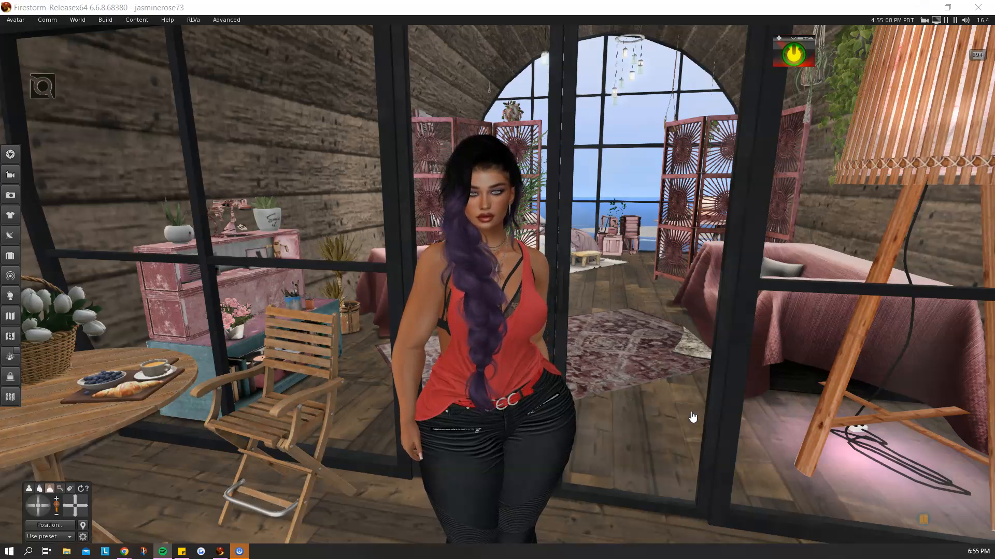
left_click_drag(514, 359, 496, 289, "ctrl+alt")
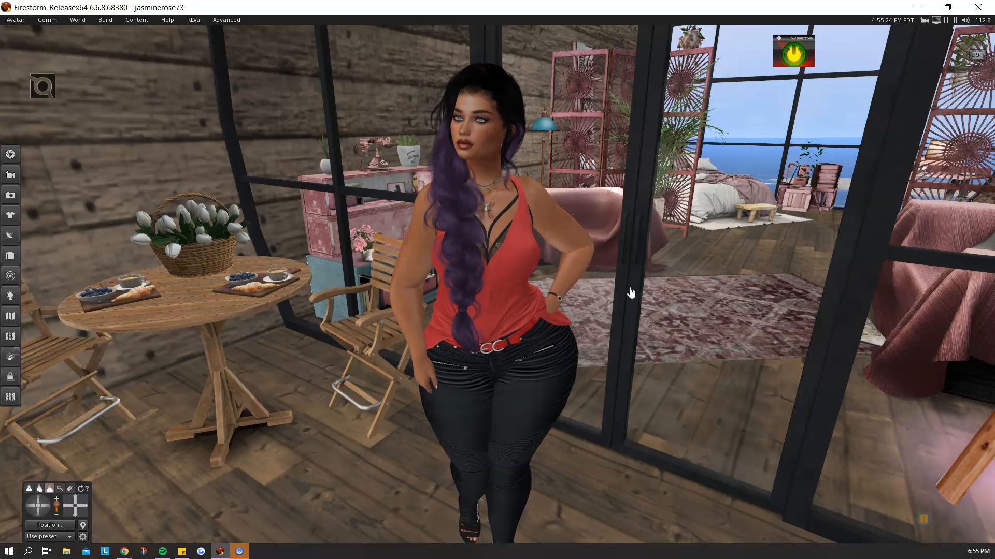
scroll(630, 291, "down", 3)
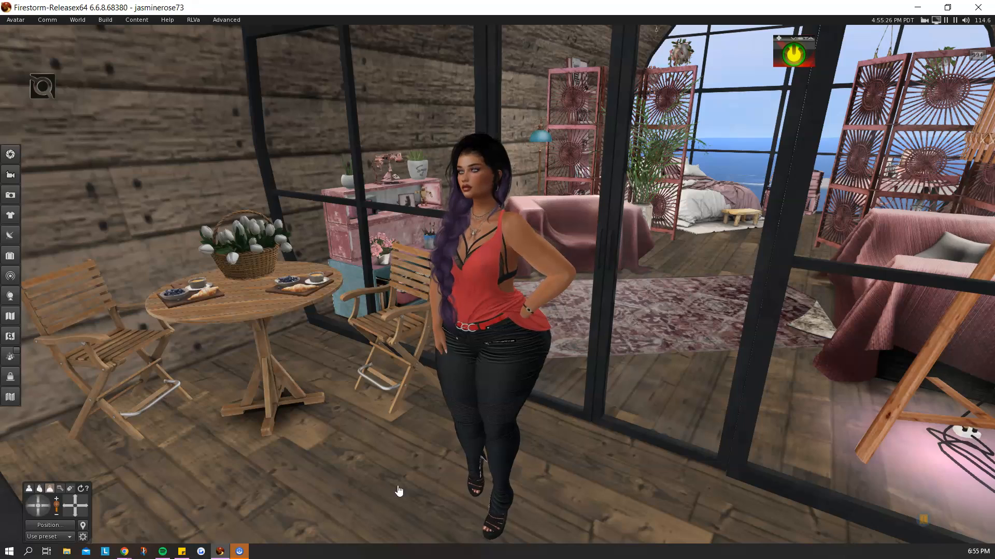
left_click(327, 526)
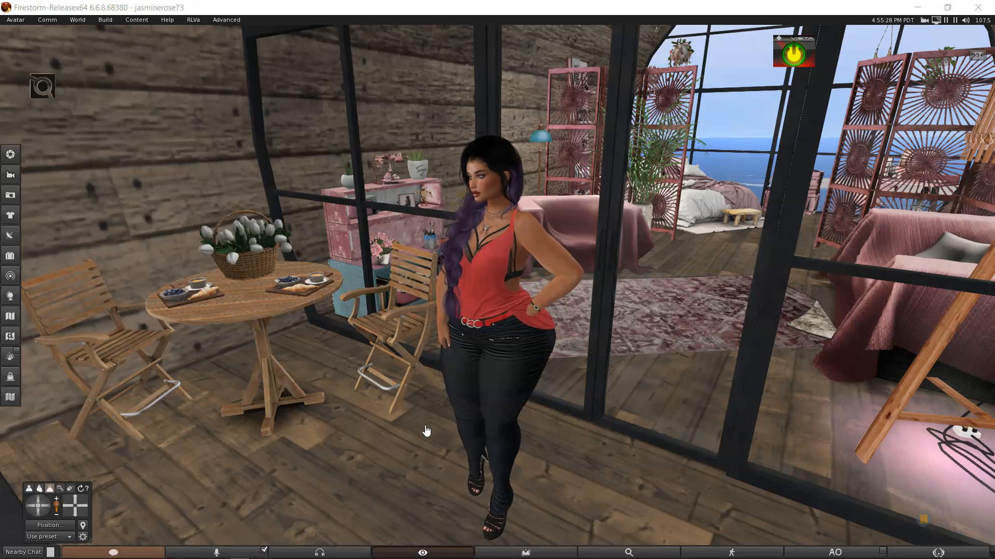
left_click(480, 259, "alt")
left_click_drag(480, 259, 541, 262, "alt")
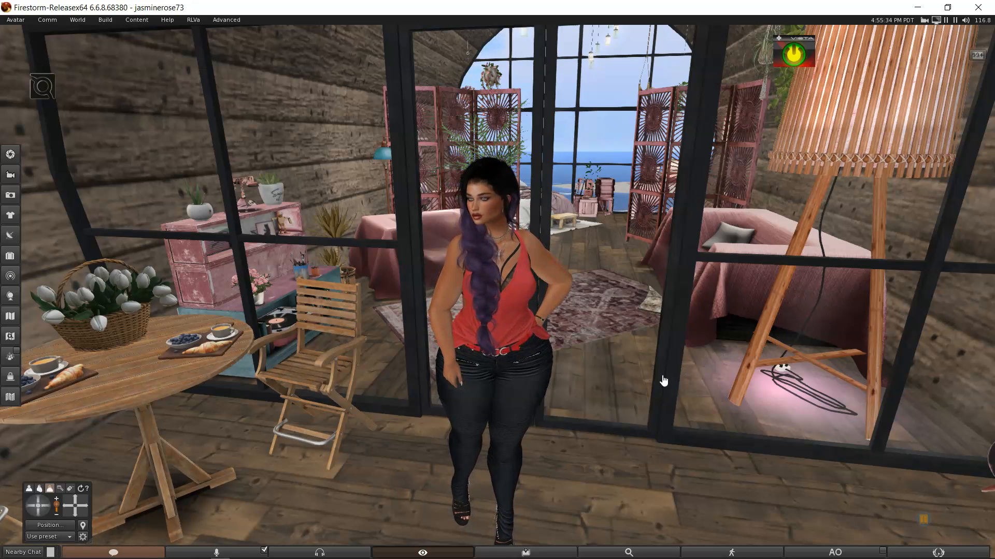
left_click_drag(488, 321, 489, 305, "ctrl+alt")
Check the parcel's object capacity and land impact figures in the land details, and close them
left_click(78, 21)
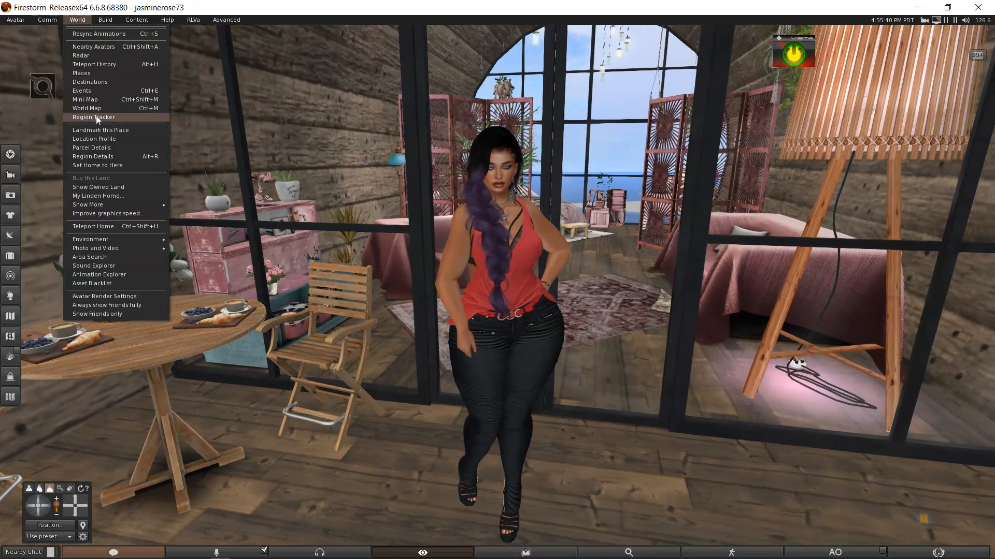
left_click(87, 148)
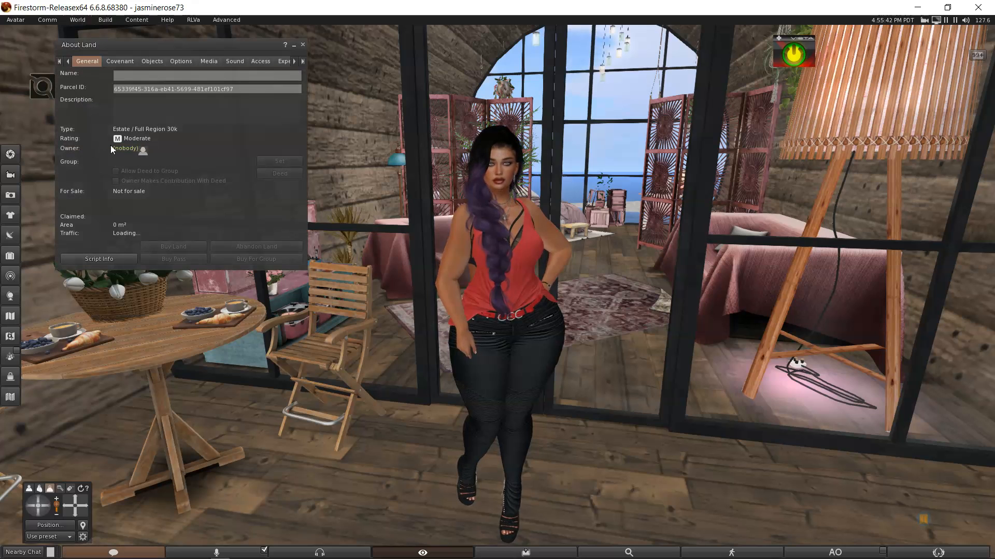
left_click(157, 61)
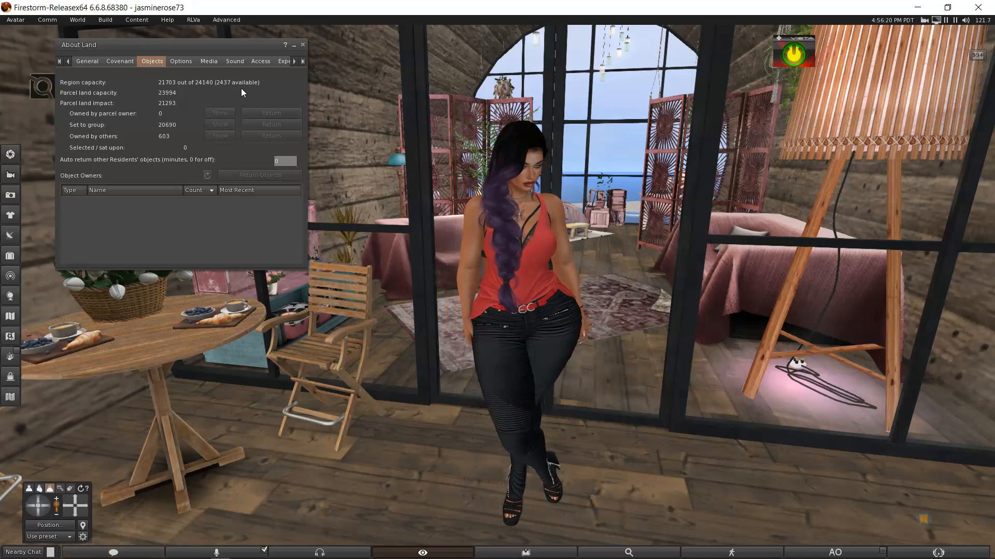
left_click(303, 44)
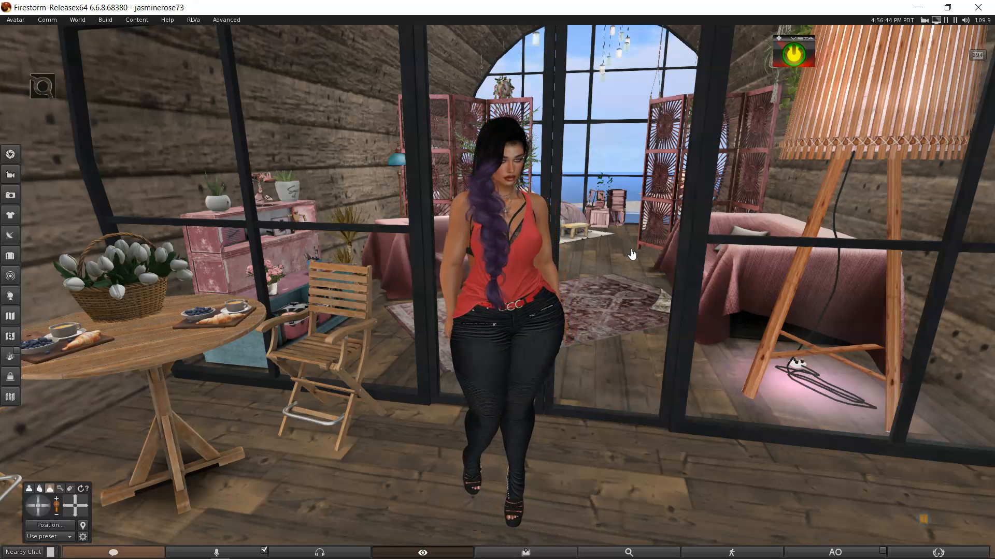
scroll(632, 254, "down", 2)
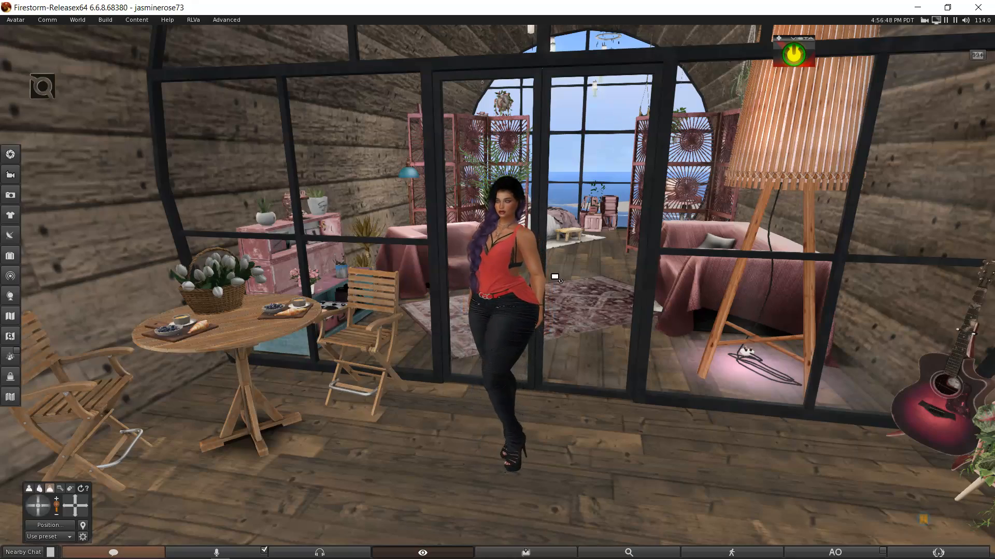
scroll(518, 285, "down", 2)
scroll(498, 293, "up", 5)
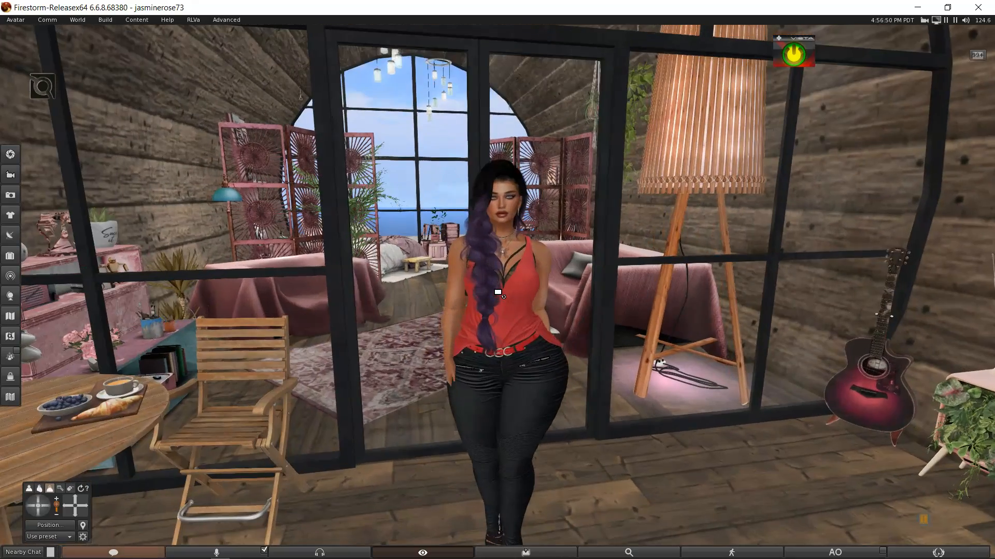
scroll(518, 298, "down", 3)
scroll(611, 315, "down", 1)
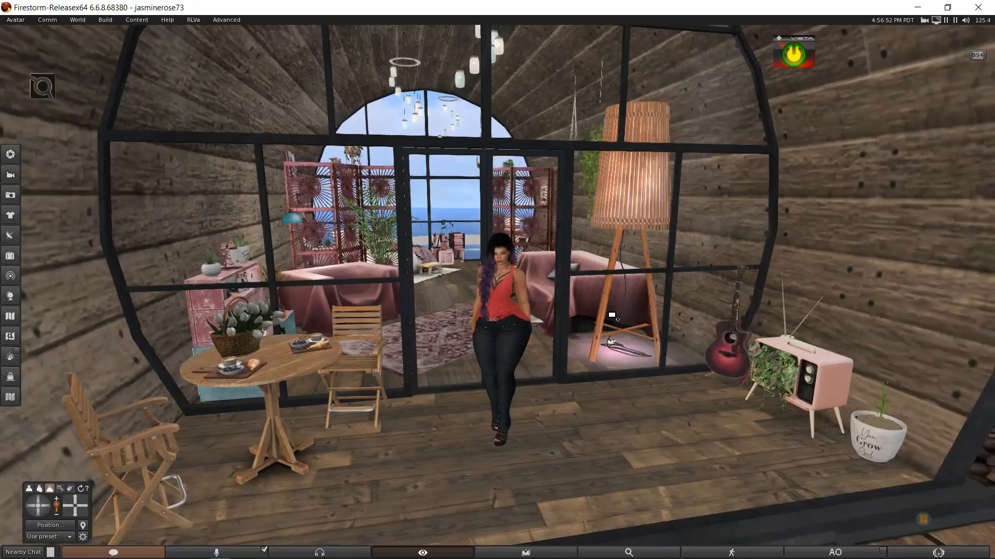
scroll(612, 315, "down", 5)
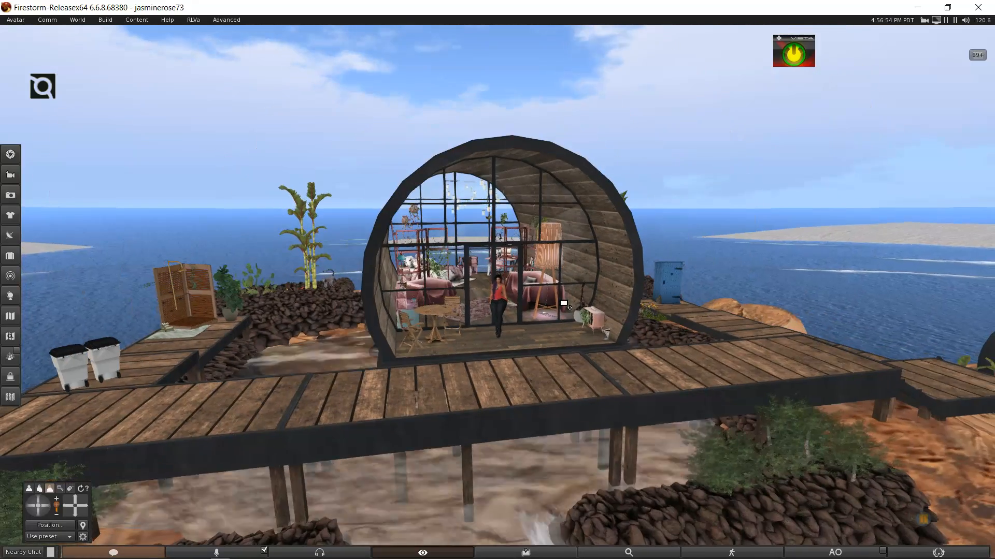
scroll(564, 297, "up", 6)
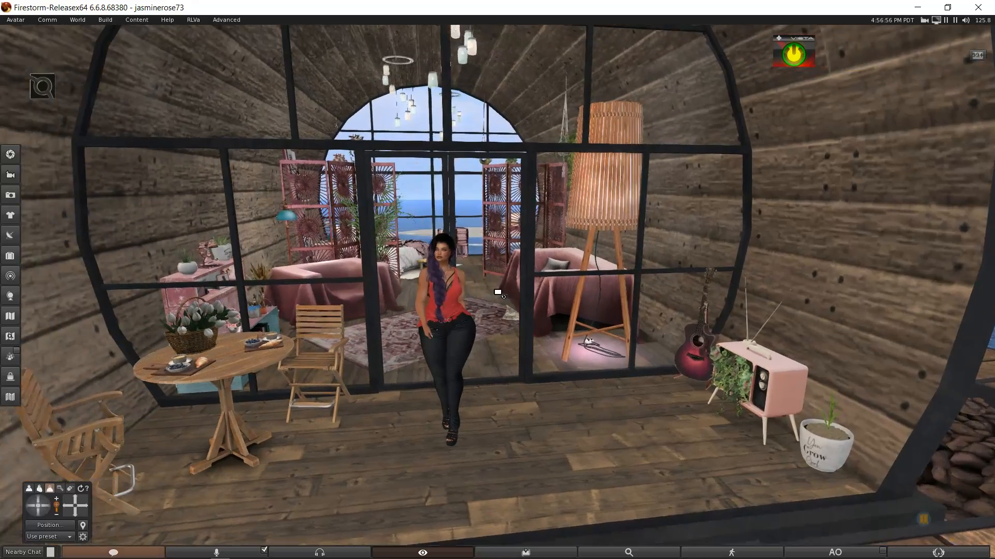
scroll(498, 287, "up", 3)
scroll(499, 287, "down", 3)
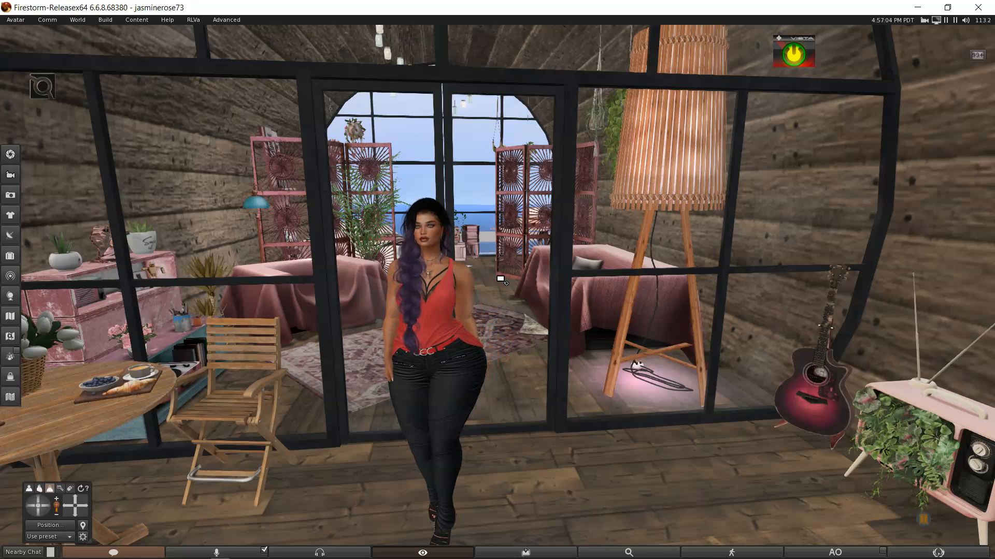
scroll(501, 280, "down", 3)
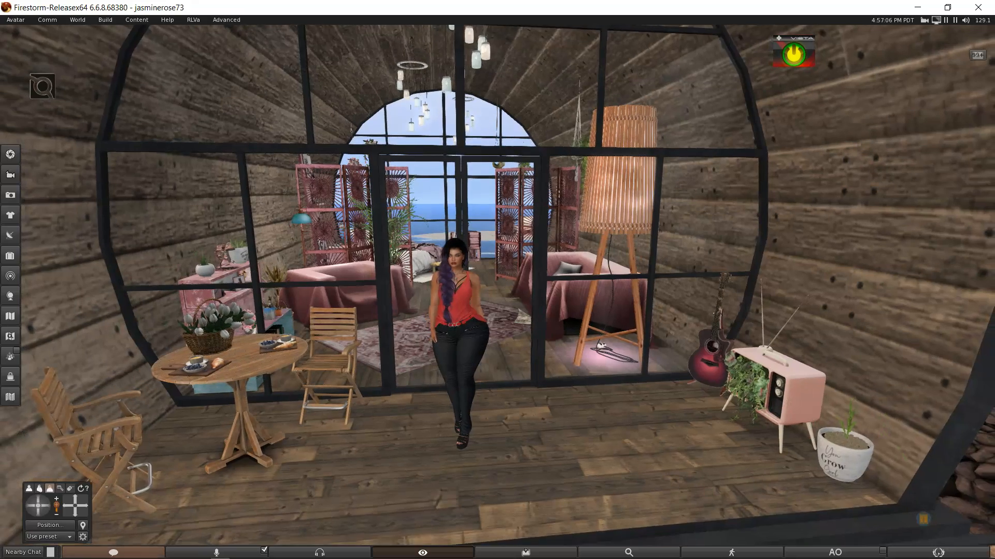
scroll(556, 351, "up", 3)
scroll(497, 285, "up", 2)
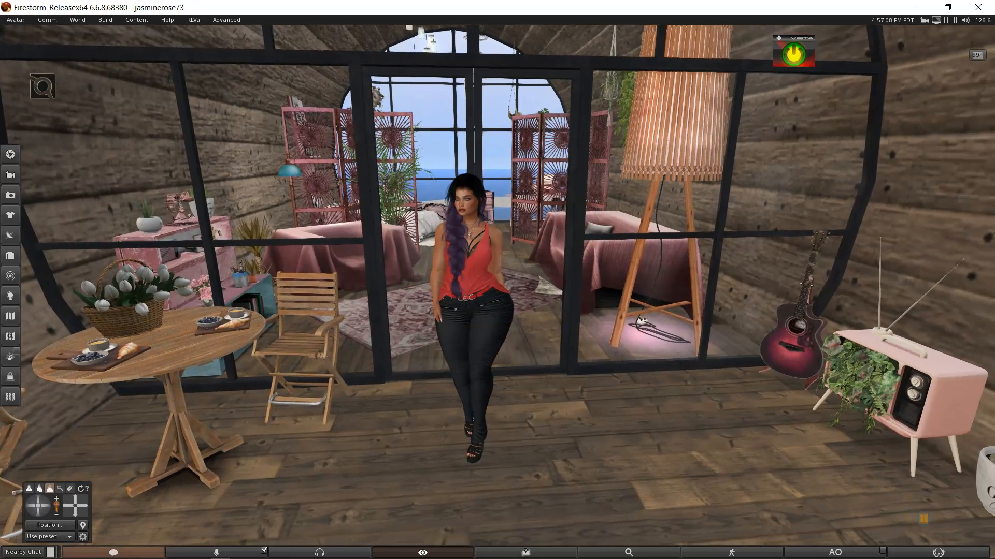
scroll(497, 293, "up", 2)
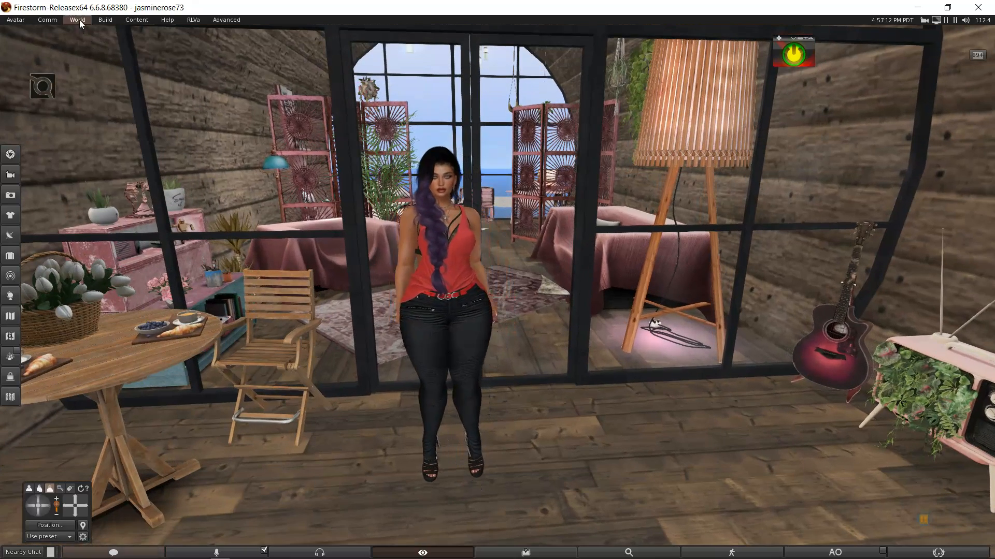
Build a plain cube on the wooden deck beside the avatar and move it back towards the glass wall
left_click(109, 19)
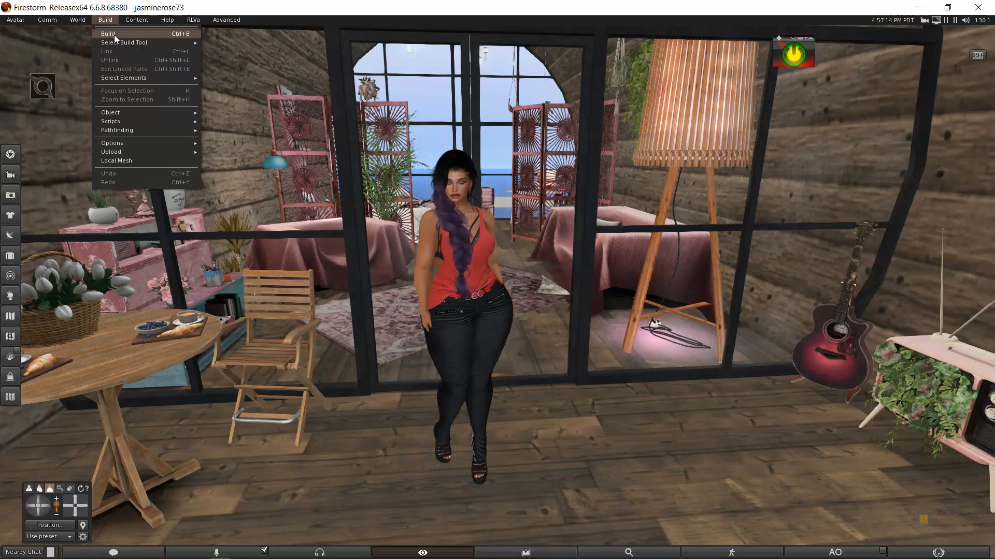
left_click(114, 34)
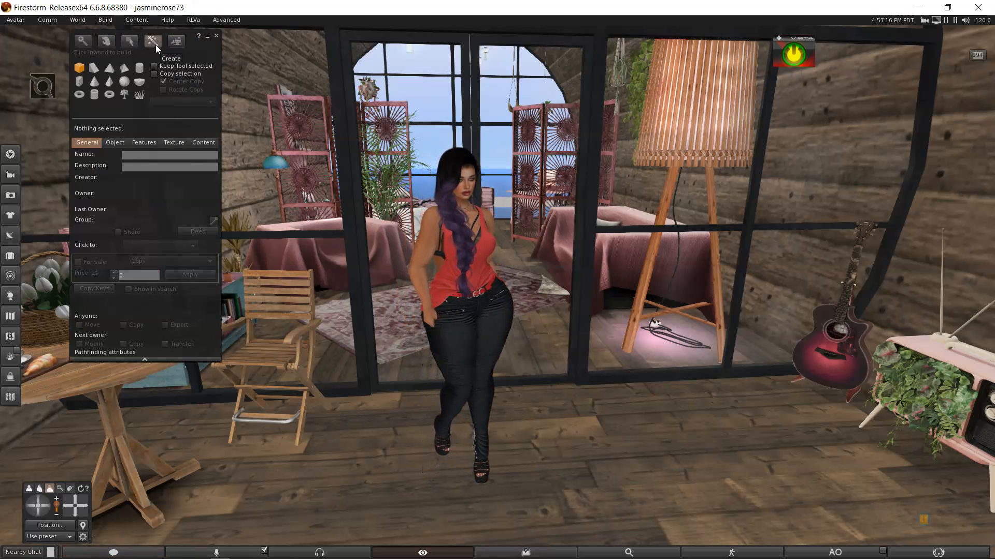
left_click(618, 474)
left_click_drag(622, 443, 634, 354)
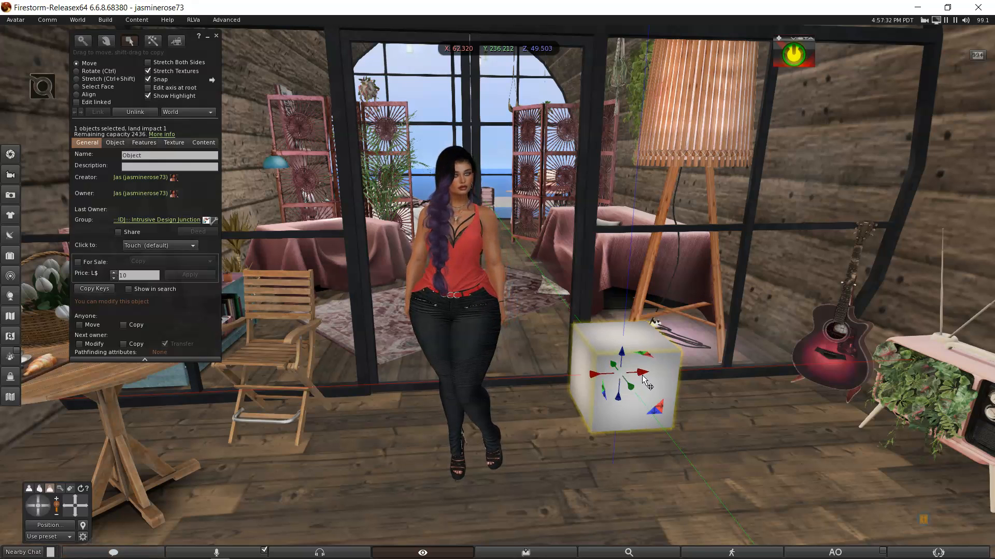
Copy the cube three times into a two-by-two arrangement on the deck and lower the copy nearest the potted plant slightly
left_click_drag(642, 378, 498, 291, "shift")
left_click(438, 279)
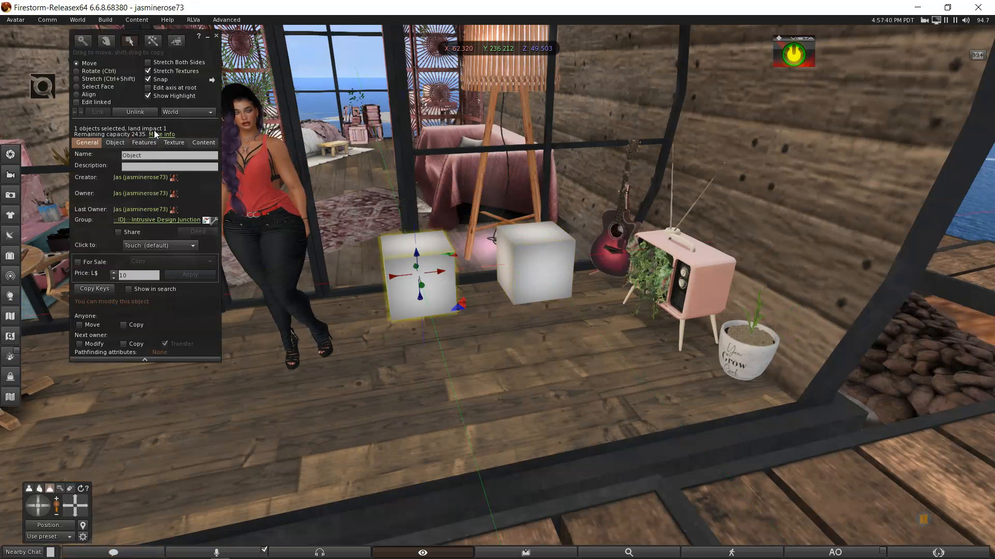
left_click_drag(421, 285, 631, 359, "shift")
left_click_drag(422, 384, 551, 189, "ctrl+alt")
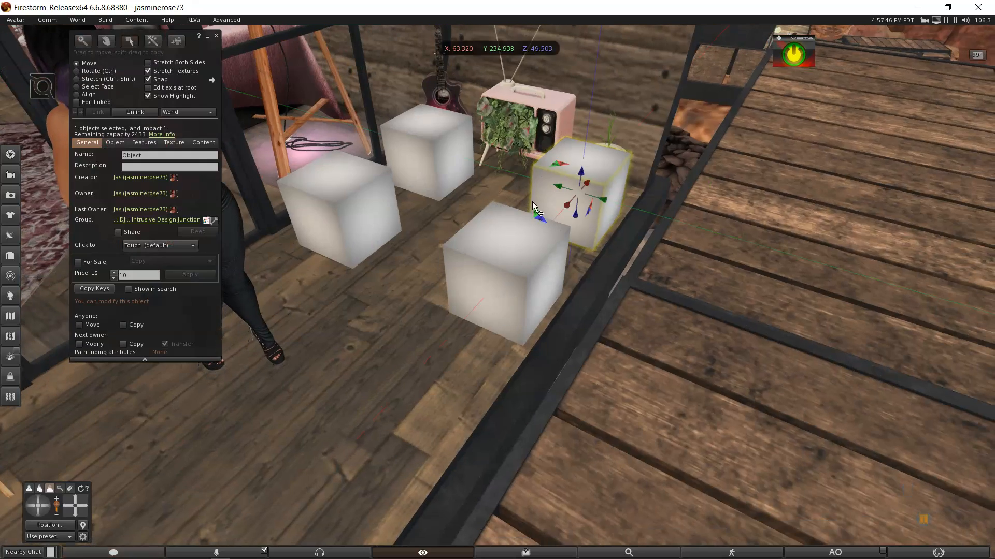
left_click_drag(388, 224, 461, 303, "ctrl+alt")
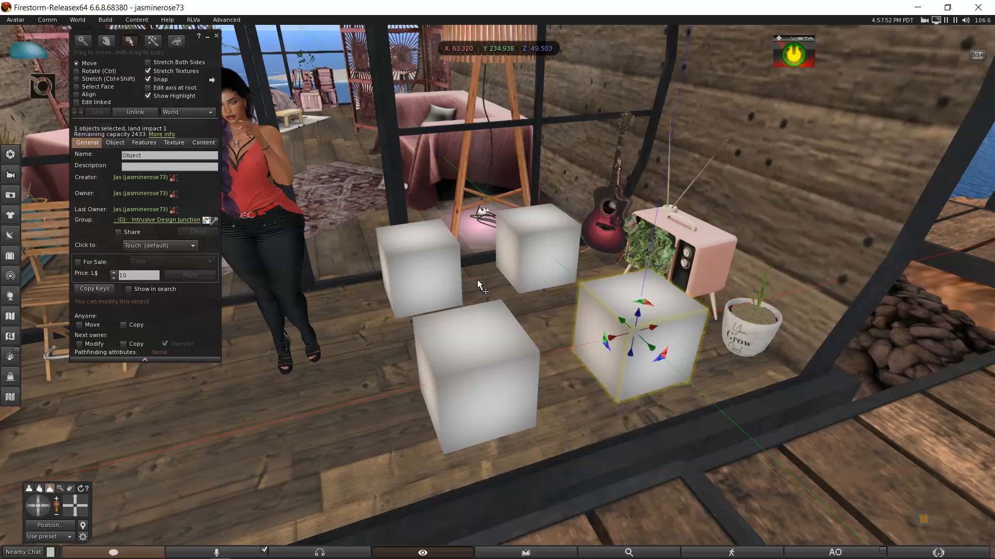
mouse_move(648, 324)
left_mouse_down()
mouse_move(648, 272)
mouse_move(651, 324)
left_mouse_up()
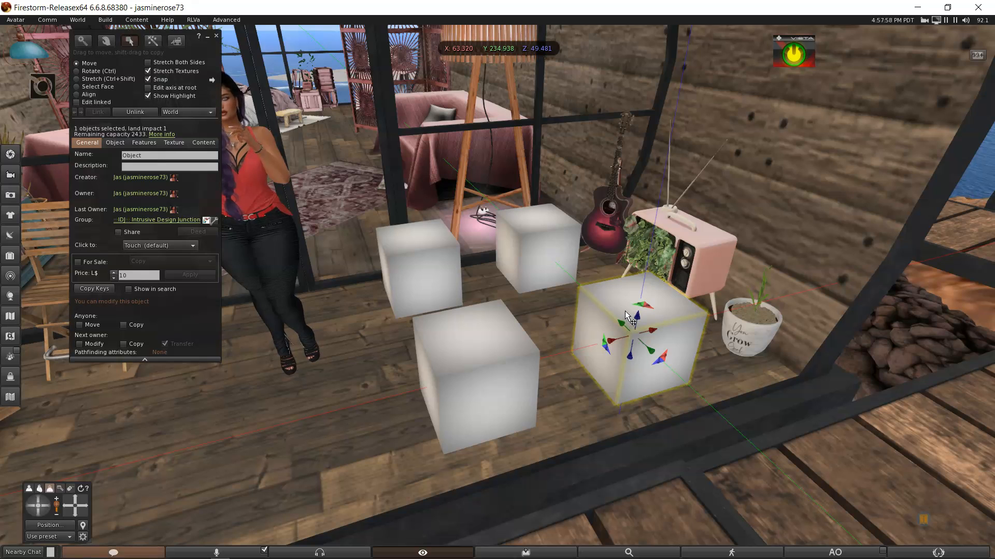
Add the other three cubes to the selection and raise all four together to about Z 49.546
left_click(535, 233, "shift")
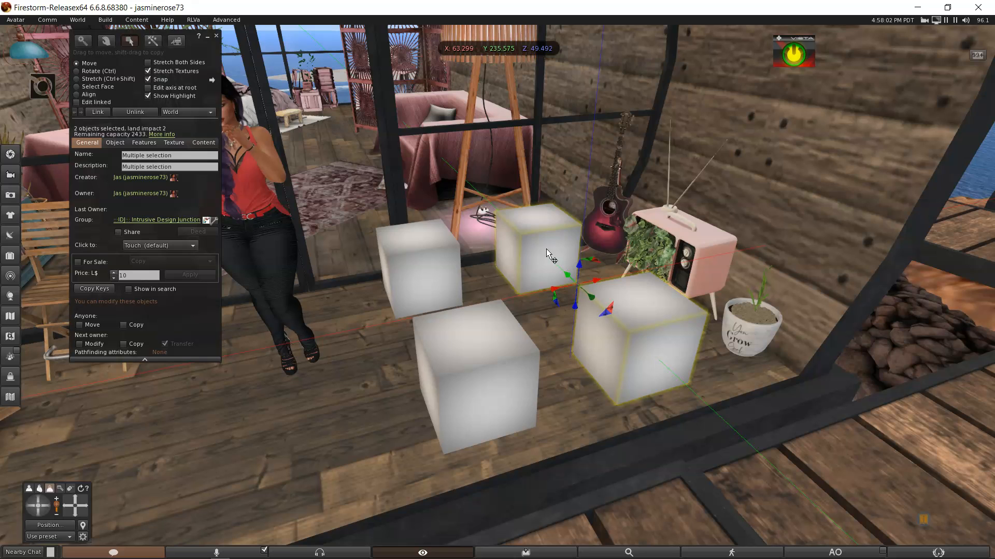
left_click(418, 259, "shift")
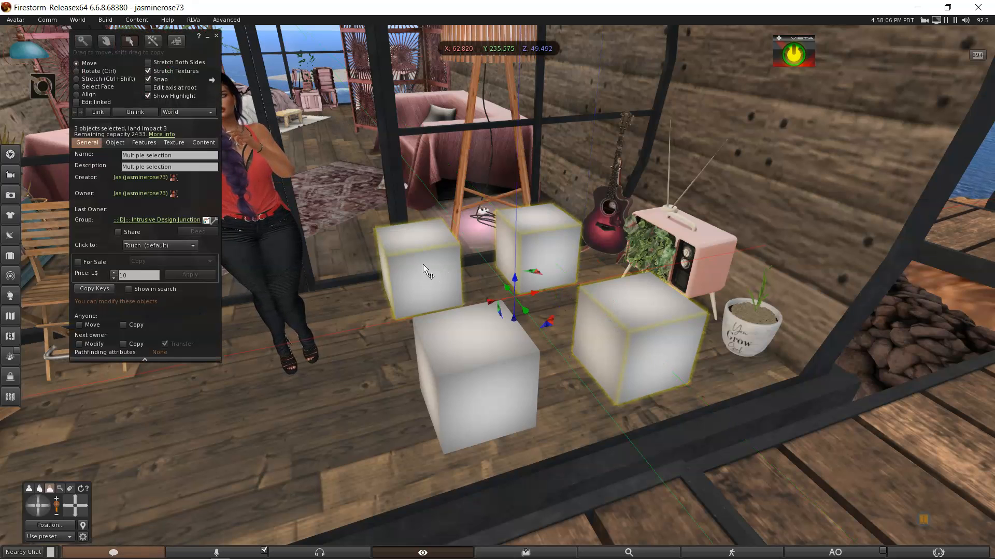
left_click(481, 347, "shift")
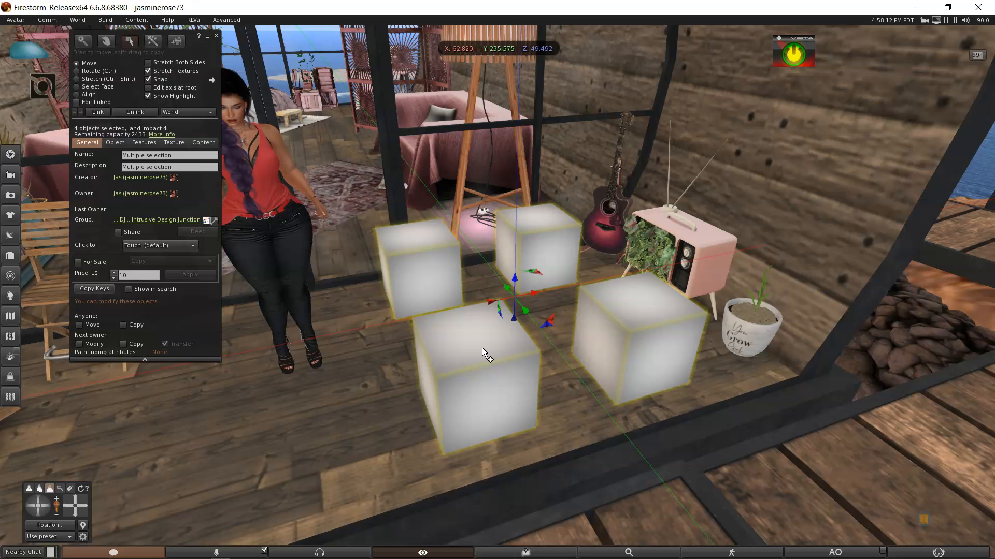
mouse_move(515, 279)
left_mouse_down()
mouse_move(514, 178)
mouse_move(514, 271)
left_mouse_up()
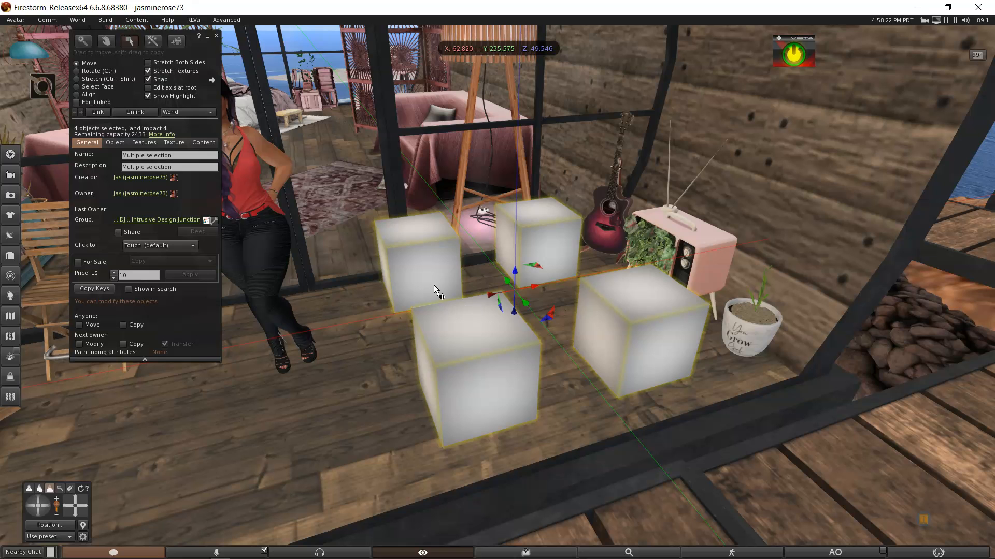
Link the four selected cubes and move the linkset towards the deck's outer edge and up to about Z 49.739
left_click_drag(188, 45, 344, 152)
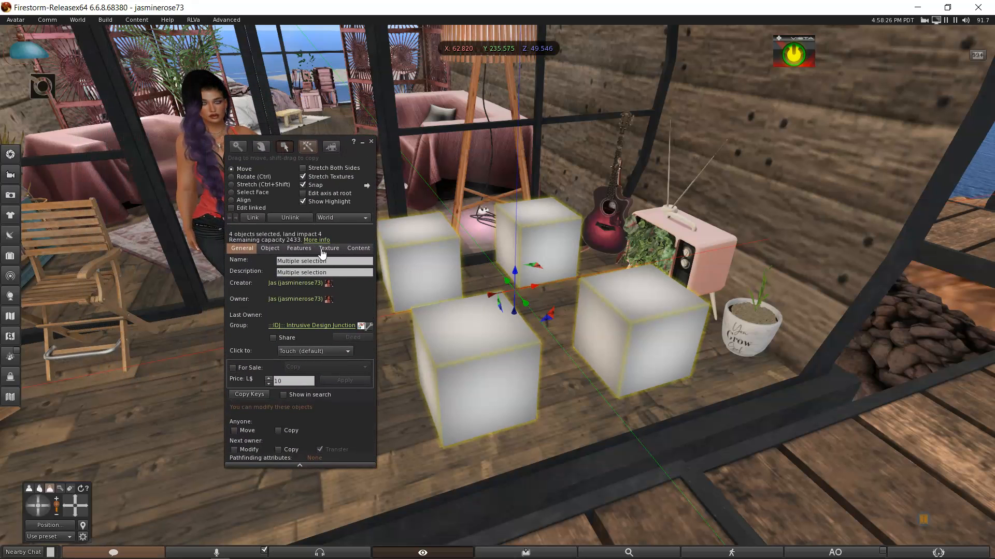
left_click(253, 218)
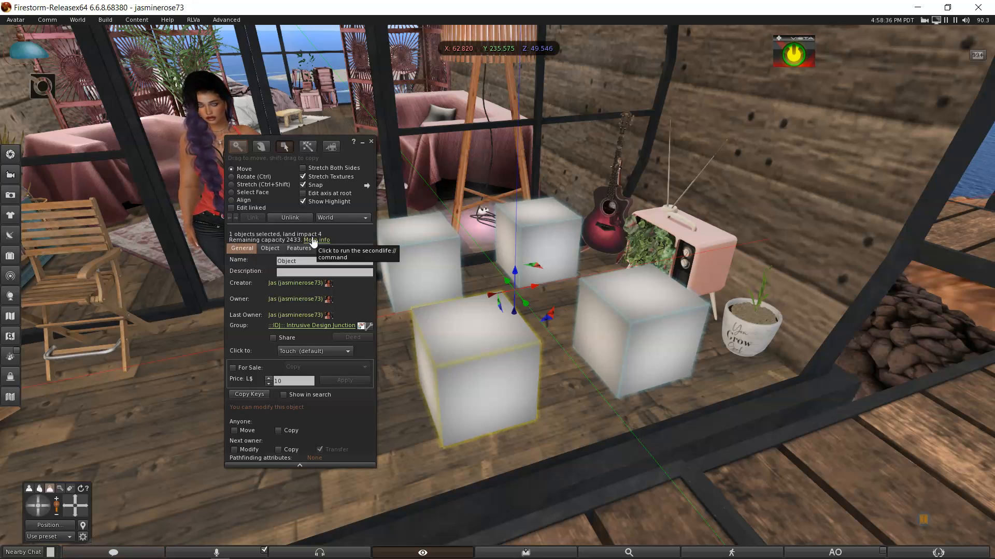
left_click_drag(525, 306, 580, 337)
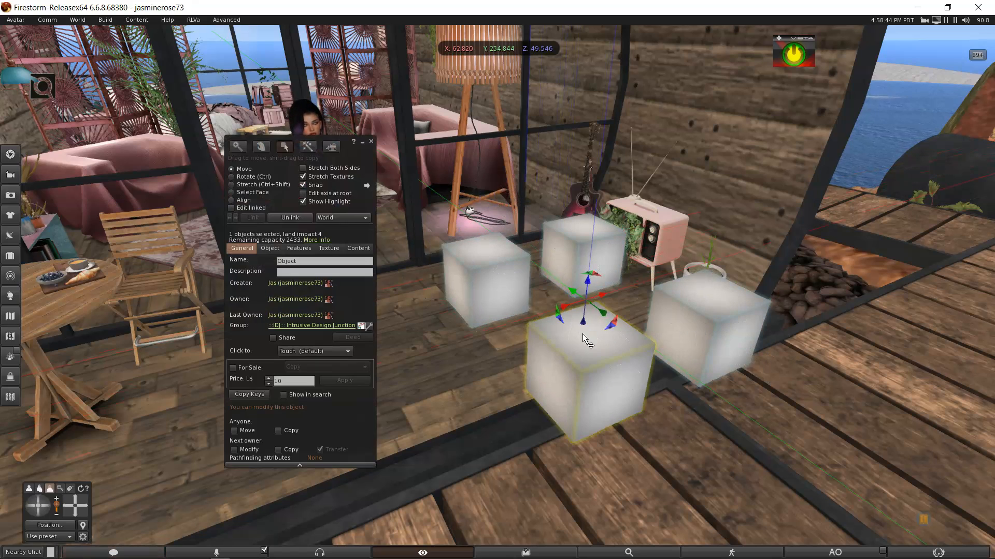
left_click_drag(586, 295, 570, 274)
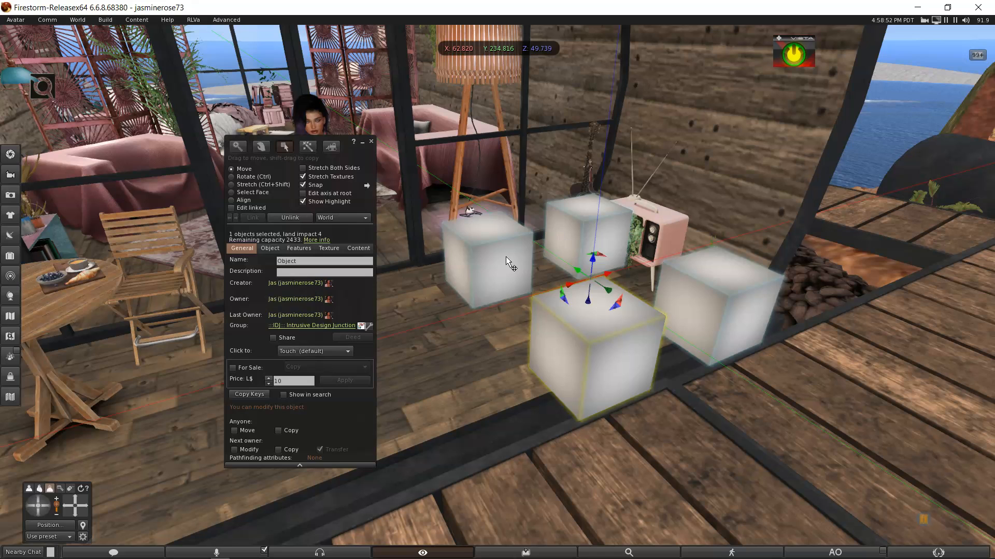
Reopen the four-cube linkset for editing and unlink it into separate cubes
left_click(370, 143)
right_click(605, 328)
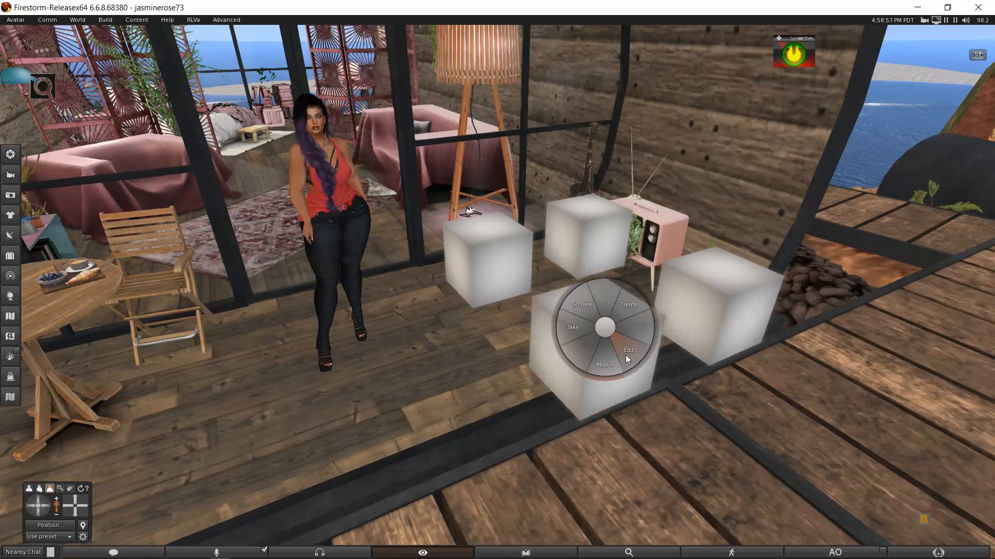
left_click(626, 355)
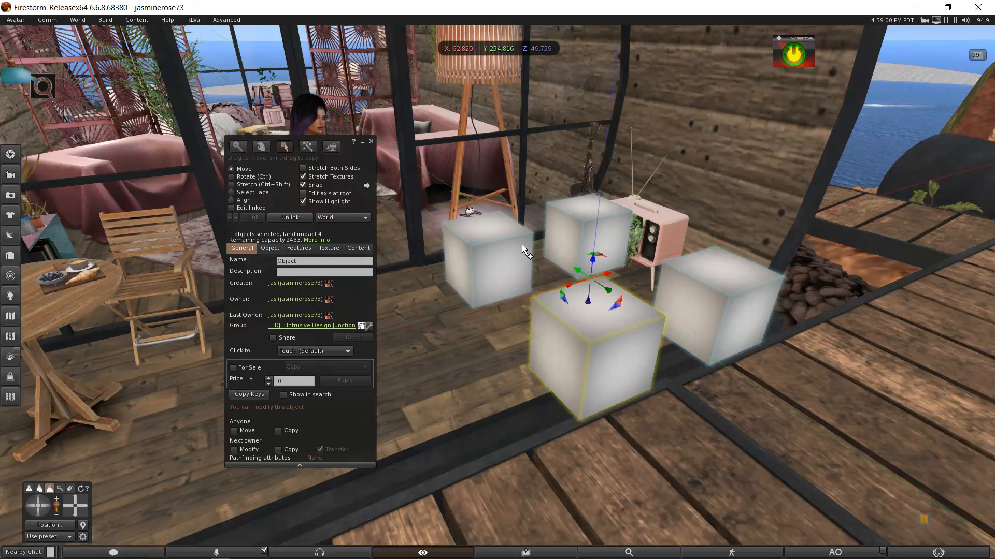
left_click(289, 218)
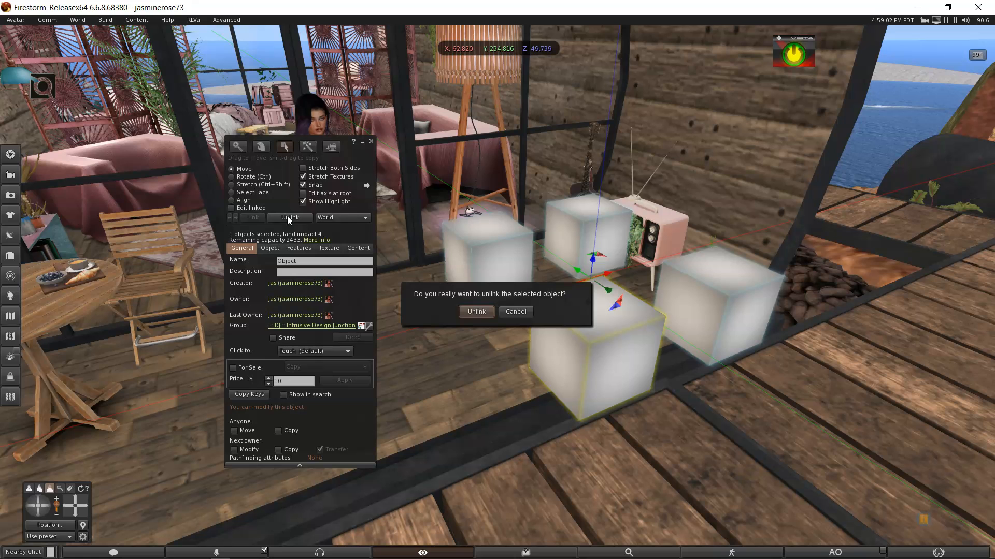
left_click(477, 312)
left_click_drag(539, 311, 497, 291, "alt")
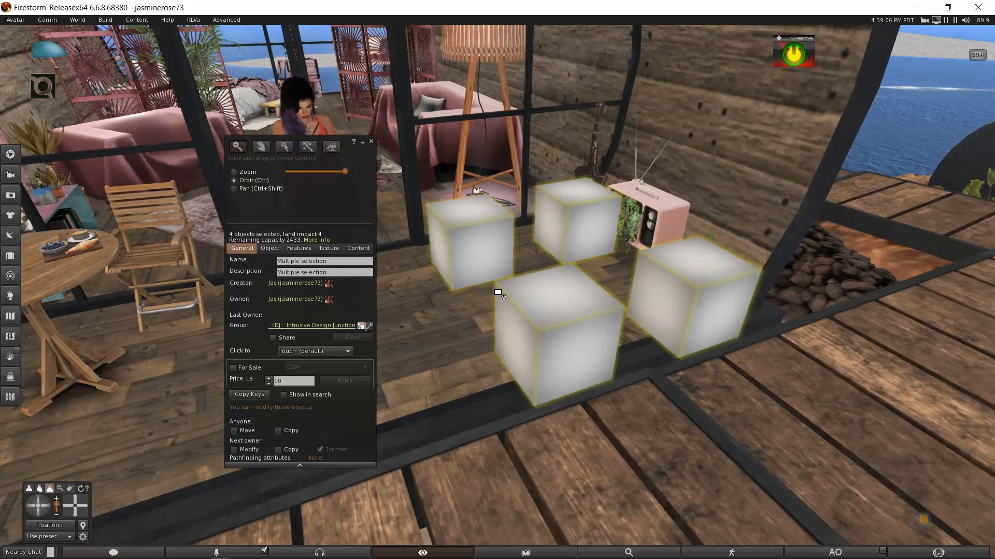
Select the unlinked cubes one at a time and move the one nearest the television to about X 63.277, Y 235.236
left_click(536, 302, "shift")
left_click(542, 305)
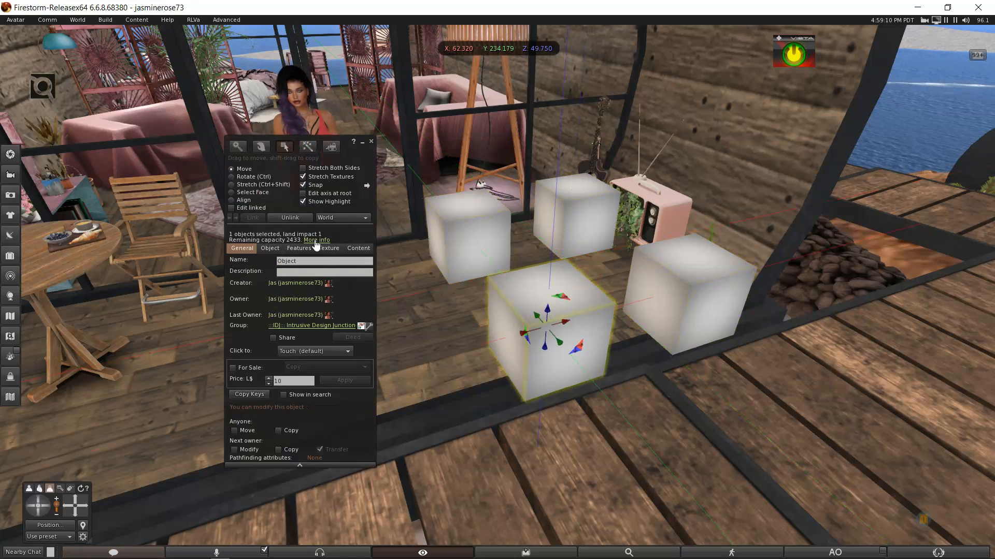
left_click(667, 288)
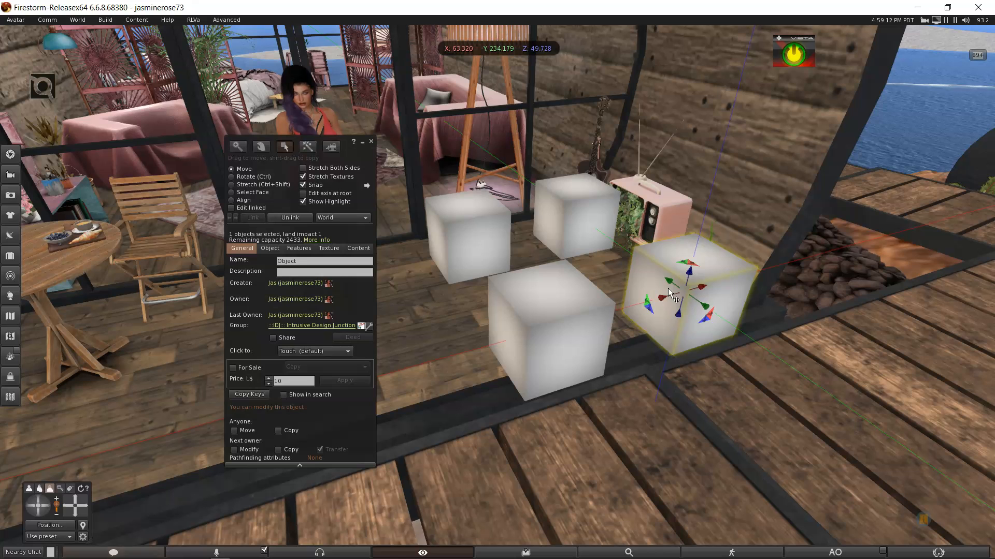
left_click(577, 223)
left_click_drag(597, 226, 596, 248)
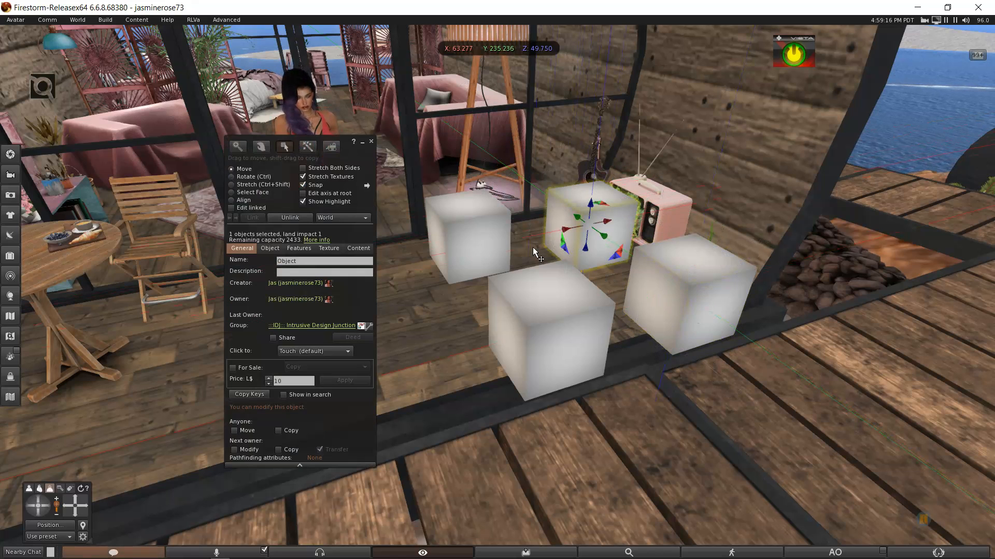
Add the other three cubes to the selection and delete all four from the deck
left_click(492, 247, "shift")
left_click(544, 300, "shift")
left_click(668, 280, "shift")
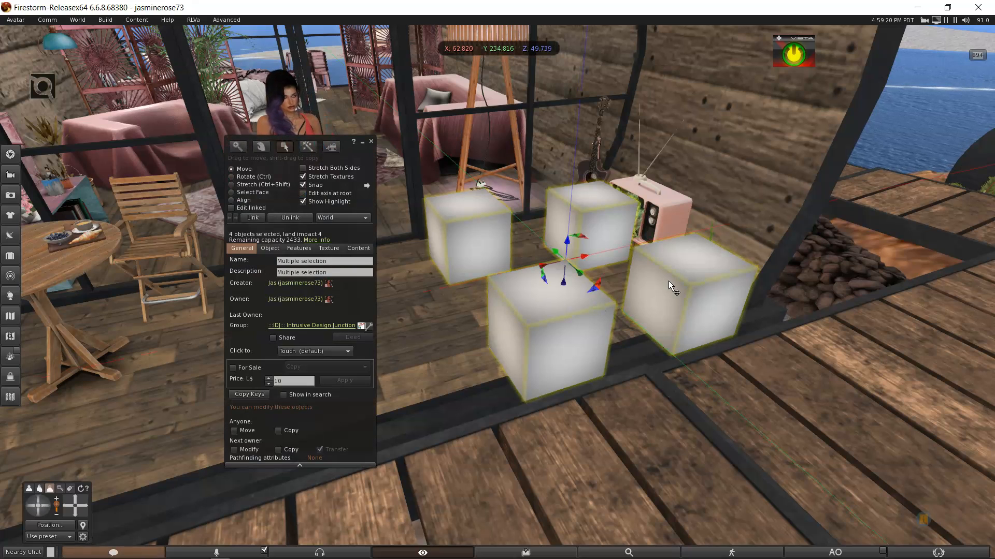
right_click(668, 280)
left_click(665, 313)
left_click(702, 281)
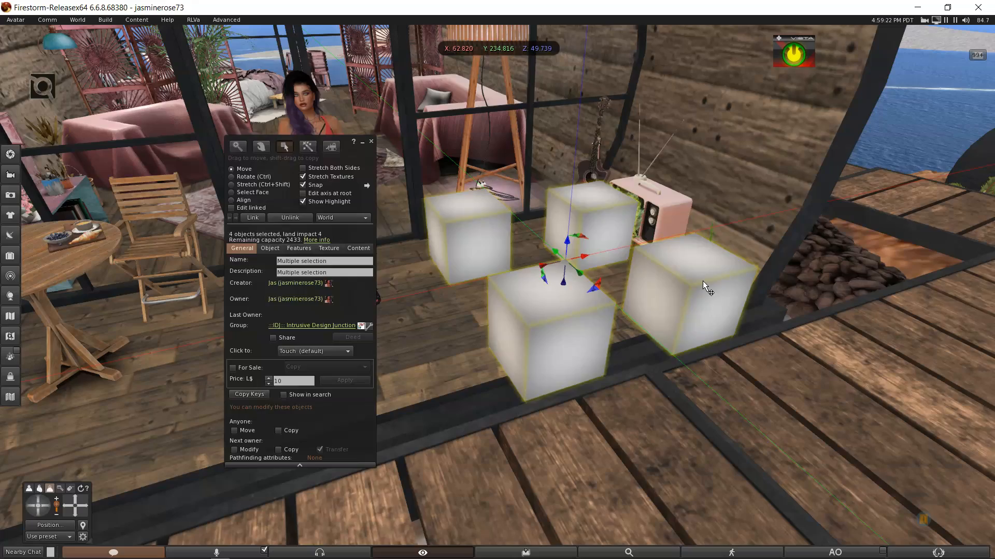
left_click_drag(344, 144, 161, 35)
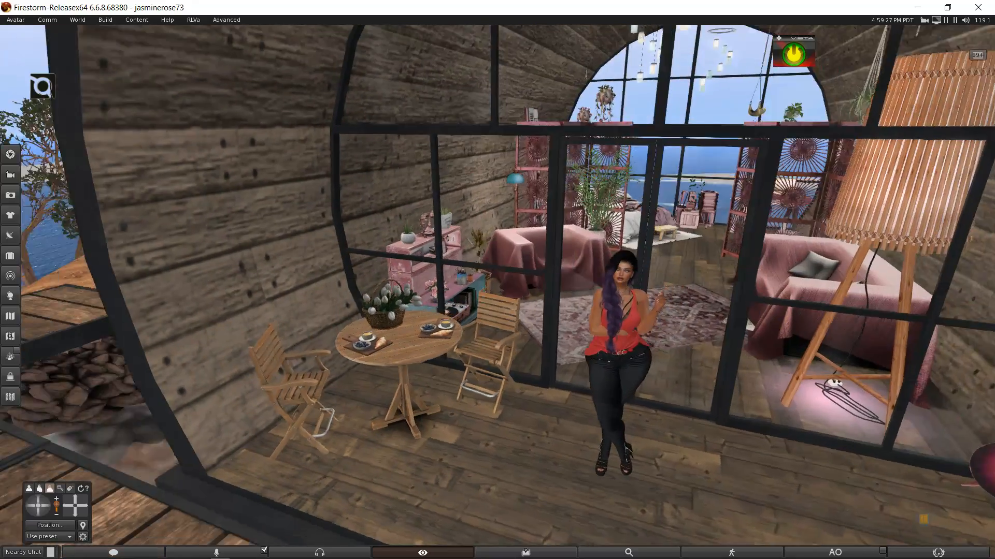
left_click_drag(501, 293, 590, 293, "ctrl+alt")
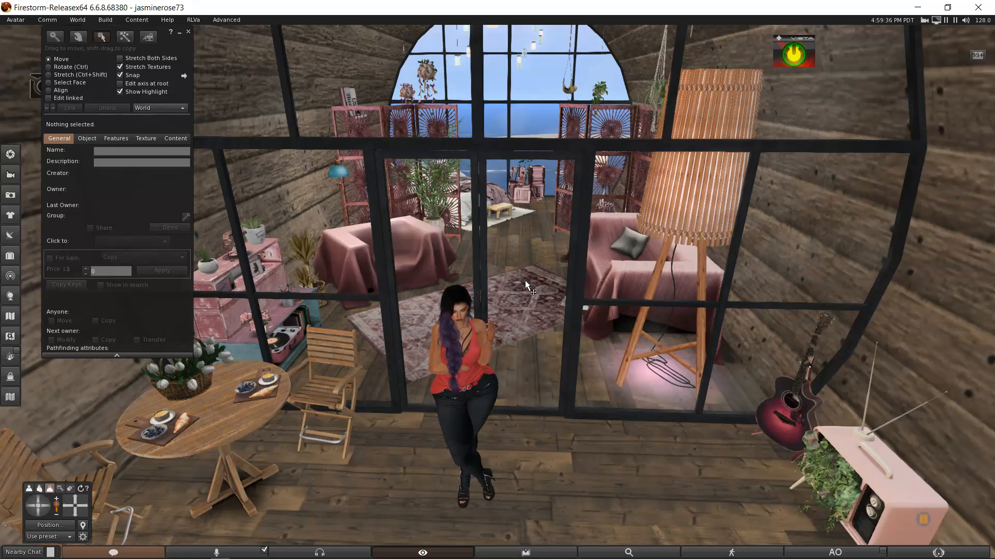
key("ctrl+b")
key("ctrl+b")
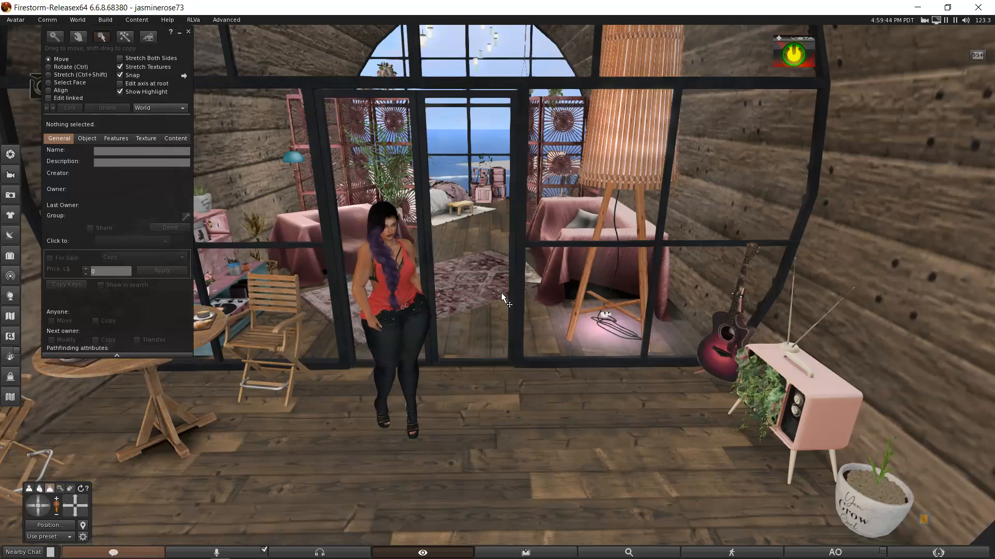
key("ctrl+alt")
left_click_drag(321, 347, 297, 135, "ctrl+alt")
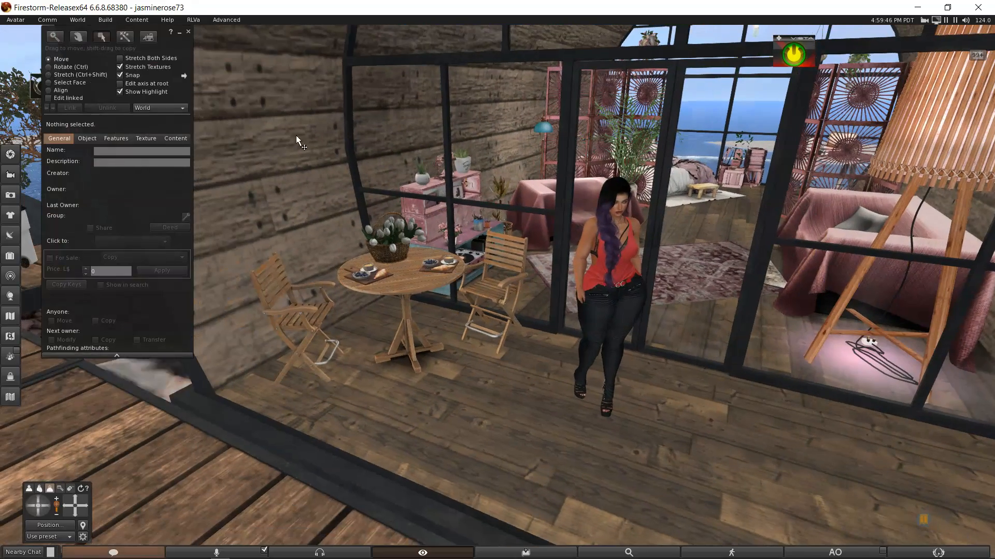
Seat the avatar on a chair of the patio table set and play its Attentive pose
left_click(508, 312, "alt")
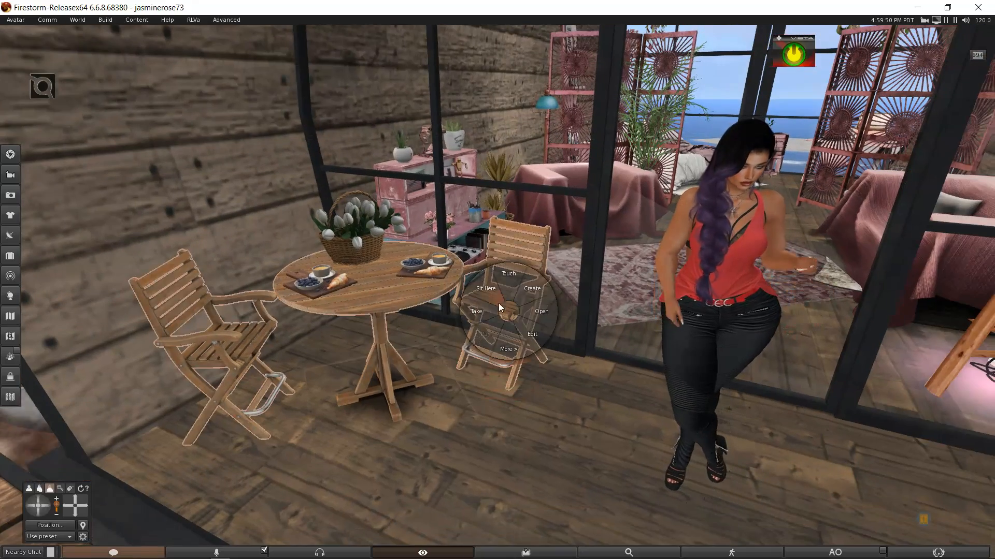
left_click(498, 303)
left_click_drag(229, 316, 155, 336, "ctrl+alt")
left_click(863, 82)
left_click(910, 90)
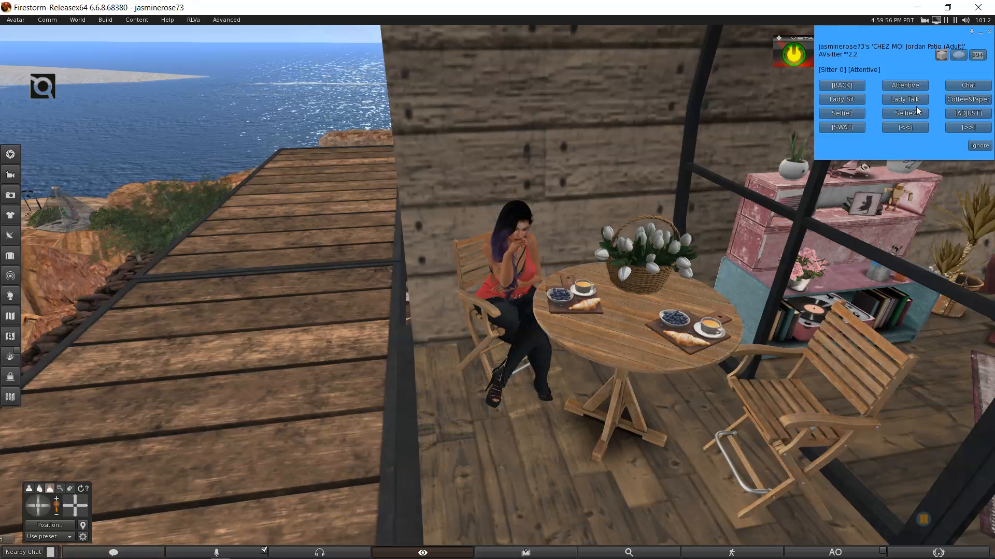
Switch the seated avatar through the Lady Talk, Selfie2 and Coffee&Paper poses
left_click(912, 99)
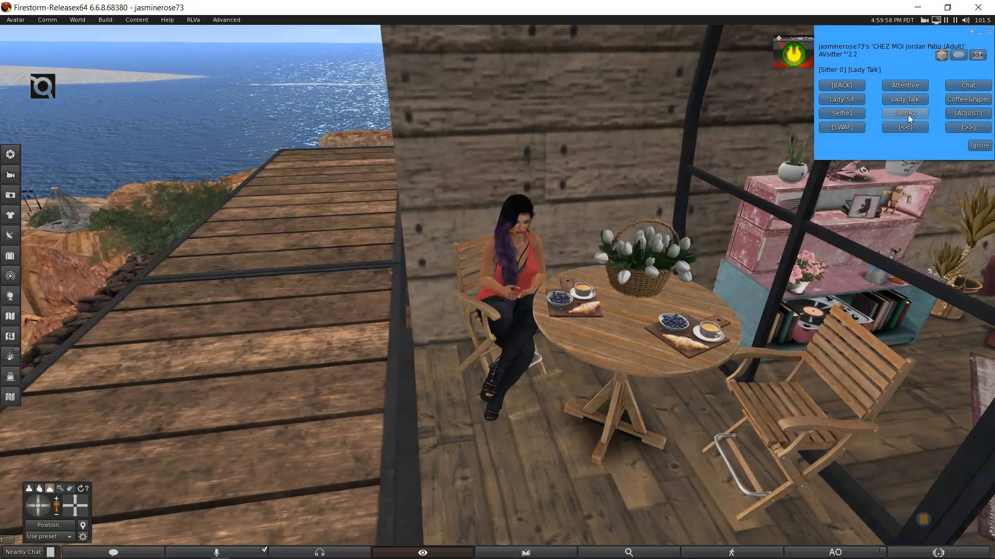
left_click(907, 114)
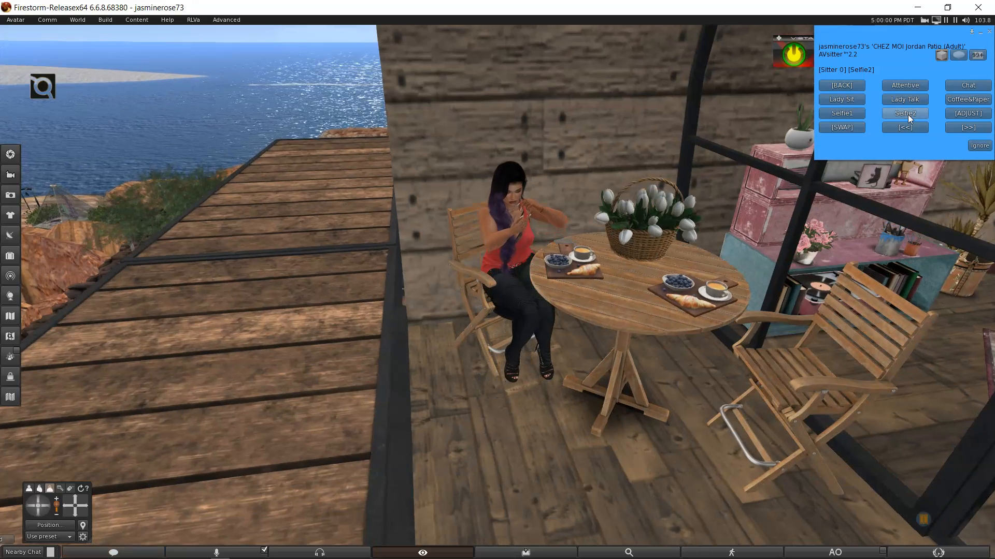
left_click(959, 99)
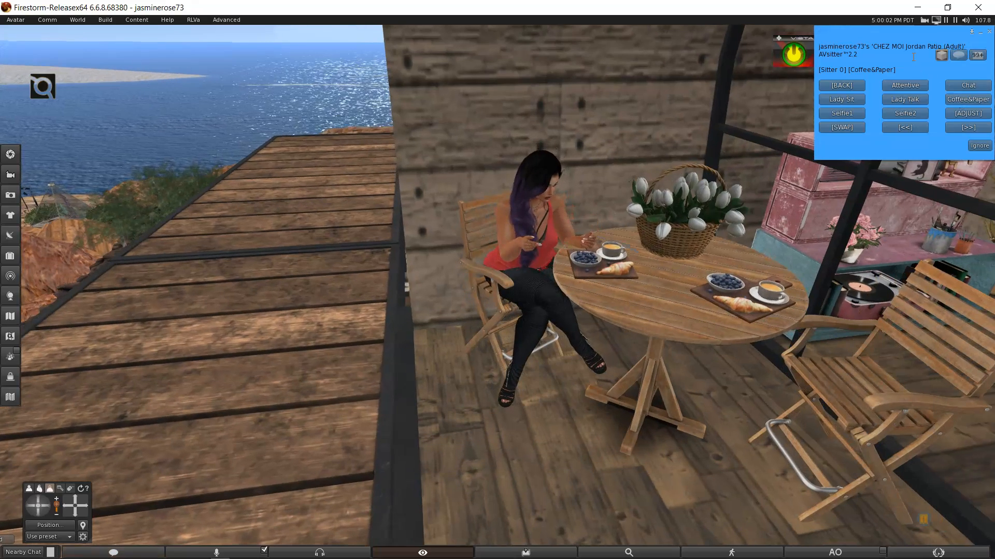
Allow the coffee, folded newspaper and phone props to attach to the avatar, and dismiss the patio set's pose menu
left_click_drag(900, 33, 772, 357)
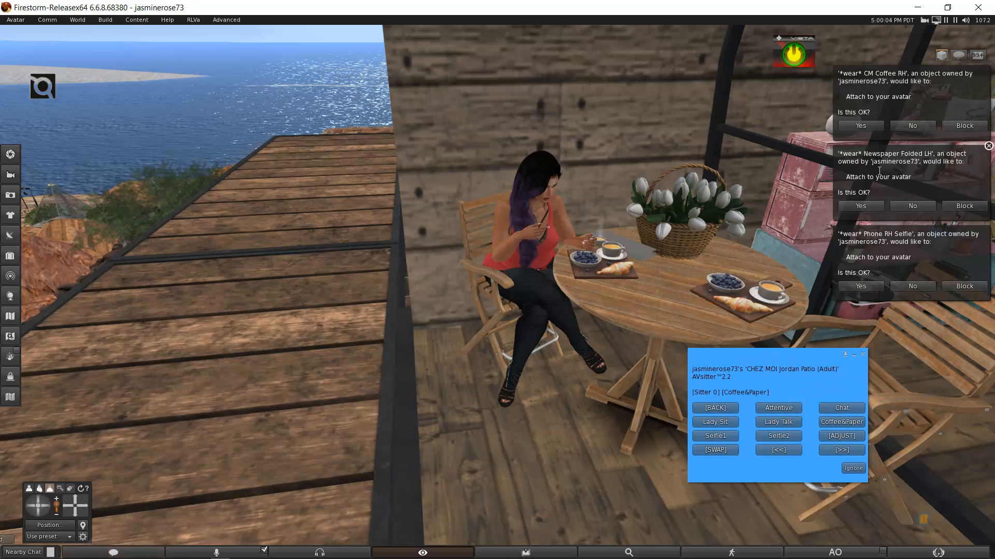
left_click(862, 125)
left_click(867, 129)
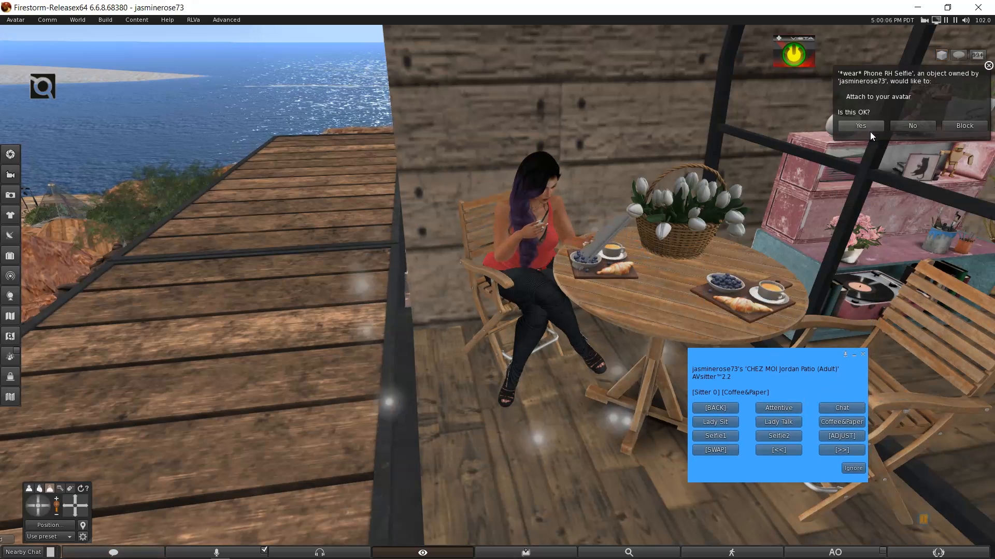
left_click(868, 127)
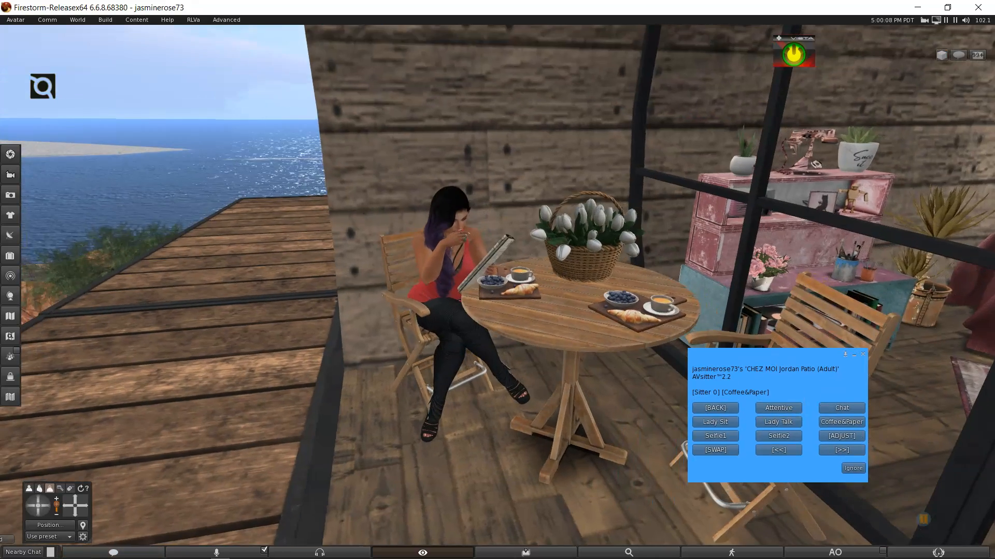
left_click_drag(596, 303, 509, 303, "alt")
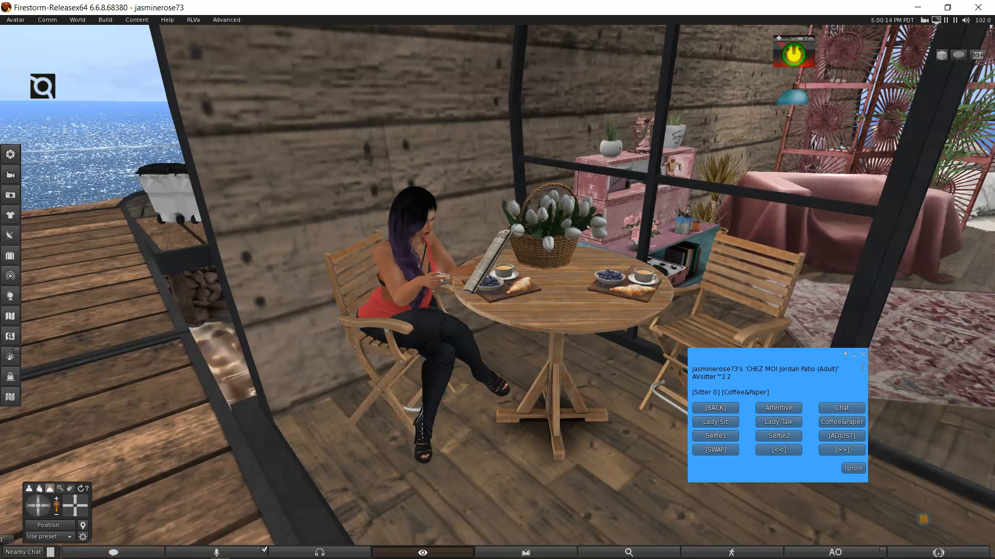
left_click(862, 354)
Stand the avatar up from the patio chair, walk it across the deck and turn it back towards the table
left_click_drag(699, 321, 257, 303, "alt")
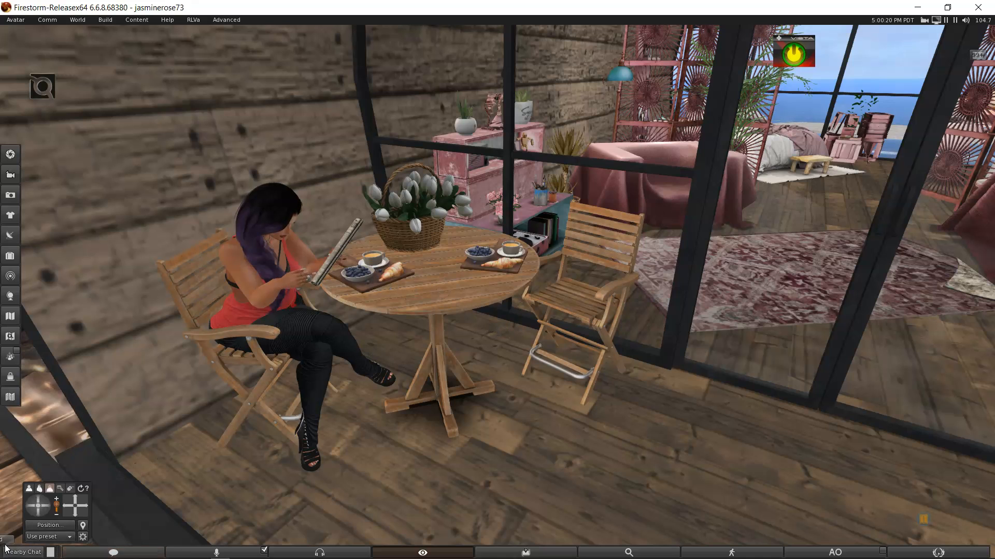
key("Page_Up")
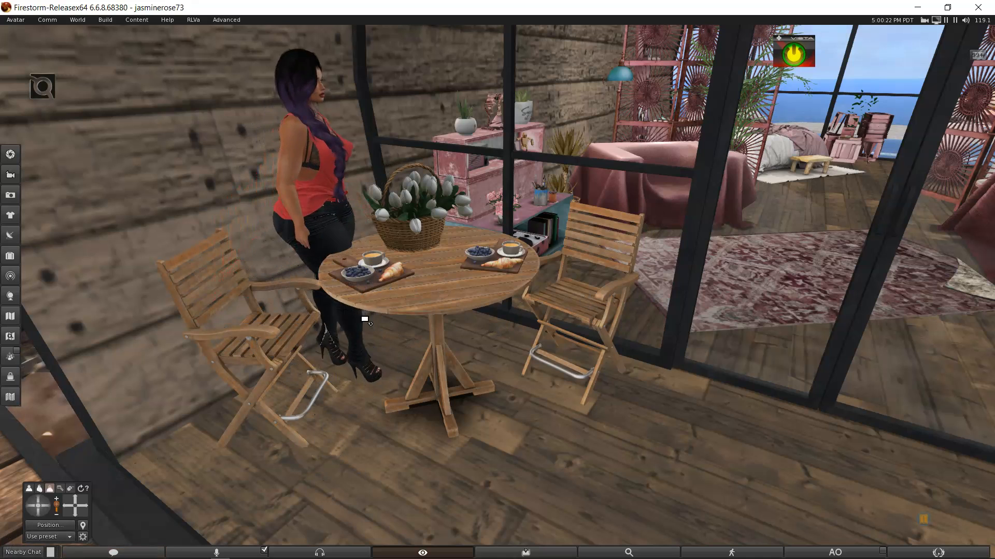
key("Left")
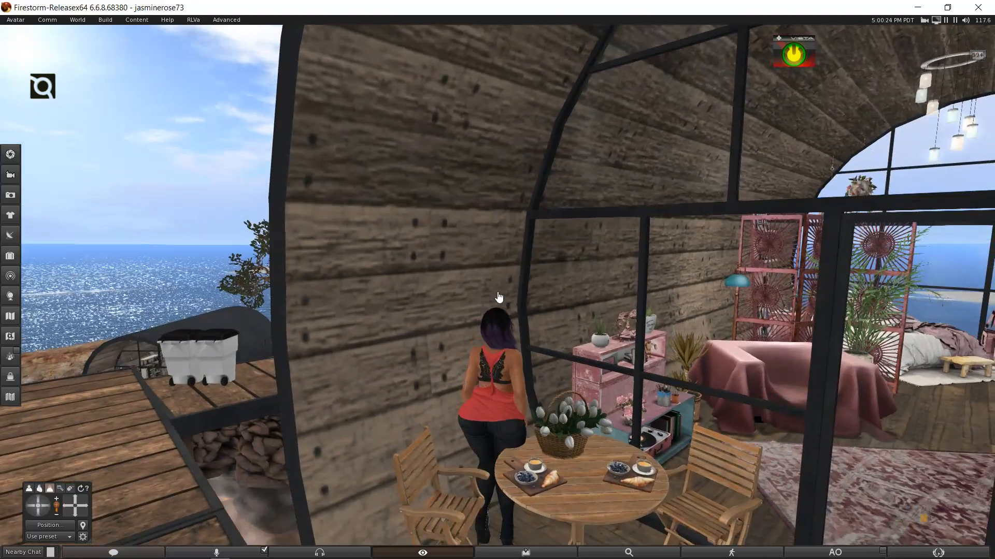
key("Right")
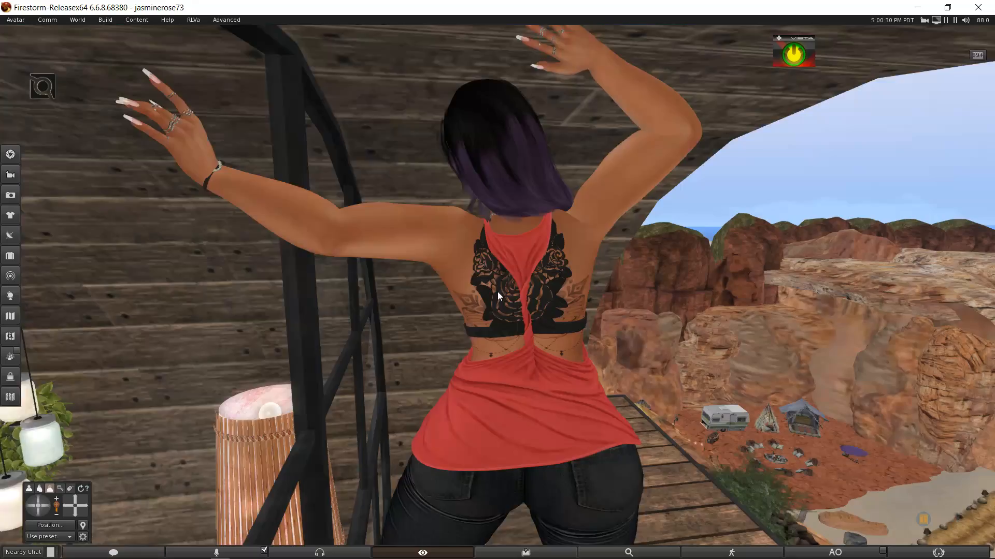
key("Right")
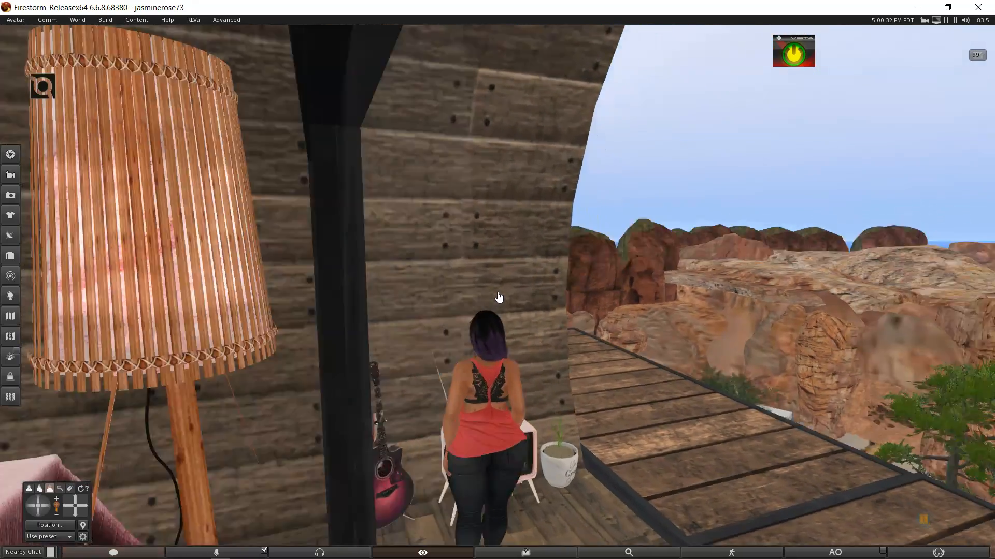
key("Right")
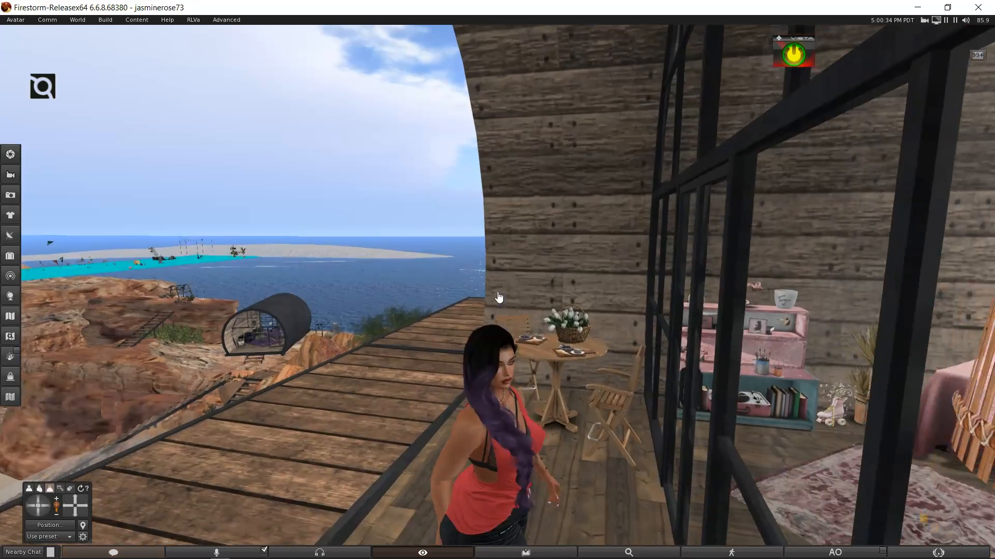
key("Up")
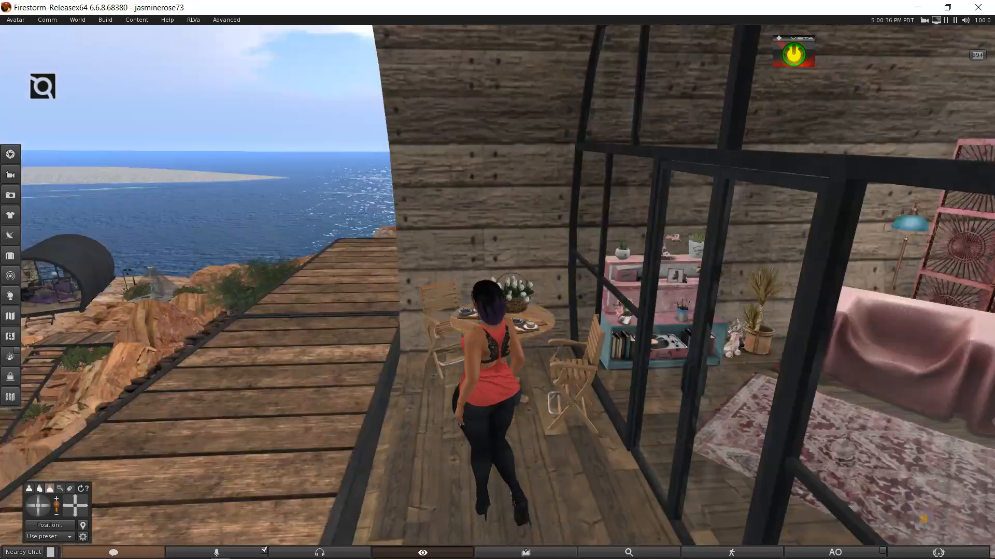
Examine the patio table set and the furnishings around the avatar on the deck from several angles
scroll(497, 286, "up", 3)
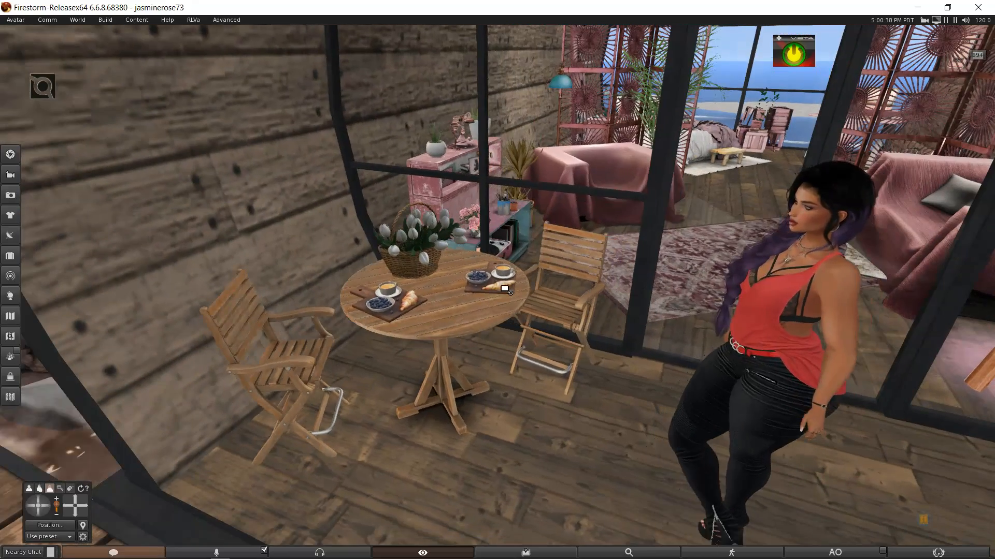
scroll(496, 286, "up", 2)
scroll(498, 293, "down", 3)
scroll(474, 474, "down", 3)
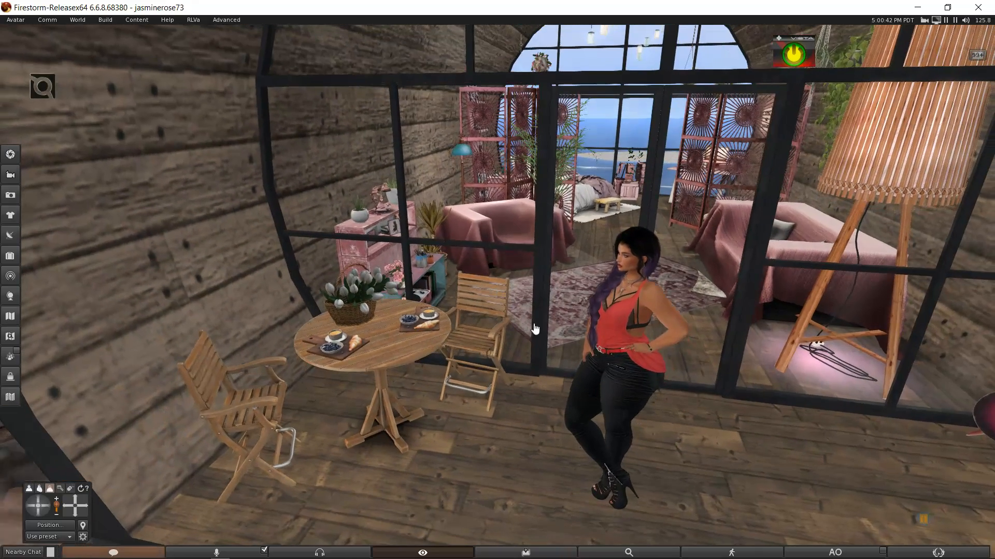
left_click_drag(533, 341, 497, 285, "alt")
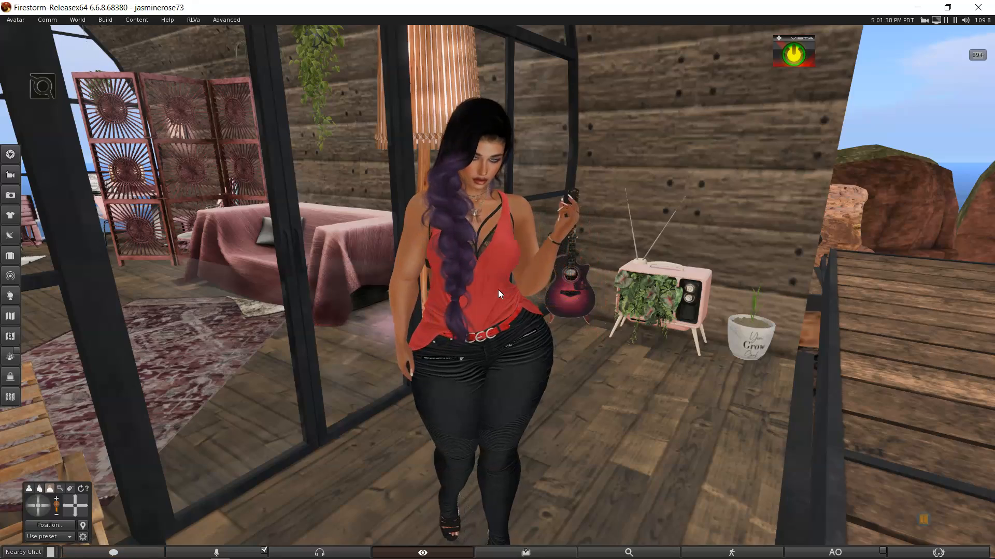
left_click_drag(484, 290, 498, 294, "alt")
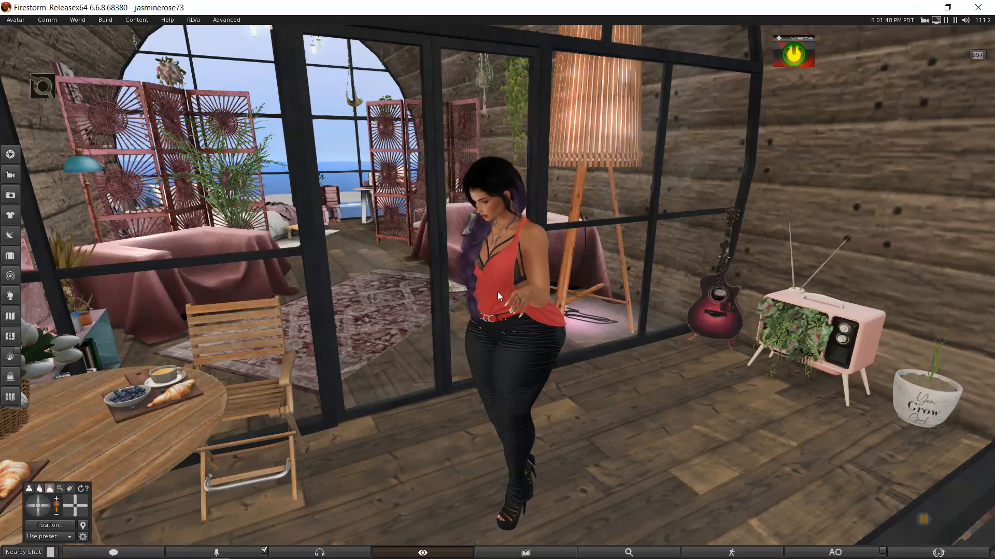
left_click_drag(496, 286, 523, 286, "alt")
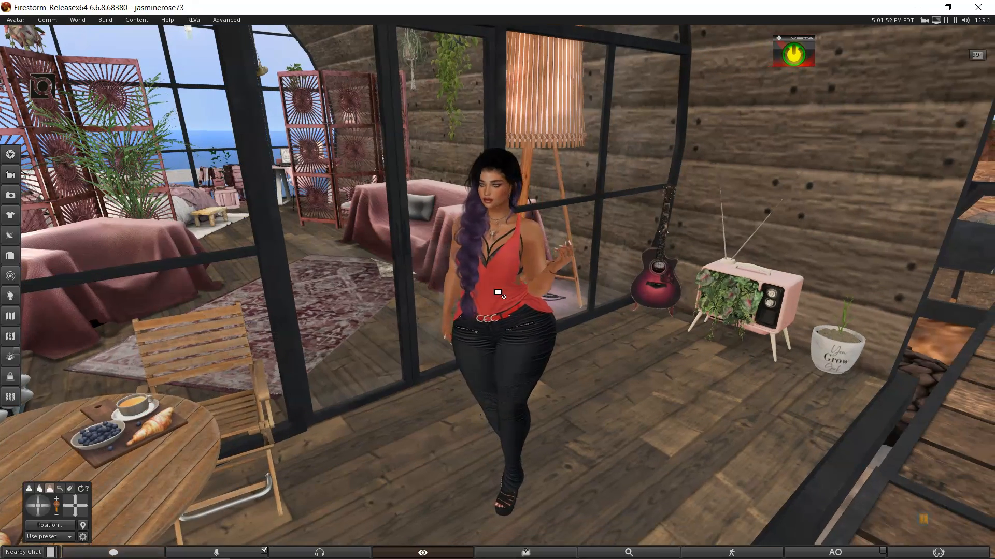
left_click_drag(498, 292, 505, 303, "alt")
scroll(509, 304, "down", 2)
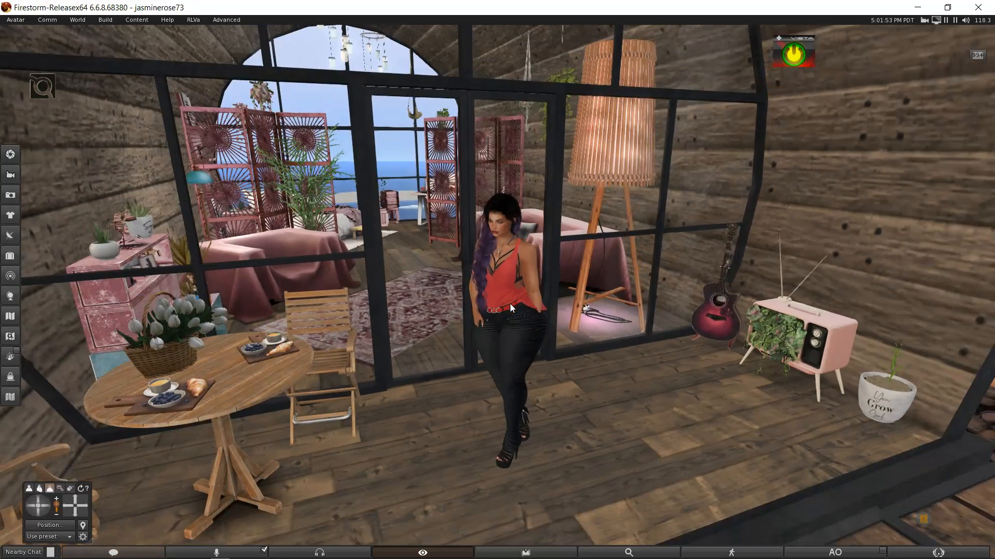
Open the glass doors and walk the avatar inside the house, turning it towards the bed and the rattan room dividers
left_click_drag(422, 282, 378, 300, "ctrl+alt")
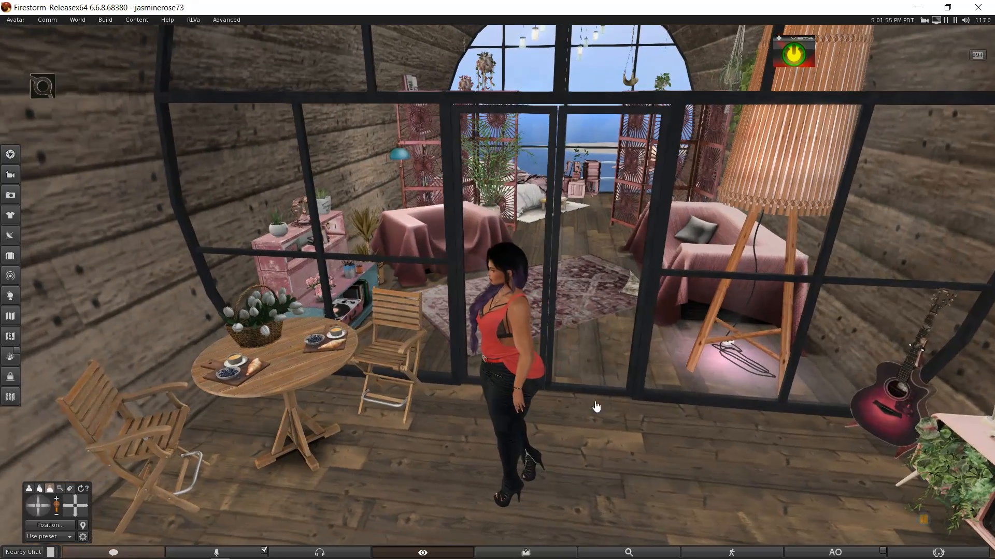
left_click(585, 369)
key("Up")
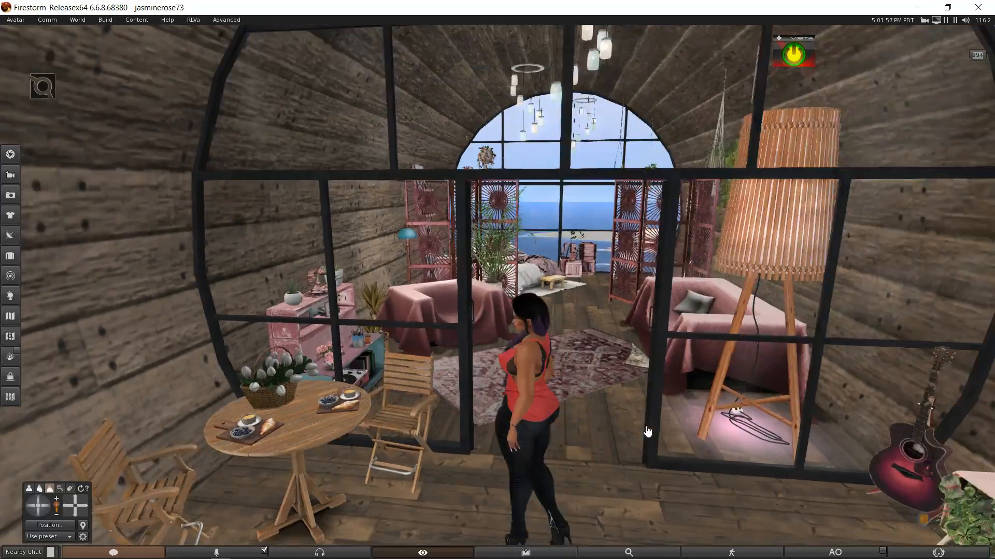
key("Up")
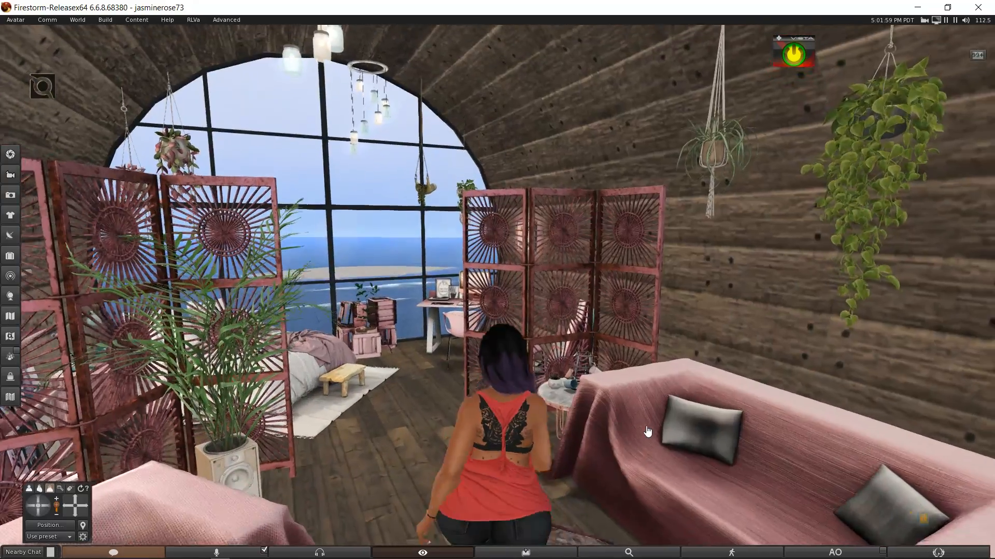
key("Left")
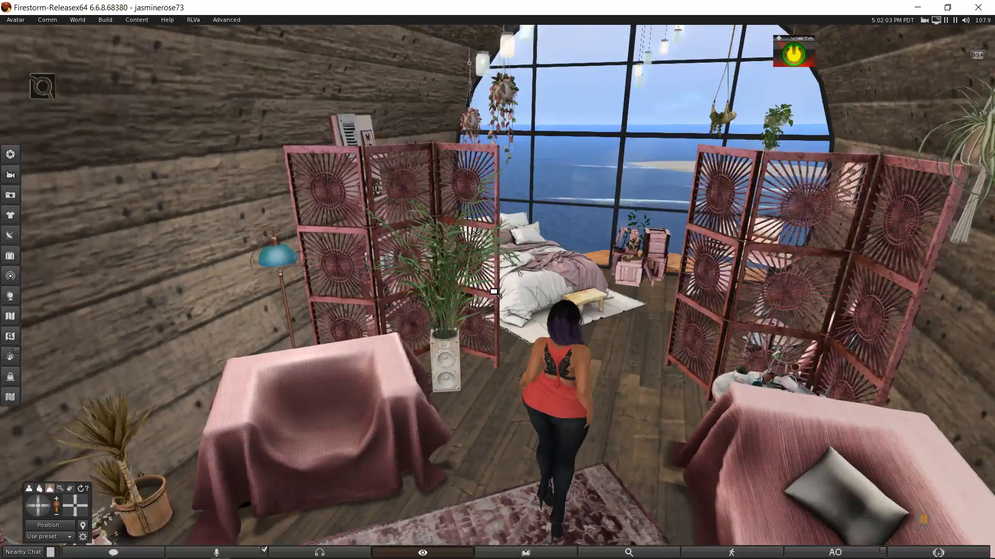
Examine the room dividers, draped armchair, sofa with cushions and pink desk area inside the house from several angles
left_click(493, 285, "alt")
left_click_drag(357, 189, 498, 292, "ctrl+alt")
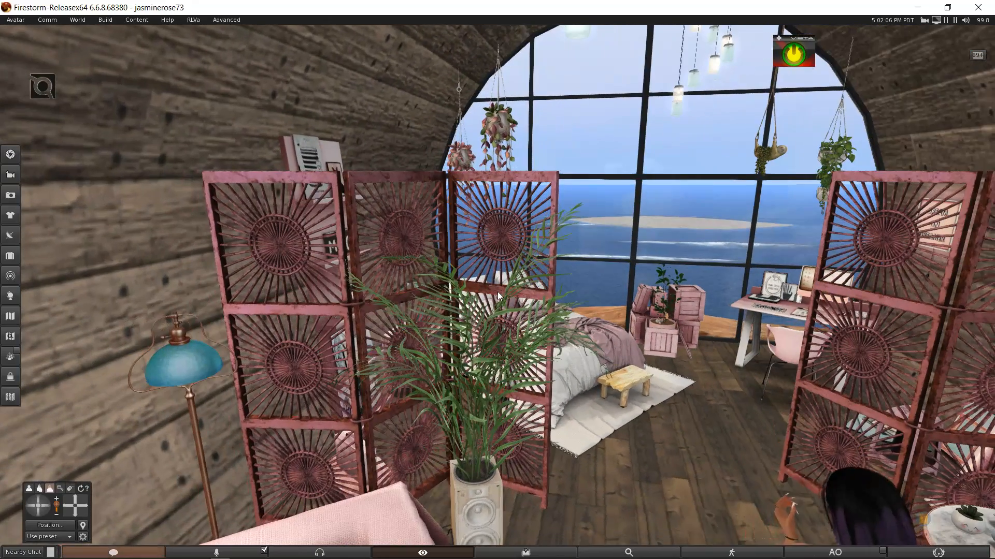
scroll(375, 512, "down", 1)
left_click(375, 512, "alt")
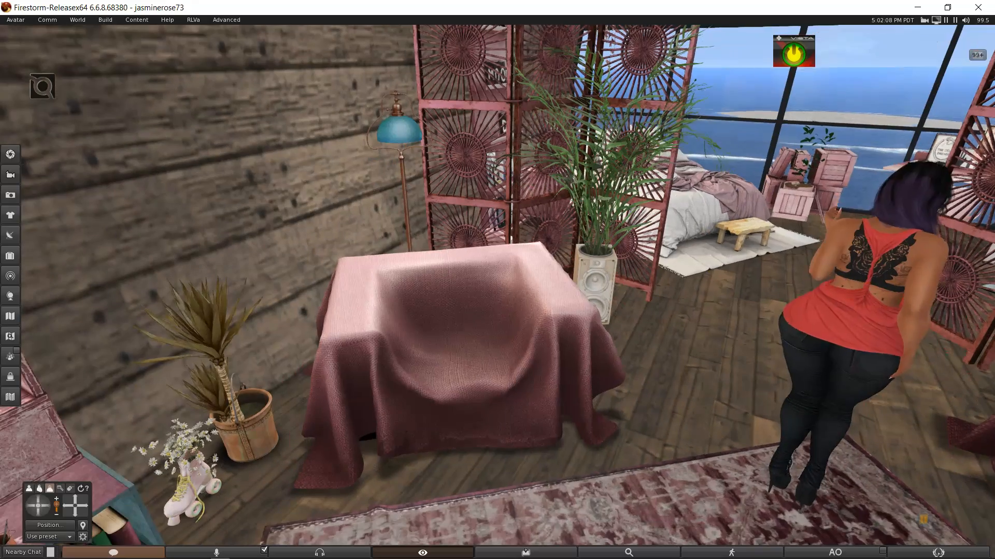
left_click(560, 307, "ctrl+alt")
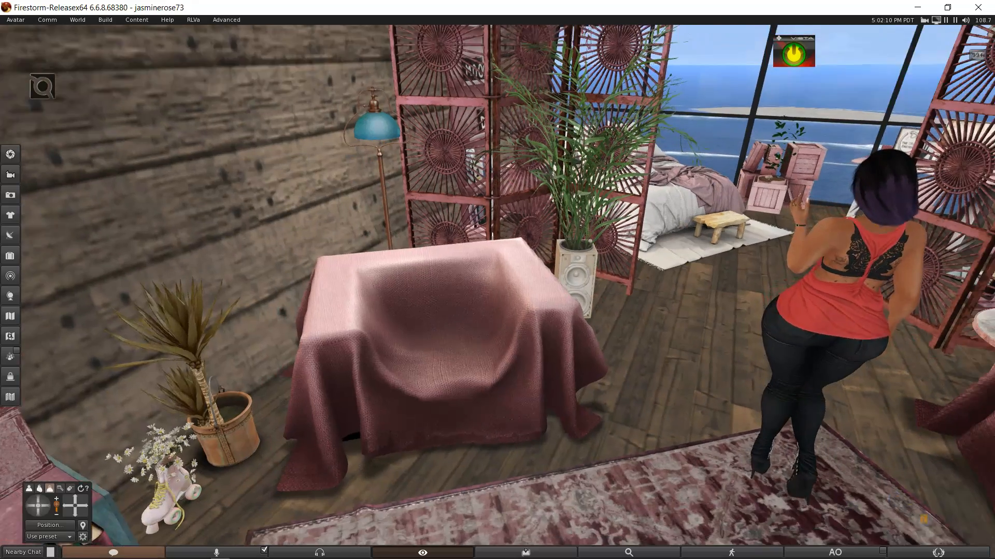
left_click(619, 328, "ctrl+alt")
left_click(633, 294, "ctrl+alt")
left_click(658, 291, "ctrl+alt")
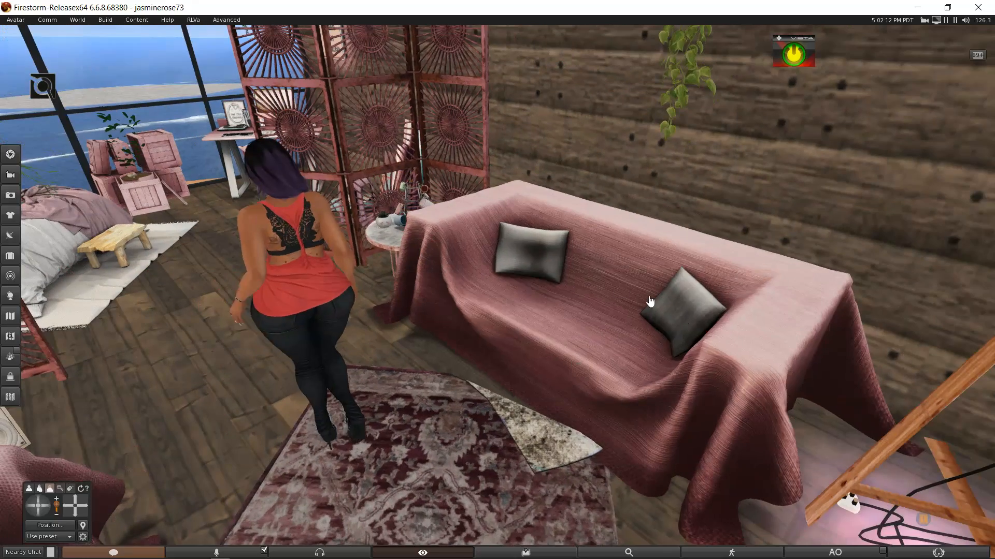
left_click(461, 223, "alt")
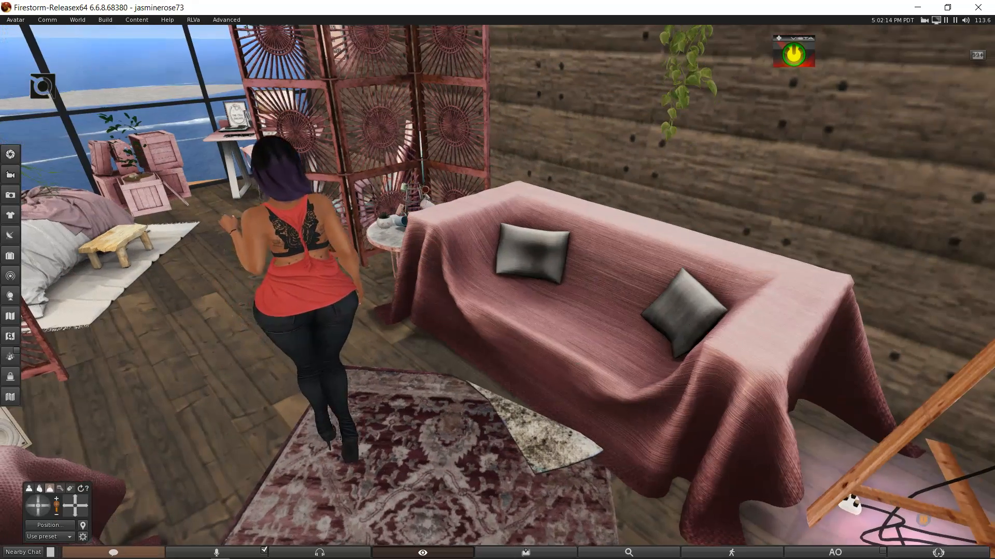
left_click_drag(155, 206, 480, 294, "alt")
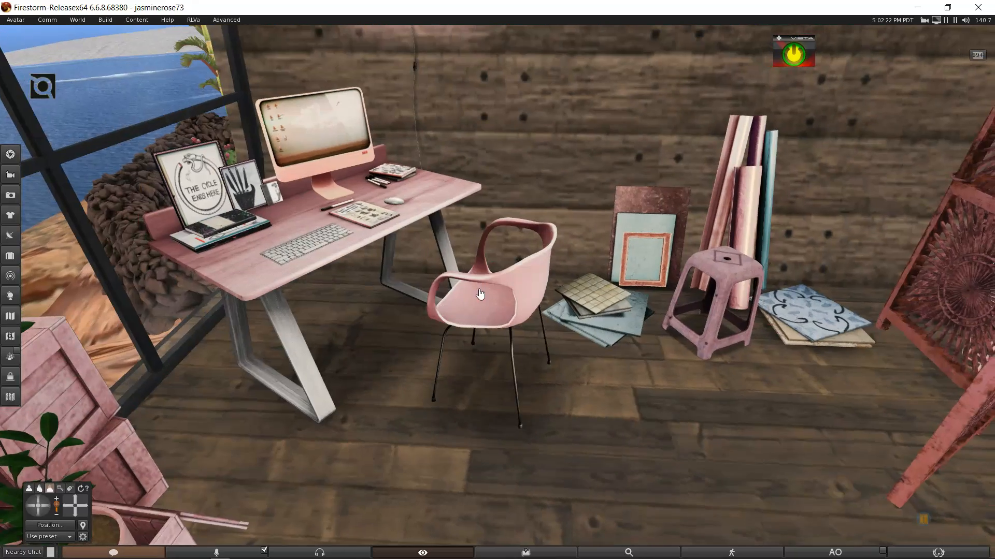
Check the pink desk chair's interaction options, and try to seat the avatar at the desk
right_click(496, 302)
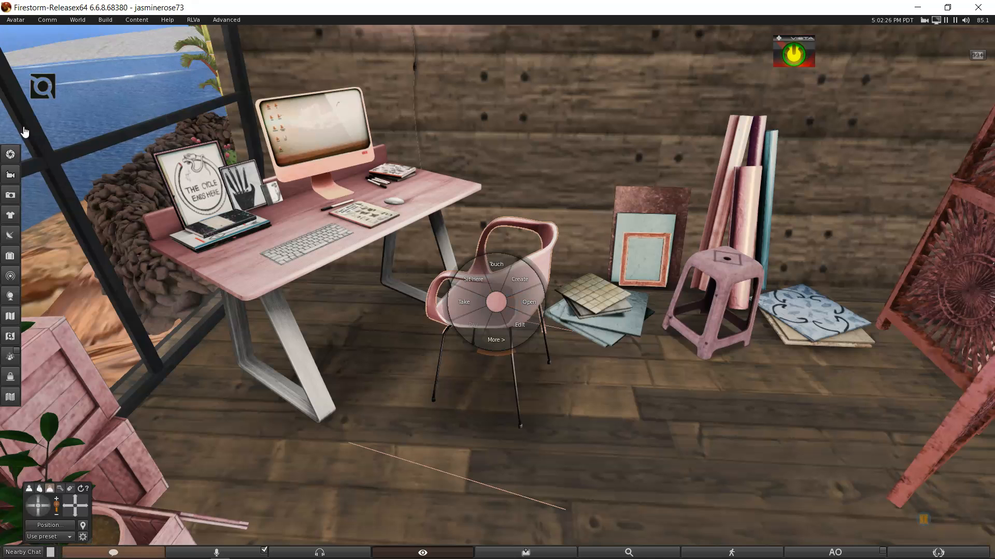
left_click(601, 387)
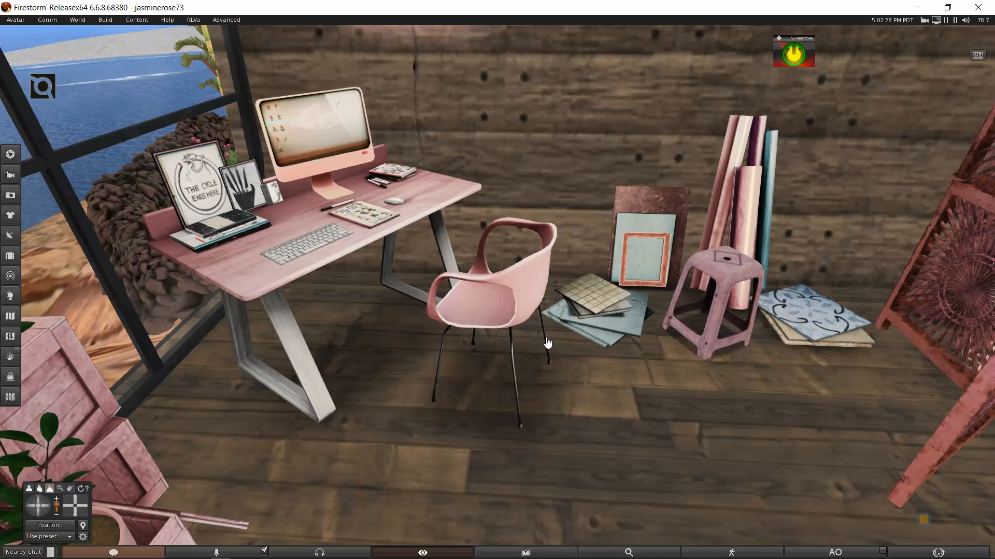
right_click(319, 207)
left_click(317, 200)
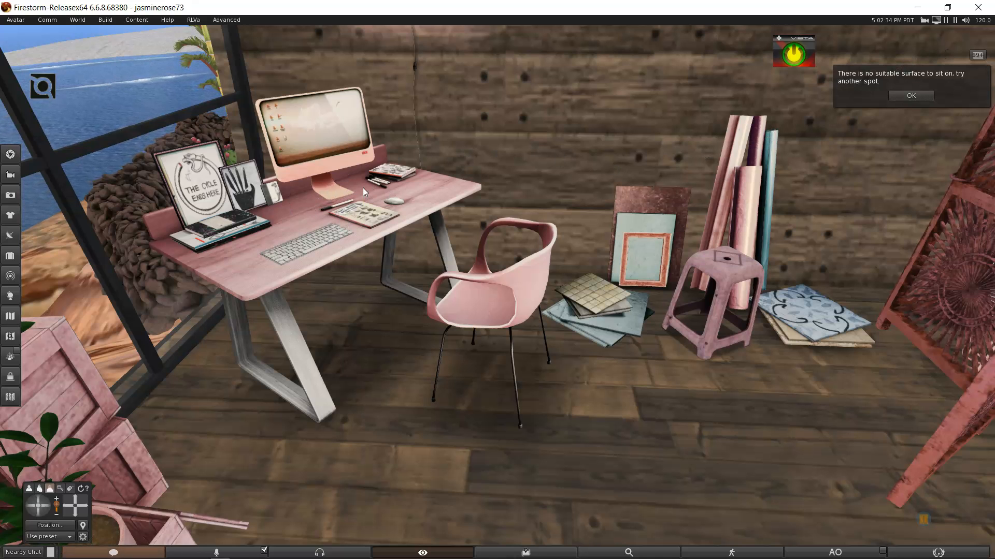
Seat the avatar on the pink stool standing against the wall beside the rolled fabrics and tile samples
left_click_drag(372, 192, 498, 292, "ctrl+alt")
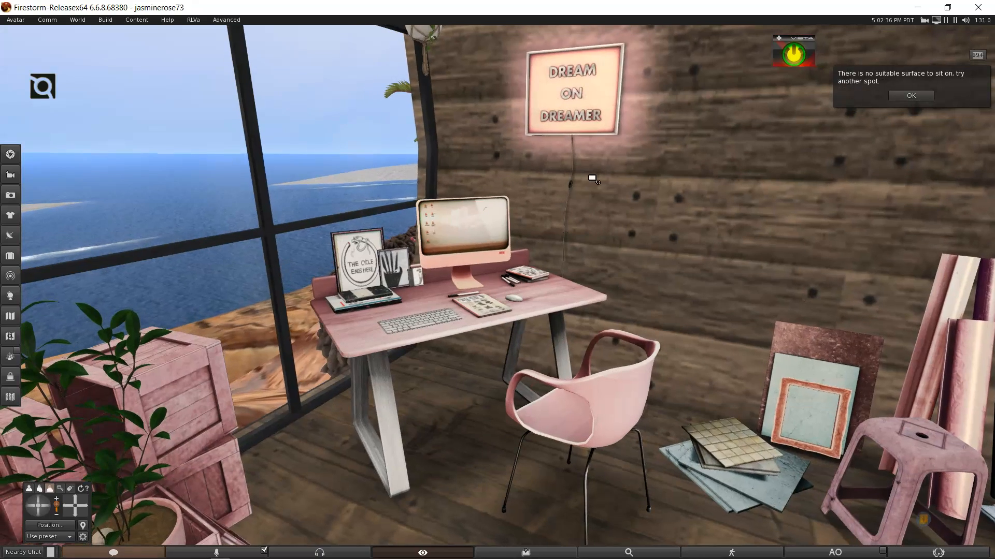
left_click(832, 385, "alt")
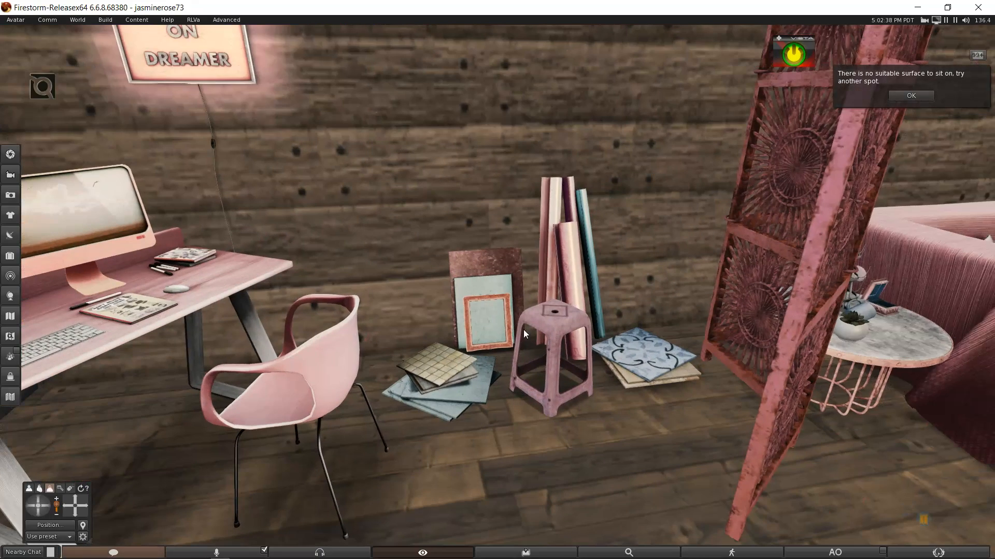
right_click(555, 322)
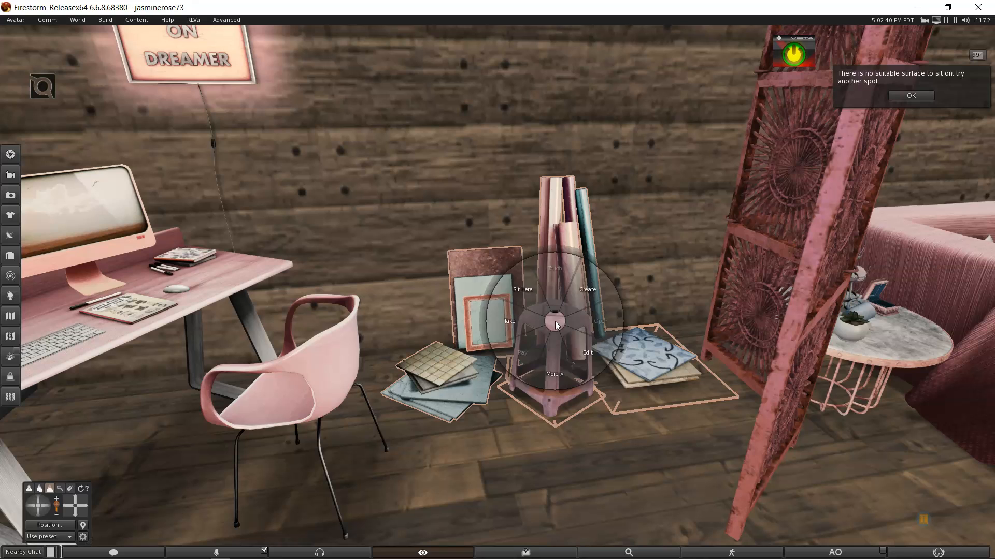
left_click(537, 304)
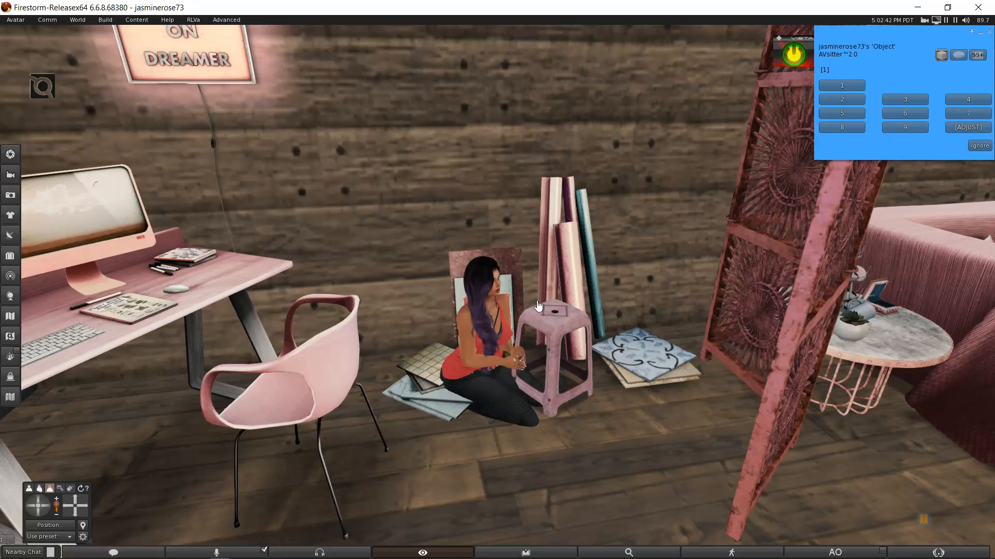
Switch the avatar seated at the stool through poses 3 and 5, viewing each one up close
scroll(521, 323, "up", 3)
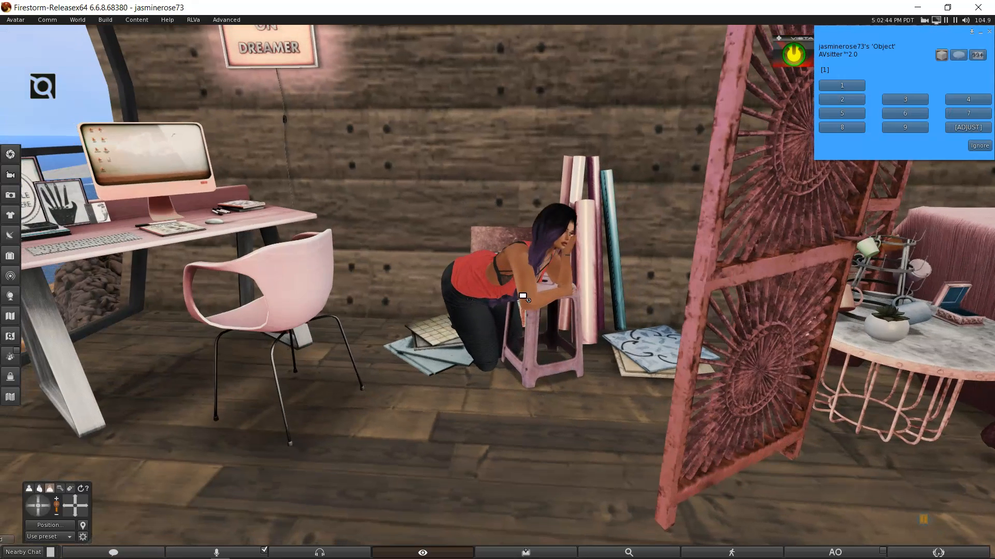
scroll(543, 292, "up", 2)
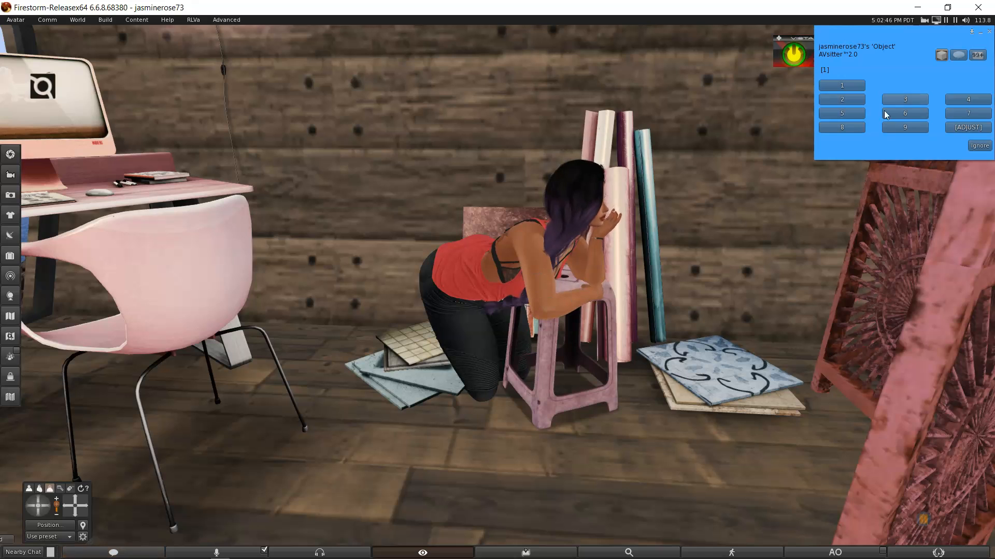
left_click(896, 101)
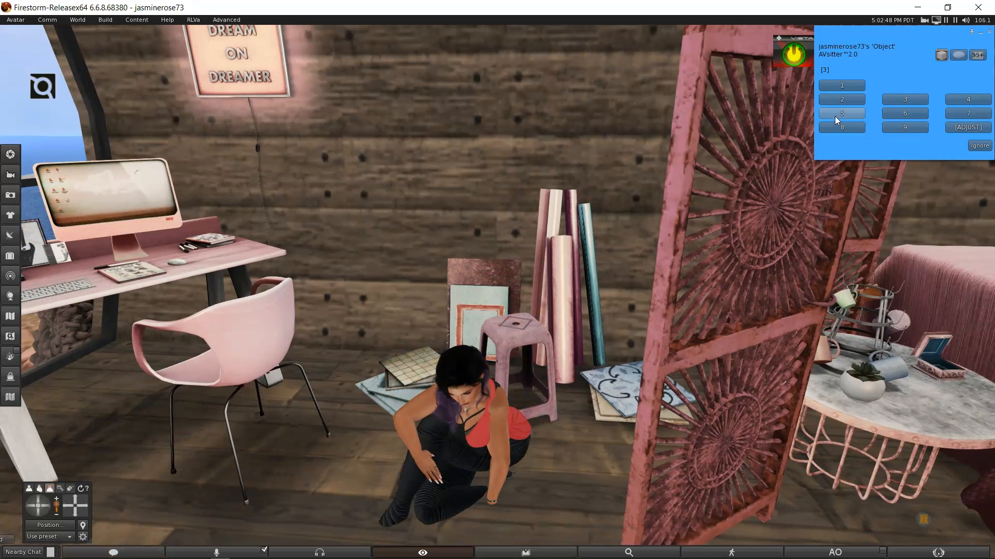
left_click(835, 115)
mouse_move(493, 335)
left_mouse_down("ctrl+alt")
mouse_move(474, 275)
mouse_move(489, 345)
left_mouse_up("ctrl+alt")
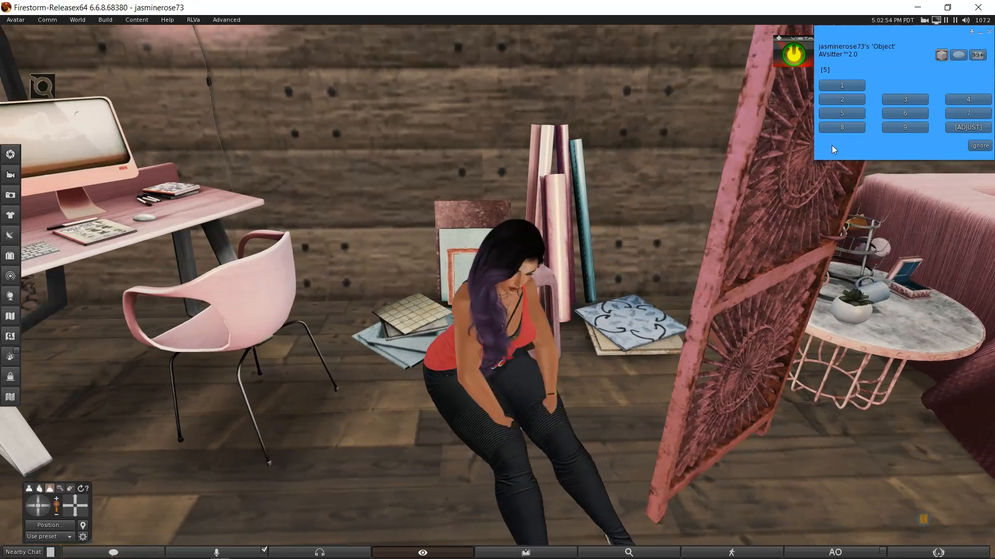
Dismiss the stool's pose menu, stand the avatar up, walk it to the lounge rug and turn it back towards the bed
left_click(988, 34)
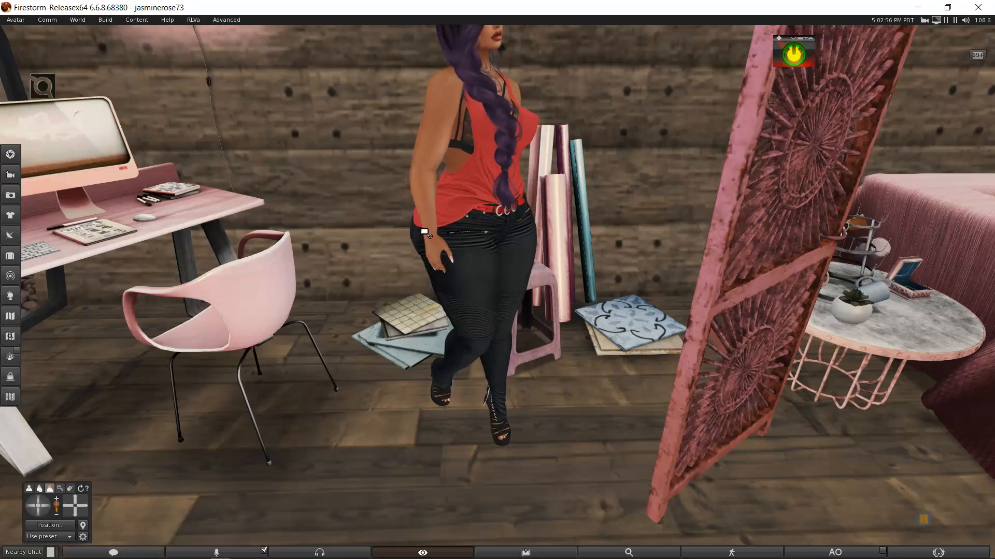
scroll(466, 204, "down", 5)
key("Right")
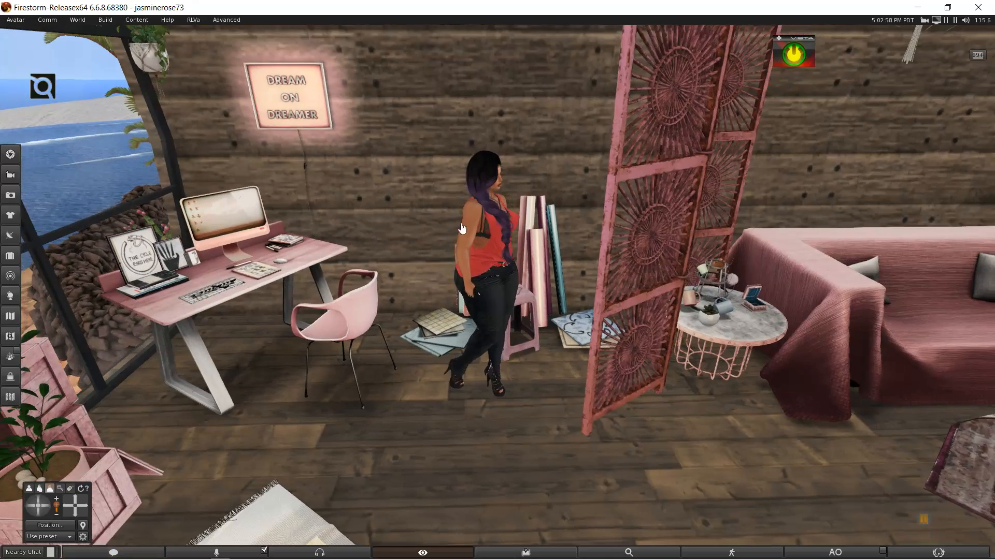
key("Right")
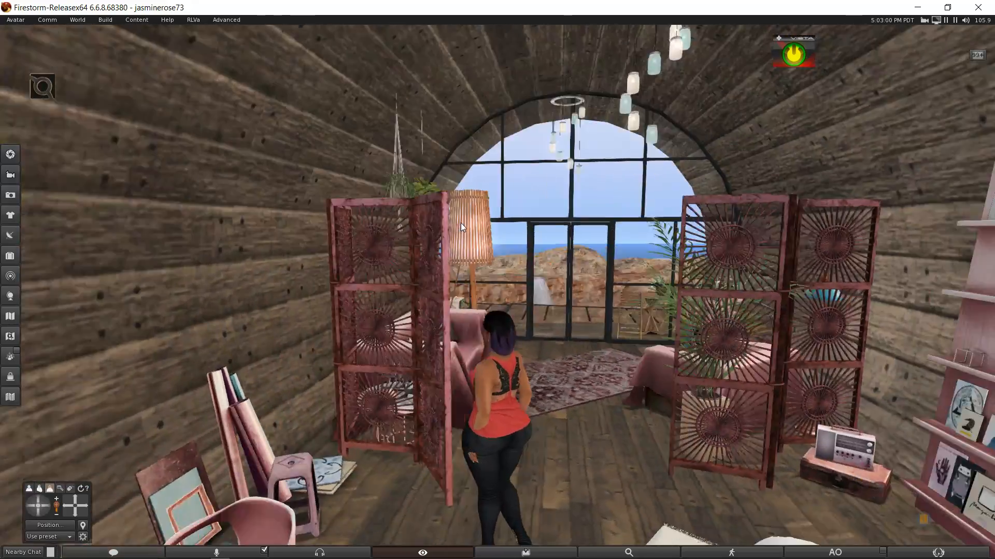
key("Up")
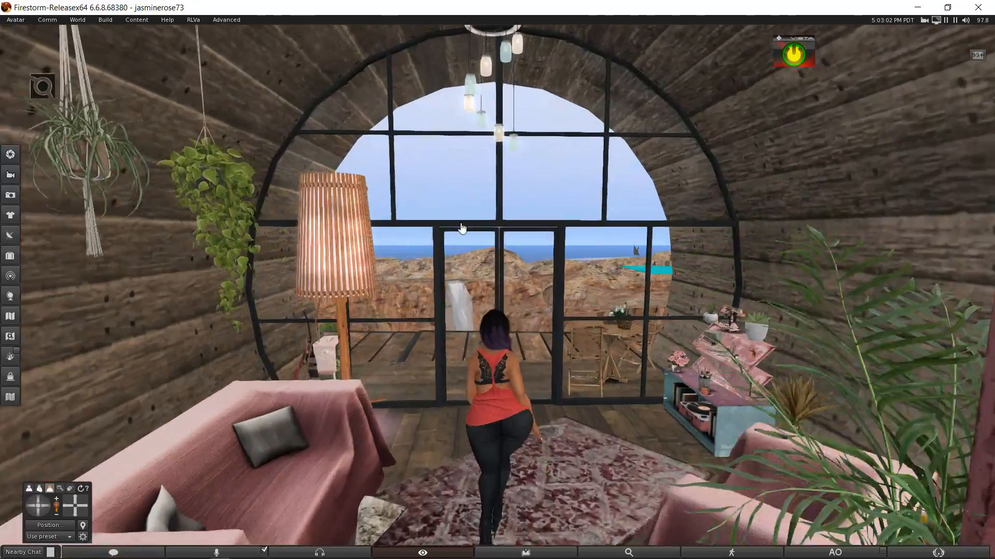
key("Left")
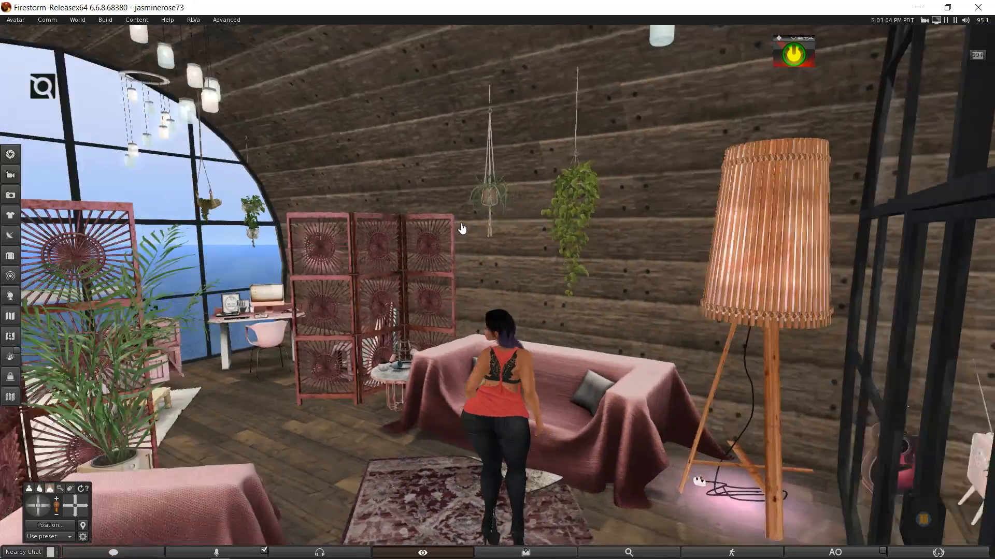
key("Up")
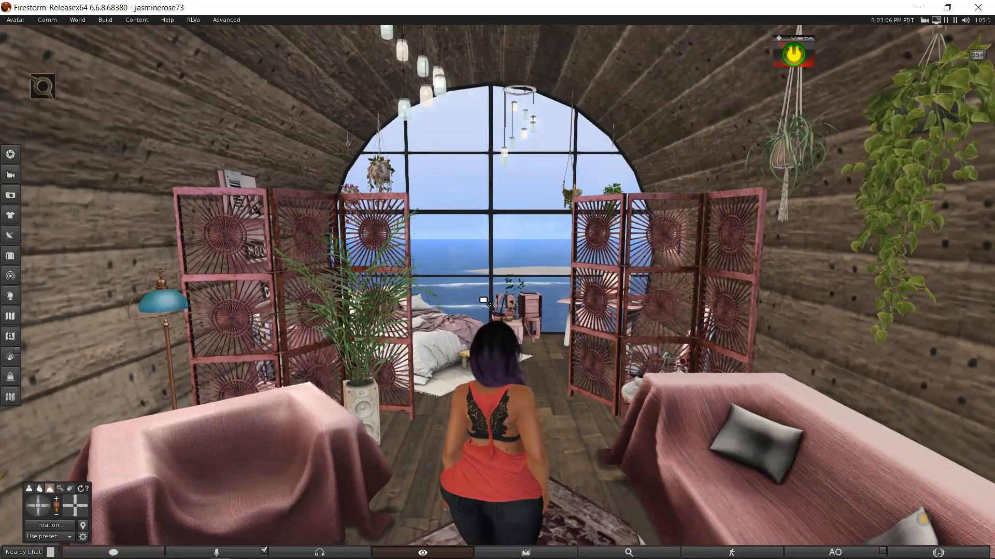
Focus on the lounge corner with the draped armchair and toggle the teal floor lamp behind it several times
key("Up")
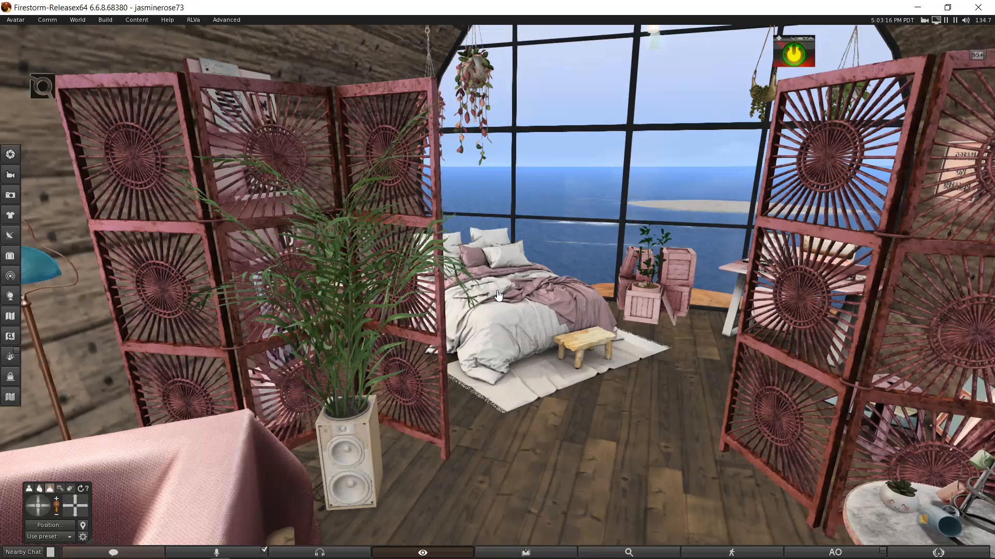
key("Left")
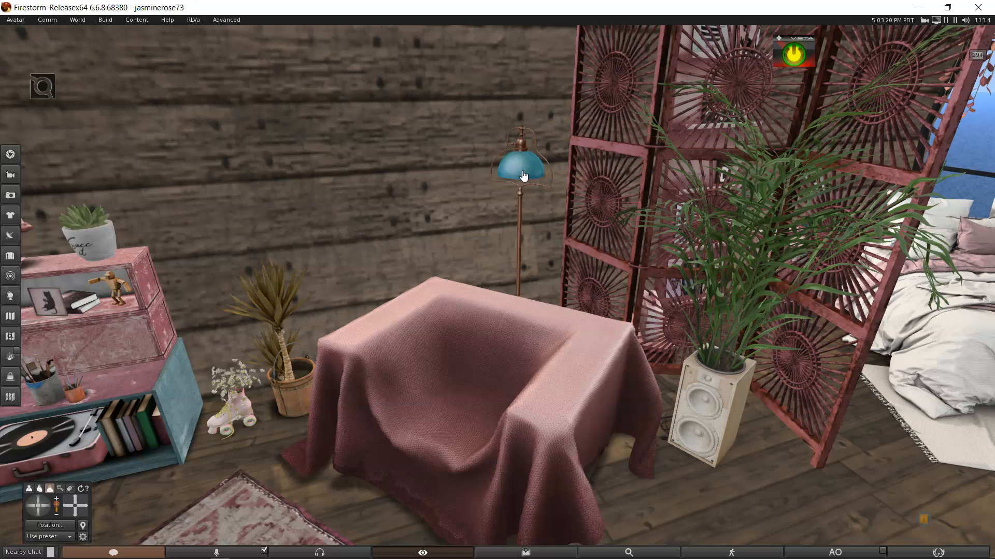
left_click(523, 177)
left_click(523, 177)
left_click(523, 177)
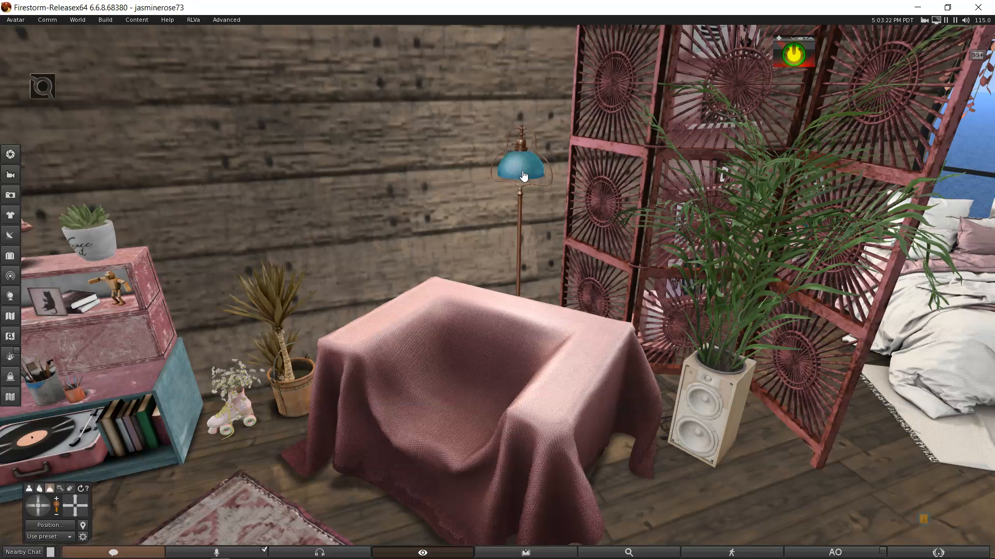
left_click(523, 176)
left_click(523, 176)
left_click(523, 176)
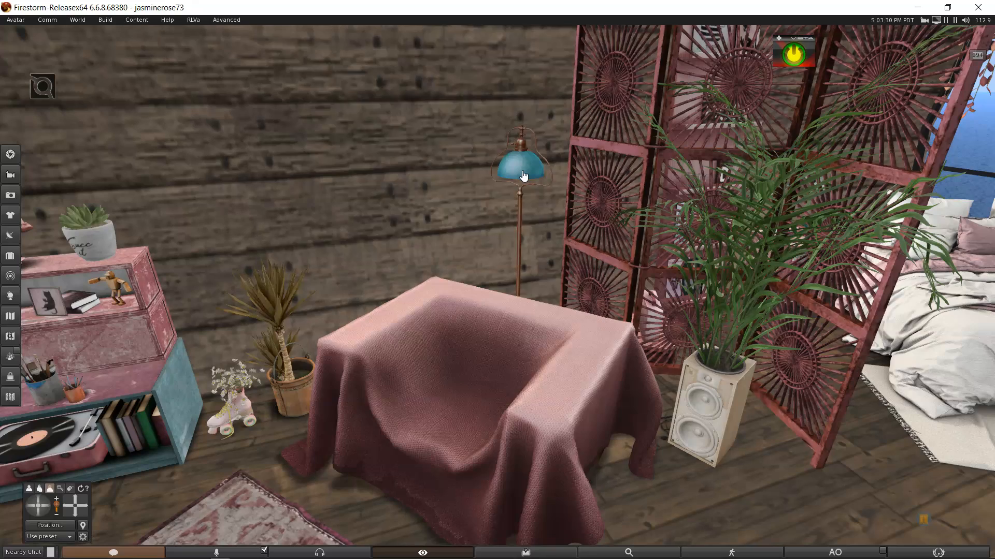
left_click(523, 176)
left_click(523, 177)
left_click(523, 176)
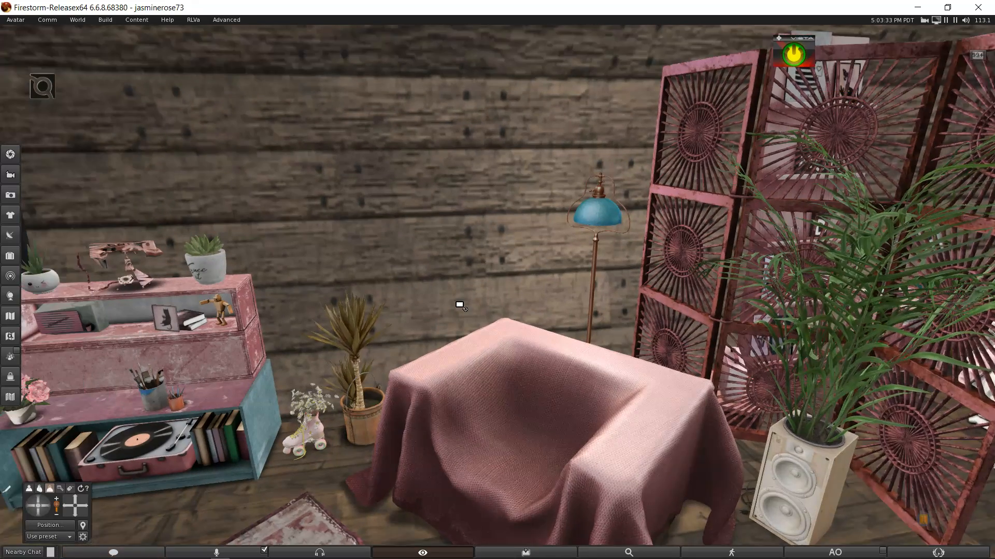
Open the smiling mini flowerpot on the pink and teal cabinet for editing, and add the cabinet to the selection
left_click_drag(460, 305, 497, 292, "alt")
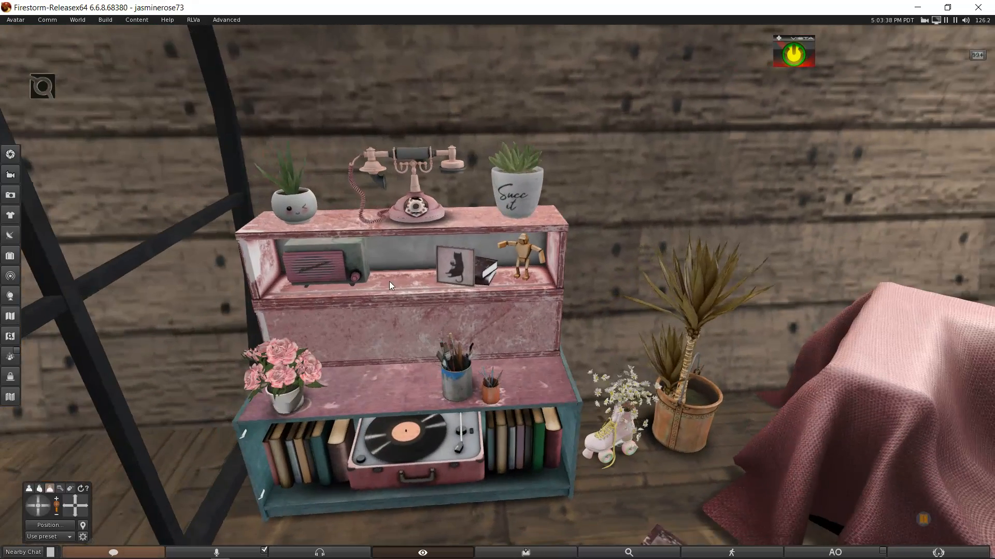
right_click(281, 217)
left_click(282, 220)
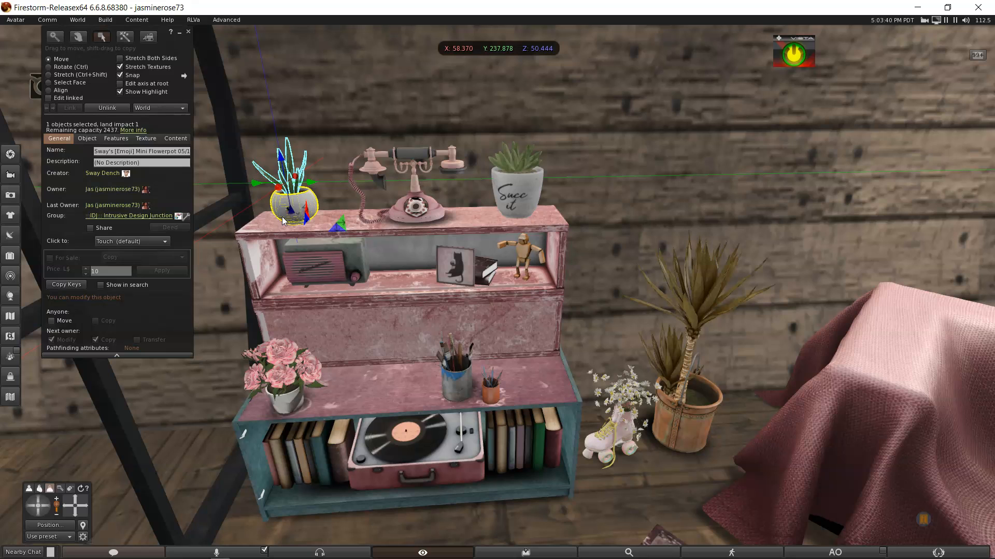
left_click(283, 221, "shift")
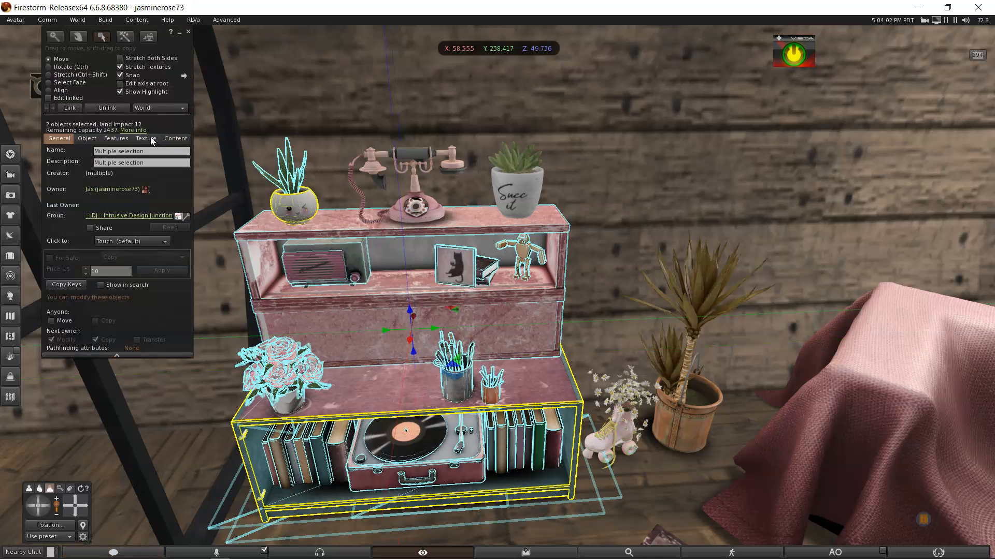
Add the vintage telephone, the "Succ it" planter, the roller skate planter and the tall plant in the bucket to the selection
left_click(420, 212, "shift")
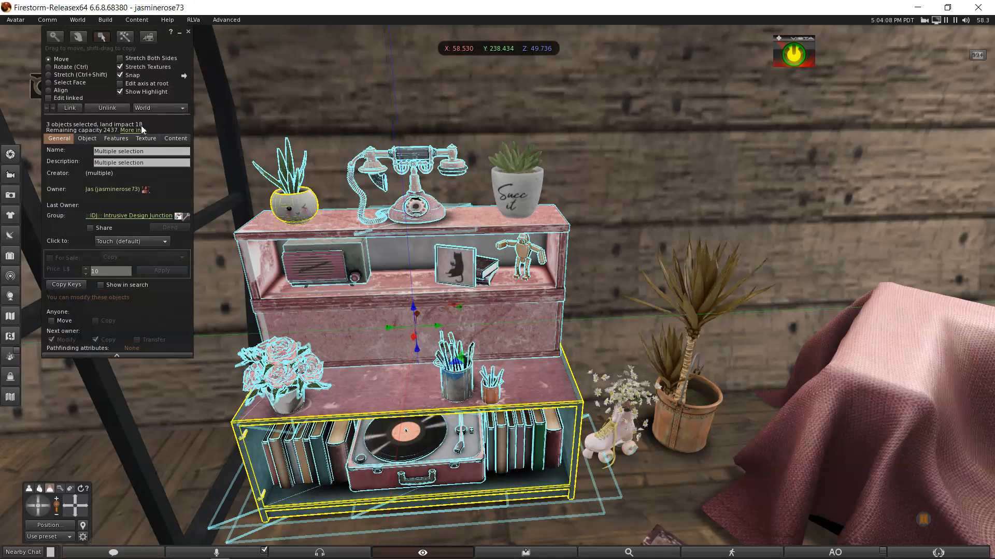
left_click(520, 207, "shift")
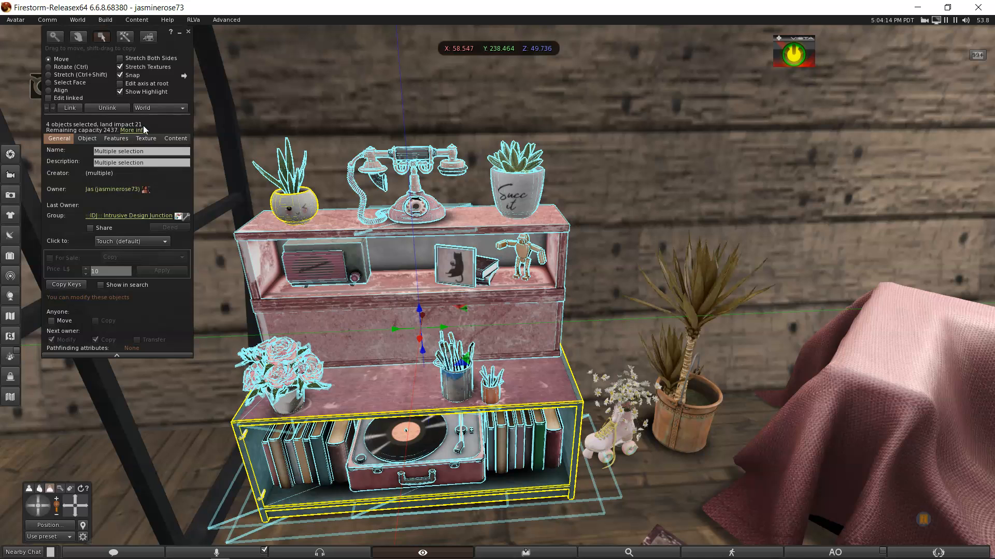
left_click(624, 437, "shift")
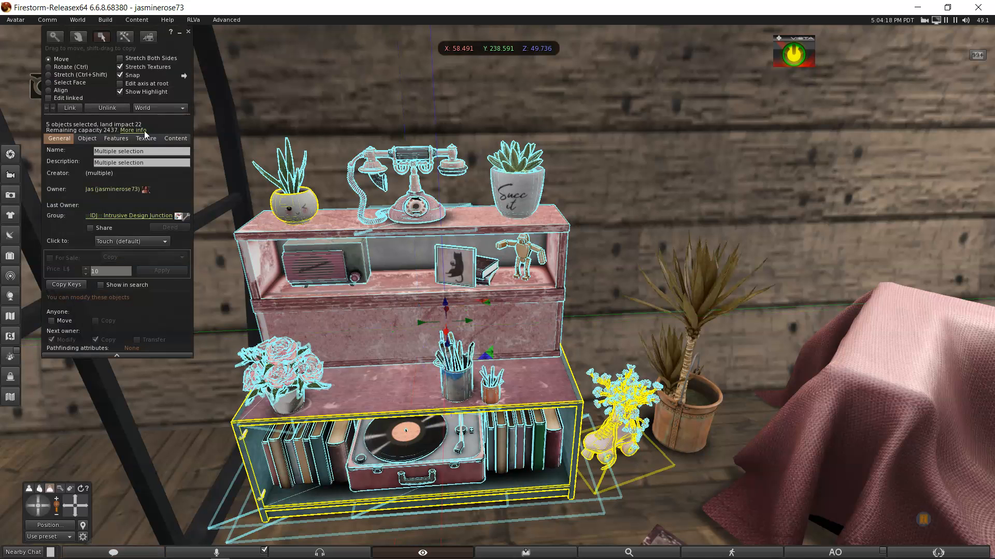
left_click(694, 413, "shift")
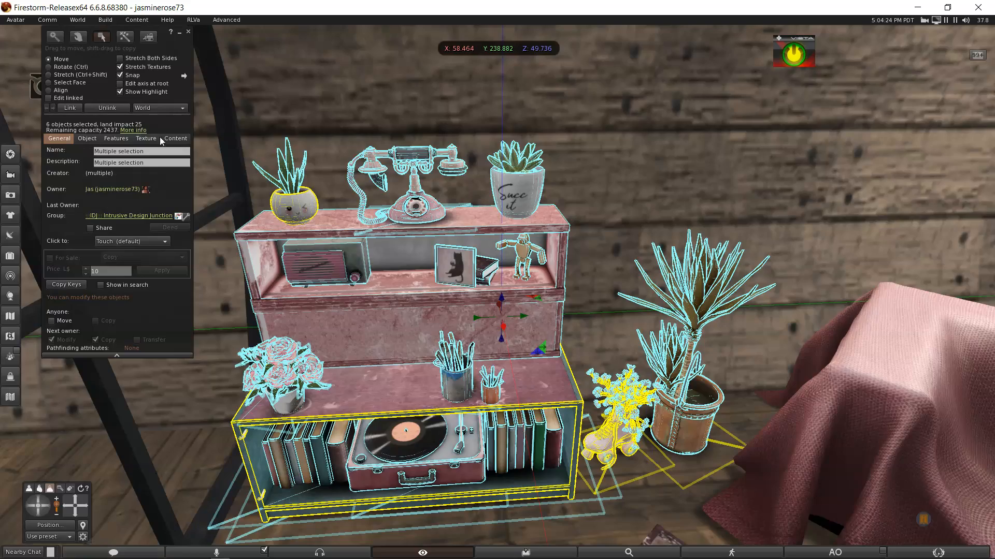
Link the cabinet, its tabletop decor and the two neighbouring floor plants into a single object
scroll(582, 342, "down", 2)
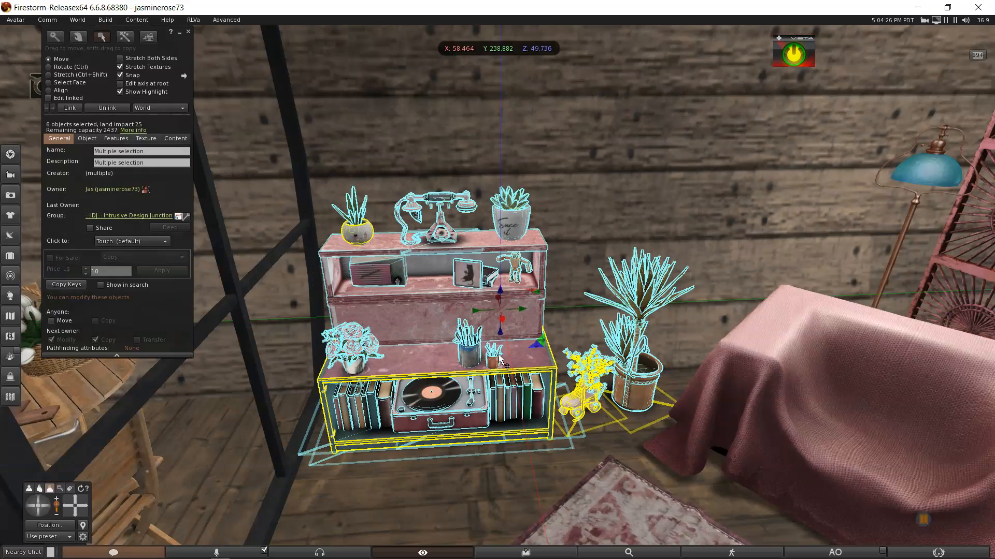
left_click_drag(499, 358, 496, 267, "ctrl+alt")
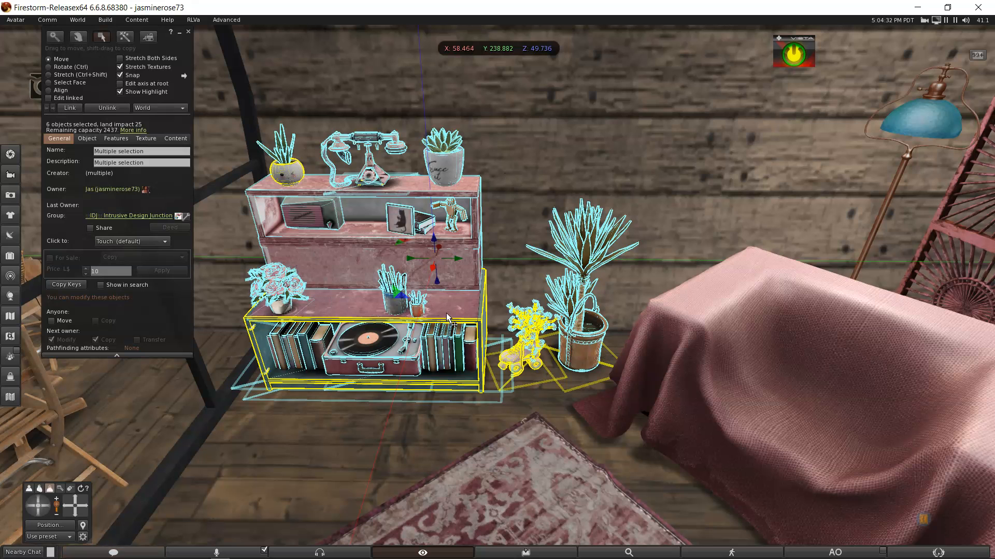
left_click(451, 281, "alt")
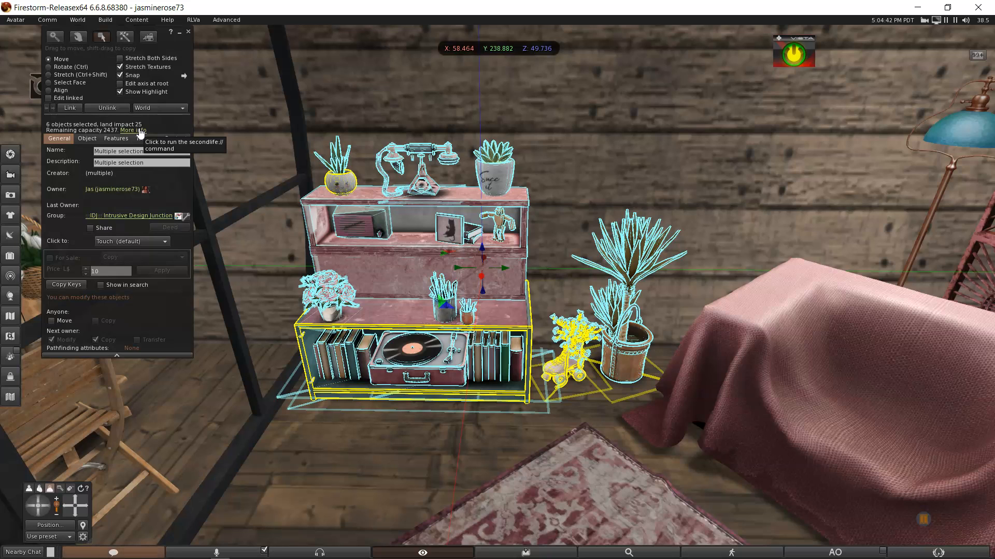
left_click(69, 110)
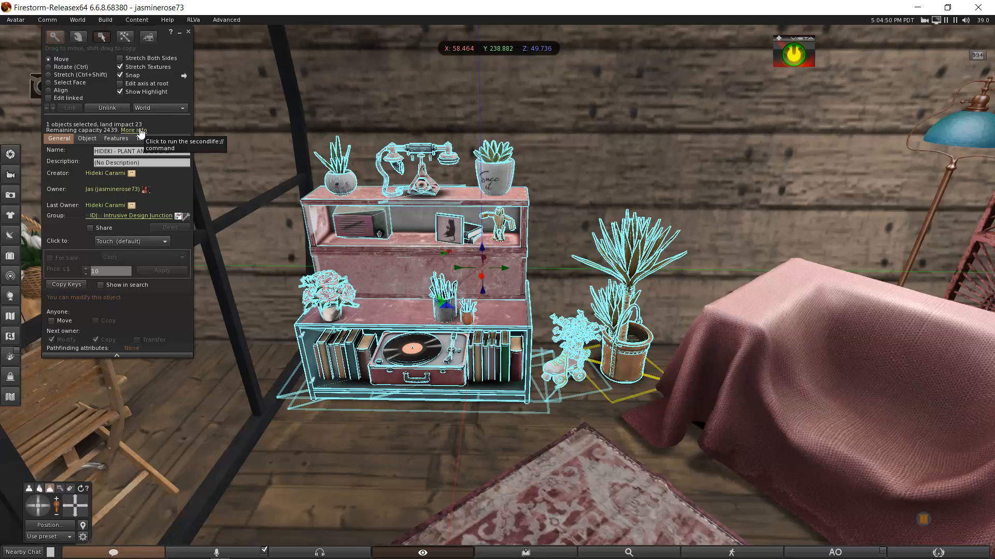
key("Escape")
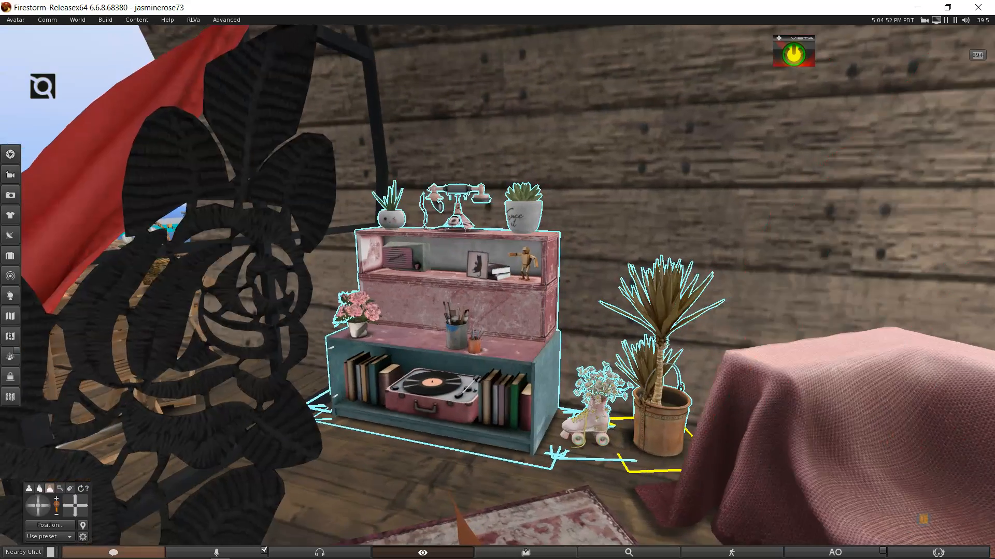
Examine the linked cabinet and plant set up close and from across the room
mouse_move(497, 293)
left_mouse_down("alt")
mouse_move(524, 310)
mouse_move(498, 294)
left_mouse_up("alt")
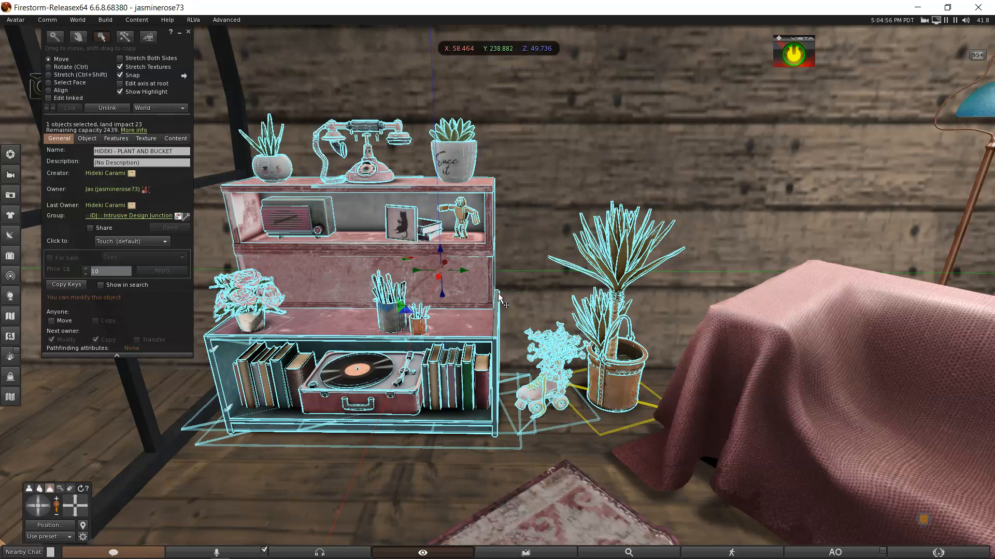
left_click_drag(478, 292, 488, 210, "ctrl+alt")
key("ctrl+z")
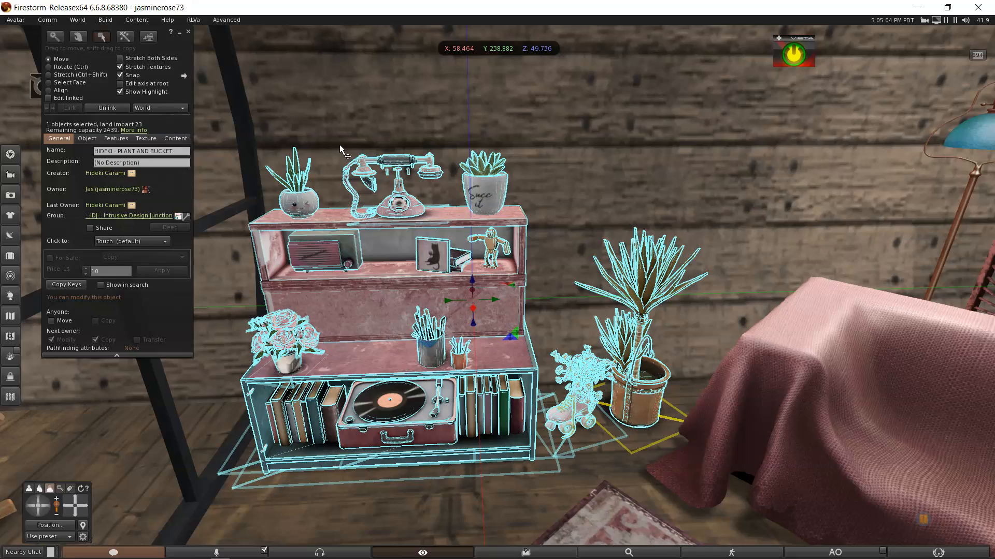
left_click(494, 276, "ctrl+alt")
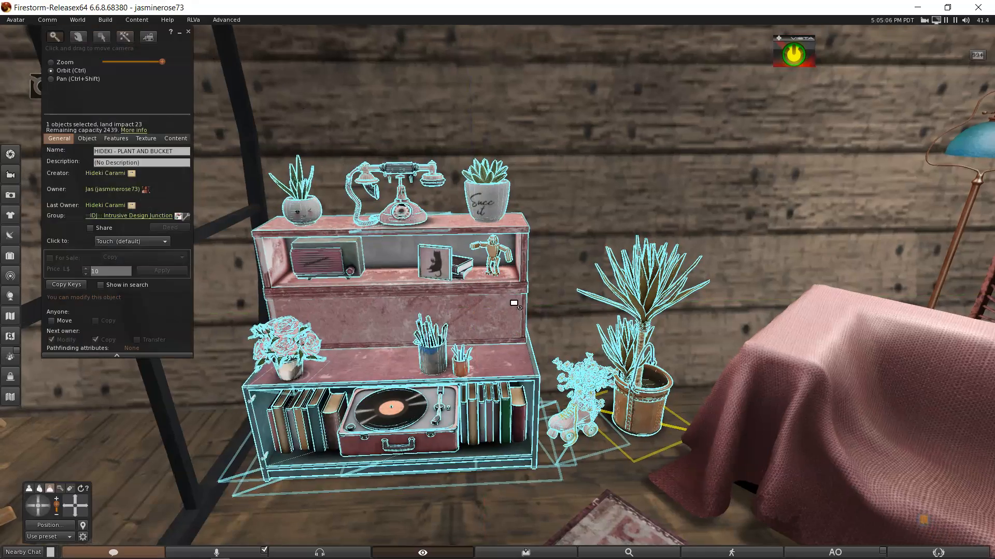
scroll(539, 316, "down", 1, "ctrl+alt")
left_click_drag(559, 325, 473, 290)
scroll(497, 292, "down", 2, "ctrl+alt")
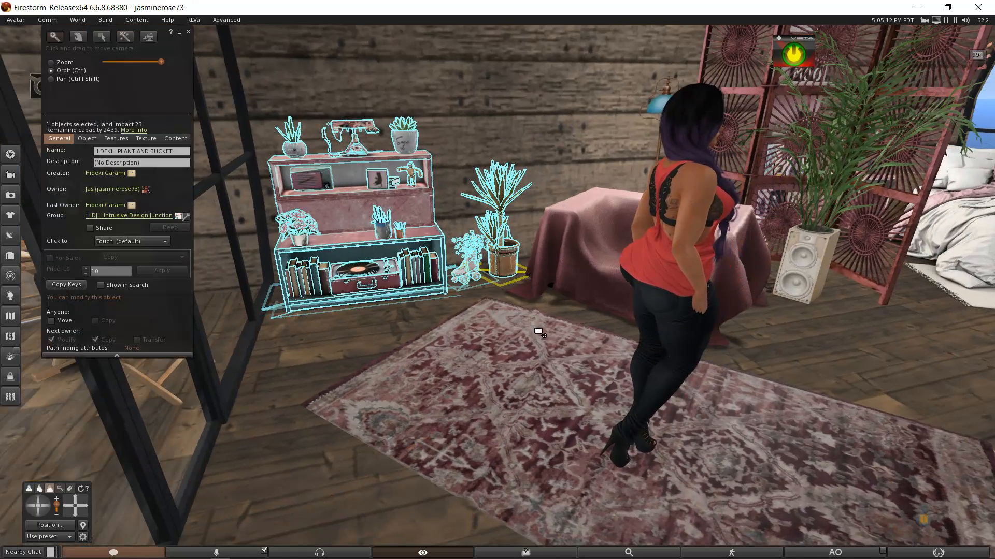
left_click_drag(554, 328, 503, 302)
left_click_drag(725, 341, 622, 287, "ctrl+alt")
scroll(502, 285, "up", 3)
left_click_drag(501, 285, 621, 282, "alt")
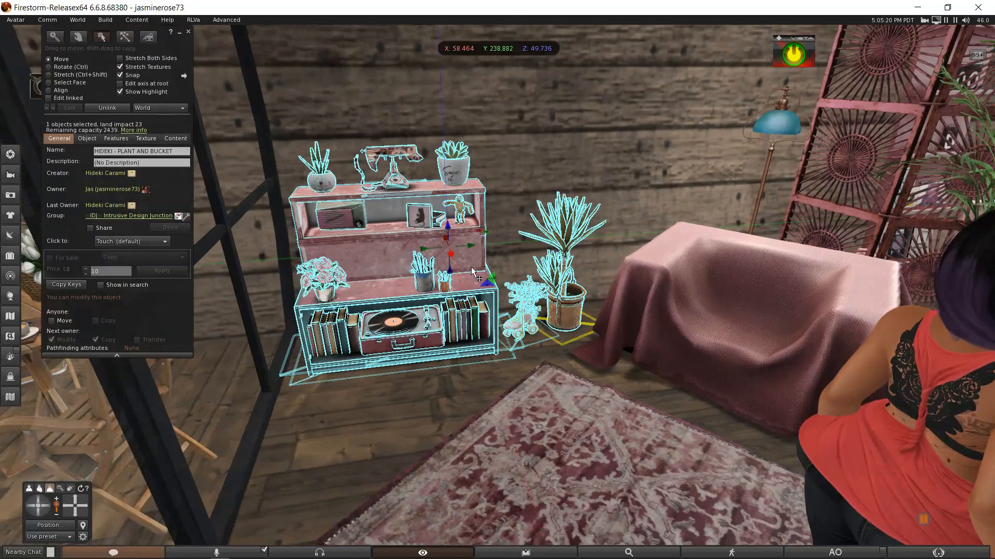
Add the patterned lounge rug and the wooden tripod floor lamp to the selection with the linked cabinet set
left_click_drag(611, 386, 668, 381, "alt")
left_click_drag(499, 339, 650, 341, "alt")
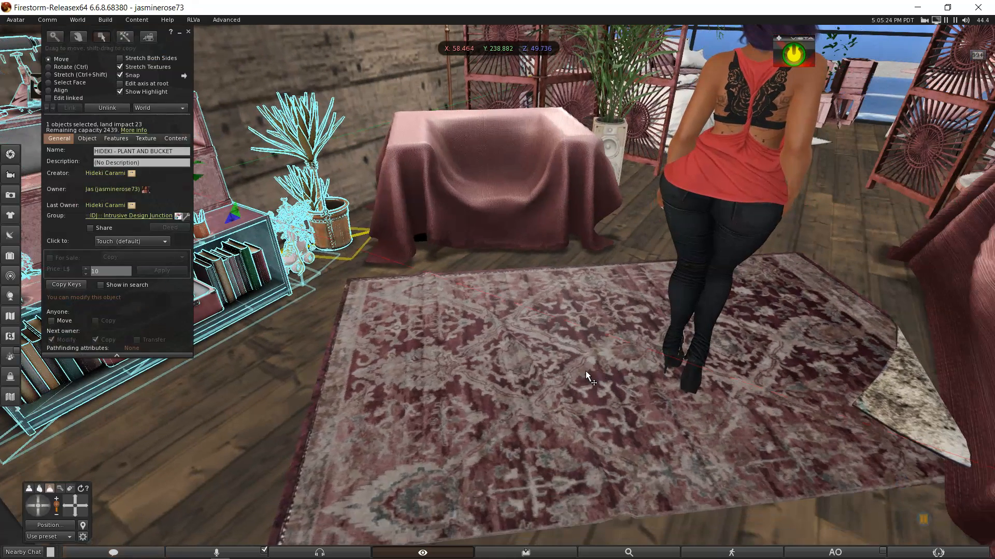
left_click(550, 364, "shift")
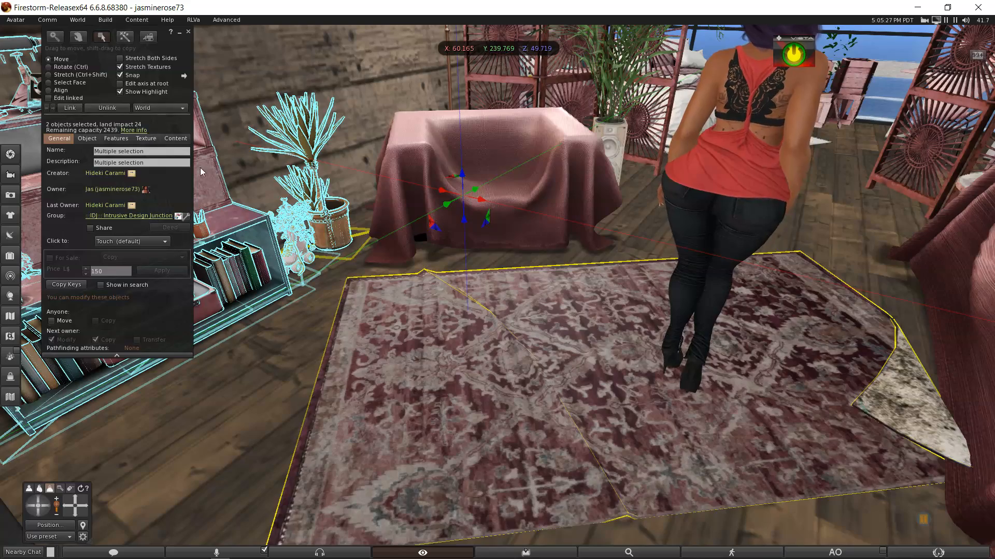
left_click_drag(560, 223, 533, 195, "alt")
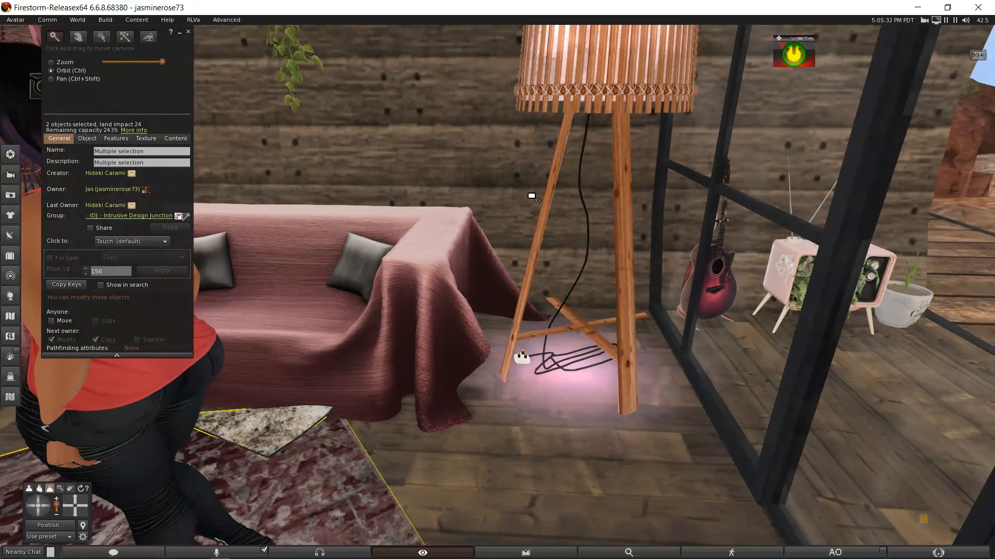
left_click(598, 89, "shift")
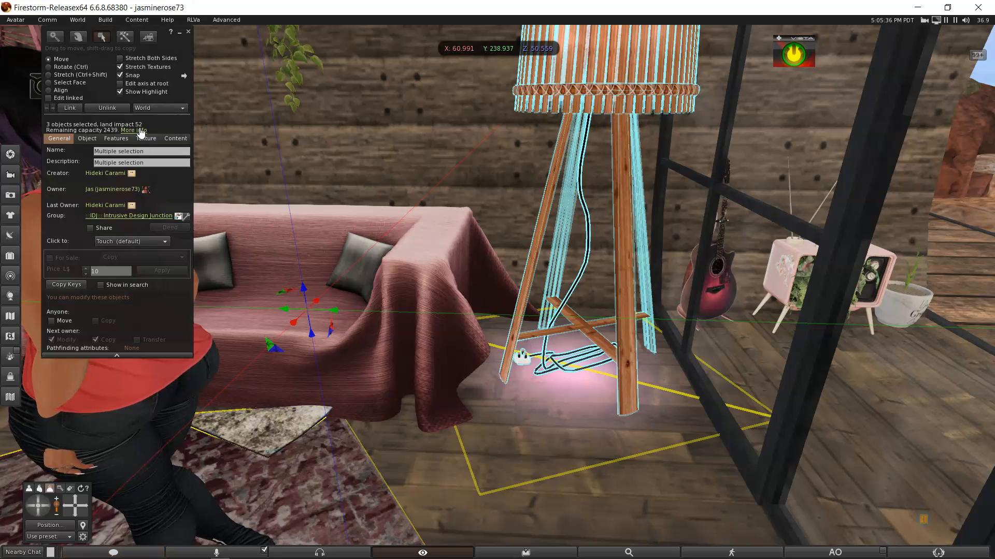
Remove the wooden tripod lamp from the selection, select it on its own, and view it from several angles
left_click_drag(438, 274, 491, 286, "alt")
key("Escape")
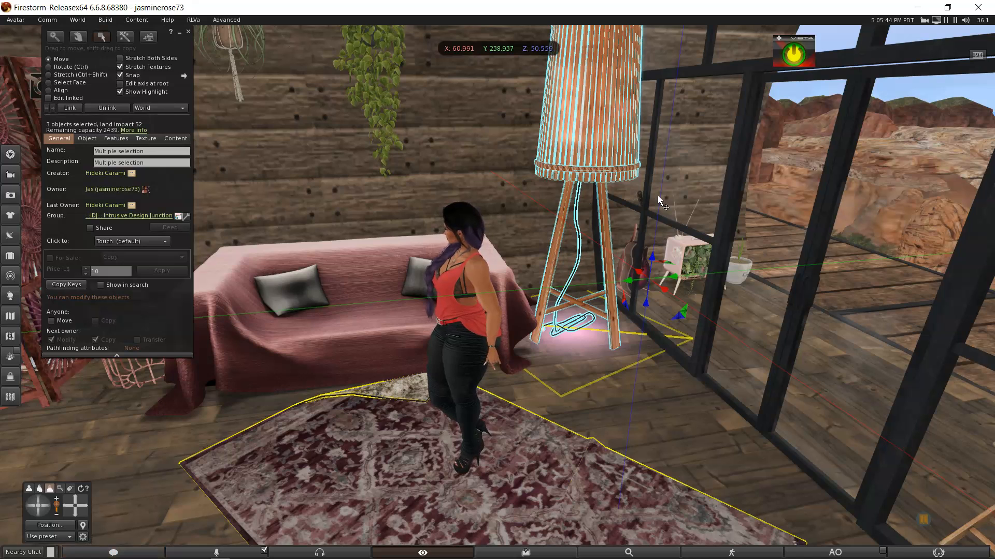
left_click(599, 136, "shift")
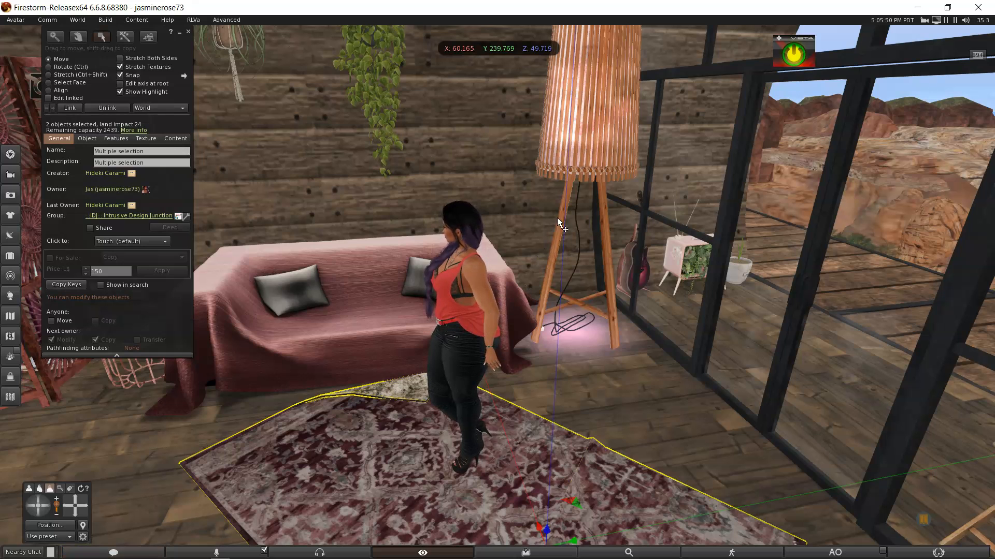
left_click(583, 179)
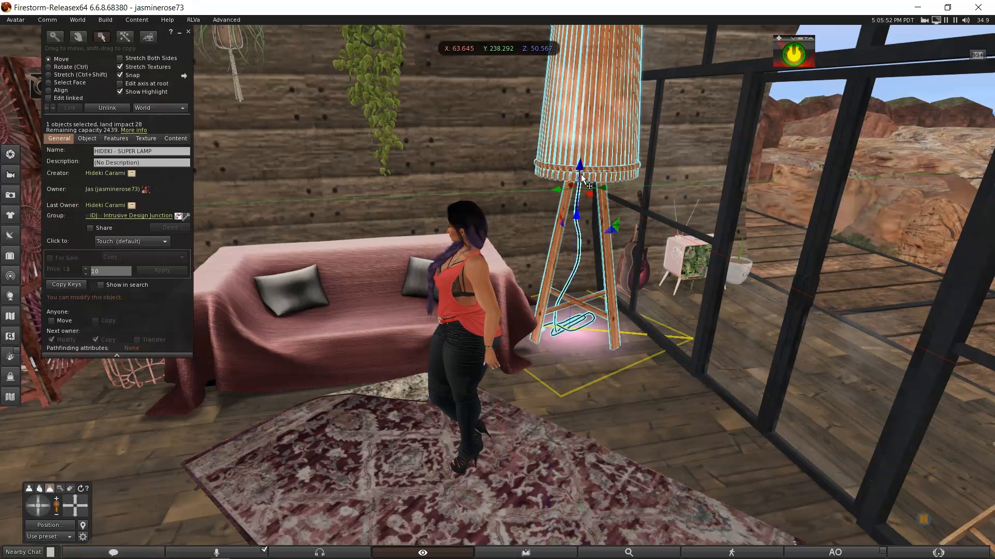
left_click_drag(584, 150, 515, 403, "ctrl+alt")
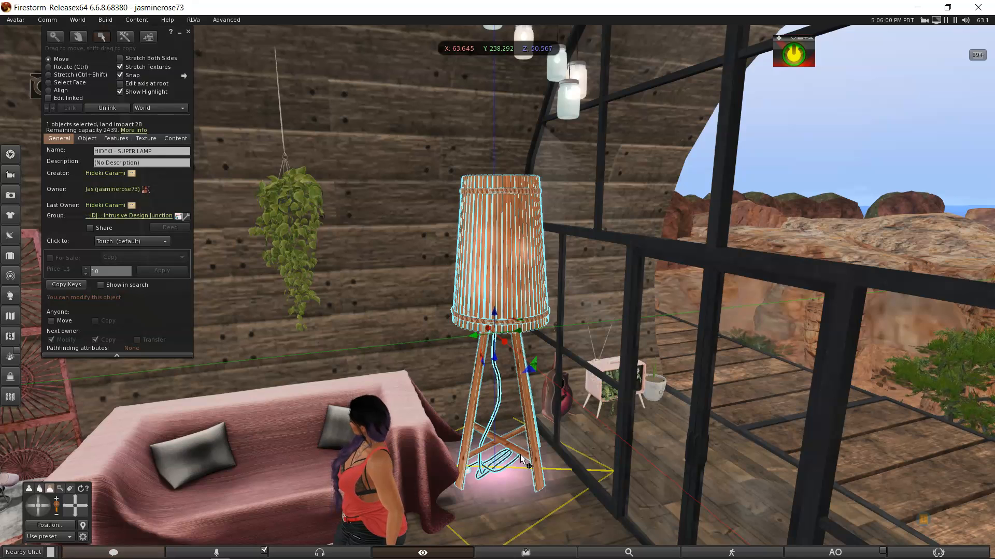
key("ctrl+alt")
left_click_drag(515, 469, 499, 282, "ctrl+alt")
left_click_drag(478, 140, 501, 322, "ctrl+alt")
left_click_drag(523, 366, 497, 286, "ctrl+alt")
left_click_drag(492, 202, 440, 228, "ctrl+alt")
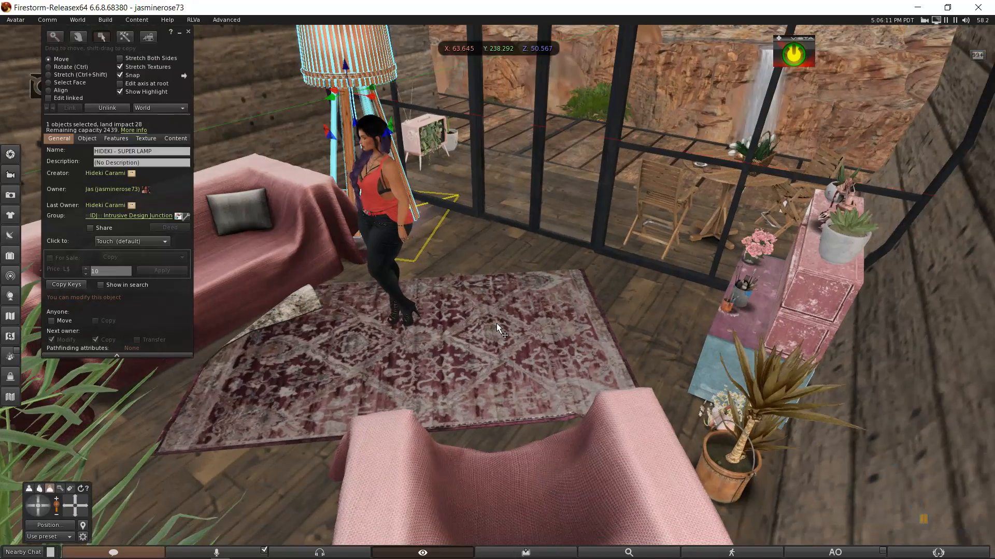
Add the lounge rug, the linked cabinet set, the guitar, the plant-filled TV and the "Grow" pot to the lamp's selection
left_click(496, 324, "shift")
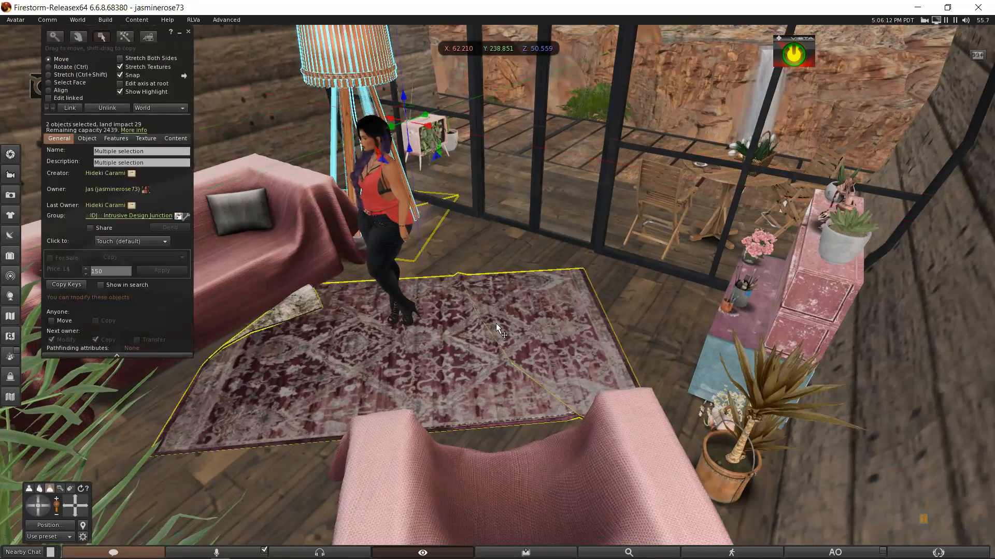
left_click(811, 274, "shift")
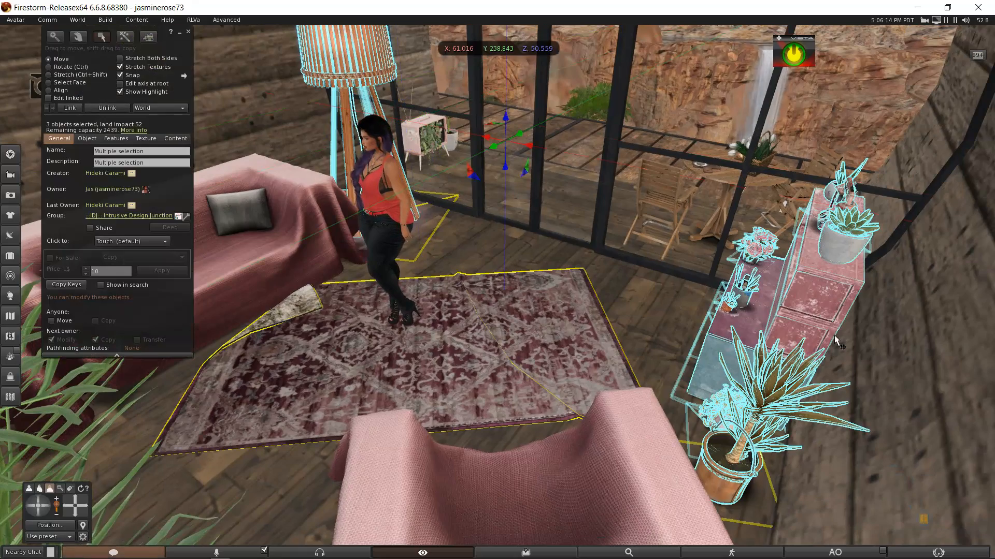
left_click_drag(773, 324, 969, 288, "ctrl+alt")
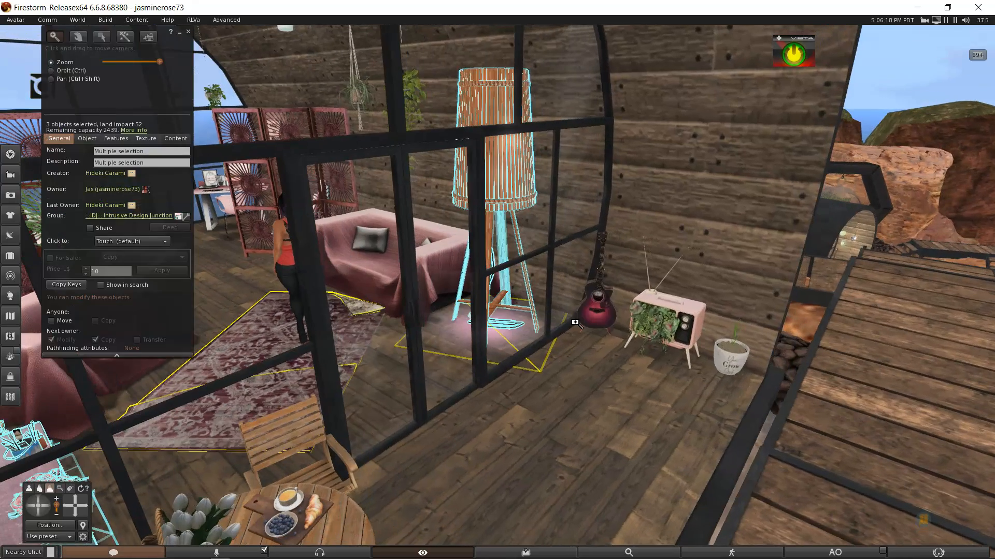
left_click(600, 319, "shift")
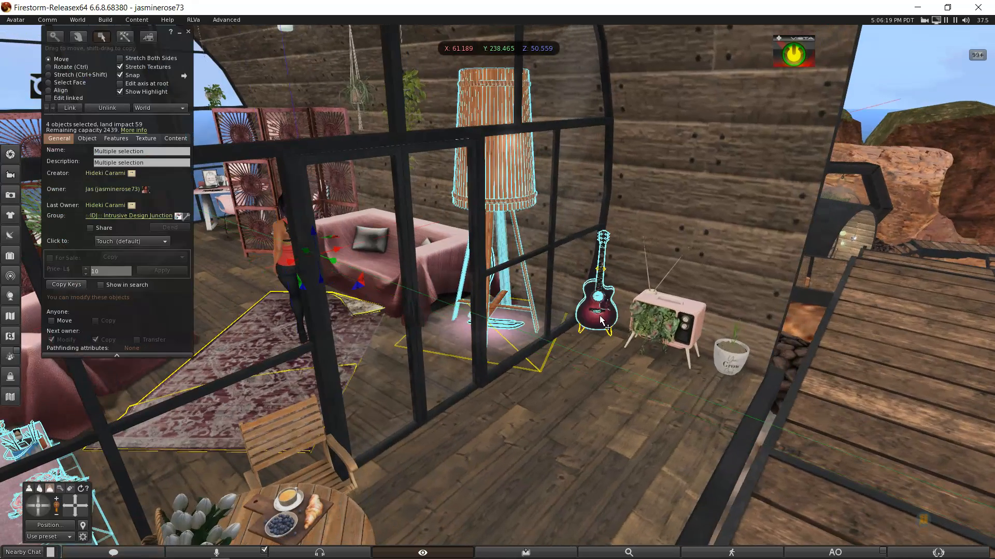
left_click(668, 319, "shift")
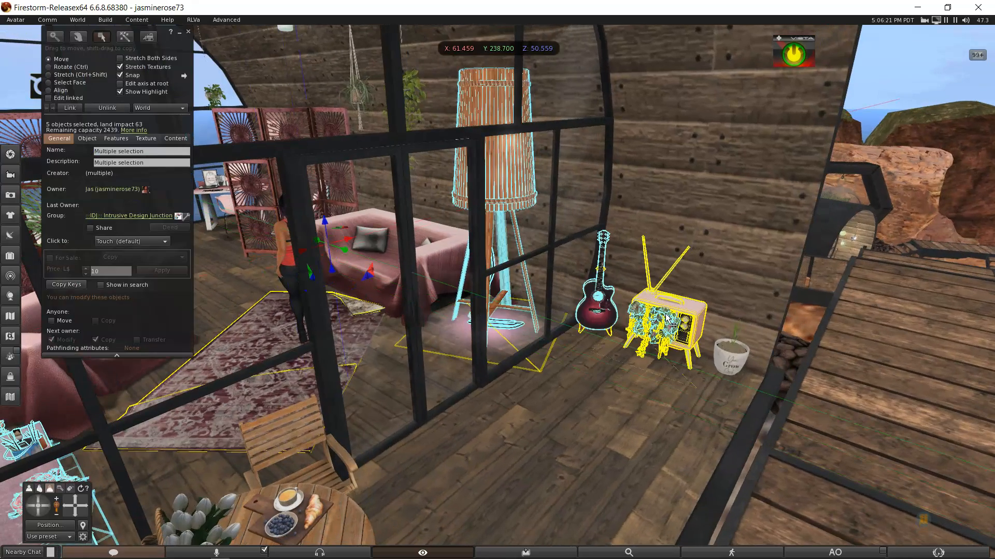
left_click(735, 360, "shift")
Add the teal floor lamp, the speaker planter and both folding screens beside the bedroom area to the selection
mouse_move(527, 305)
left_mouse_down("ctrl+alt")
mouse_move(474, 285)
mouse_move(510, 299)
left_mouse_up("ctrl+alt")
scroll(510, 299, "up", 5)
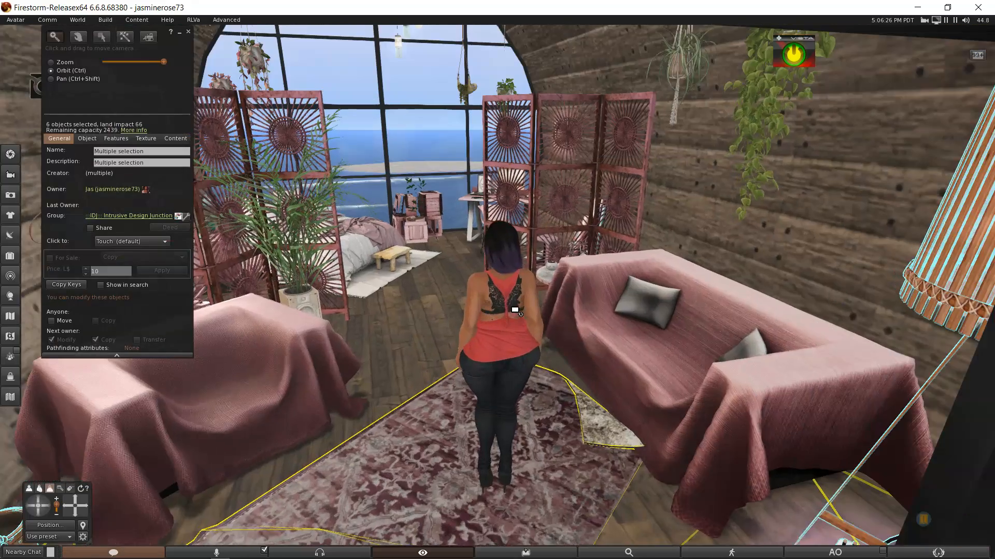
left_click_drag(450, 262, 497, 291, "ctrl+alt")
scroll(498, 293, "up", 8)
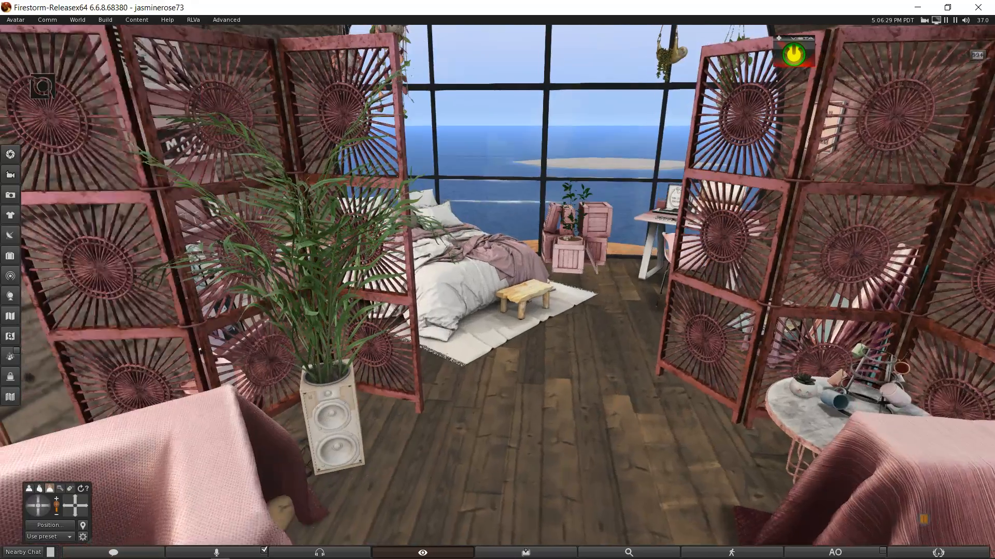
mouse_move(497, 286)
left_mouse_down("ctrl+alt")
mouse_move(442, 256)
mouse_move(483, 282)
mouse_move(470, 288)
mouse_move(510, 285)
left_mouse_up("ctrl+alt")
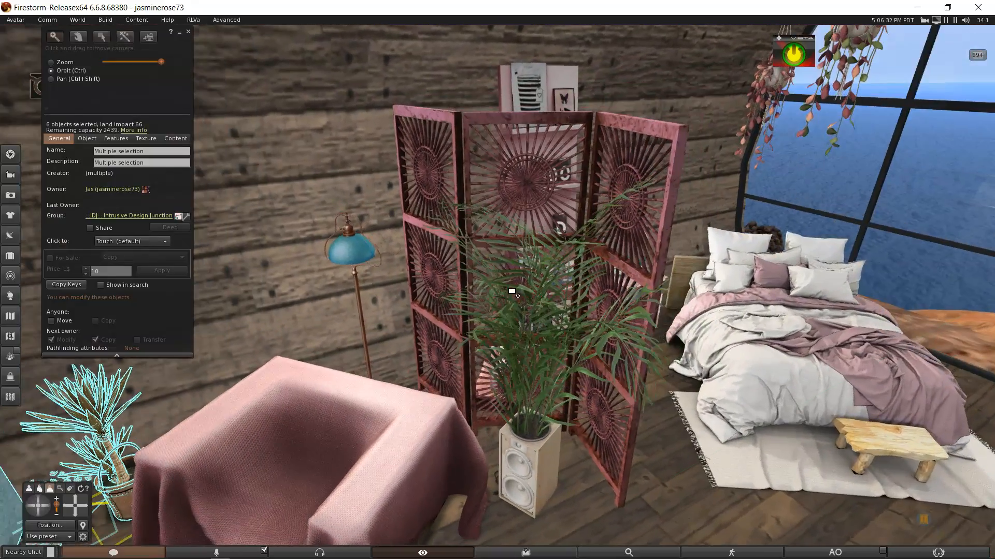
left_click(358, 253, "shift")
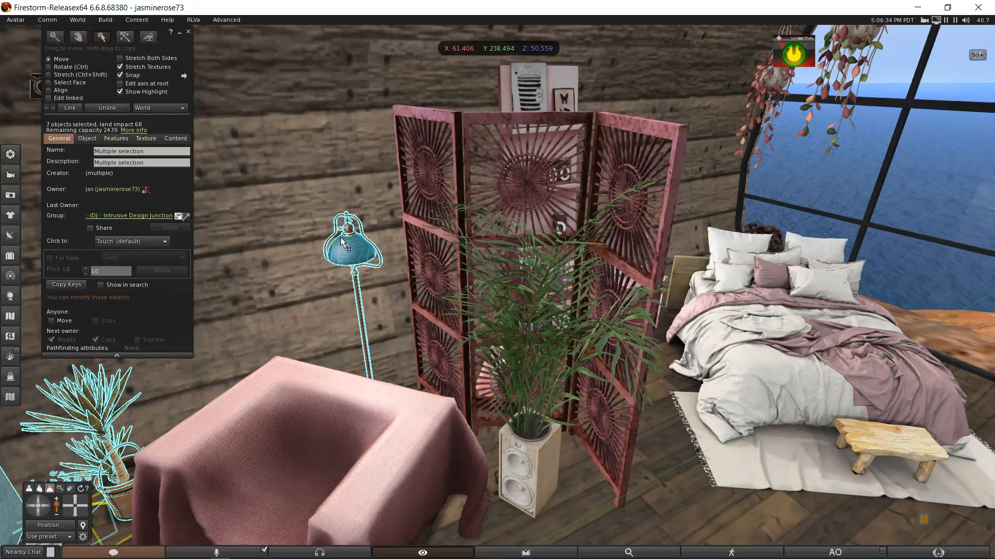
left_click(545, 453, "shift")
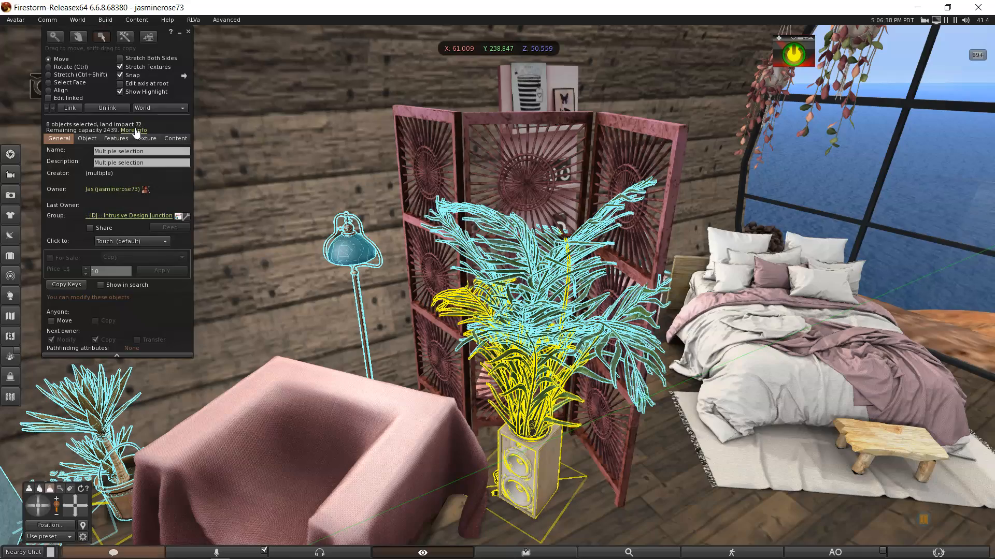
left_click(454, 118, "shift")
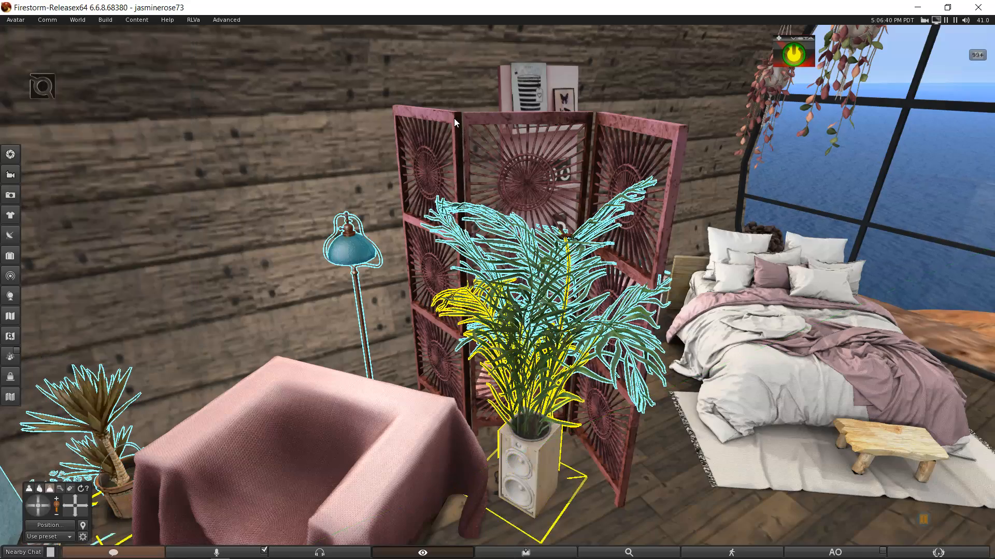
left_click_drag(644, 323, 686, 322, "ctrl+alt")
left_click_drag(615, 265, 467, 272, "ctrl+alt")
left_click(440, 280, "shift")
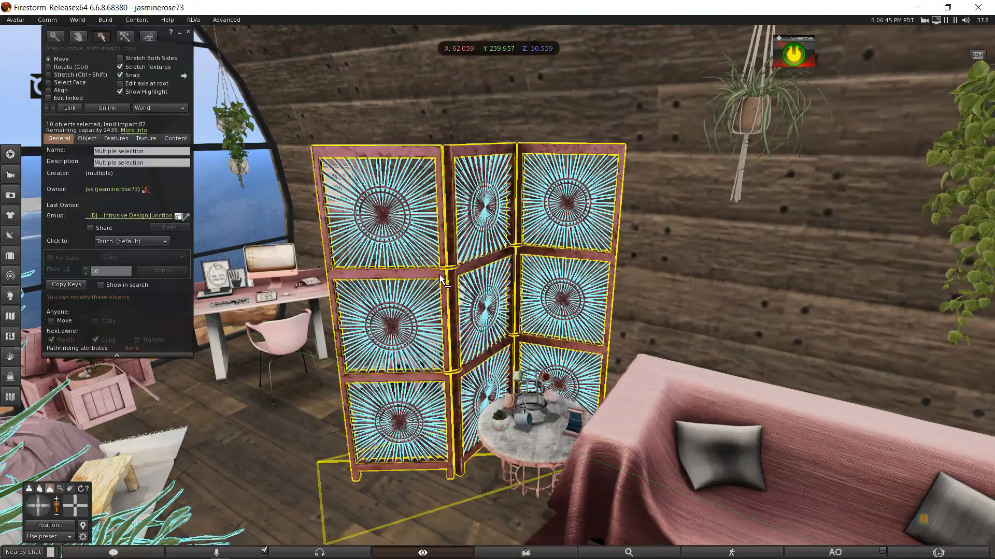
Add the round side table with its lamp, small plant and frame, plus both hanging plants above the sofa, to the selection
left_click(529, 423, "shift")
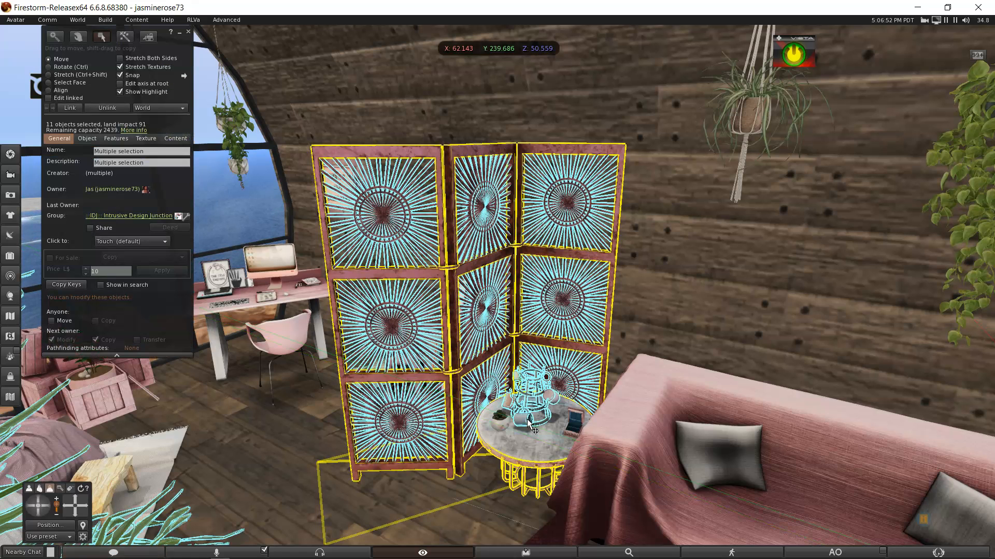
left_click(500, 422, "shift")
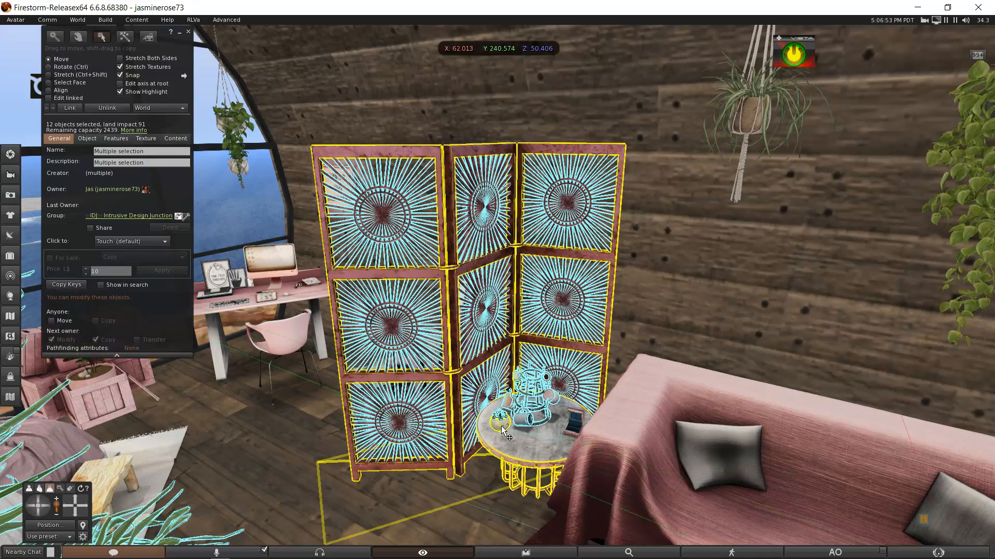
left_click(573, 425, "shift")
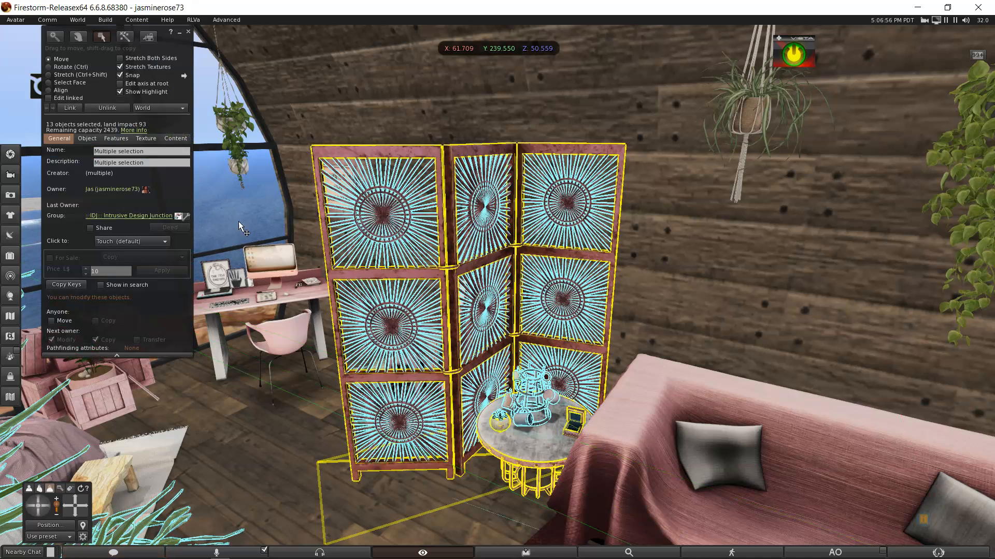
left_click_drag(540, 306, 541, 304, "ctrl+alt")
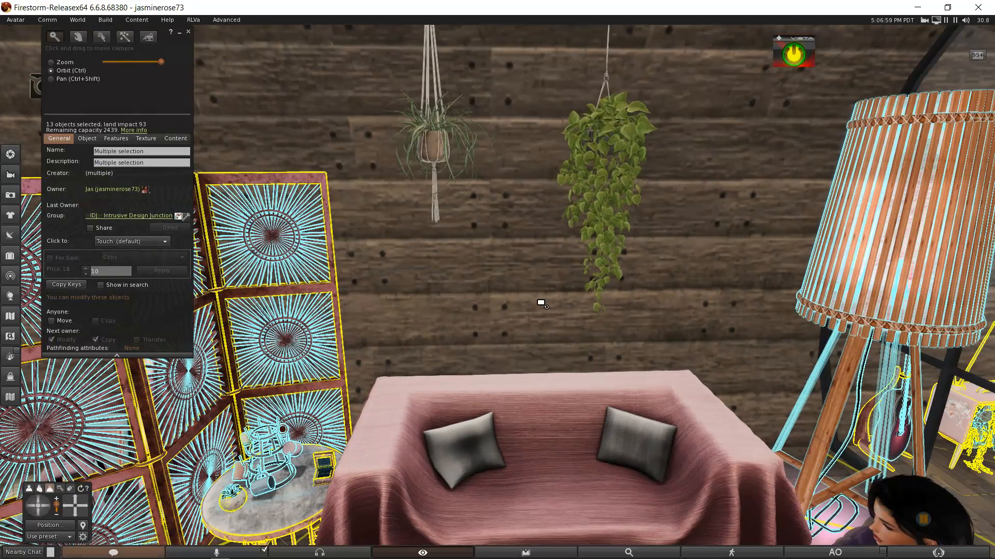
left_click(604, 174, "shift")
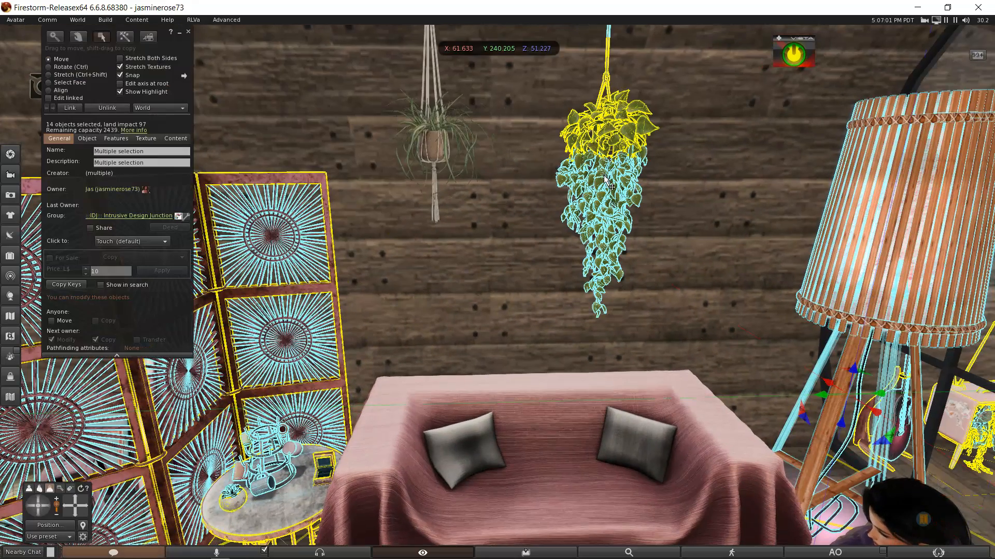
left_click(431, 156, "shift")
Add the radio on its suitcase, the picture shelf, the nightstand and the two hanging plants beside the bed to the selection
left_click_drag(525, 323, 500, 294, "ctrl+alt")
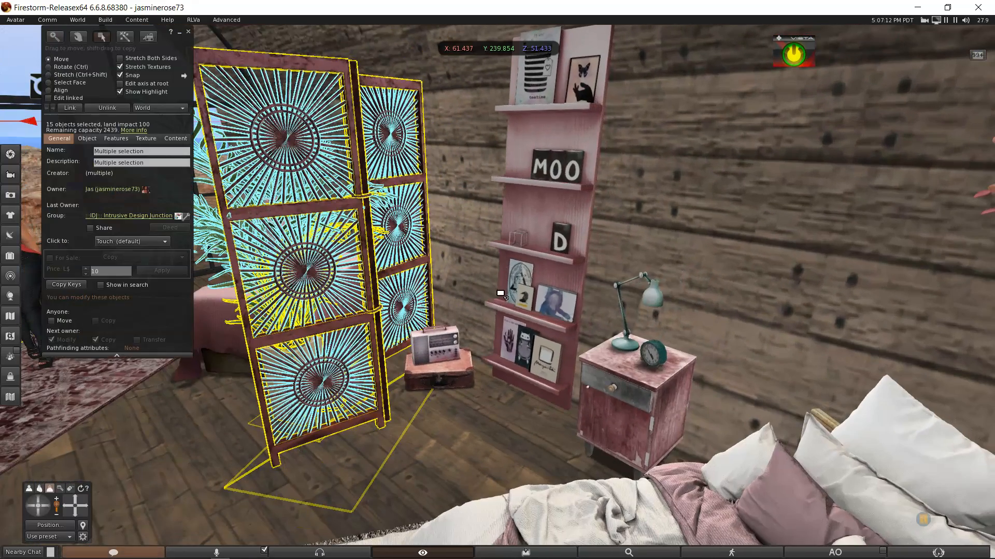
left_click(439, 347, "shift")
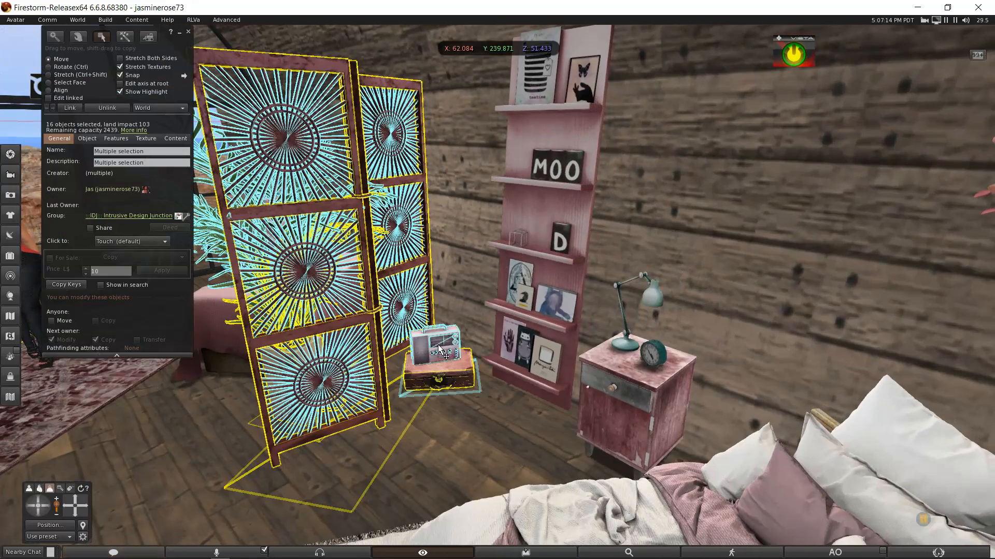
left_click(558, 169, "shift")
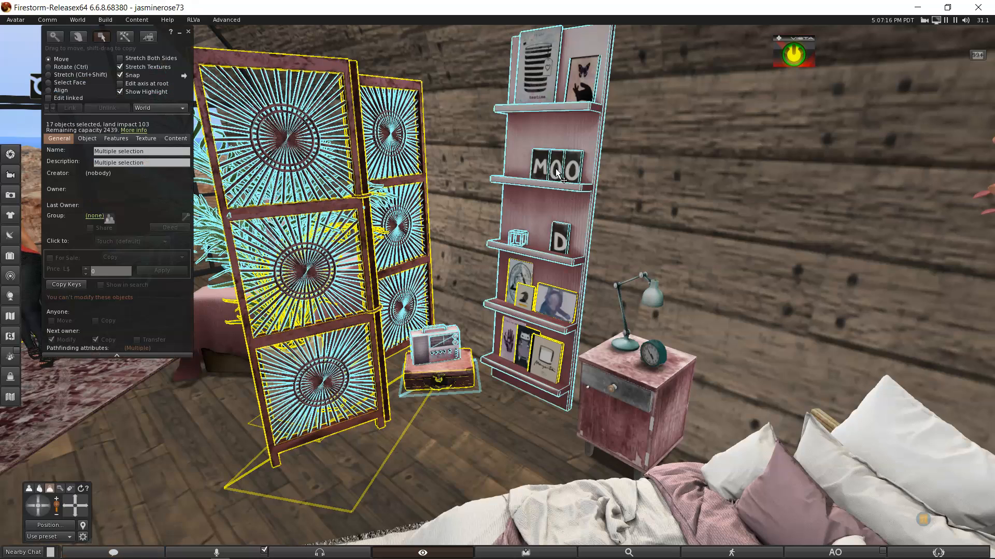
left_click(688, 383, "shift")
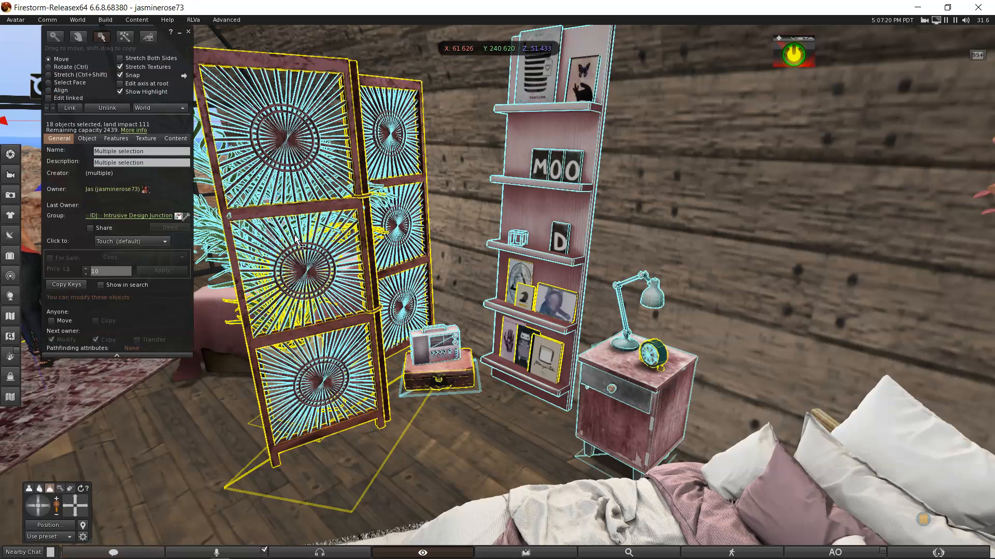
left_click_drag(727, 368, 499, 285, "ctrl+alt")
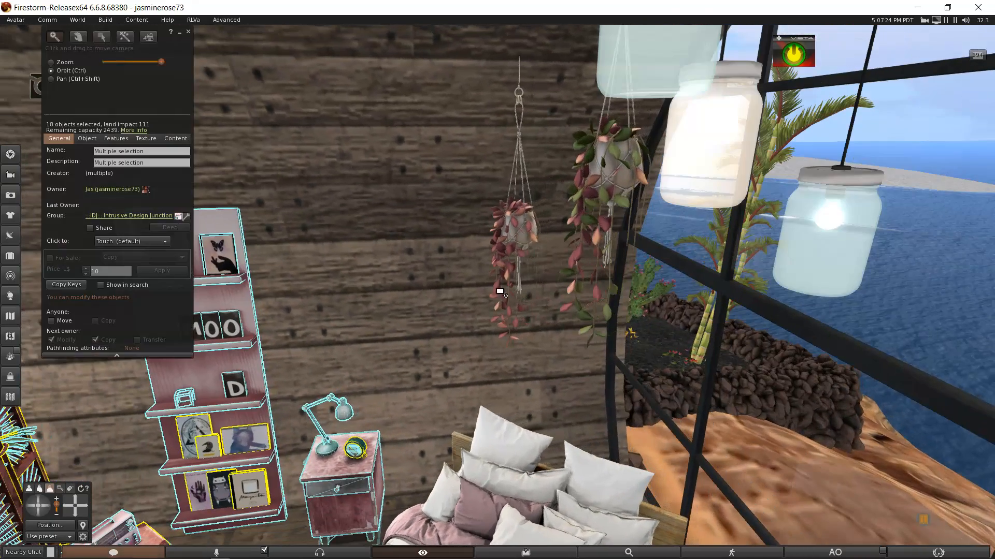
left_click(522, 235, "shift")
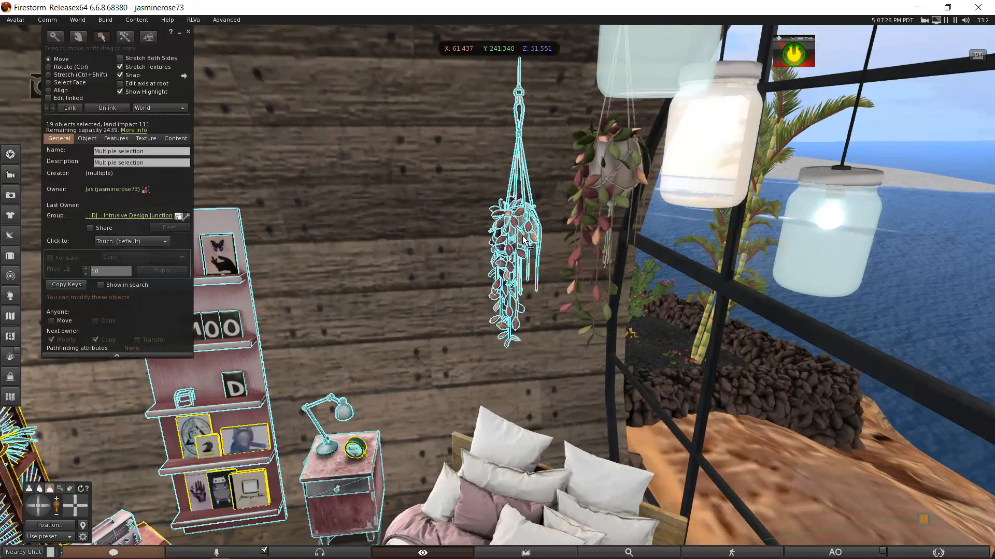
left_click(603, 169, "shift")
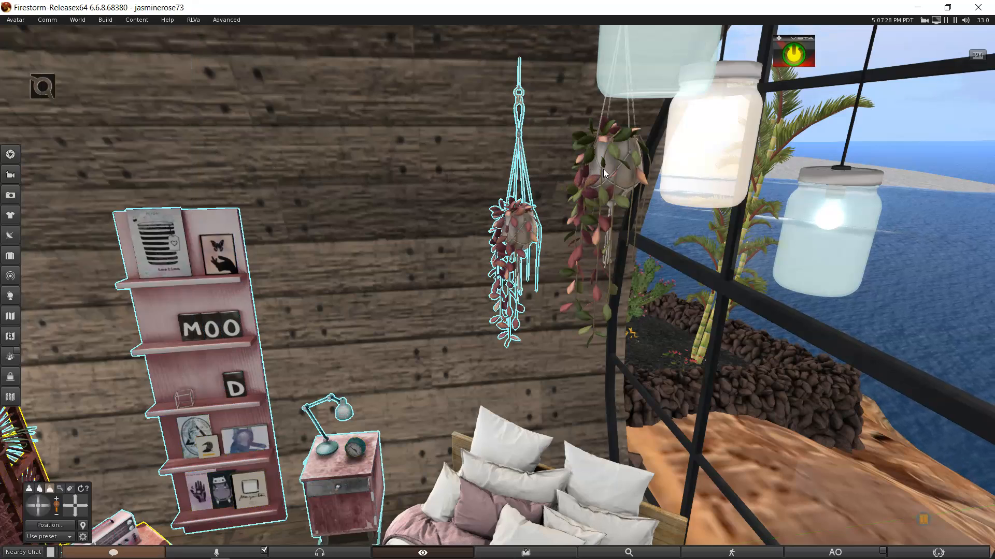
Add the stacked pink crates with the potted plant by the bedroom window to the selection
left_click_drag(396, 285, 561, 303, "ctrl+alt")
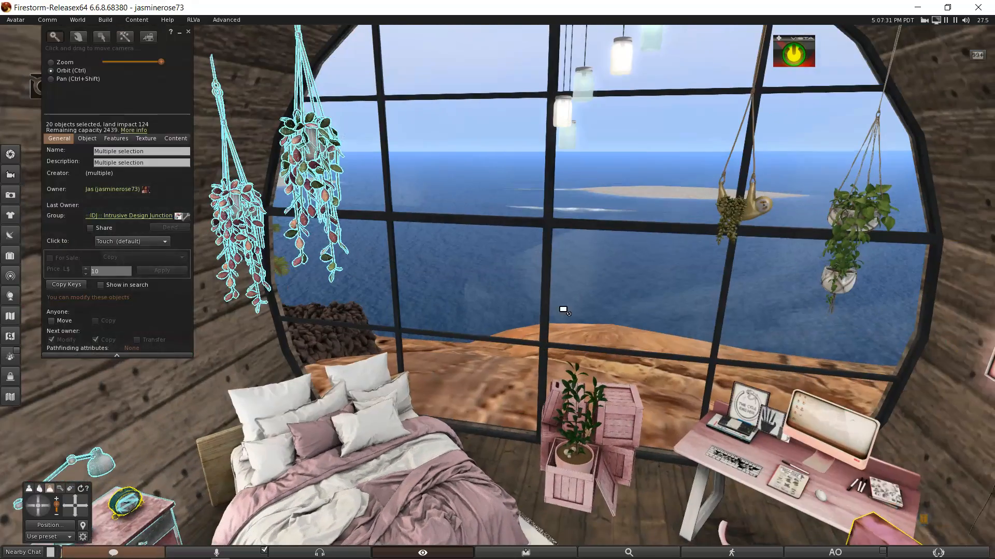
key("Right")
key("Right")
key("Right")
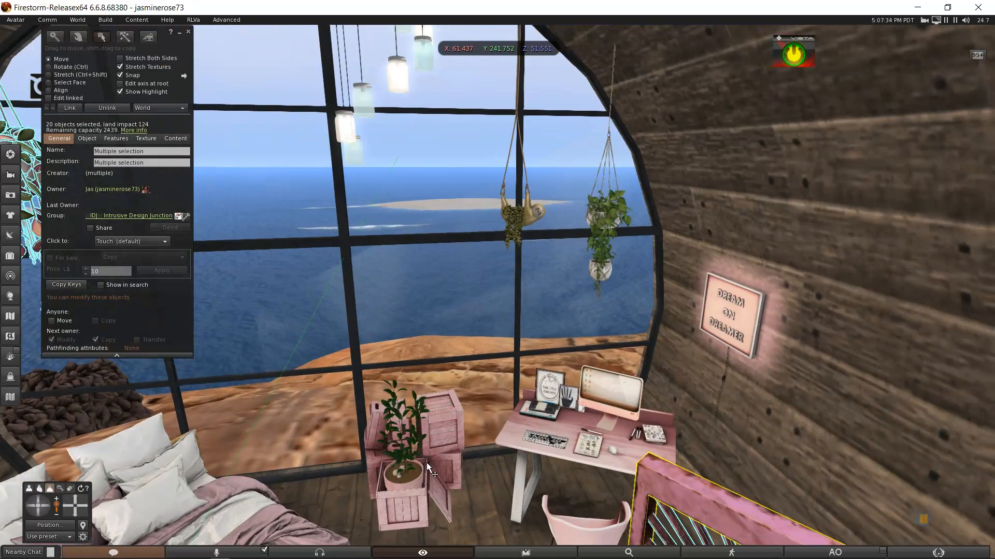
left_click(428, 469, "alt")
left_click_drag(394, 508, 493, 288, "alt")
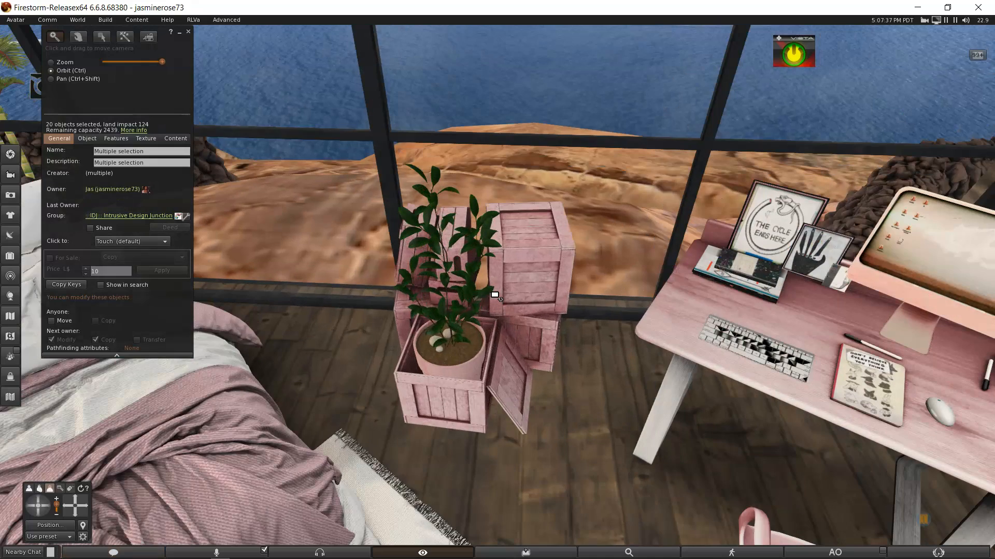
left_click(524, 267, "shift")
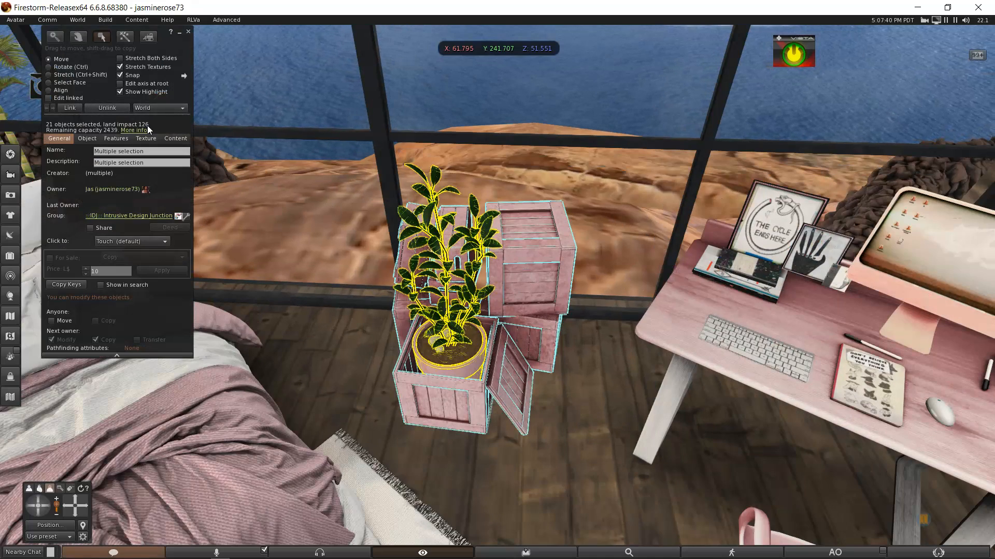
Add the hanging sloth planter and the two-tier hanging plant by the window to the selection
mouse_move(508, 281)
left_mouse_down("ctrl+alt")
mouse_move(526, 290)
mouse_move(571, 207)
mouse_move(498, 294)
left_mouse_up("ctrl+alt")
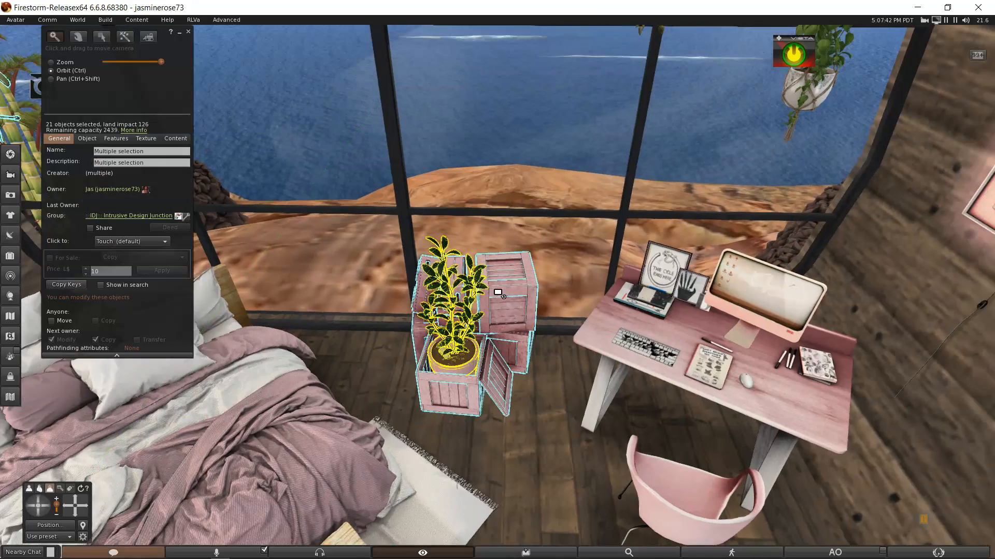
left_click(562, 140, "ctrl+alt")
left_click(578, 137, "shift")
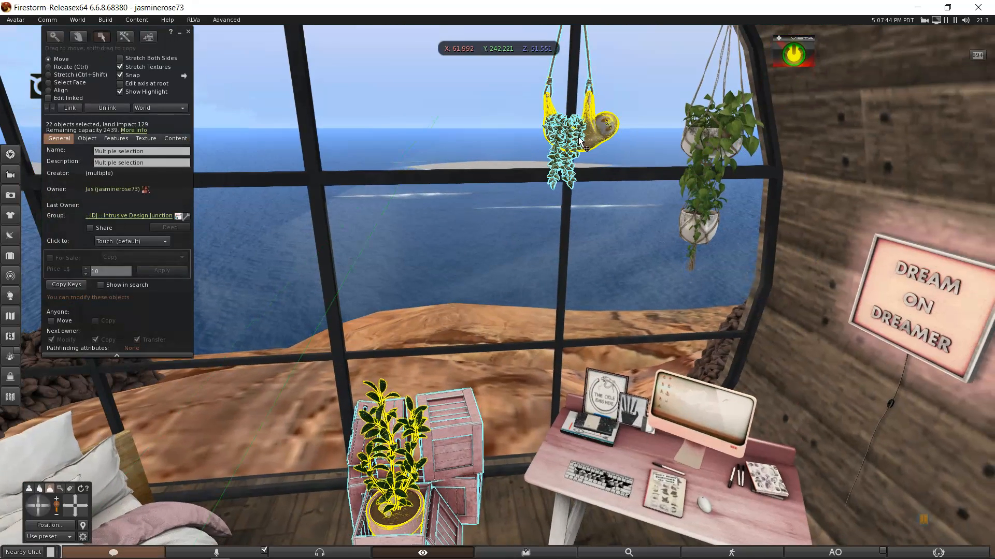
left_click(710, 142, "shift")
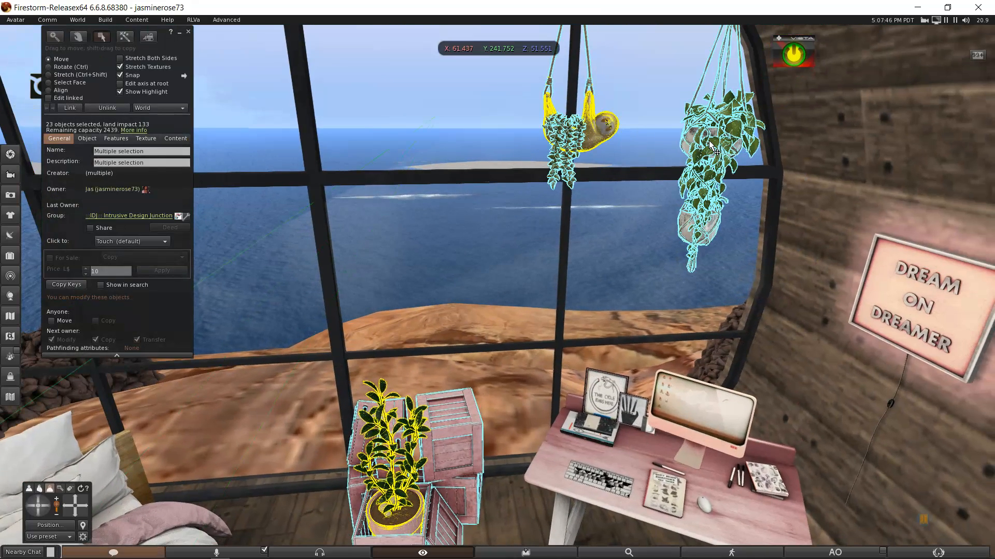
Add the pink computer desk and the "Dream on Dreamer" wall sign to the selection
scroll(632, 328, "down", 2)
left_click_drag(744, 396, 849, 395, "alt")
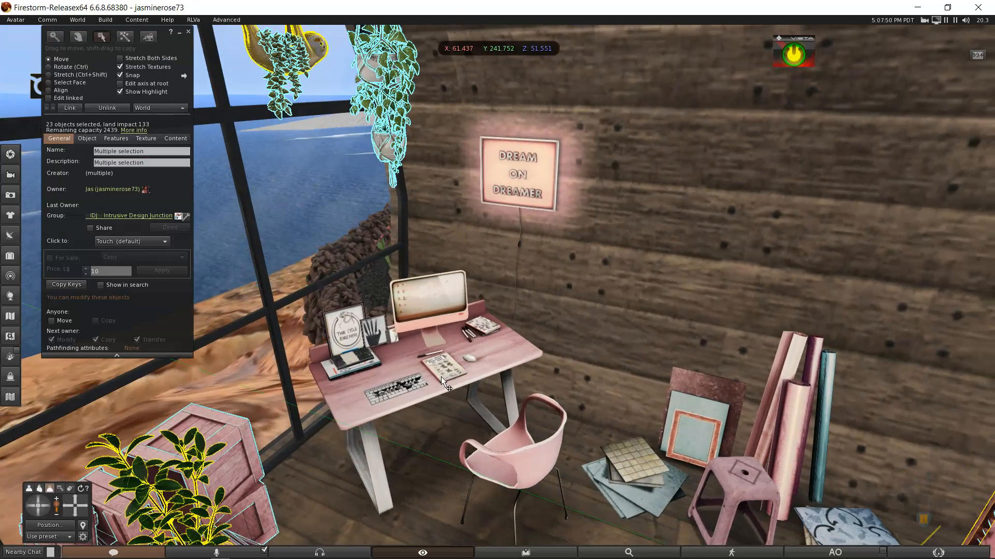
left_click(431, 365, "shift")
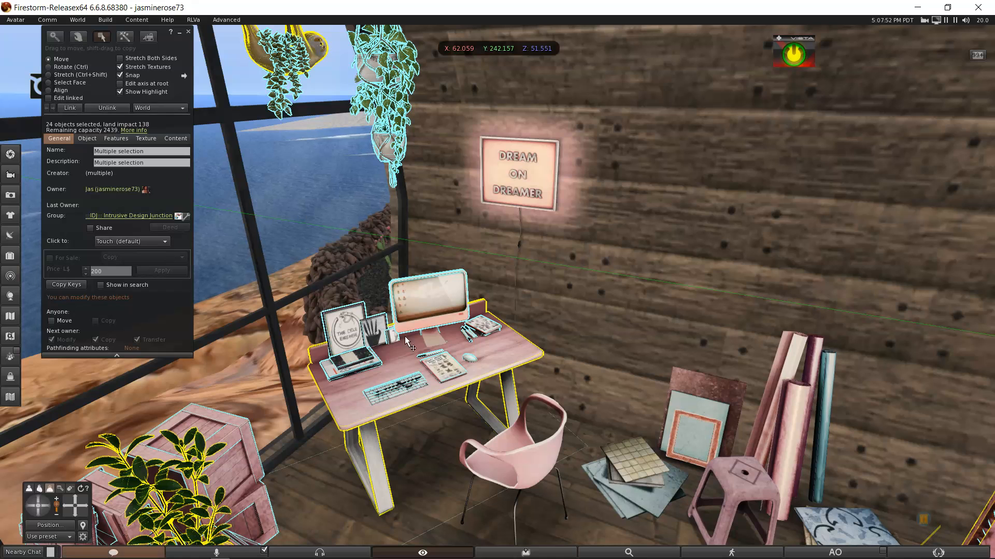
left_click(533, 164, "shift")
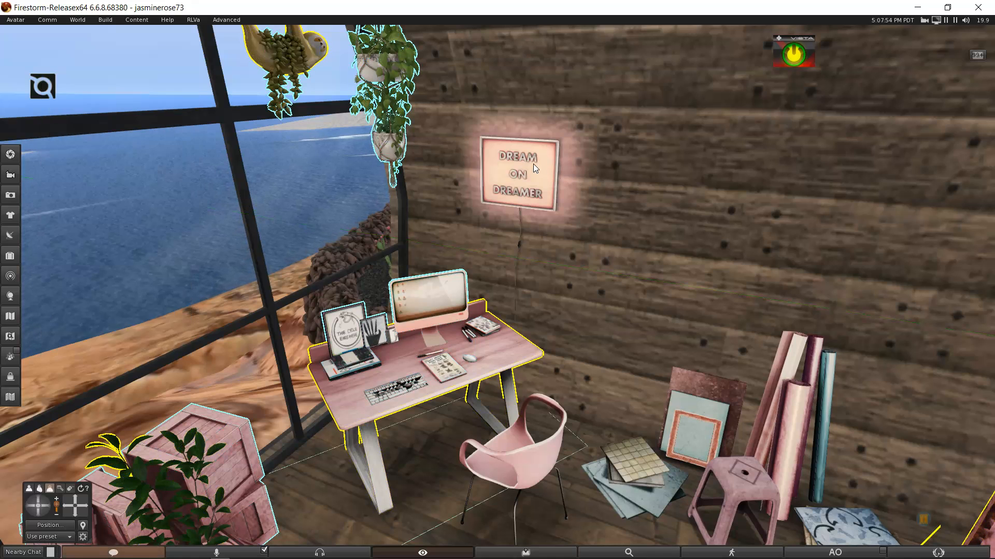
Add the two mason-jar chandeliers nearest the bedroom window to the selection, removing and re-adding the larger-looking one
left_click_drag(692, 424, 511, 309, "alt")
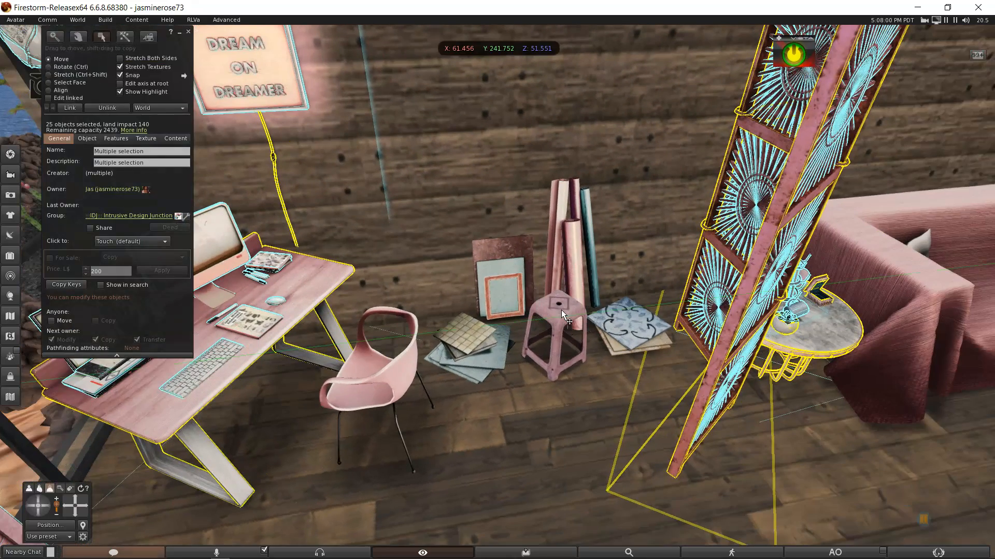
key("ctrl+alt")
left_click_drag(369, 107, 498, 290, "ctrl+alt")
left_click_drag(443, 136, 499, 292, "ctrl+alt")
left_click(496, 291, "shift")
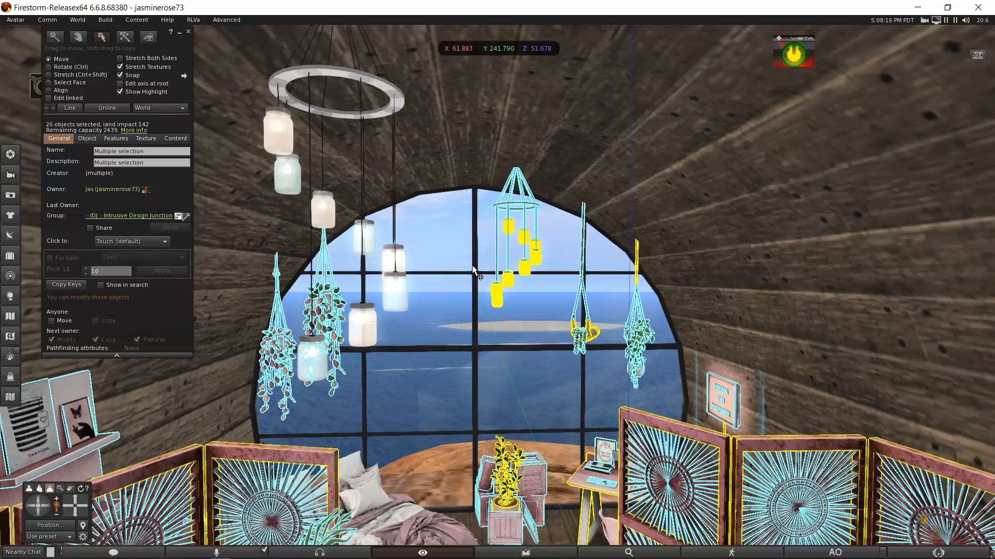
left_click(396, 293, "shift")
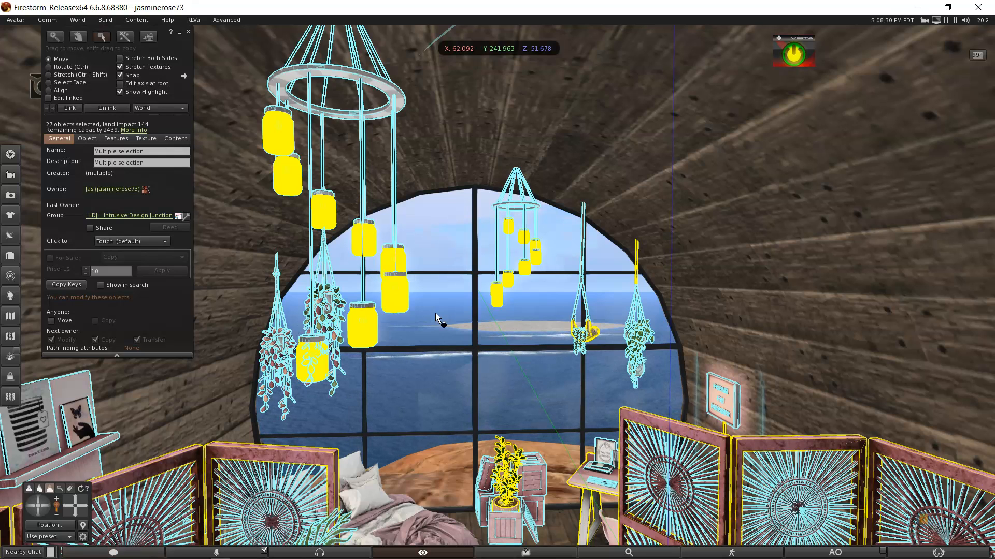
left_click(395, 288, "shift")
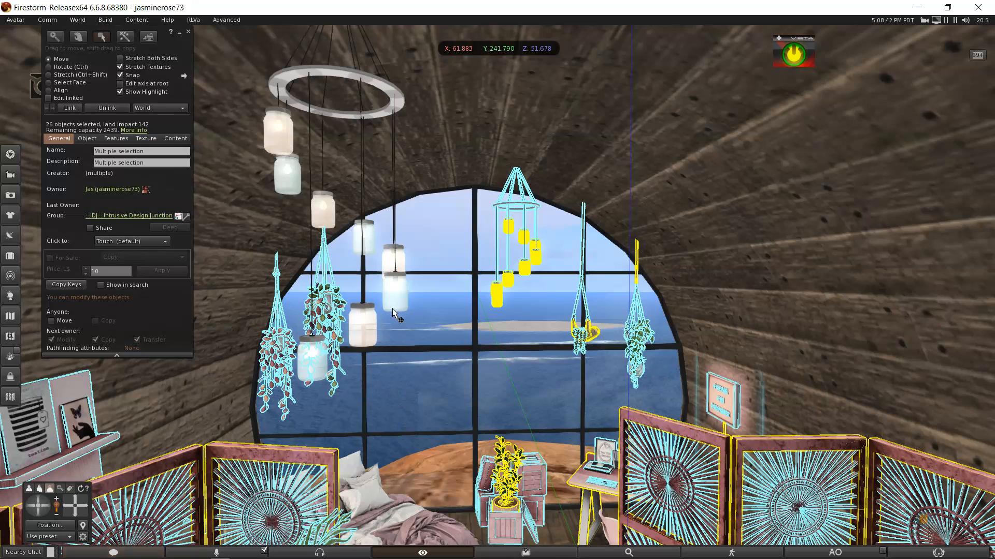
left_click(392, 294, "shift")
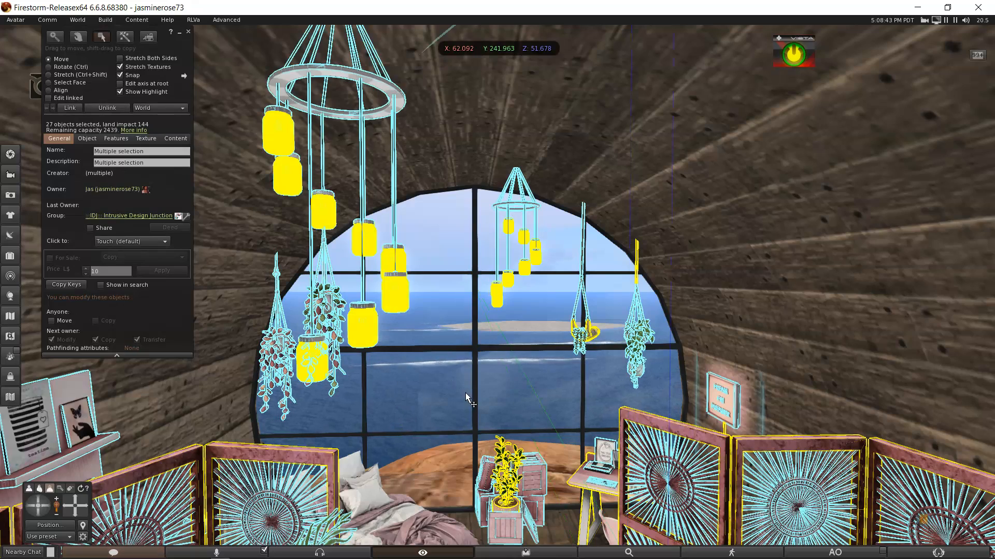
Add the mason-jar chandelier over the lounge to the selection, and remove and re-add the middle chandelier
scroll(466, 393, "up", 2)
scroll(466, 393, "up", 2)
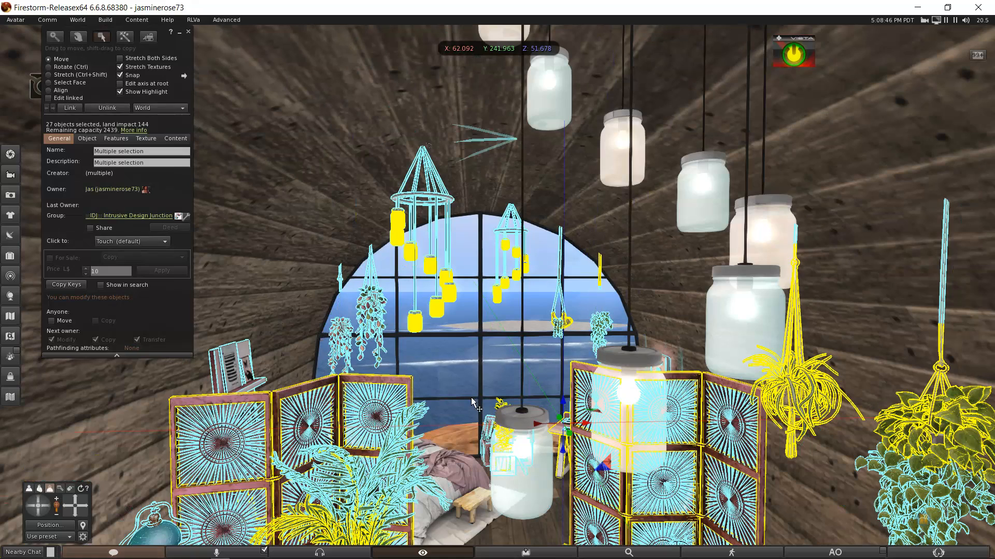
left_click(707, 192, "shift")
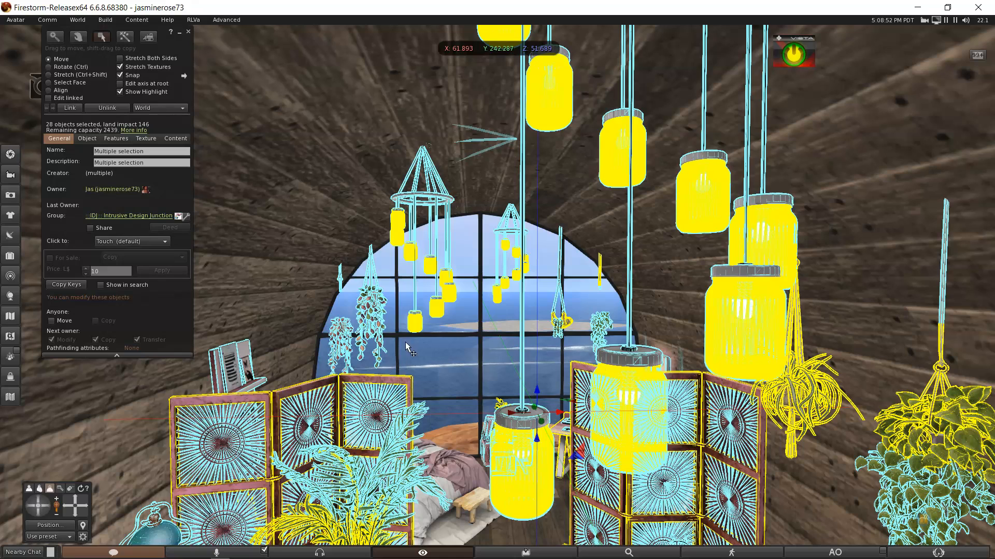
left_click(438, 312, "shift")
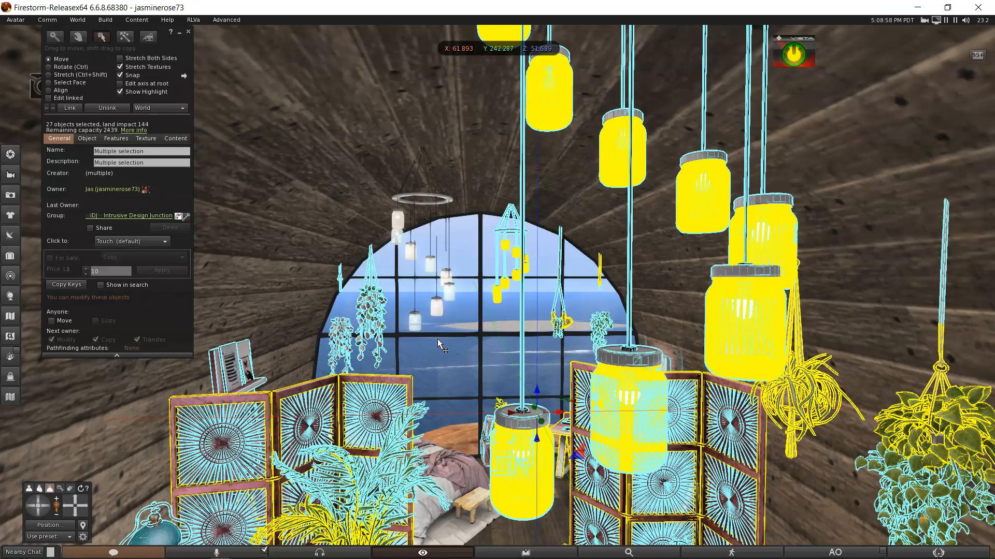
left_click(436, 309, "shift")
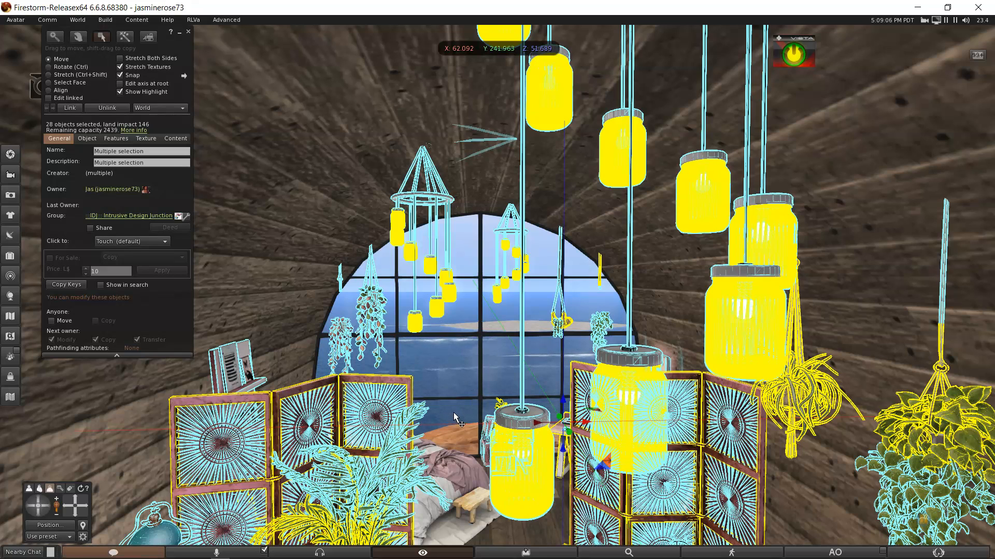
View all the selected furnishings through the glass front of the house from the outside porch
left_click_drag(461, 436, 461, 461, "alt")
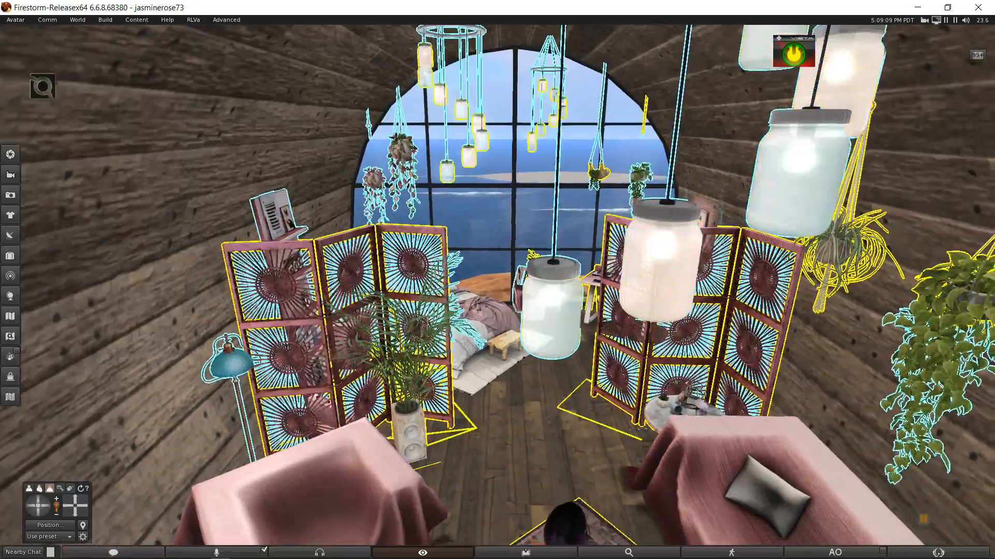
left_click_drag(653, 342, 411, 276, "ctrl+alt")
left_click(215, 263, "ctrl+alt")
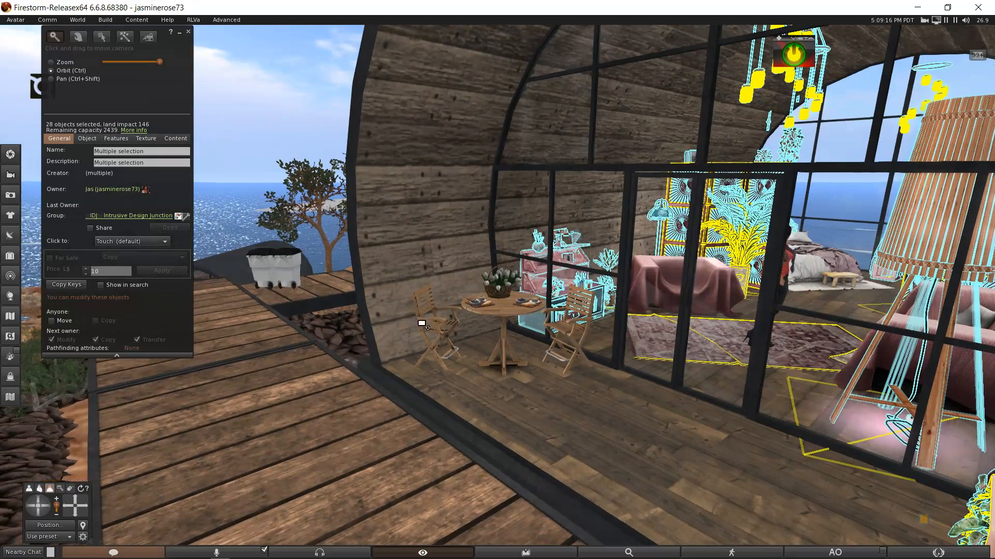
left_click(637, 297, "alt")
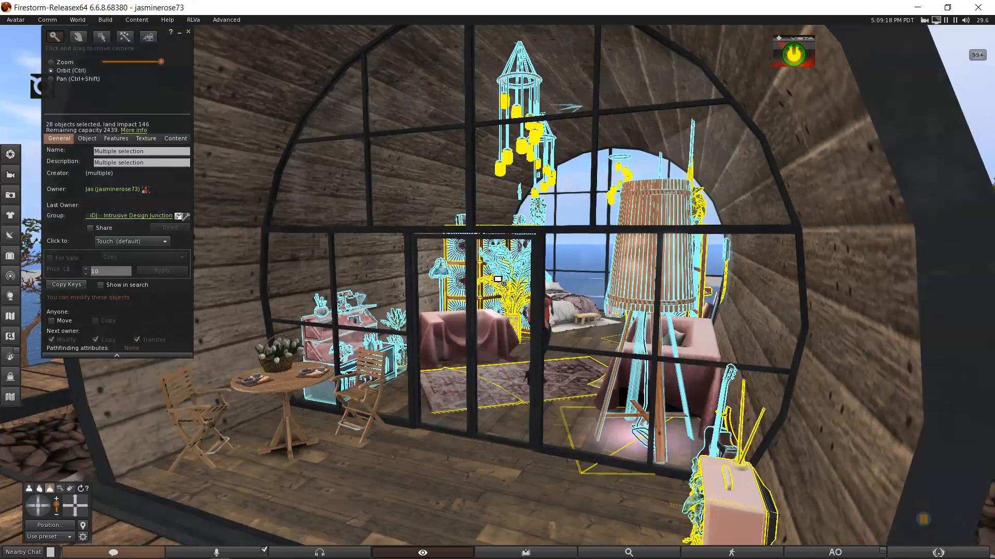
left_click(500, 293, "alt")
left_click(503, 306, "alt")
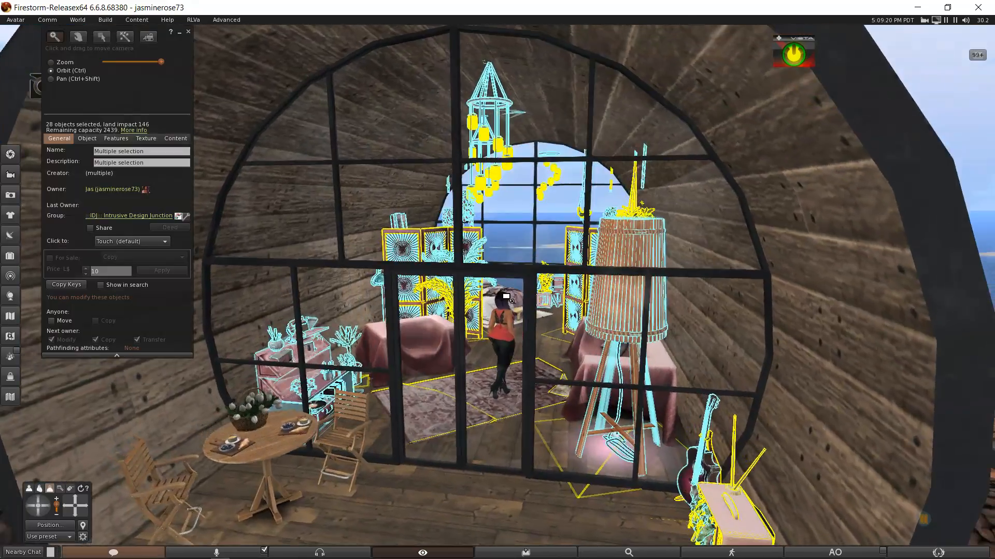
View the selected furnishings from inside the lounge and through the glass front from the outside deck
left_click(506, 298, "alt")
key("Escape")
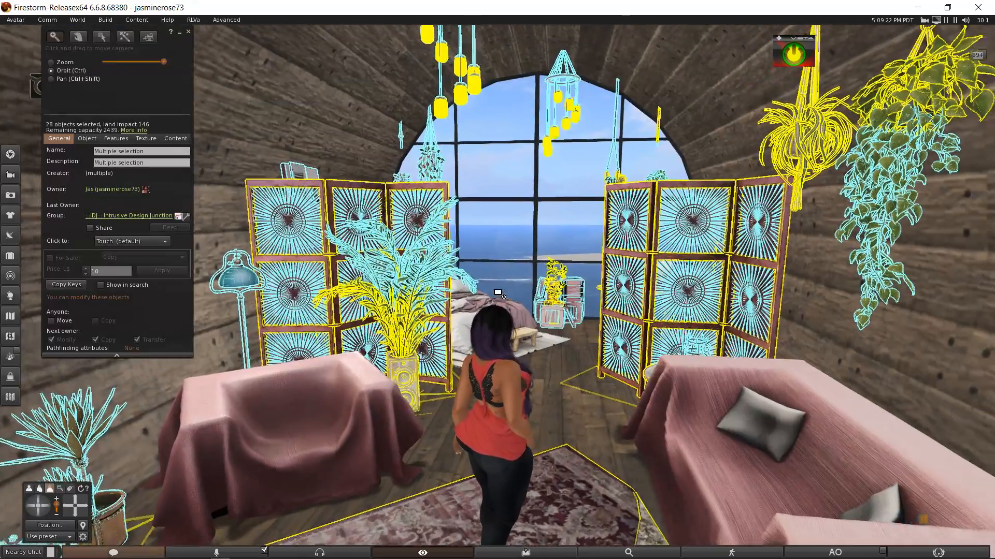
key("ctrl+b")
left_click(507, 297, "alt")
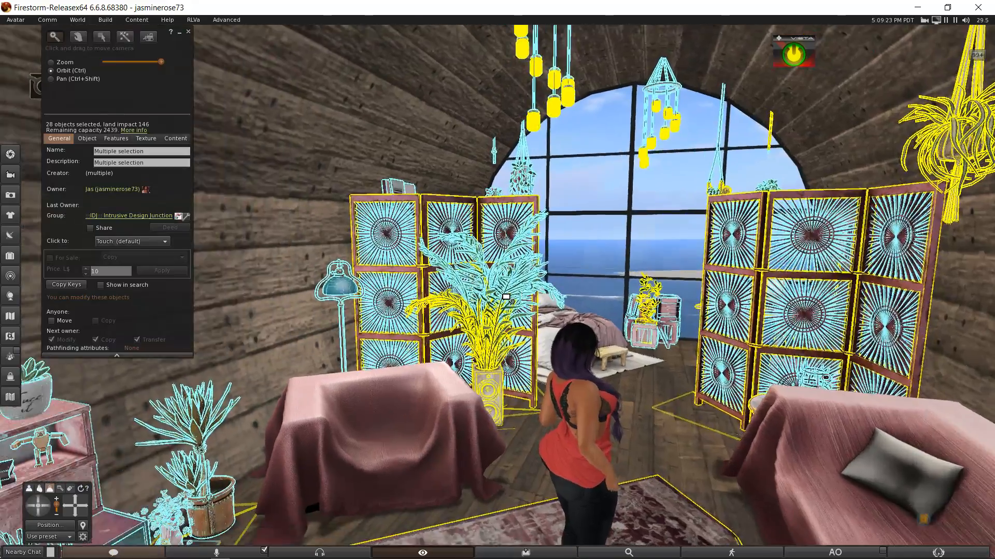
key("Escape")
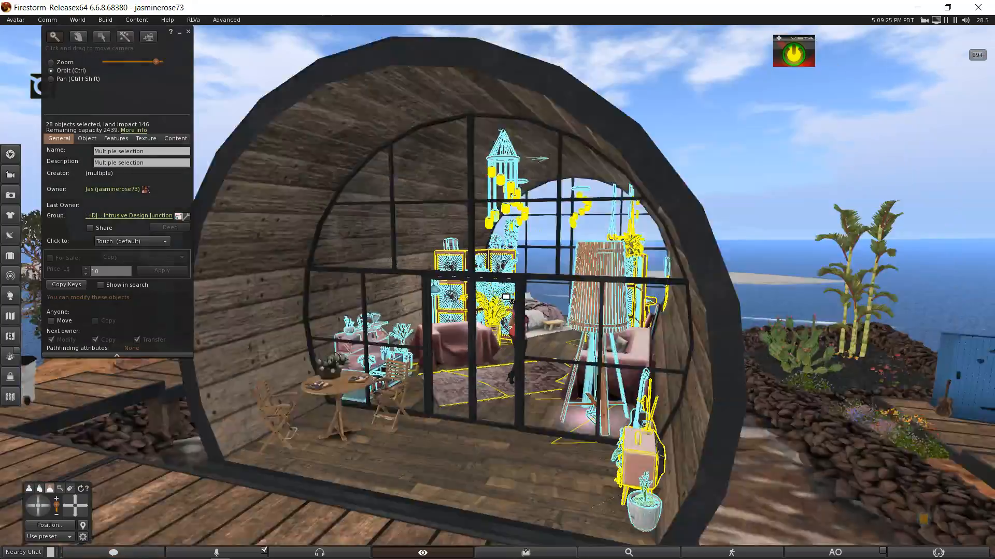
key("ctrl+b")
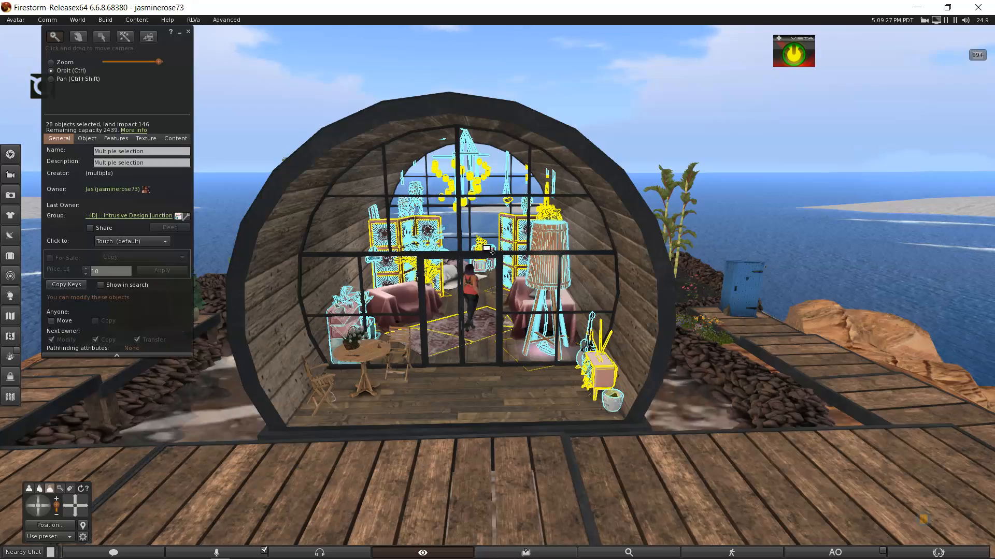
left_click(524, 304, "alt")
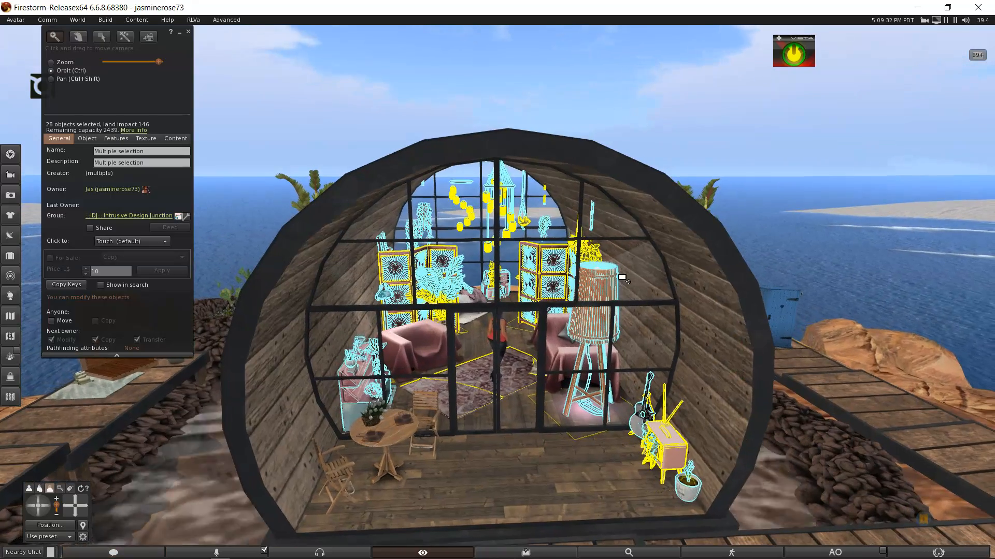
Raise all the selected furnishings together by about 1 m and undo the move
left_click_drag(510, 240, 550, 228)
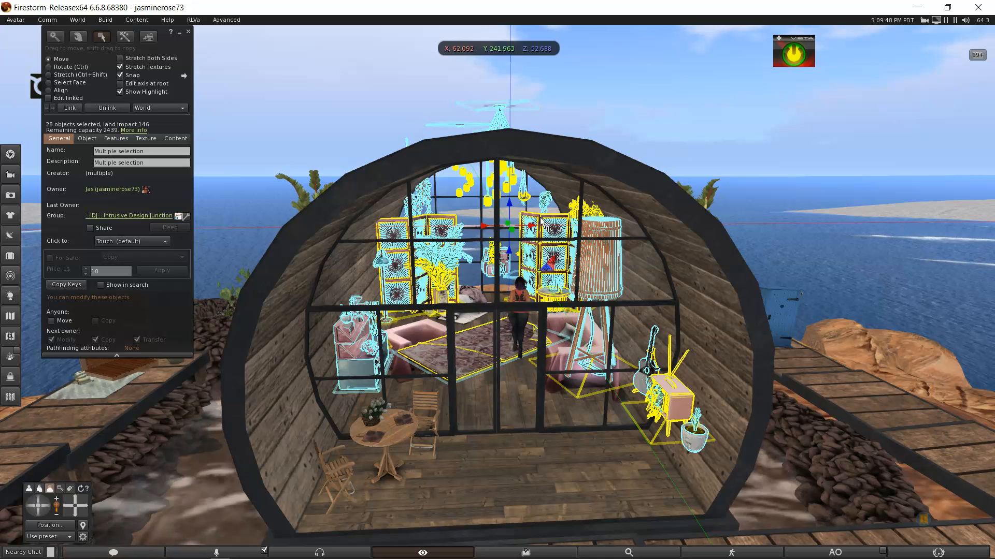
key("ctrl")
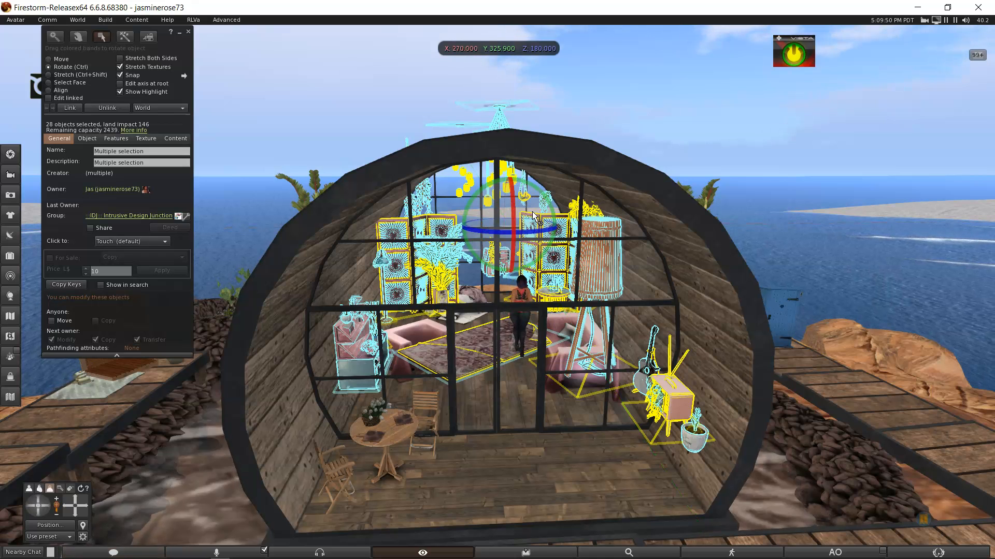
key("ctrl+z")
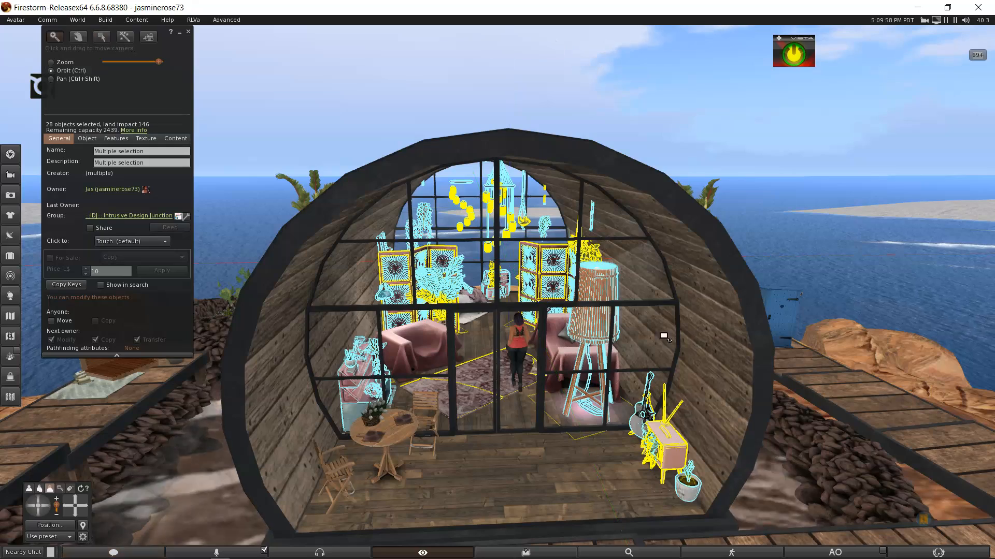
key("ctrl+b")
key("ctrl+b")
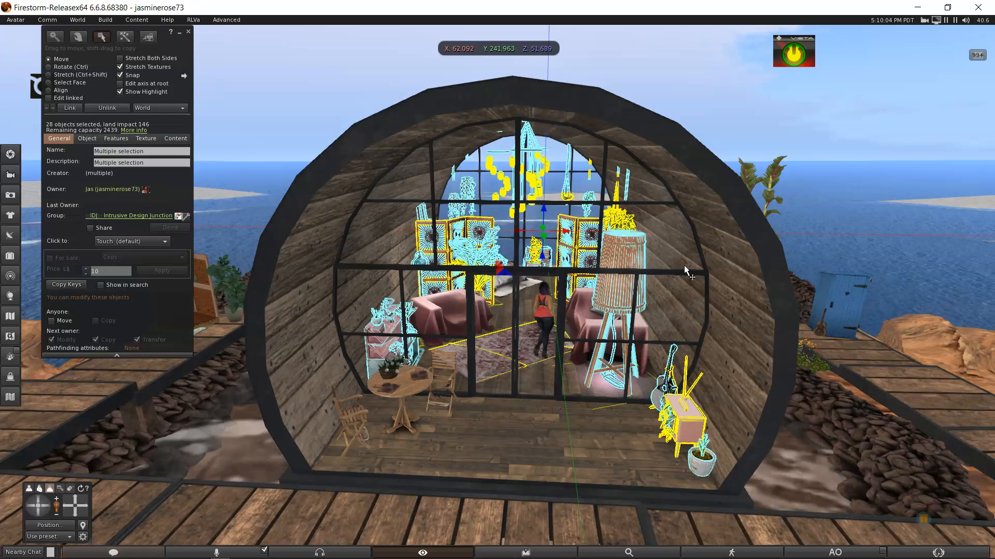
Move the build window away from the screen corner and link all the selected furnishings into one object
key("ctrl+alt")
left_click_drag(537, 269, 536, 310, "ctrl+alt")
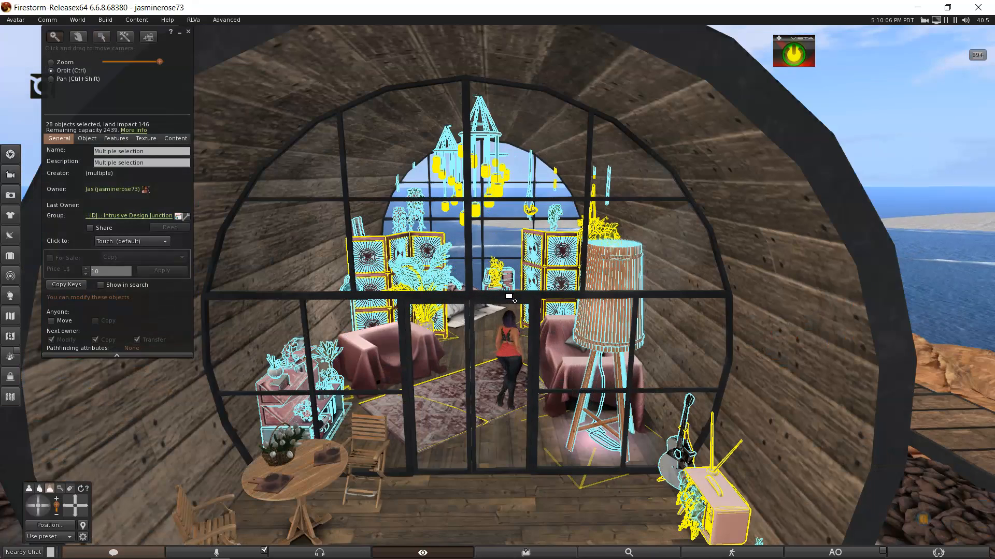
left_click_drag(157, 39, 244, 129)
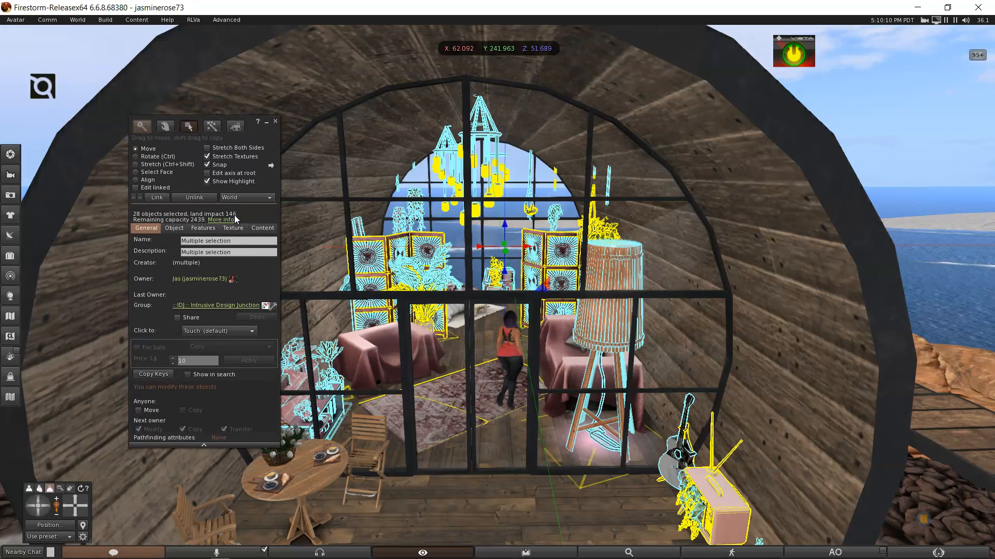
scroll(492, 303, "down", 2)
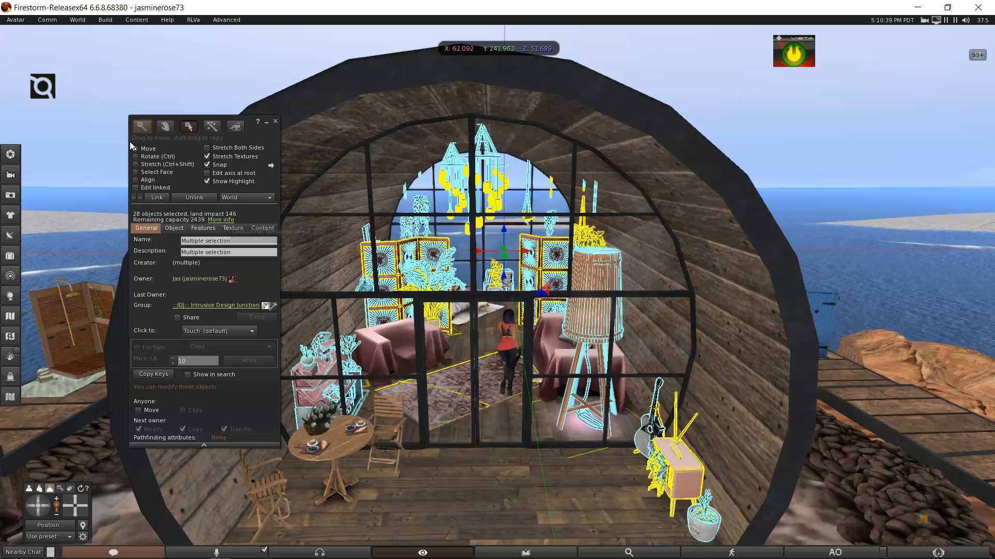
left_click(157, 198)
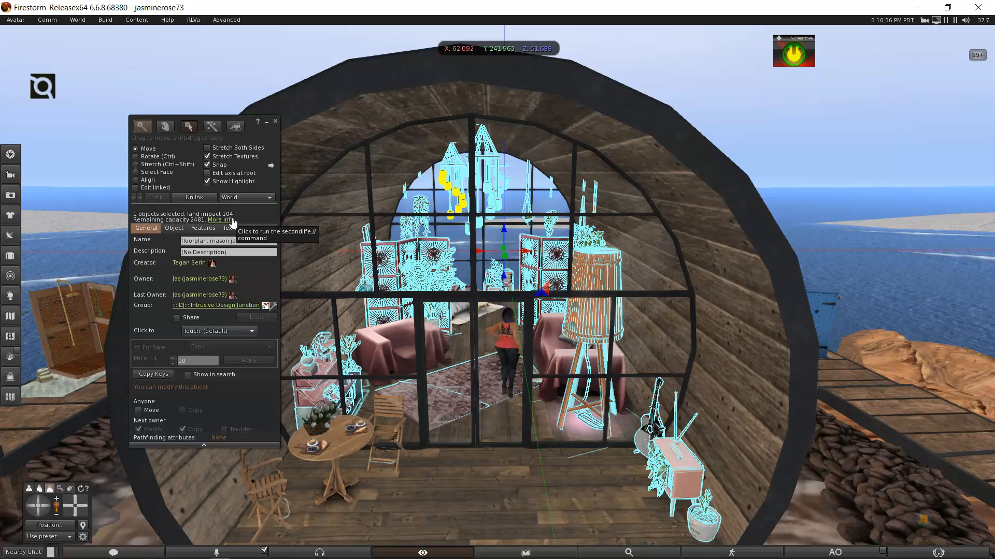
Close the build window and reopen the linked furnishings for editing from the retro TV planter on the porch
left_click(275, 122)
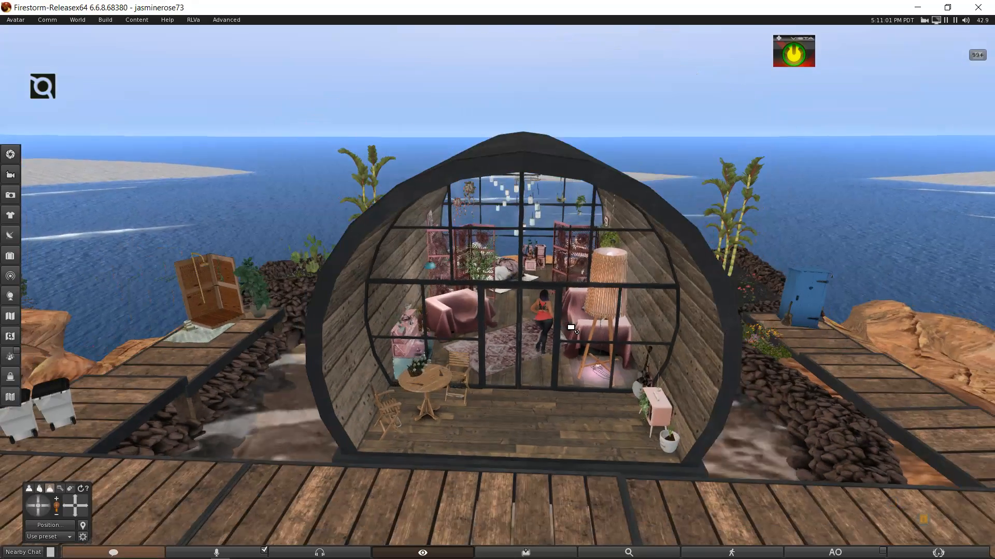
left_click_drag(570, 324, 497, 289, "alt")
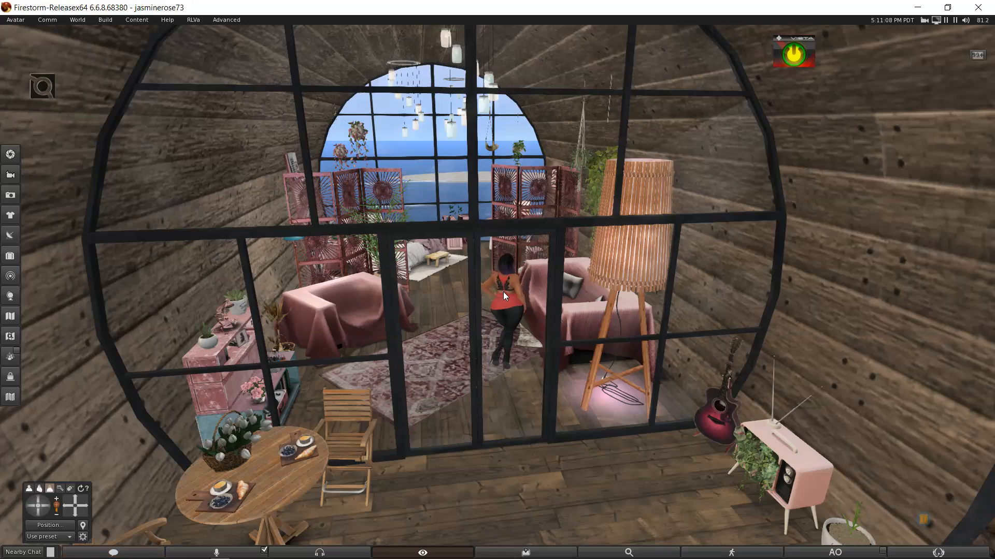
mouse_move(502, 291)
left_mouse_down("alt")
mouse_move(514, 345)
mouse_move(500, 295)
left_mouse_up("alt")
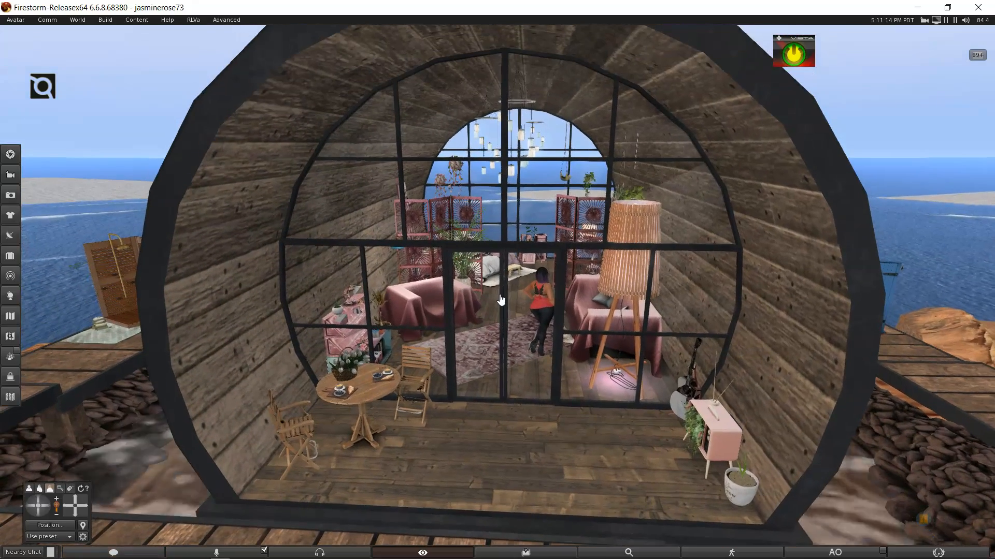
right_click(713, 441)
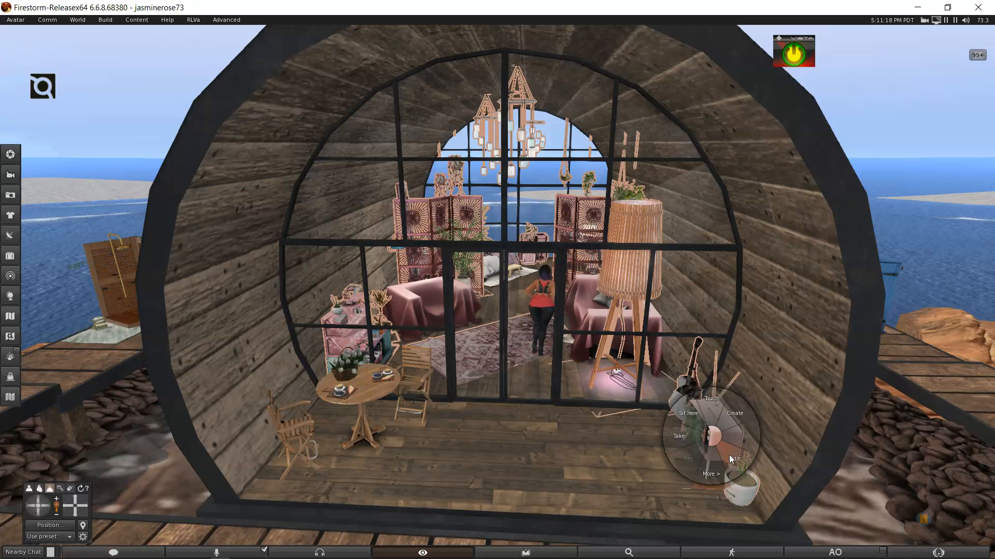
left_click(729, 455)
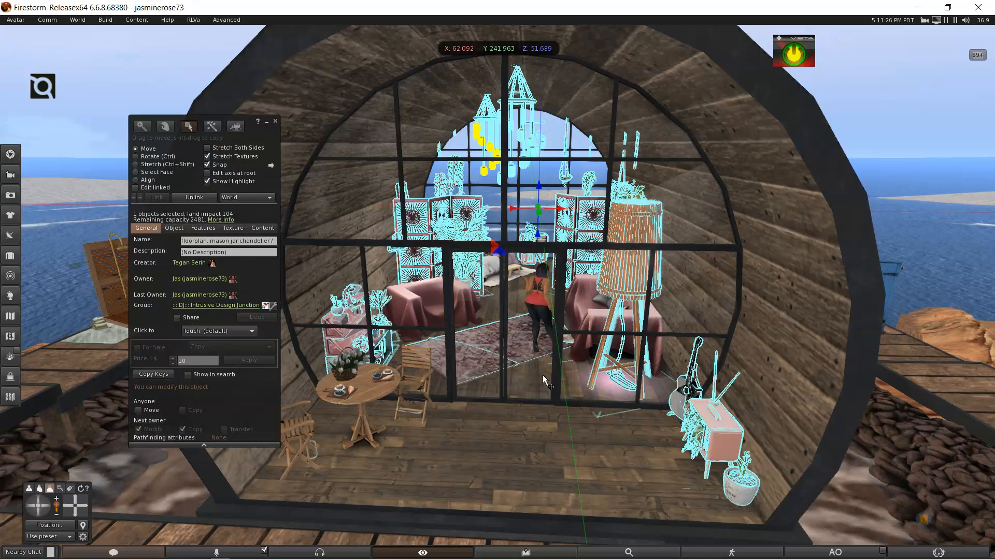
Examine the highlighted TV planter, guitar and potted plant on the porch up close as parts of the linked set
left_click_drag(683, 477, 499, 292, "ctrl+alt")
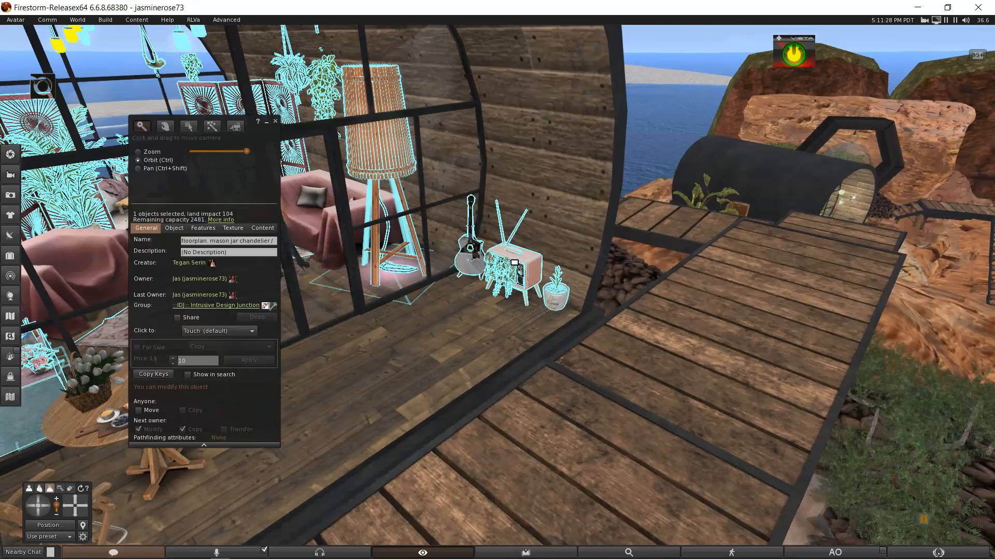
scroll(499, 292, "up", 5, "ctrl+alt")
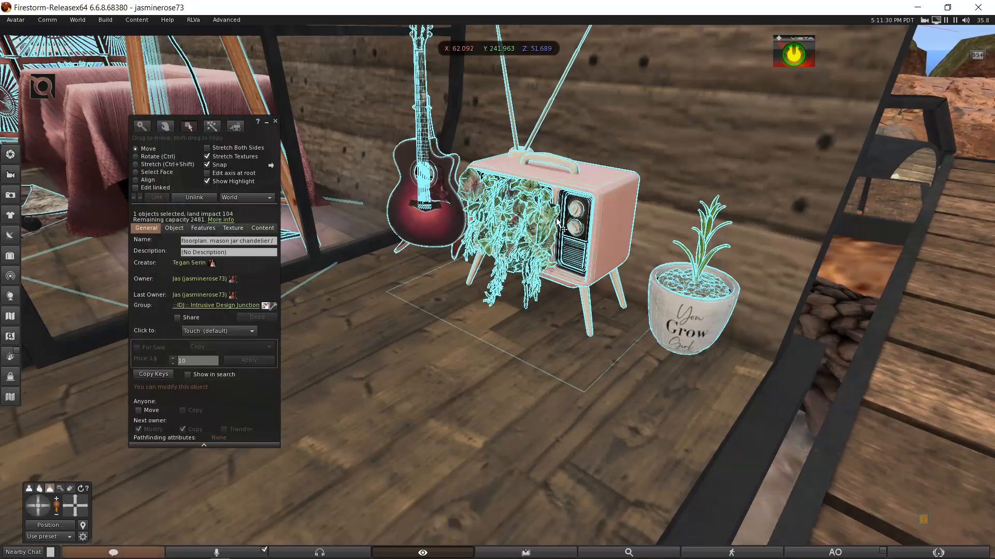
left_click(539, 204, "ctrl+alt")
scroll(499, 292, "down", 3, "ctrl+alt")
scroll(501, 291, "down", 5, "ctrl+alt")
left_click_drag(458, 280, 352, 269, "ctrl+alt")
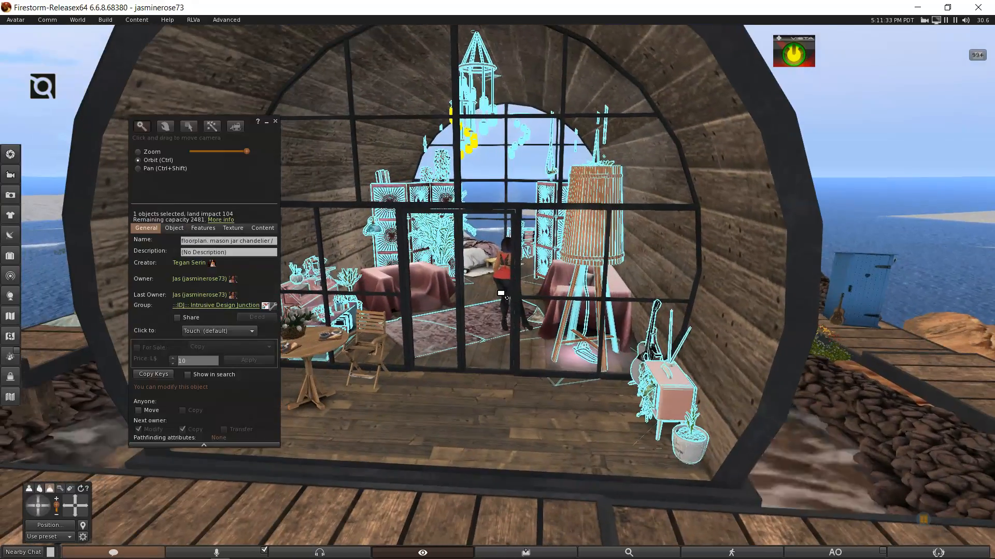
left_click(656, 392, "ctrl+alt")
scroll(473, 274, "up", 5, "ctrl+alt")
scroll(474, 275, "up", 5, "ctrl+alt")
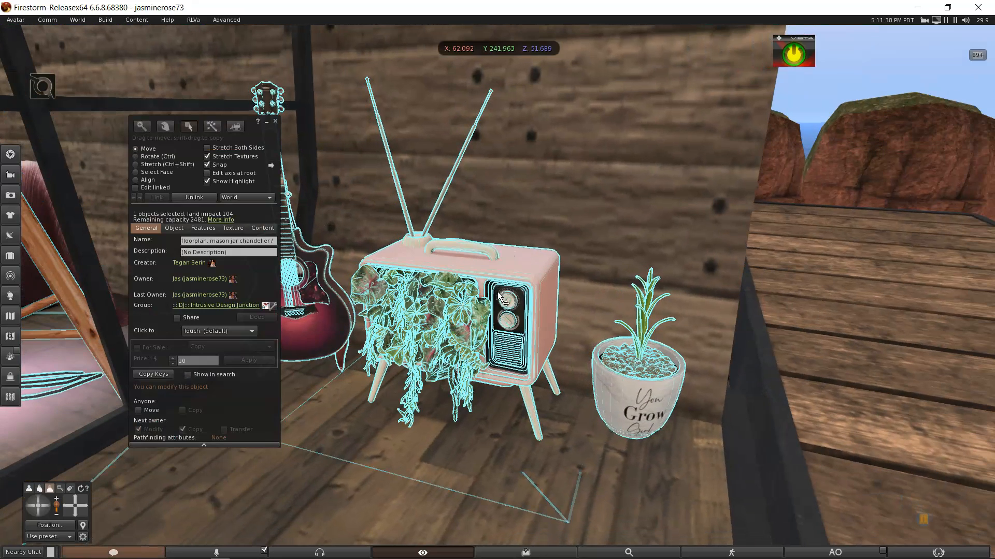
Enable Edit linked and select only the retro TV planter within the linked set
left_click(135, 188)
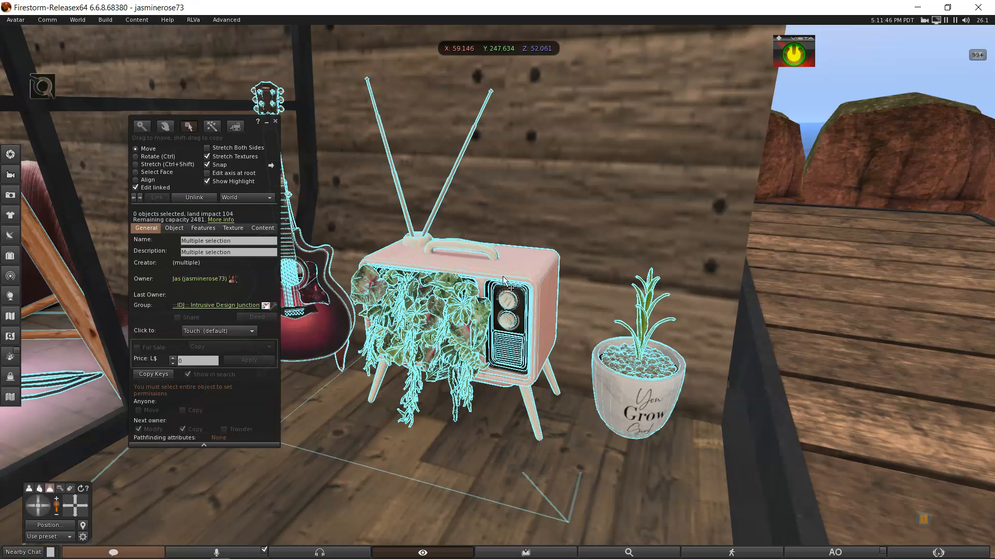
scroll(504, 280, "down", 5)
left_click_drag(482, 289, 461, 282, "ctrl+alt")
scroll(450, 284, "down", 3, "ctrl+alt")
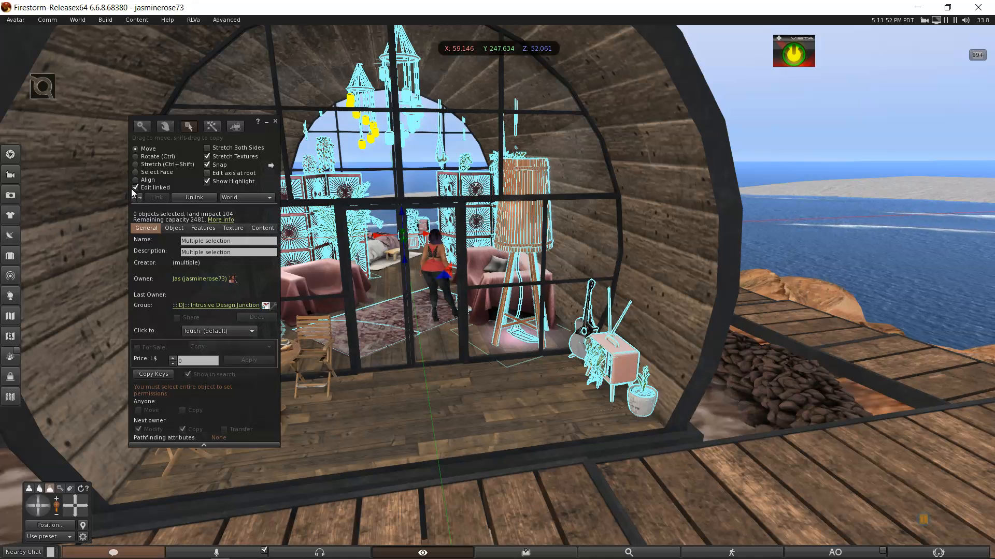
left_click(614, 362)
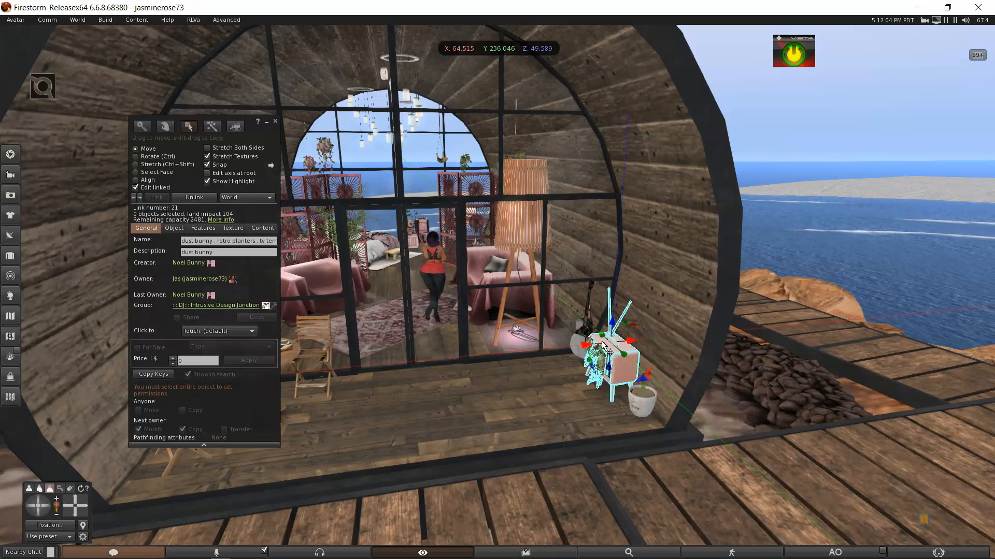
Move the TV planter about 2 m along the X axis away from the wall and undo its changes
left_click_drag(592, 352, 456, 357)
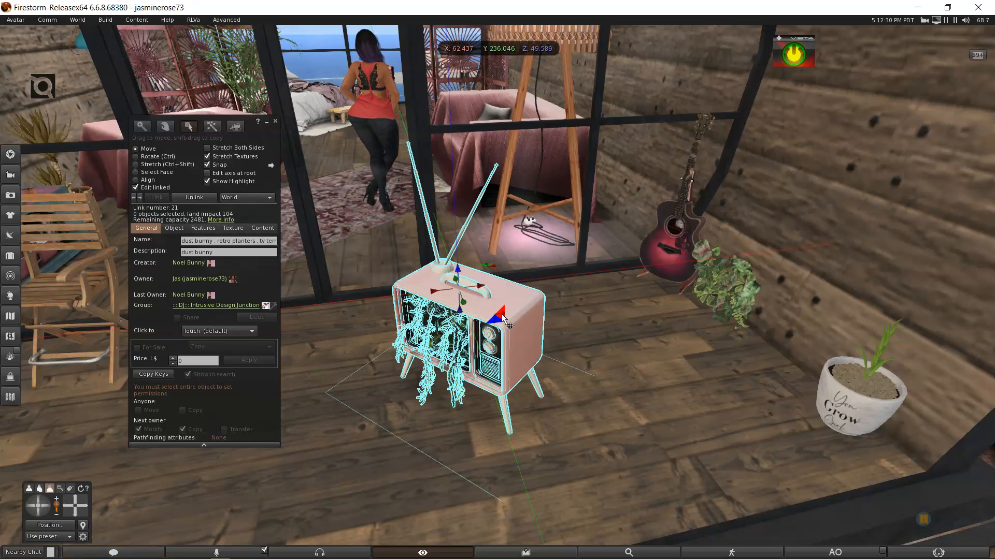
key("ctrl+z")
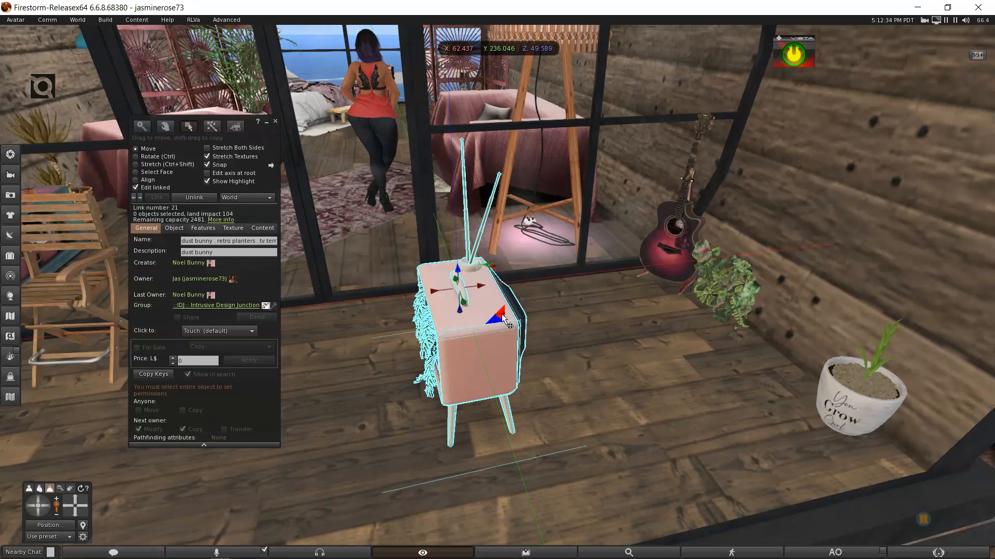
key("ctrl+z")
left_click_drag(501, 314, 527, 312, "ctrl+alt")
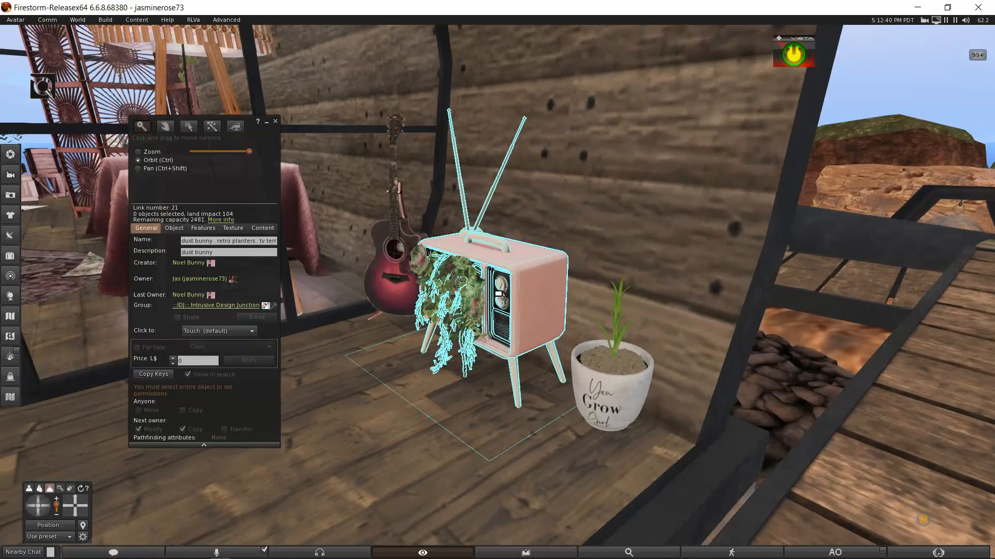
Select the "You Grow Girl" pot and the plant inside it as separate linked parts
left_click(616, 381)
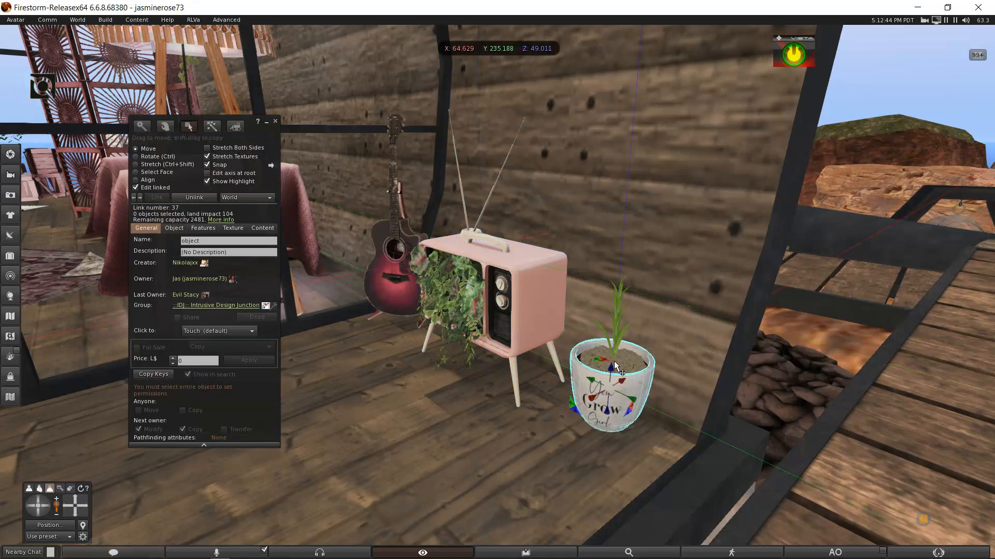
left_click(616, 343)
Select the roller-skate daisy planter beside the bookcase and try to raise it on its own
left_click_drag(416, 265, 514, 305, "ctrl+alt")
left_click_drag(409, 330, 455, 332, "ctrl+alt")
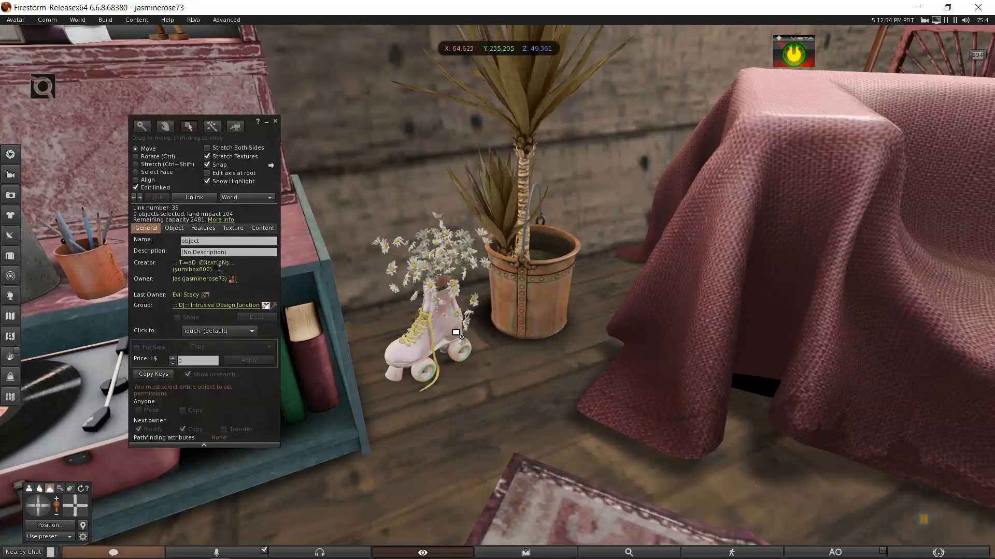
left_click(456, 333)
left_click_drag(429, 286, 449, 222)
key("ctrl")
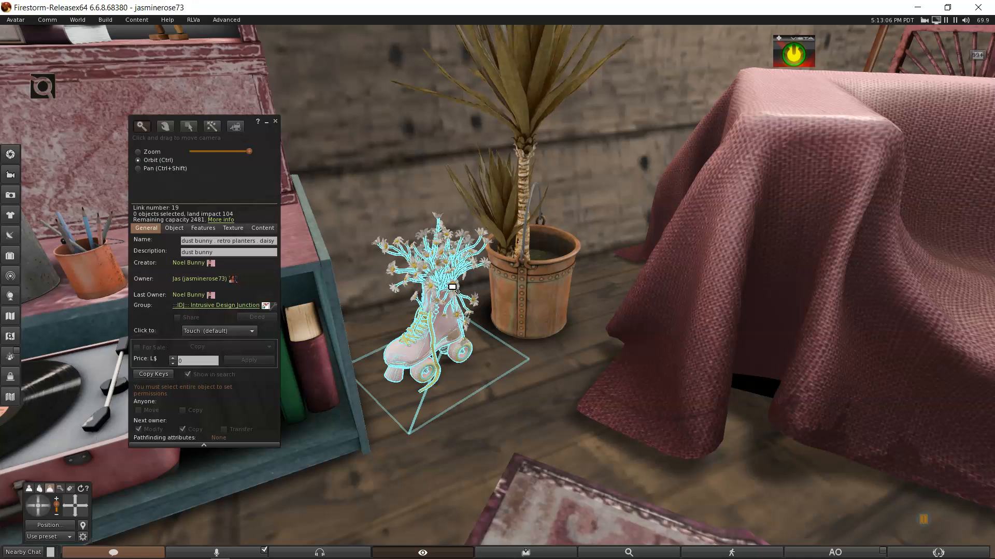
Select the tall spiky plant and its leather-look pot one after the other within the linked set
left_click(522, 208)
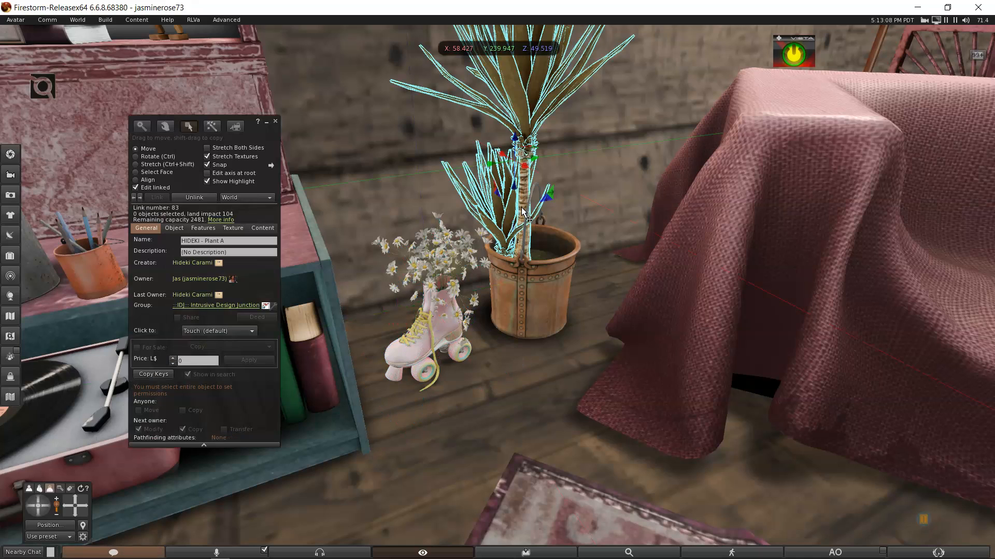
left_click(556, 279)
scroll(556, 280, "down", 4)
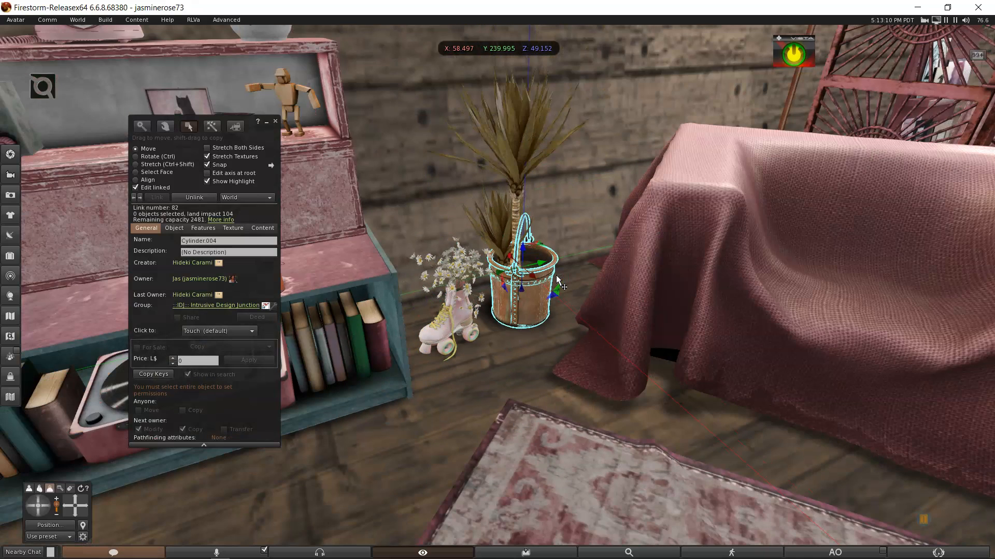
Select the frame of the room divider beside the bedroom and raise it about 1.1 m
left_click_drag(581, 297, 542, 291, "ctrl+alt")
left_click(614, 317)
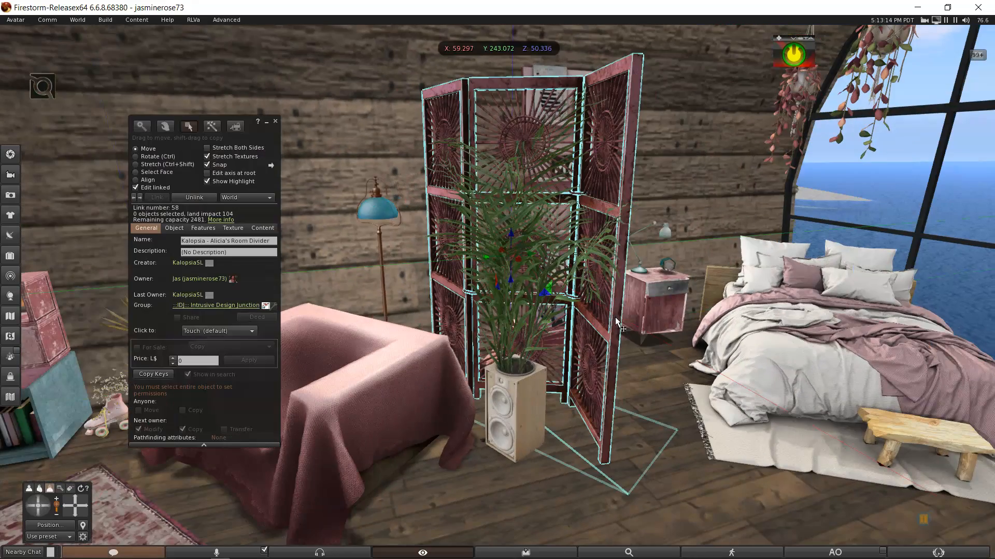
left_click_drag(512, 239, 524, 113)
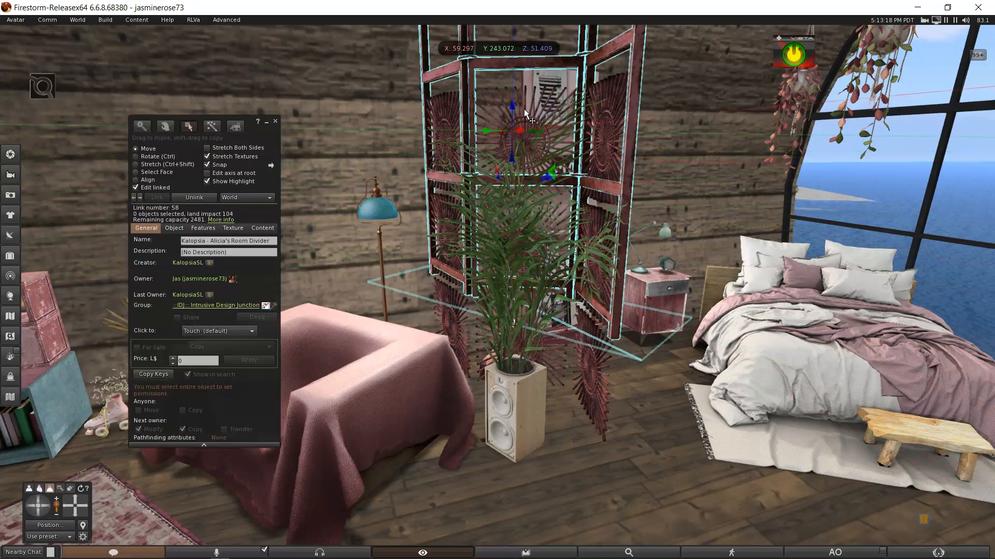
Undo the last raise of the room divider frame
key("ctrl+z")
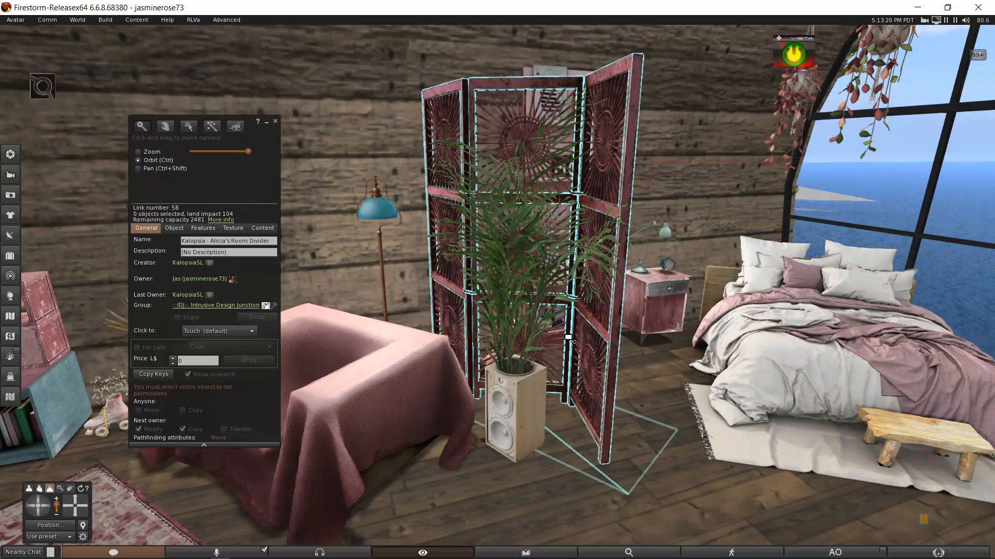
left_click_drag(567, 336, 521, 319, "ctrl+alt")
left_click_drag(751, 339, 503, 270, "ctrl+alt")
Raise the tiny box on the round side table about 0.12 m as a separate linked part and undo the move
left_click(835, 409)
left_click(632, 304)
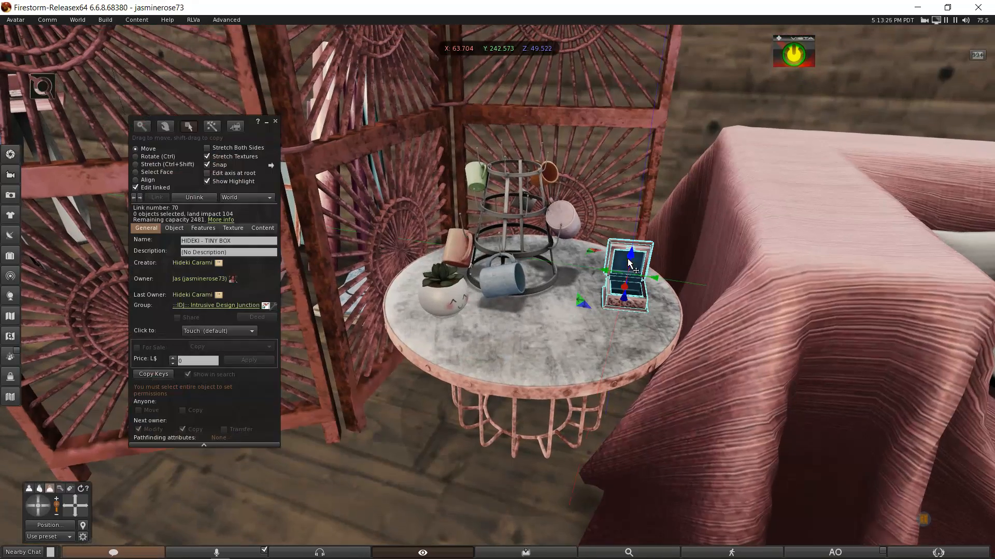
left_click_drag(633, 258, 636, 224)
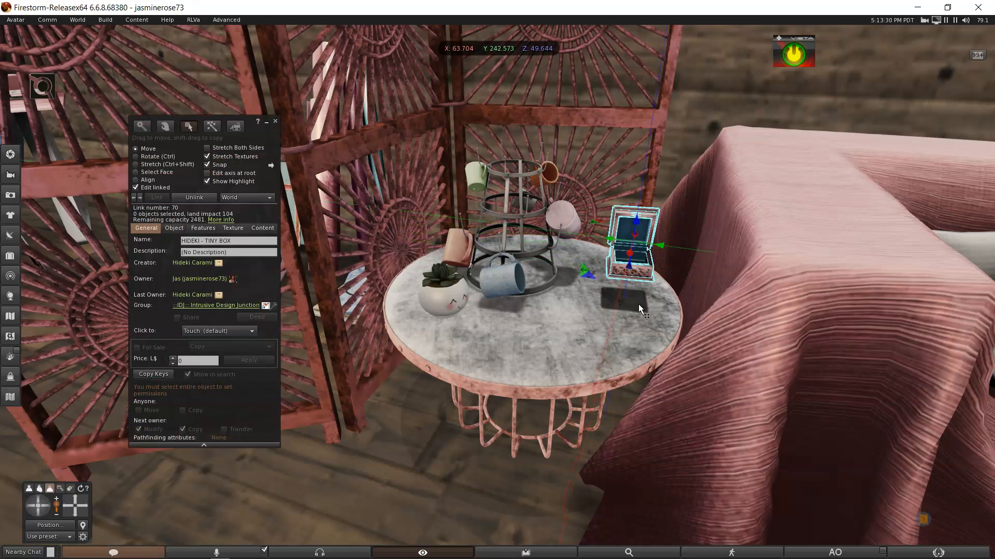
key("ctrl+z")
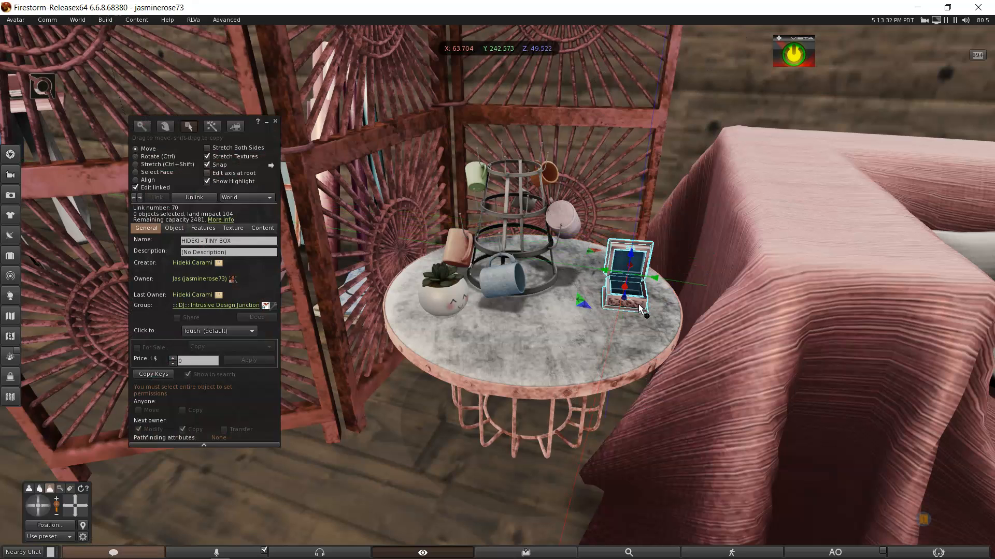
Select the retro TV planter beside the guitar together with the plants growing out of it as linked parts
mouse_move(641, 309)
left_mouse_down("alt")
mouse_move(414, 285)
mouse_move(630, 318)
left_mouse_up("alt")
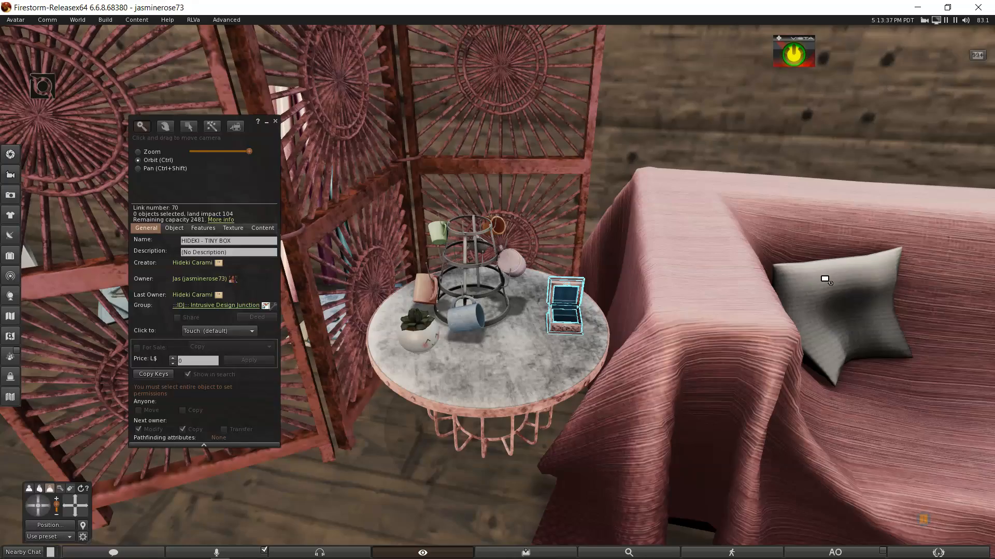
left_click(824, 272, "alt")
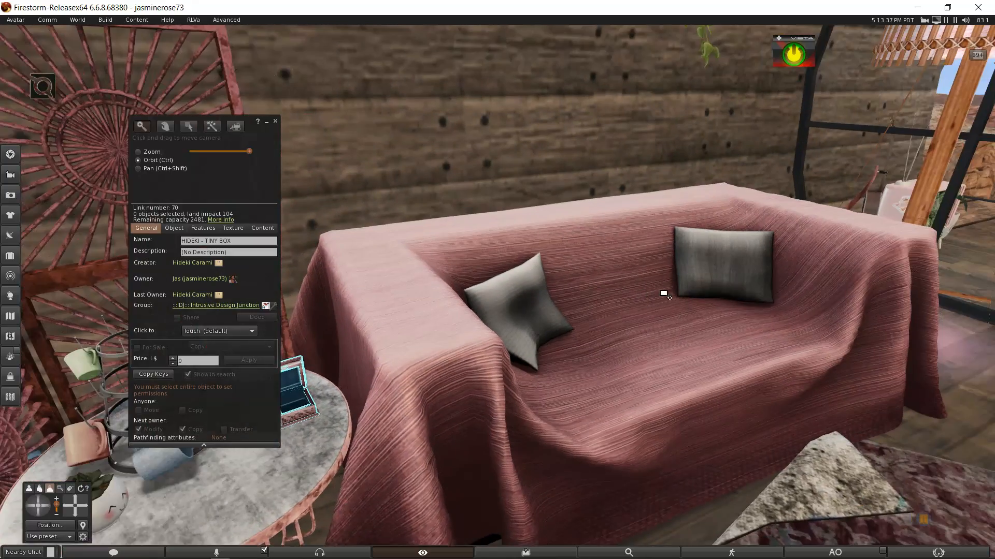
left_click_drag(810, 228, 486, 285, "alt")
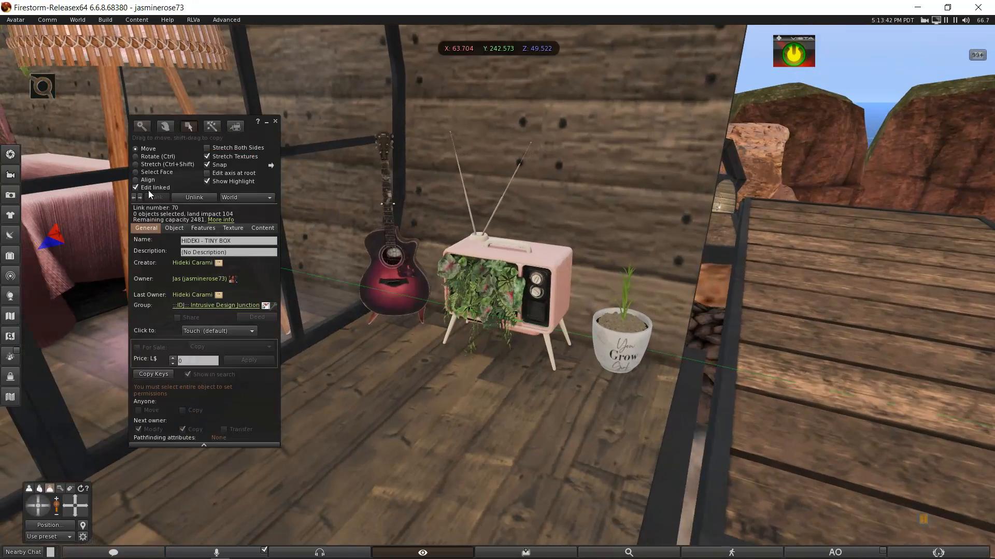
left_click(552, 281)
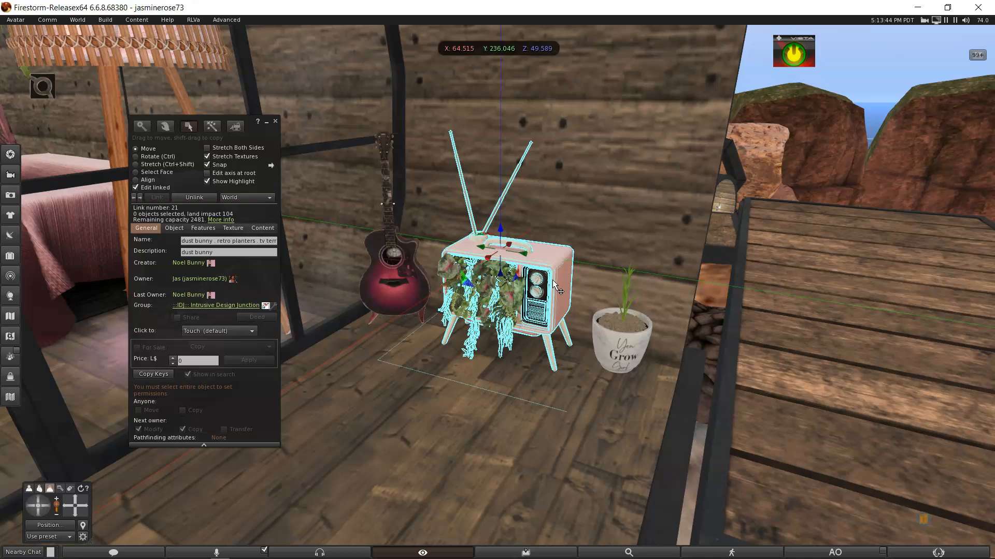
mouse_move(552, 280)
left_mouse_down("alt")
mouse_move(498, 293)
mouse_move(558, 279)
left_mouse_up("alt")
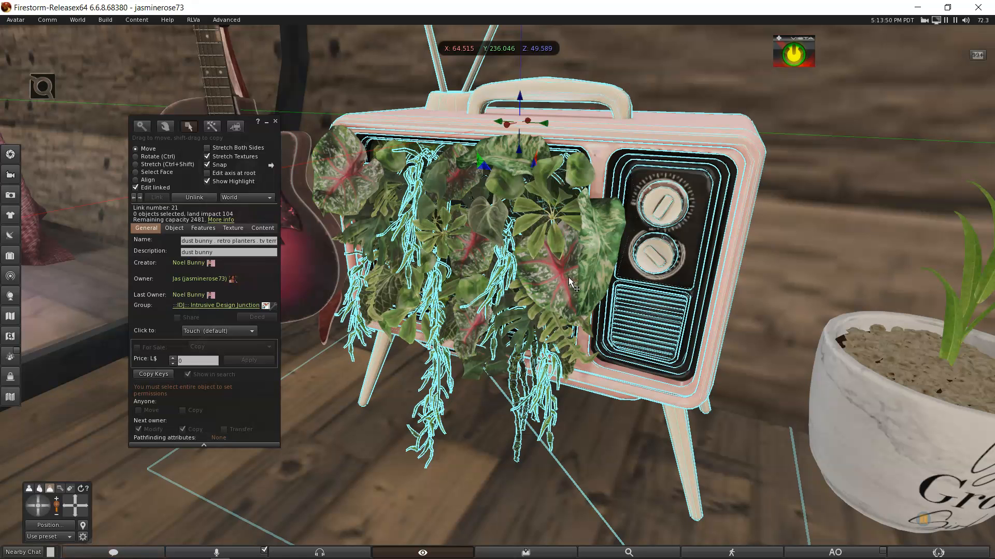
left_click(549, 277, "shift")
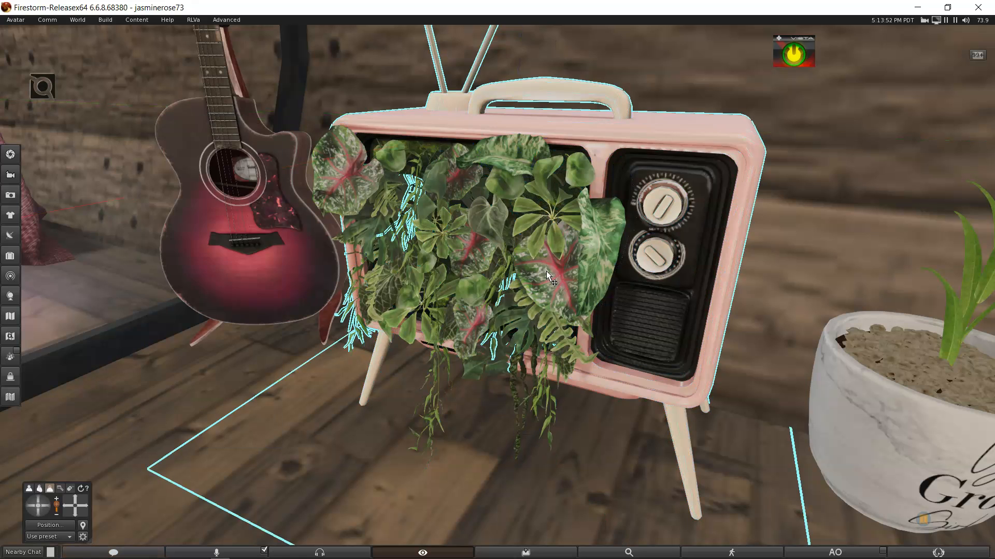
key("Escape")
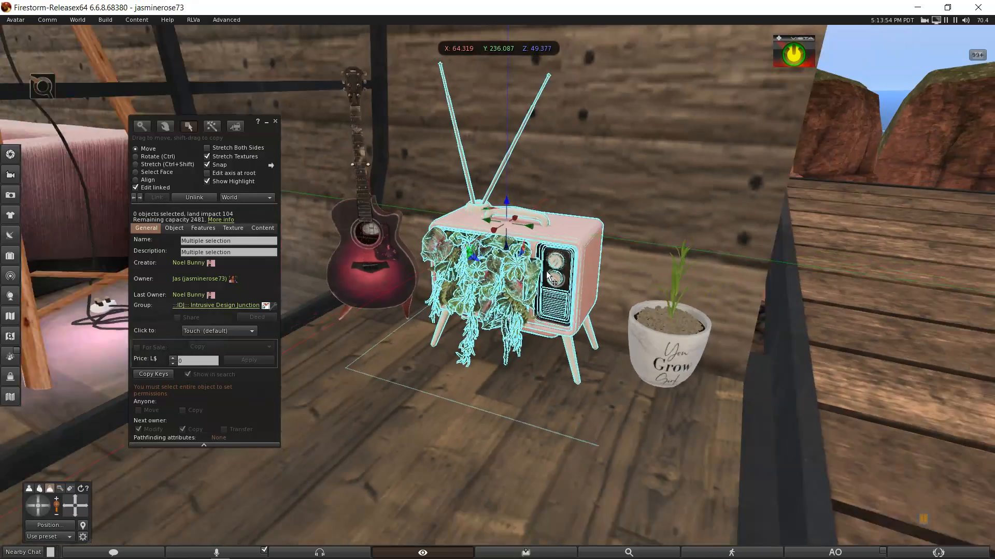
Try moving the selected TV planter and plants away from the wall, undo the move and finish editing
key("Escape")
key("ctrl+b")
left_click_drag(534, 276, 340, 383)
left_click(508, 286, "alt")
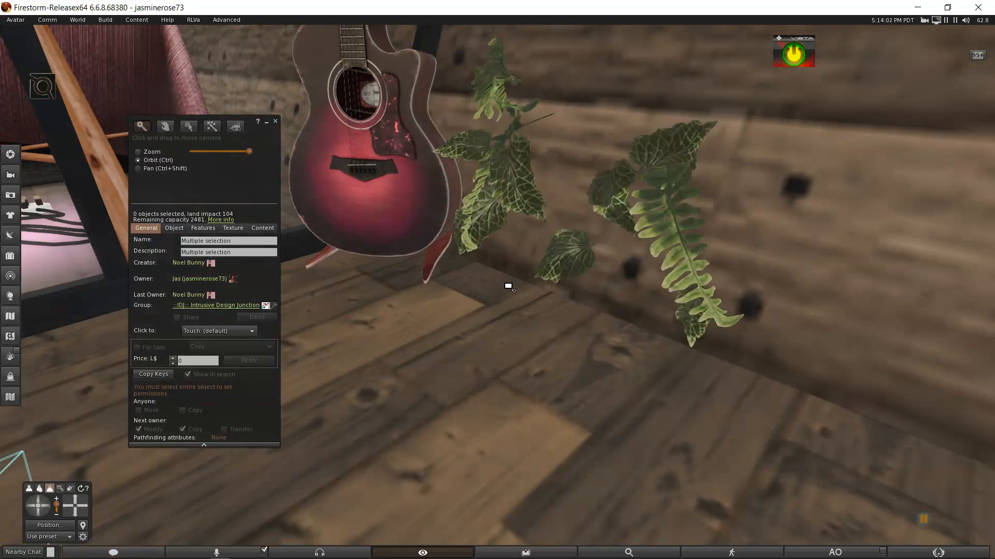
key("Escape")
key("ctrl")
key("ctrl+z")
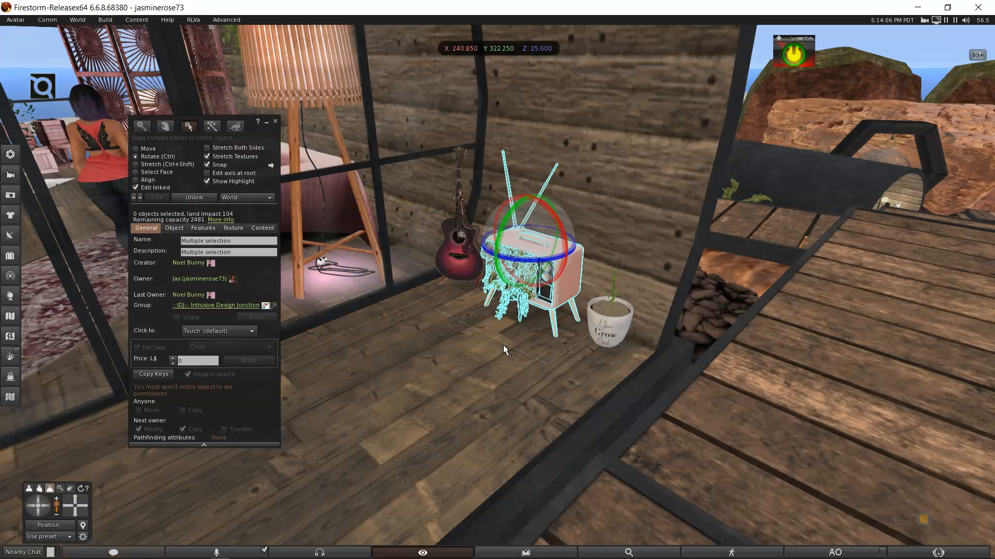
left_click(276, 124)
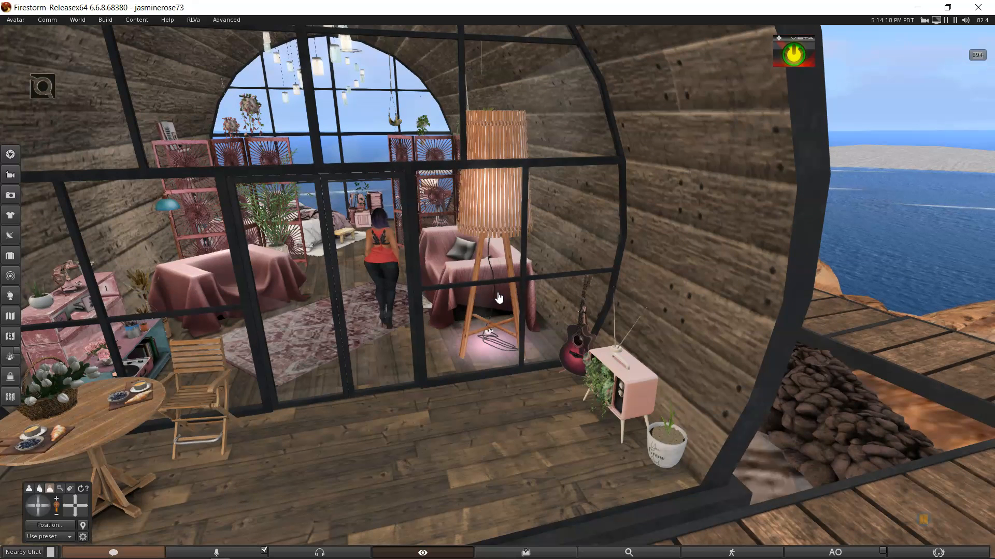
Edit the linked set with linked-part editing enabled and select the "You Grow Girl" pot together with its plant
left_click(655, 430, "alt")
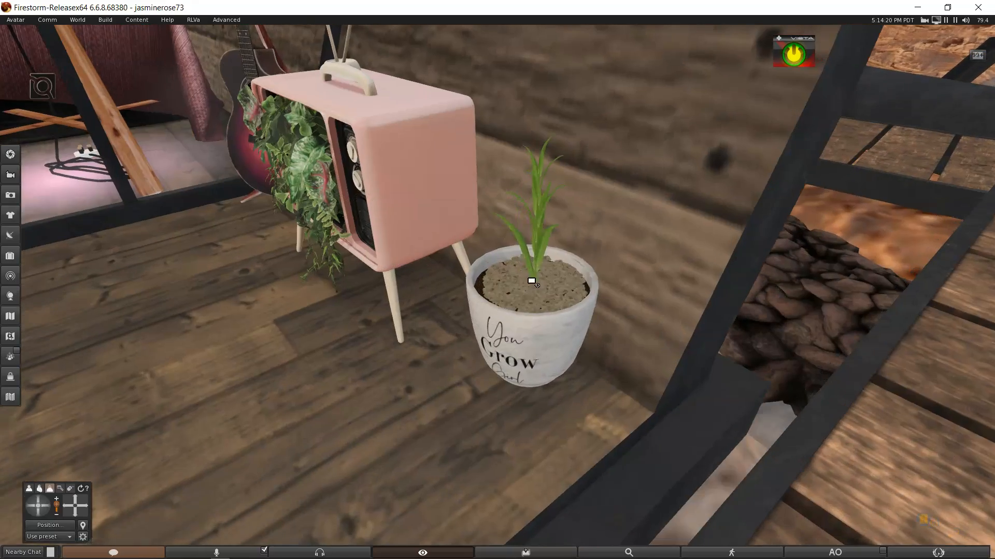
right_click(531, 281)
left_click(552, 306)
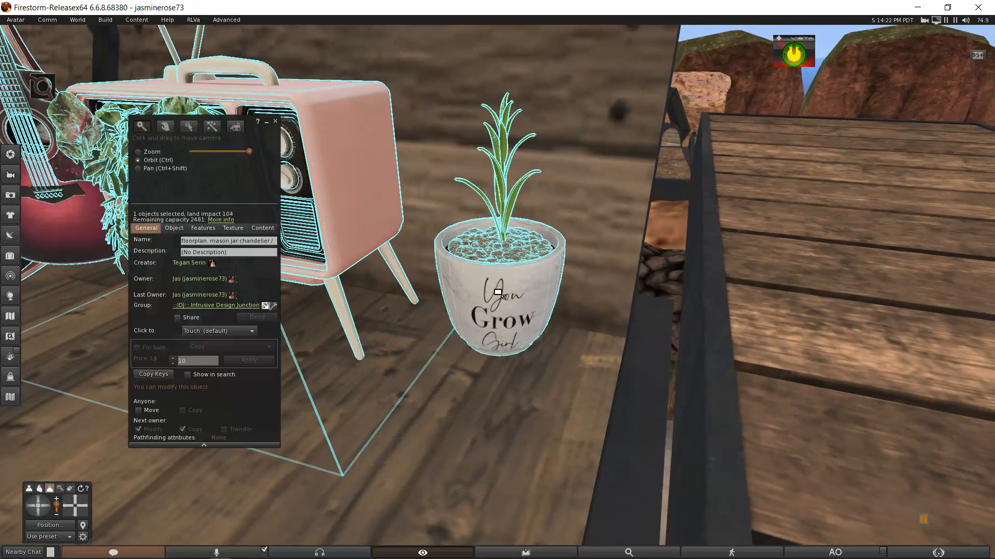
left_click(138, 189)
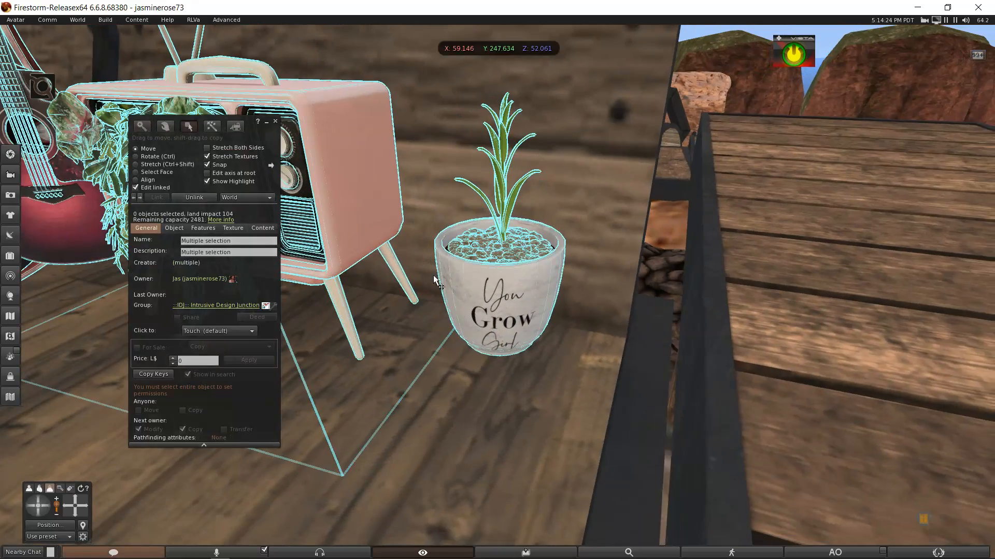
left_click(496, 283)
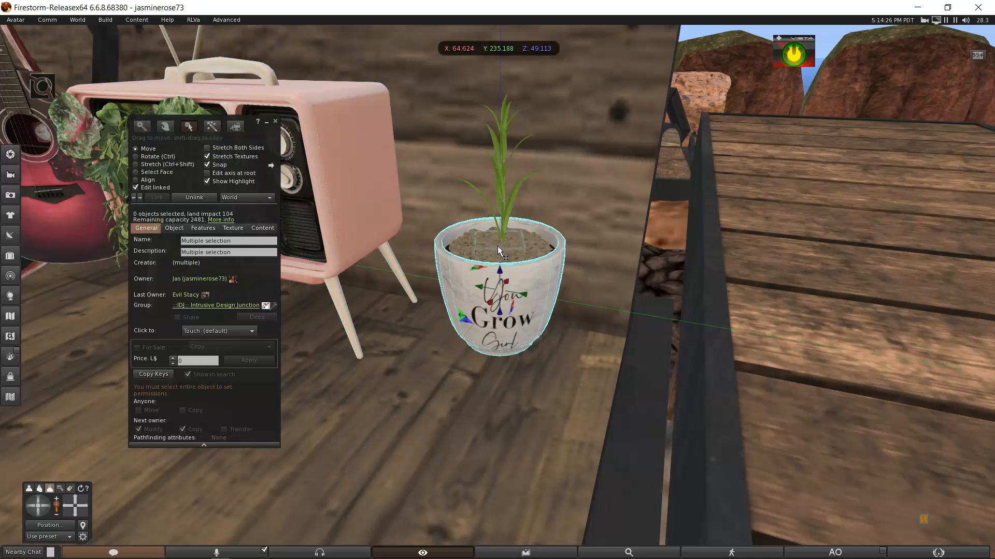
left_click(502, 219, "shift")
left_click(502, 209, "shift")
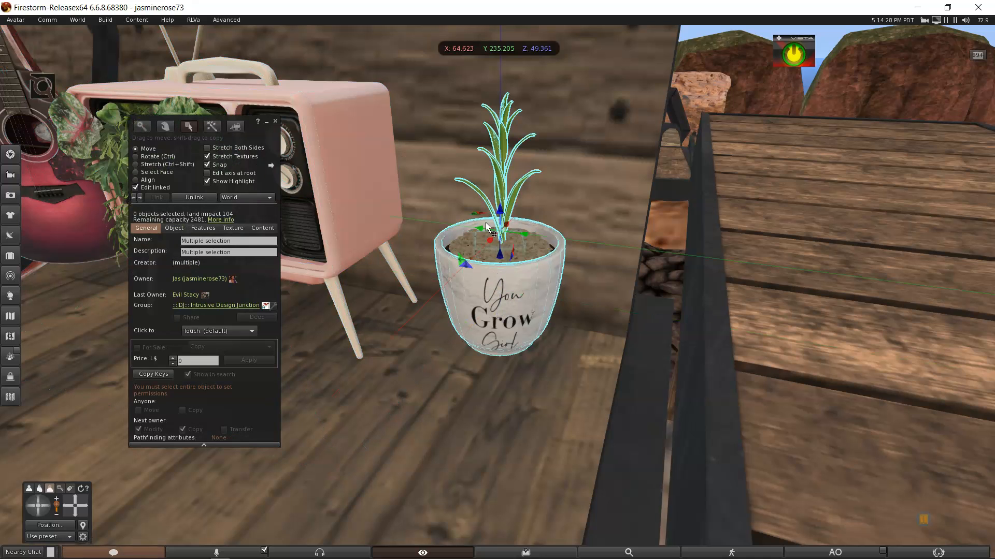
left_click(464, 250, "shift")
Raise the selected pot and plant above the deck floor, undo the move and finish editing
scroll(492, 239, "down", 3)
left_click_drag(501, 229, 508, 174)
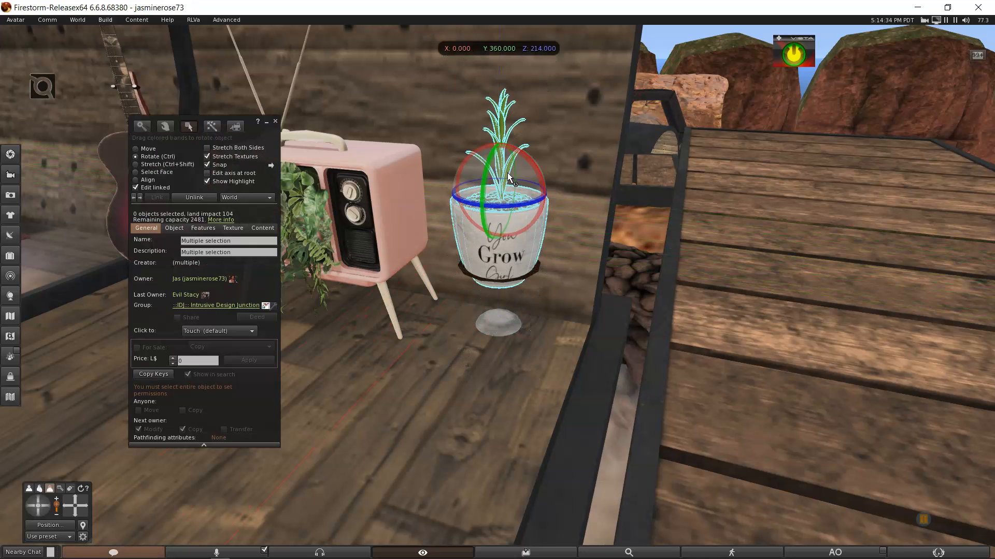
key("ctrl+z")
left_click_drag(489, 284, 337, 272, "ctrl+alt")
left_click(275, 120)
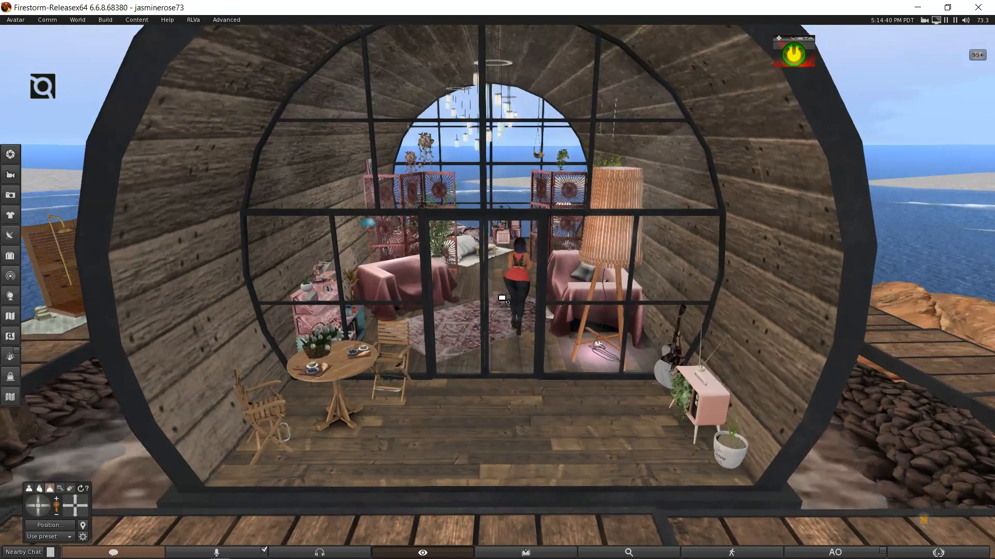
Reopen the linked set for editing, enable linked-part editing and select only the retro TV planter on the deck
scroll(498, 293, "up", 5)
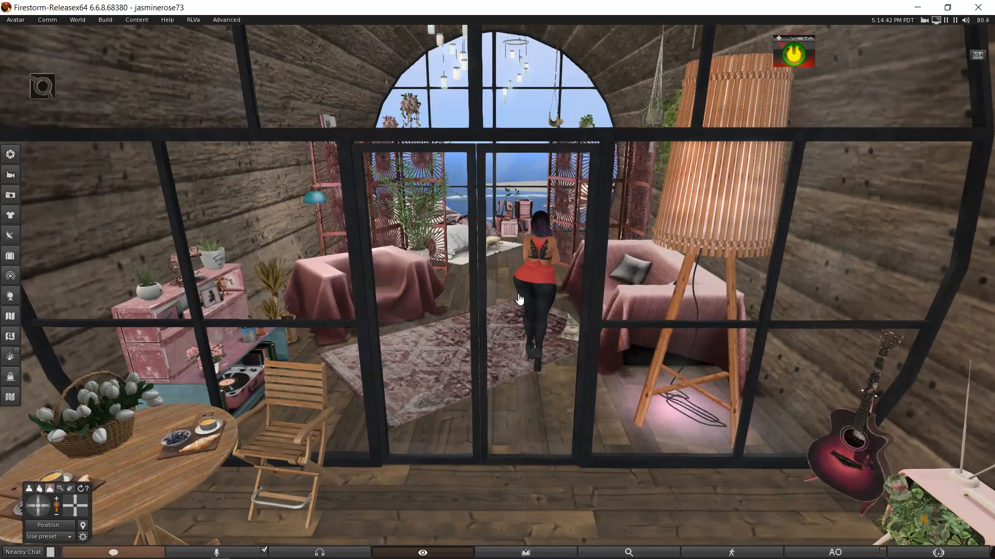
left_click(838, 510, "alt")
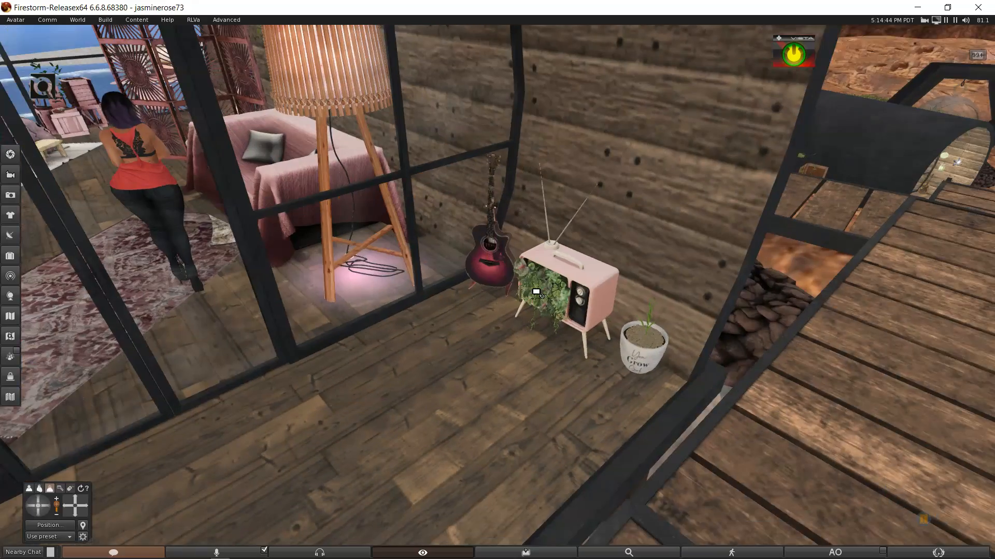
left_click(536, 288, "alt")
scroll(505, 293, "up", 5)
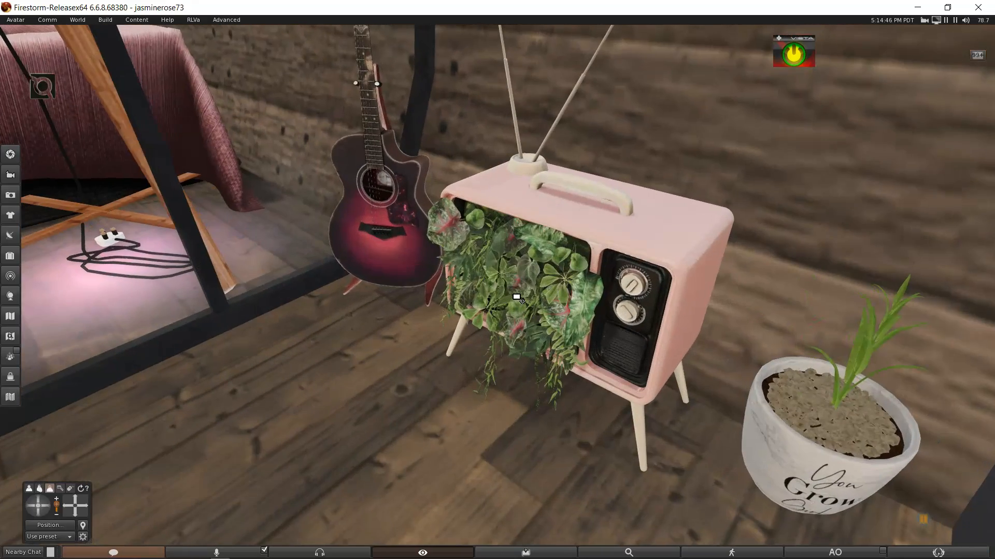
scroll(516, 297, "down", 2, "ctrl+alt")
left_click_drag(523, 291, 573, 236, "ctrl+alt")
left_click_drag(498, 293, 388, 334, "alt")
right_click(536, 283)
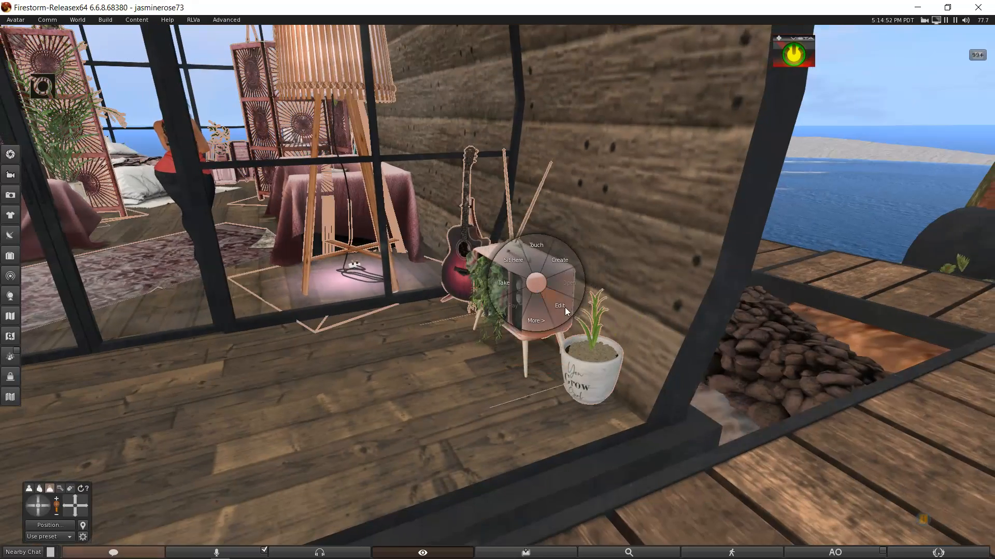
left_click(567, 312)
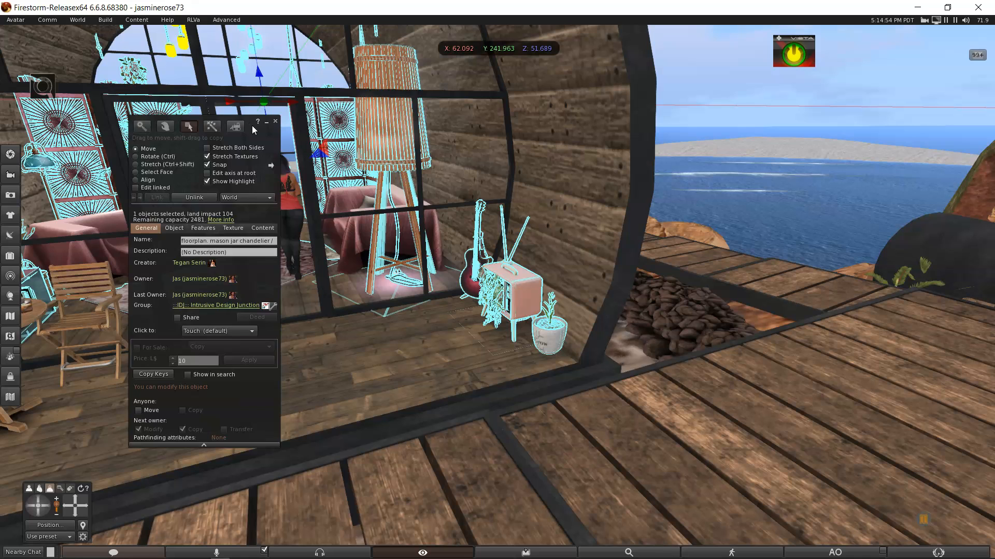
left_click_drag(252, 125, 181, 71)
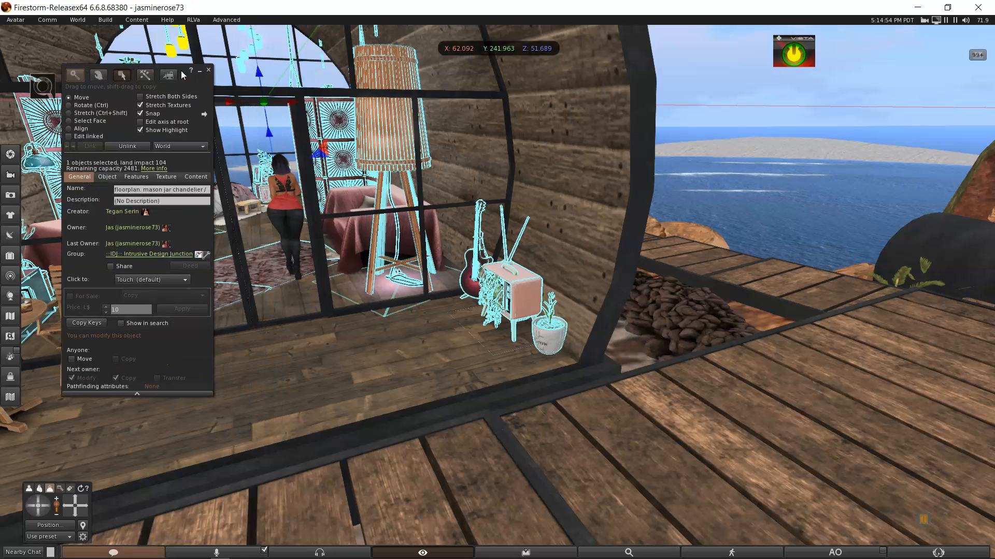
left_click(65, 132)
left_click(515, 297)
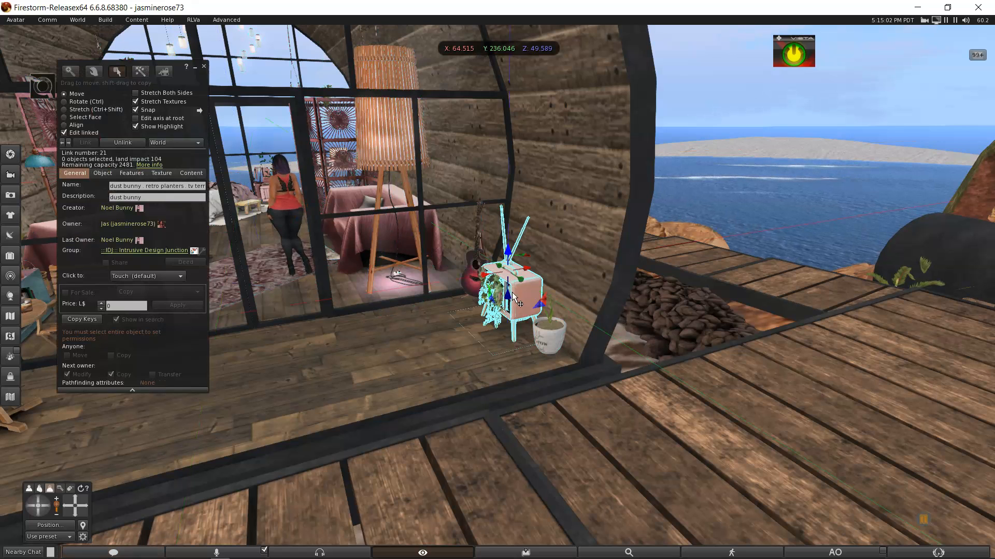
Move the TV planter on its own about 1.75 m along the X axis, undo the move and finish editing
left_click_drag(515, 306, 487, 303)
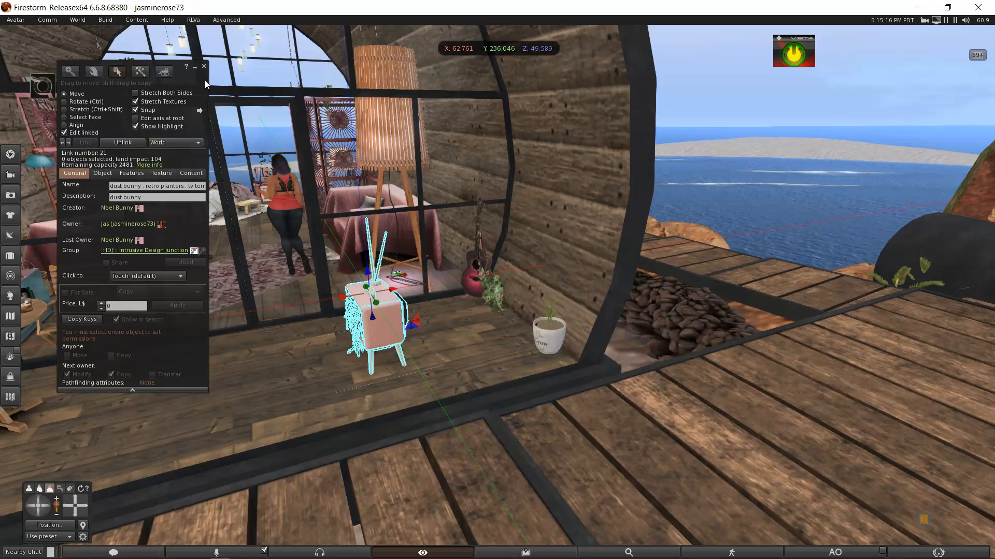
key("ctrl")
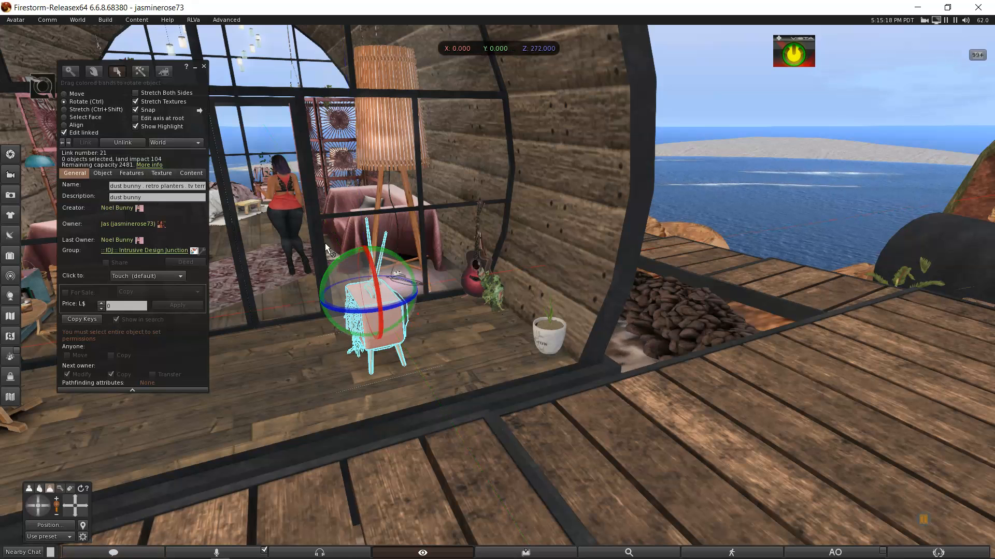
key("ctrl+z")
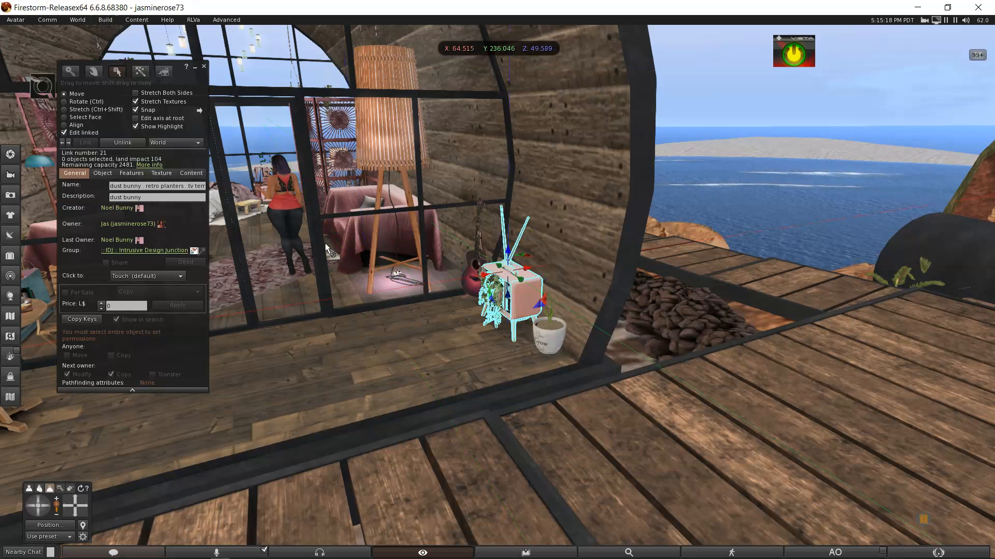
left_click(203, 67)
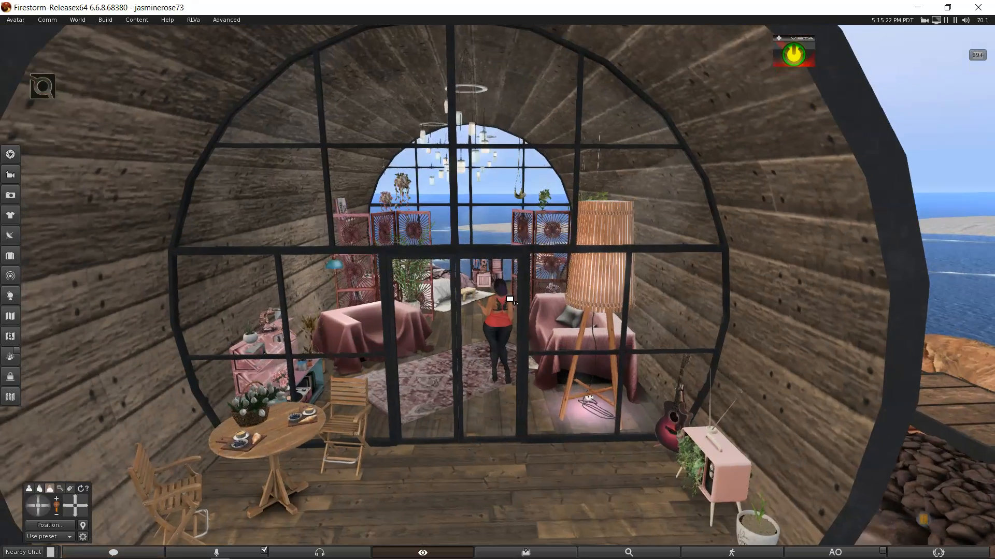
Open the larger desert sage tree on the white platform below the waterfall for editing and raise it above the surface
scroll(509, 294, "down", 10)
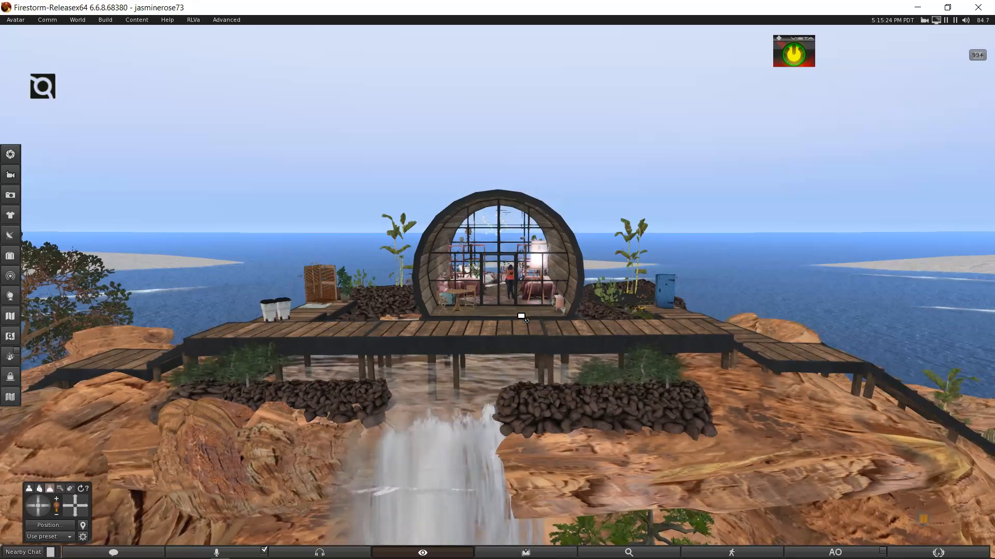
scroll(521, 316, "down", 8)
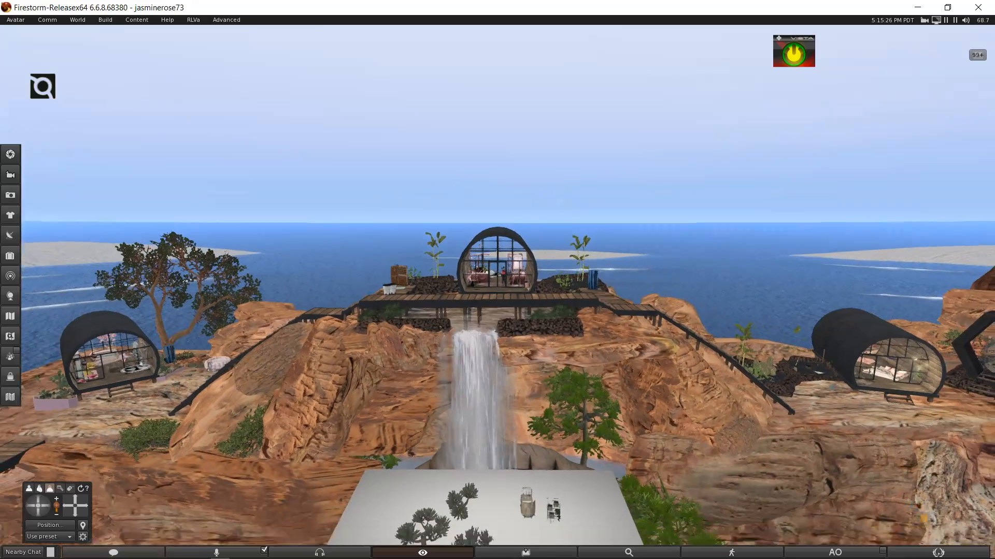
left_click(505, 507, "alt")
scroll(505, 292, "up", 10)
left_click(425, 297, "alt")
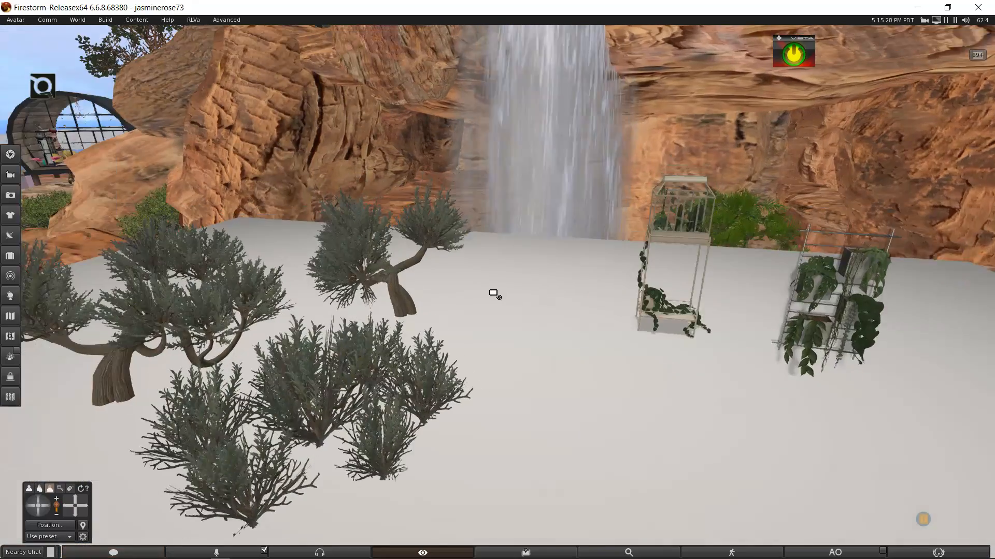
left_click(887, 323, "alt")
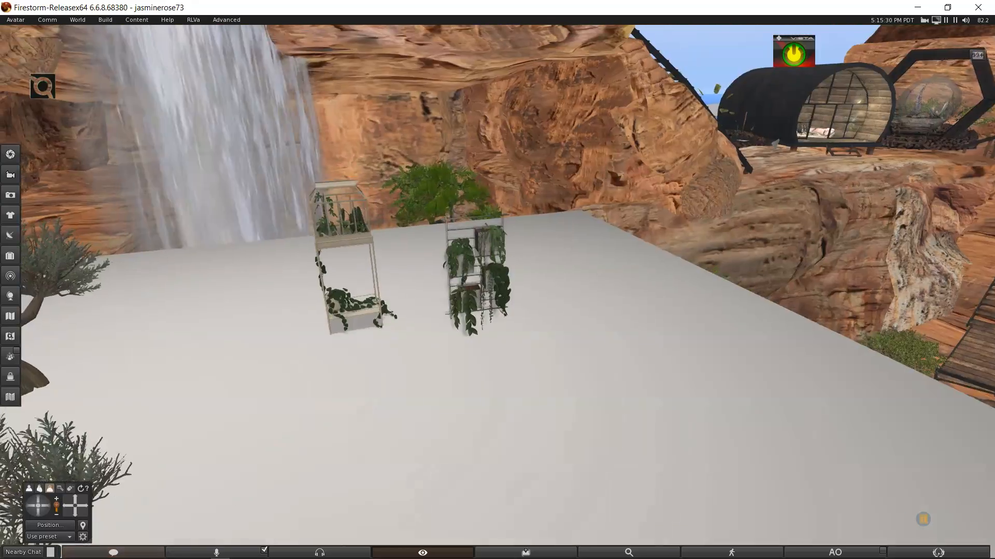
left_click_drag(260, 330, 437, 302, "alt")
right_click(432, 303)
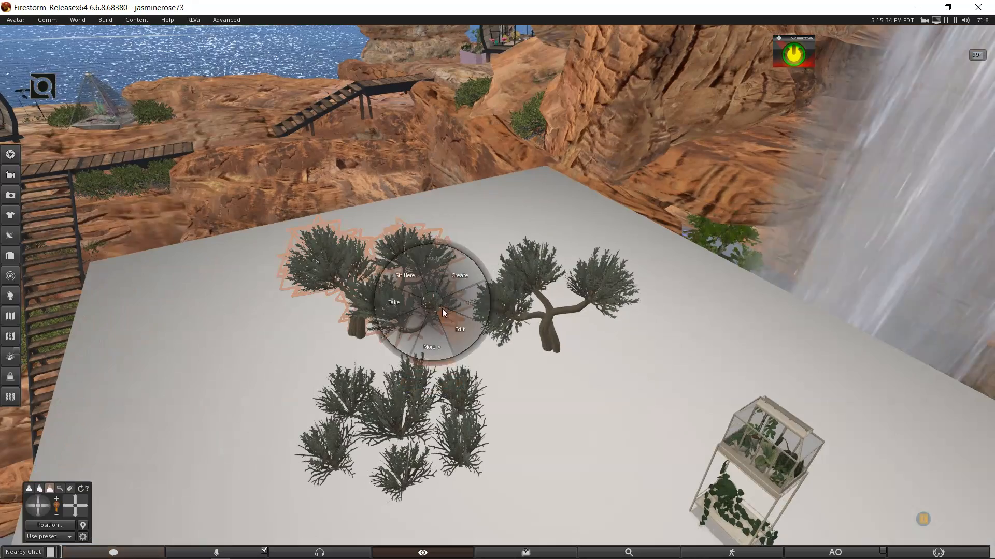
left_click(448, 331)
left_click_drag(372, 264, 375, 227)
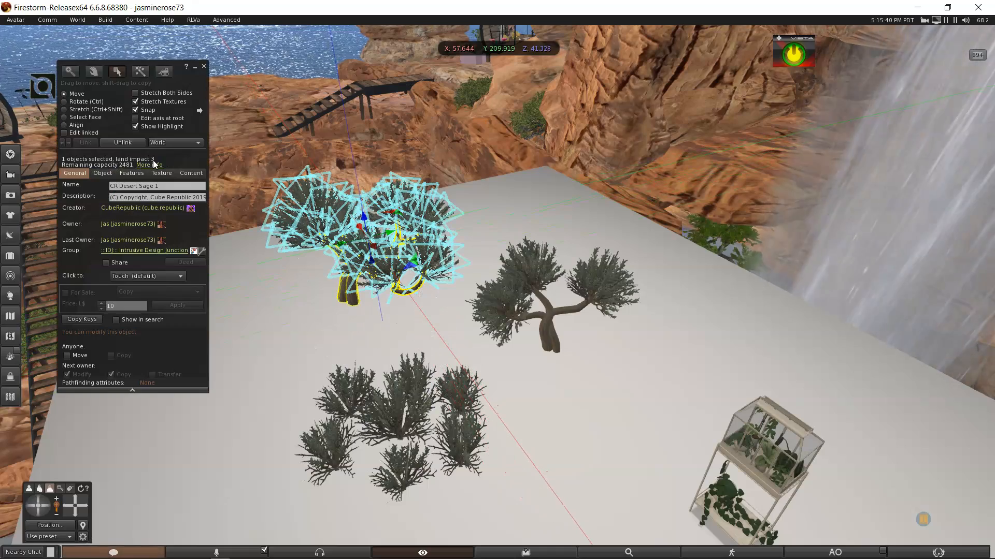
Select the smaller sage tree and the sage bush cluster in turn to examine the land impact of each
left_click(495, 307)
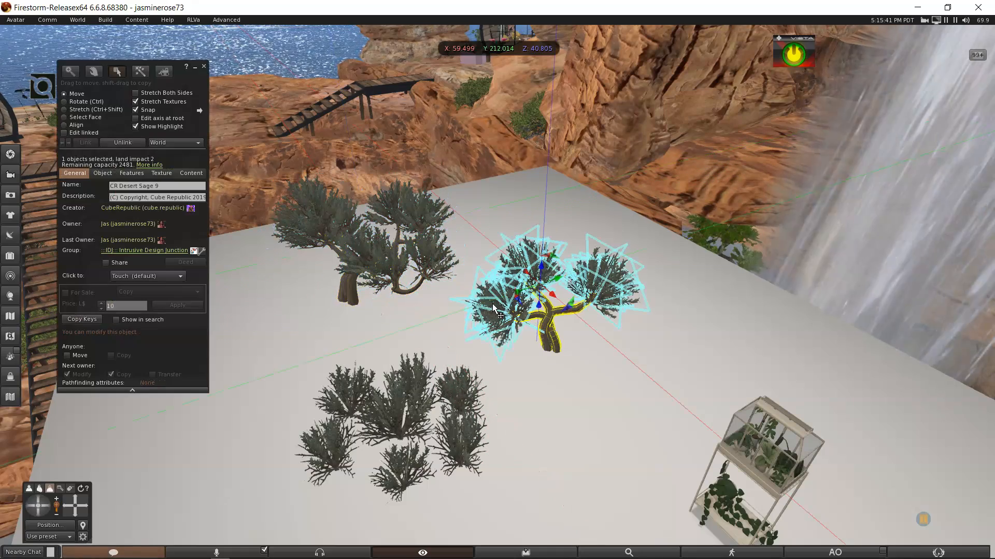
left_click(406, 431)
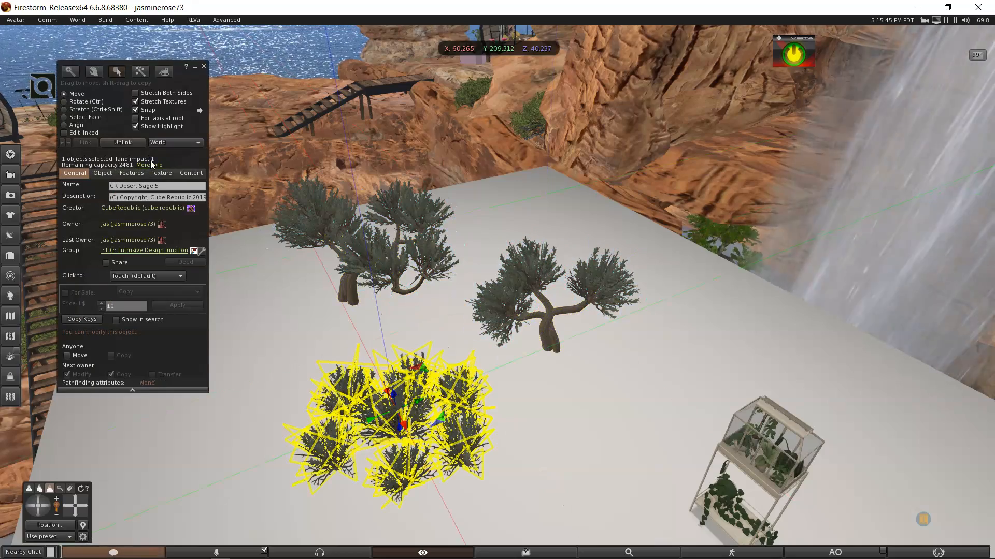
left_click_drag(394, 369, 399, 311, "ctrl+alt")
mouse_move(504, 296)
left_mouse_down("ctrl+alt")
mouse_move(510, 334)
mouse_move(503, 289)
left_mouse_up("ctrl+alt")
scroll(498, 292, "up", 2)
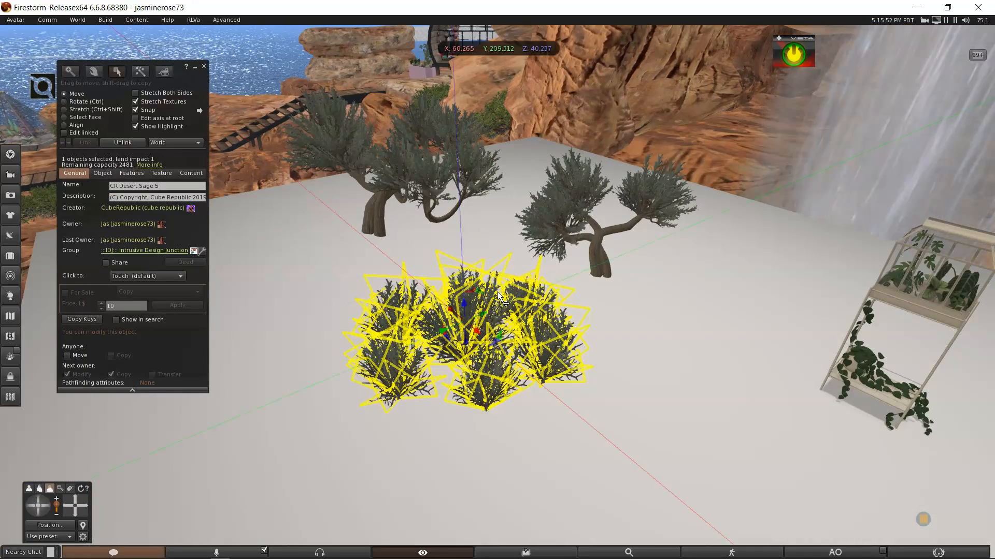
mouse_move(511, 292)
left_mouse_down("ctrl+alt")
mouse_move(517, 298)
mouse_move(511, 291)
left_mouse_up("ctrl+alt")
scroll(517, 297, "up", 2)
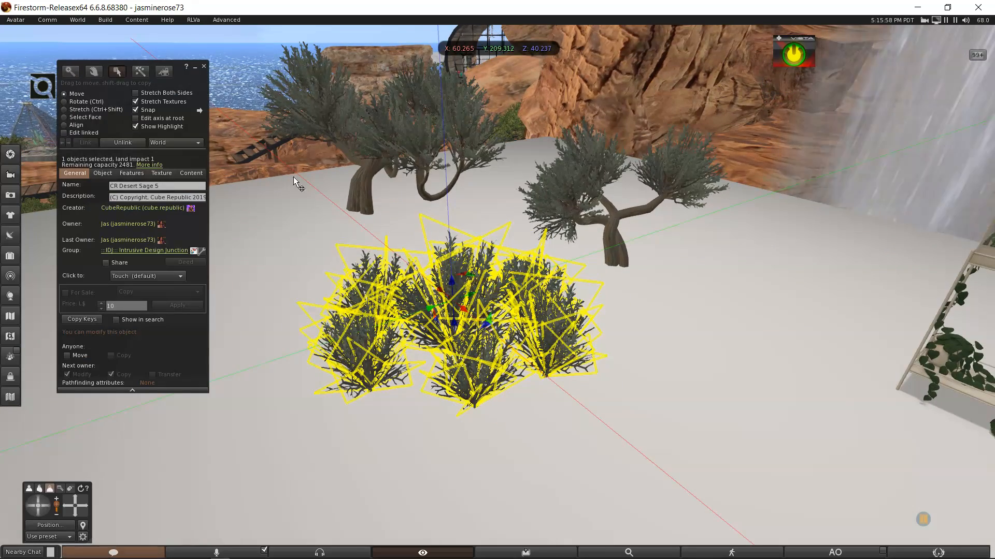
Add both sage trees to the selected bush cluster and link all three into one object
left_click(386, 153, "shift")
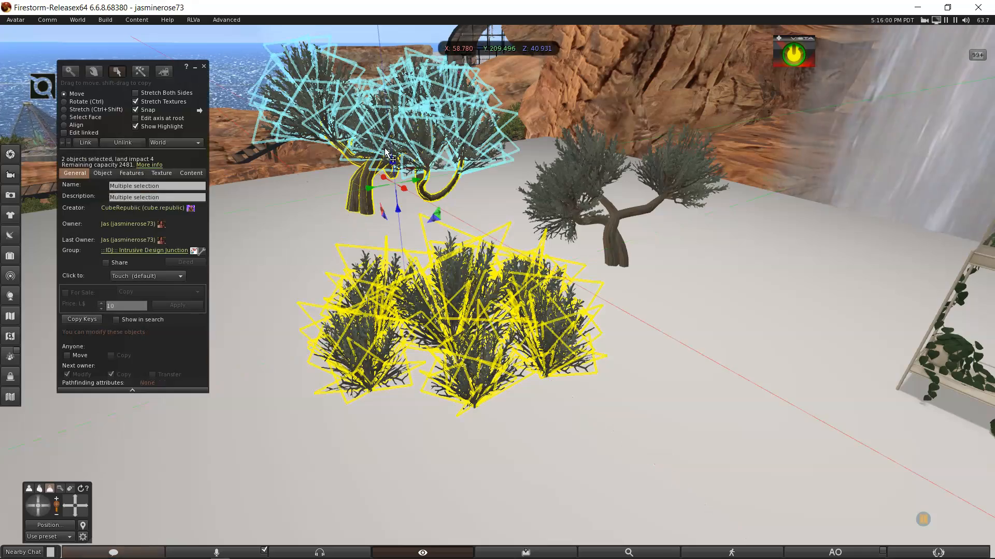
left_click(556, 184, "shift")
left_click_drag(508, 158, 537, 168)
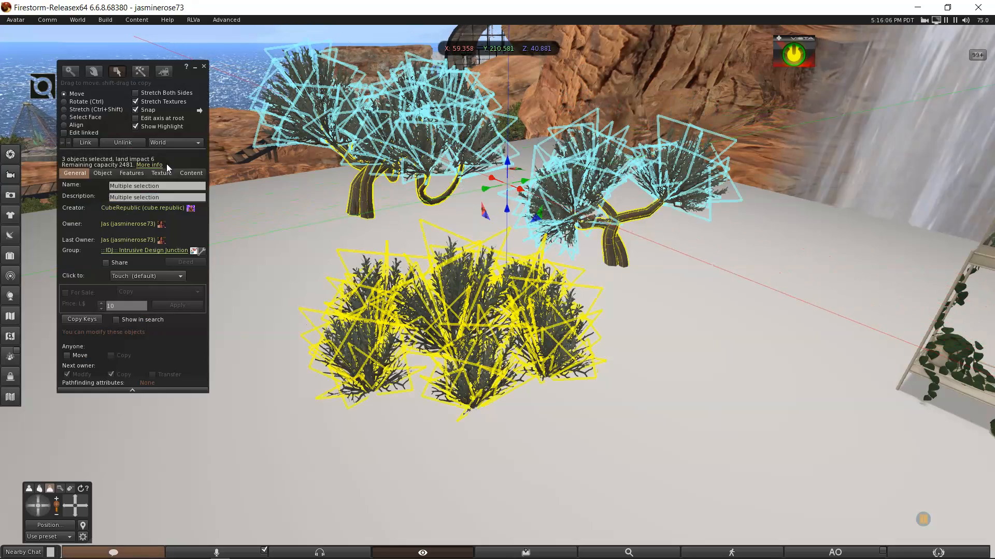
left_click(85, 142)
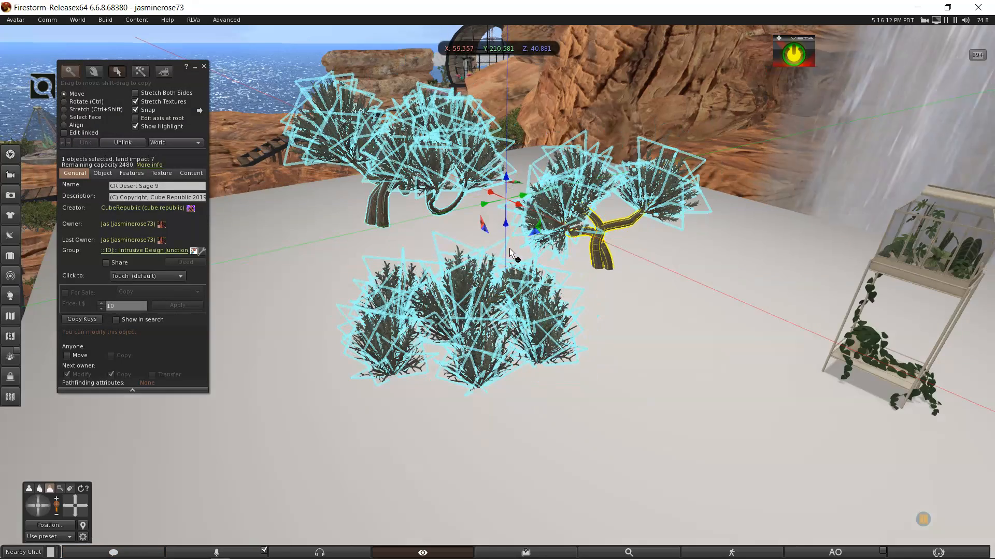
Raise the whole linked sage set about 0.12 m
left_click_drag(507, 247, 513, 223, "alt")
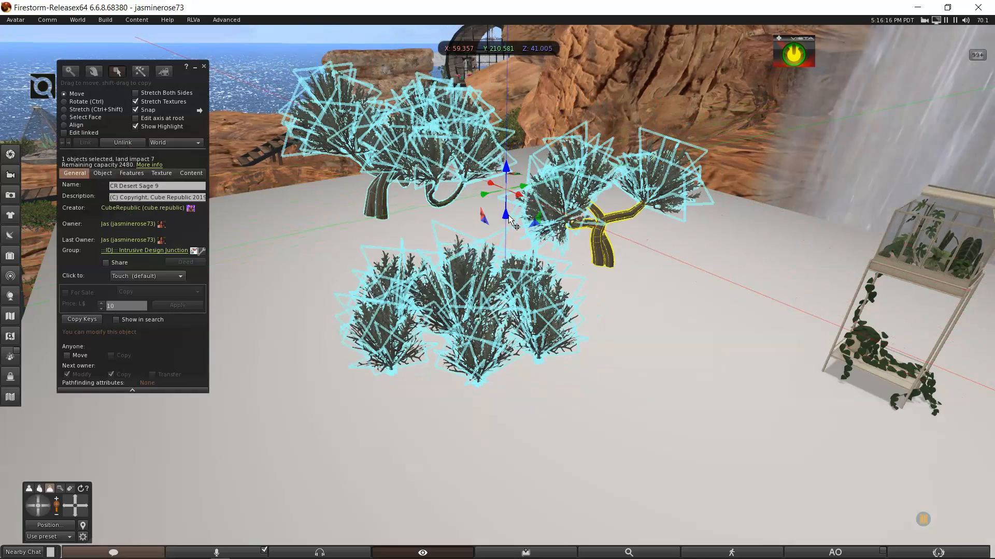
left_click_drag(508, 216, 565, 230, "ctrl+alt")
left_click_drag(499, 282, 495, 299, "ctrl+alt")
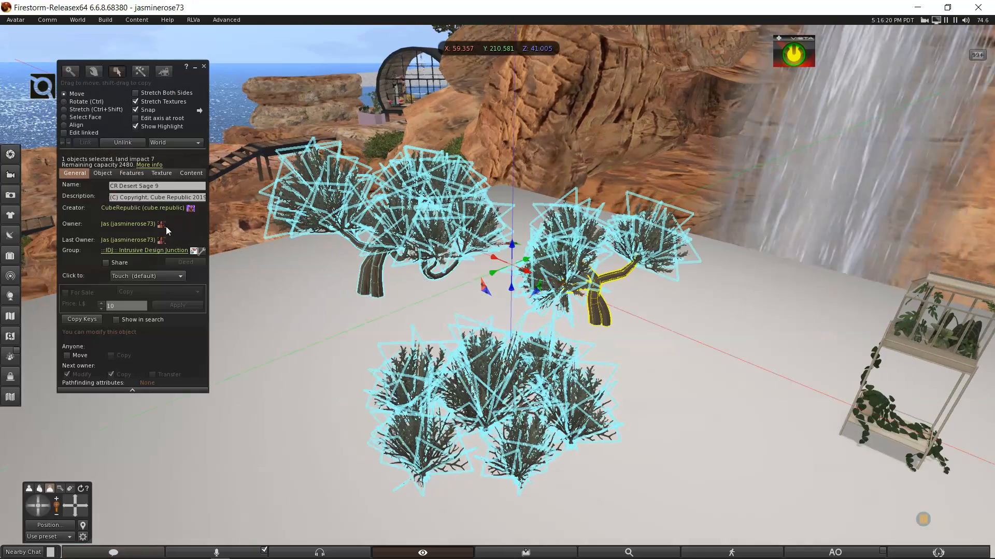
Unlink the sage set with confirmation, deselect its parts and finish editing
left_click(123, 143)
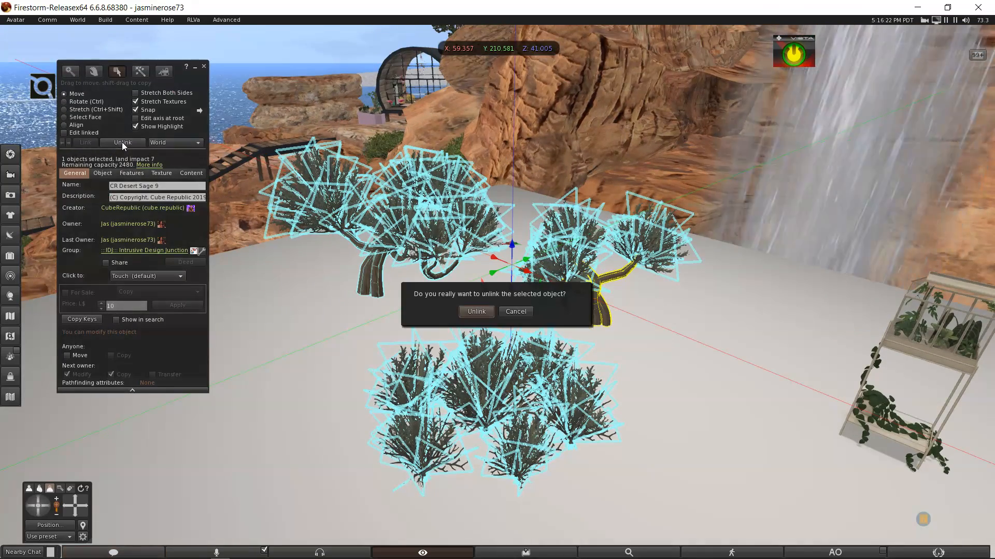
left_click(475, 311)
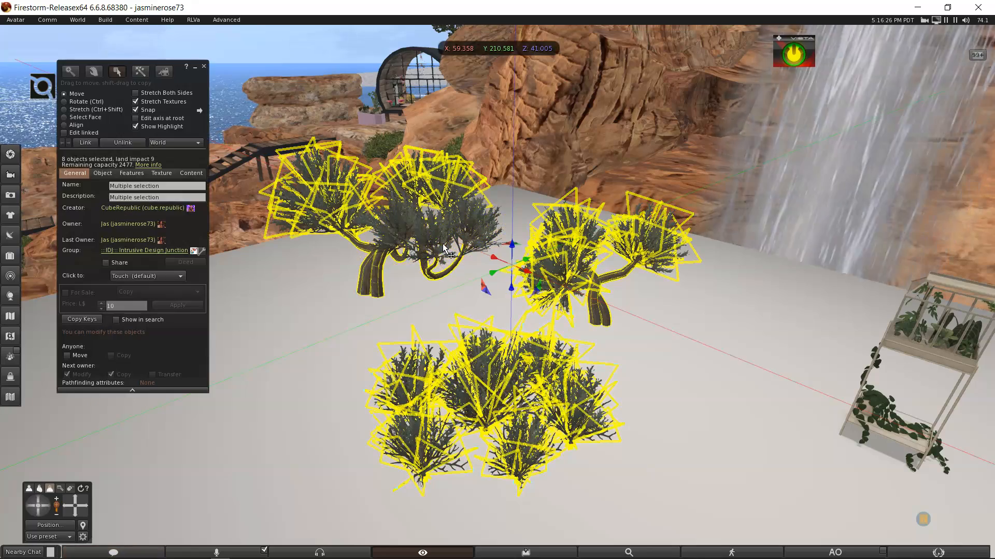
left_click(705, 423)
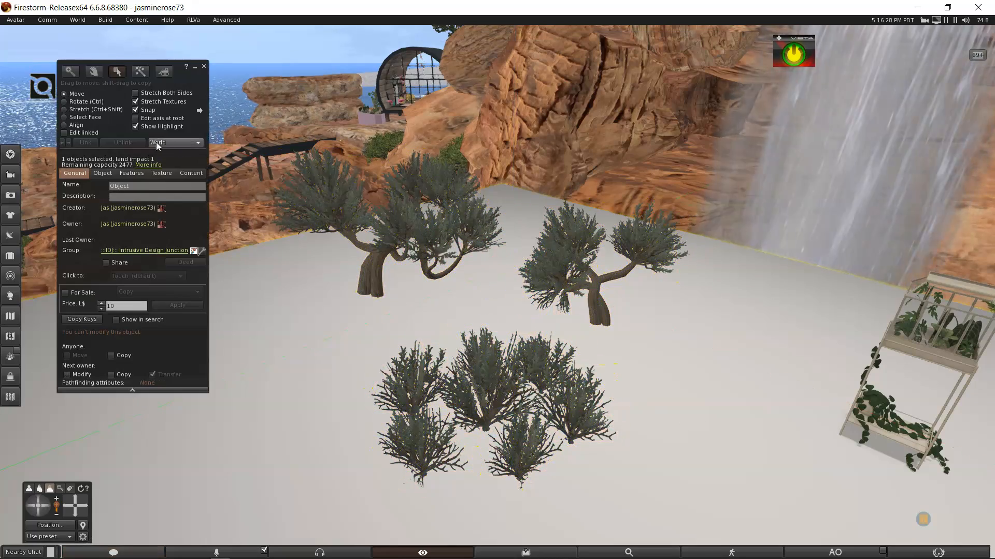
left_click(203, 67)
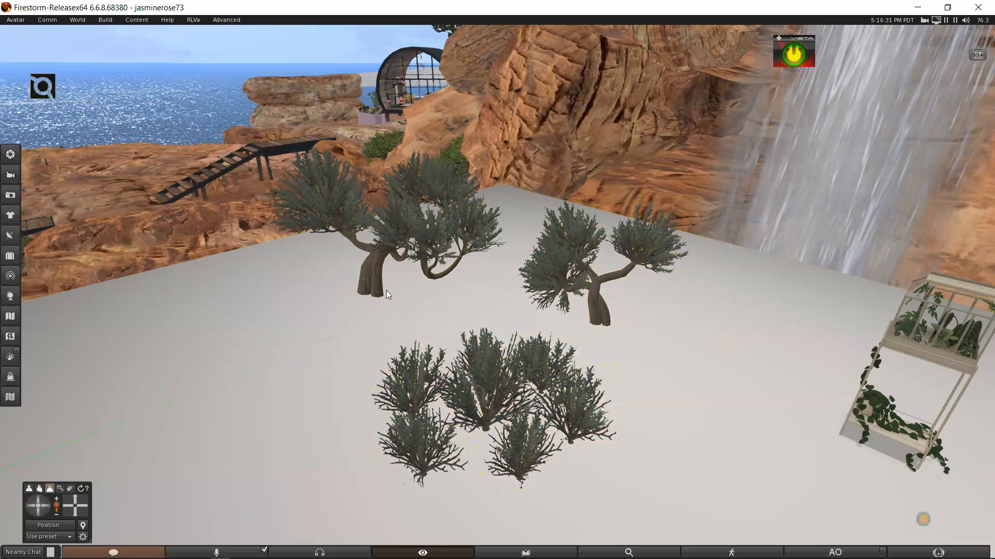
Edit only the front foliage of the larger sage tree, shift it to about X 58.542, Z 41.425, and finish editing
right_click(445, 239)
left_click(408, 238)
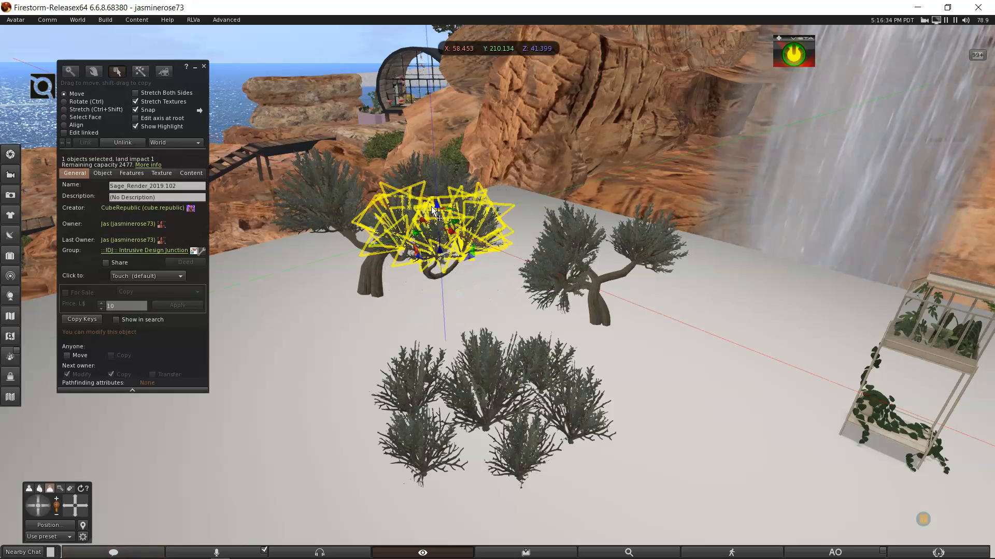
left_click_drag(435, 205, 547, 224)
key("Escape")
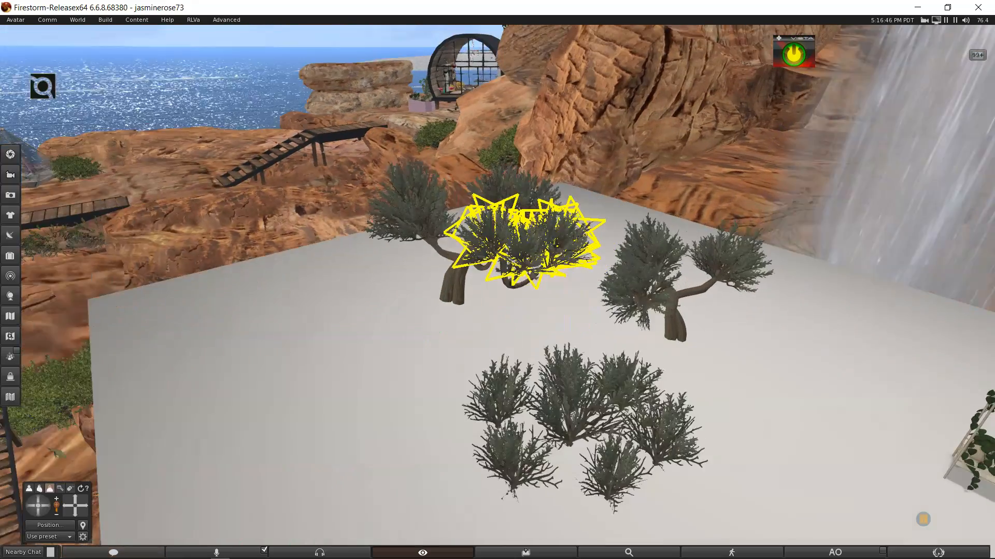
Reopen the tree parts for editing and select the outer and rear foliage individually to examine each one's land impact
key("ctrl+3")
key("Escape")
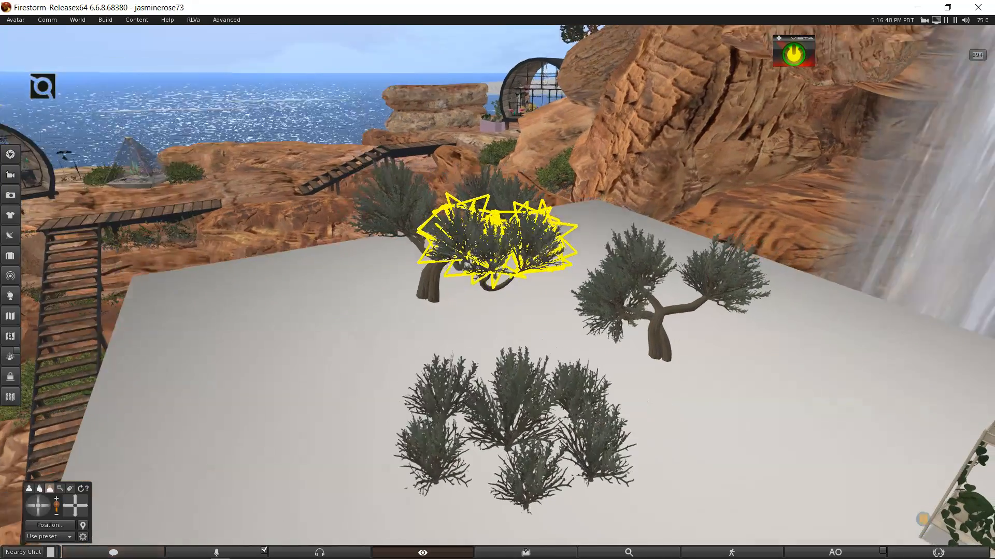
key("ctrl+3")
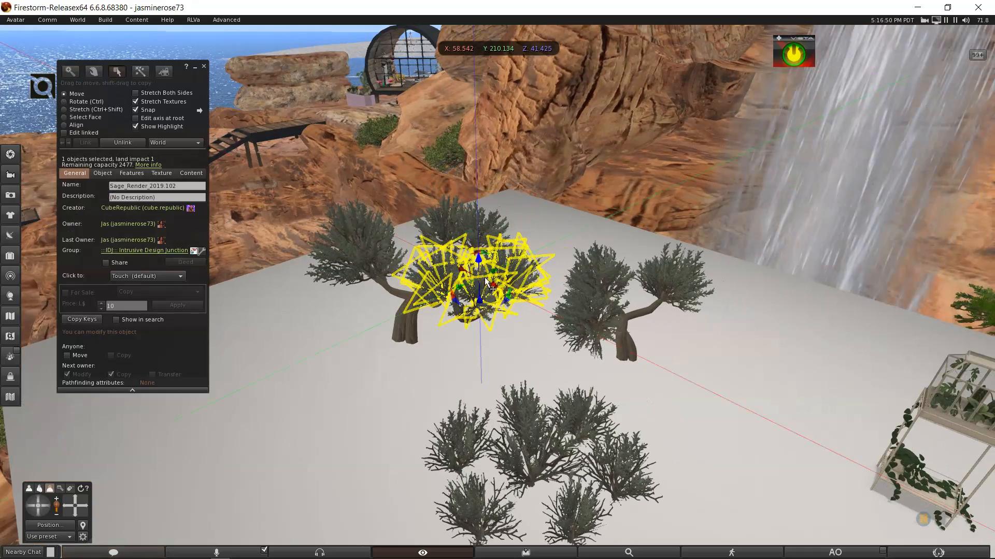
left_click(499, 287, "alt")
key("Escape")
key("ctrl+3")
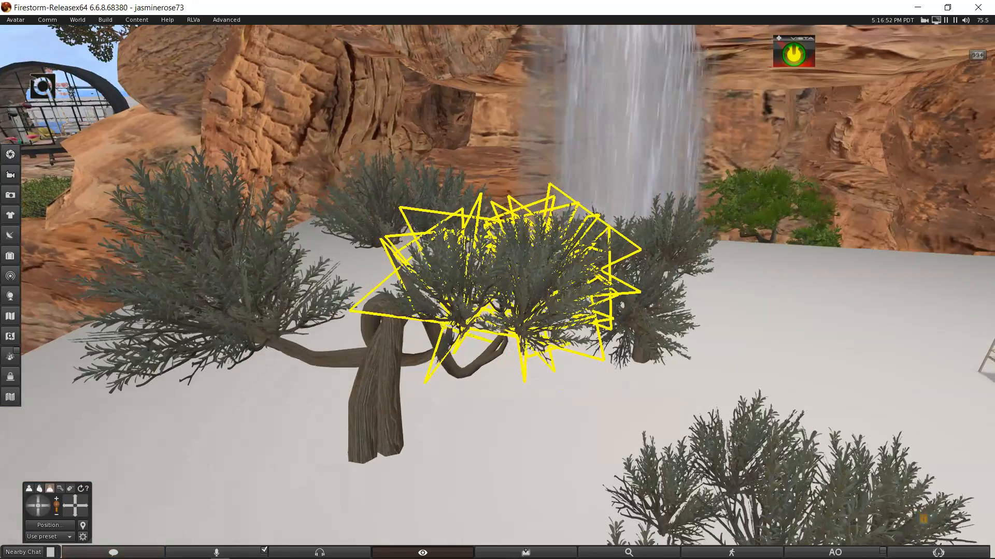
left_click(506, 290, "alt")
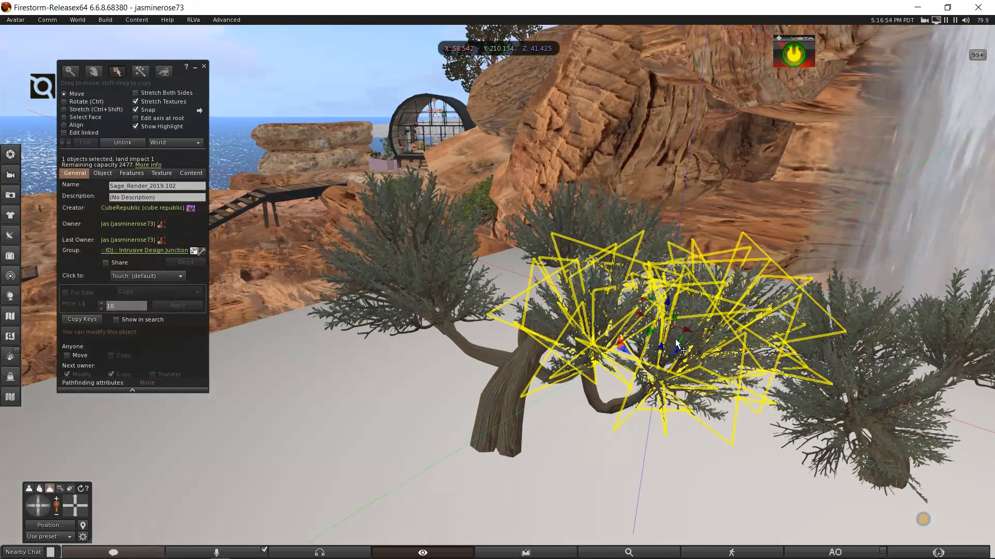
left_click(446, 267)
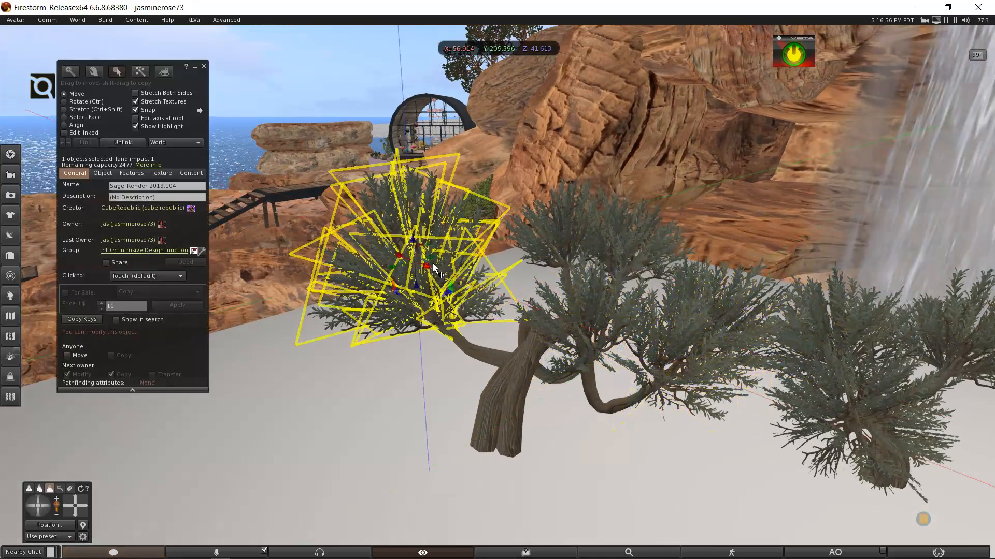
left_click(594, 251)
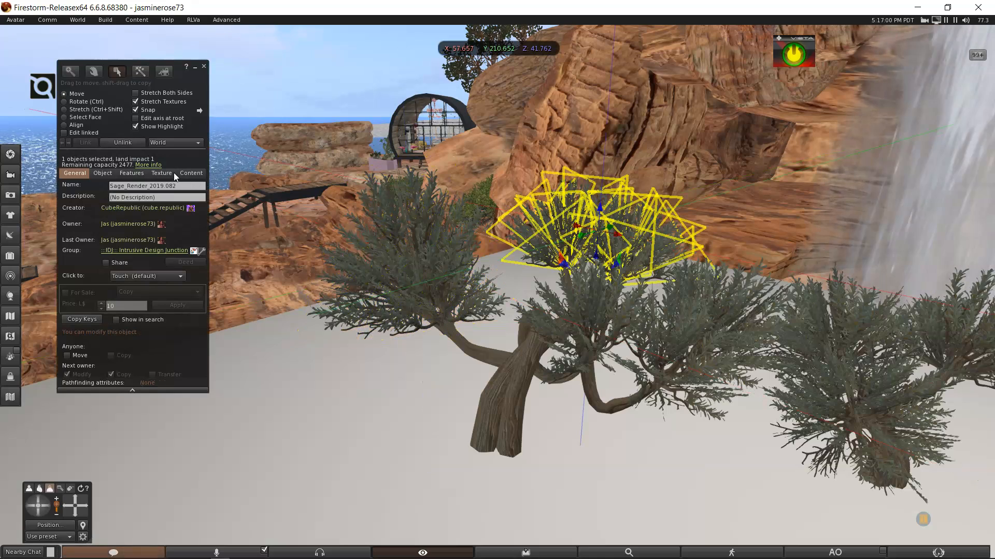
Select the larger tree's trunk with its three foliage parts and link them back into one object
left_click(510, 401)
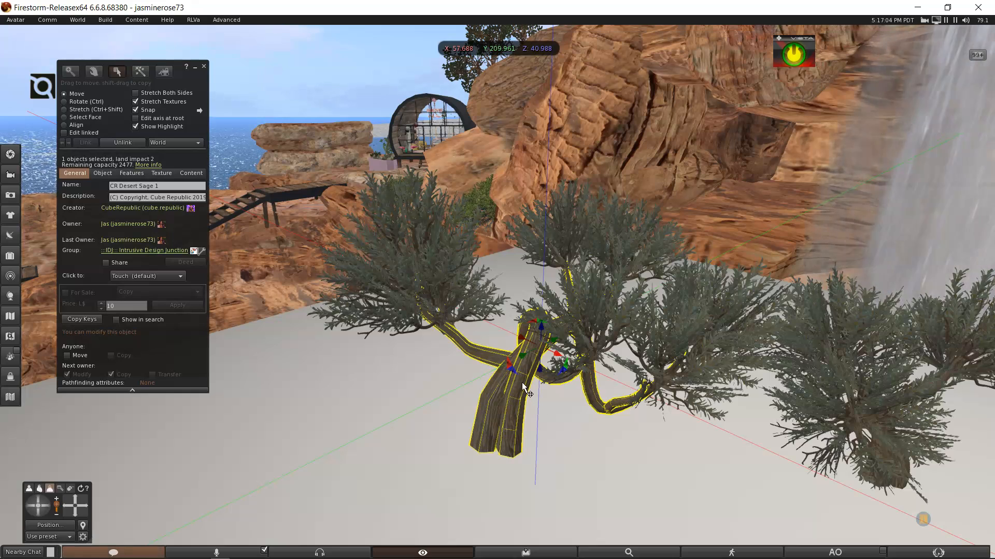
left_click(421, 284, "shift")
left_click(574, 235, "shift")
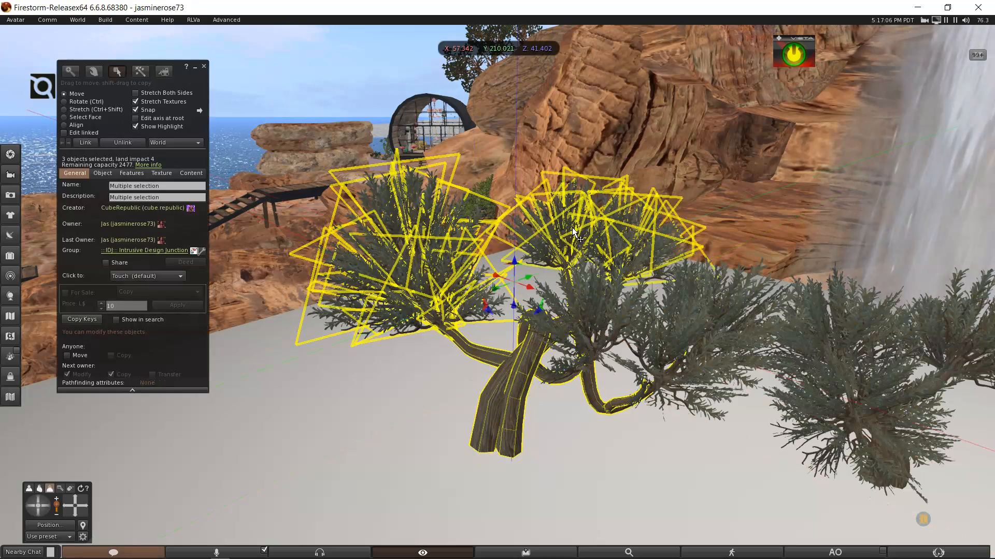
left_click(592, 306, "shift")
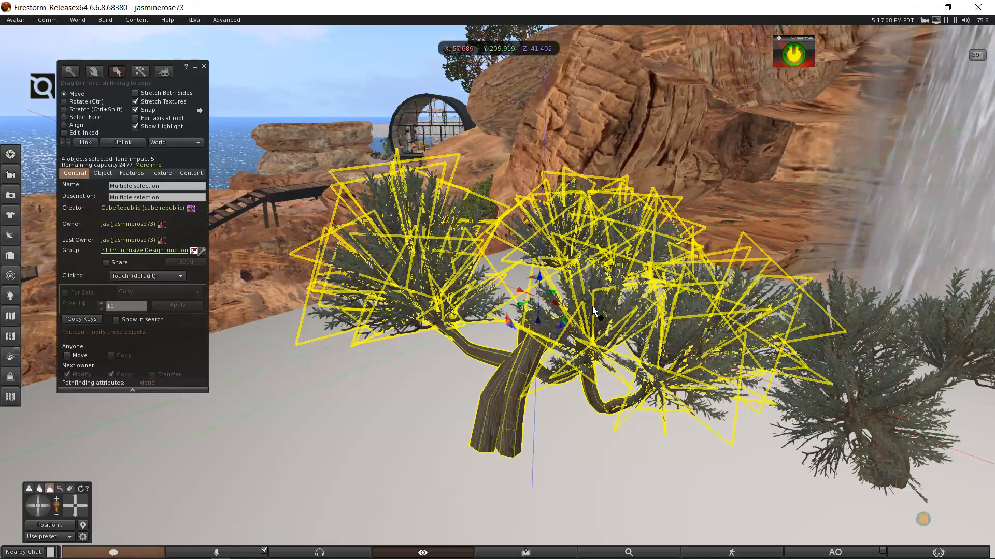
left_click_drag(593, 306, 494, 288, "ctrl+alt")
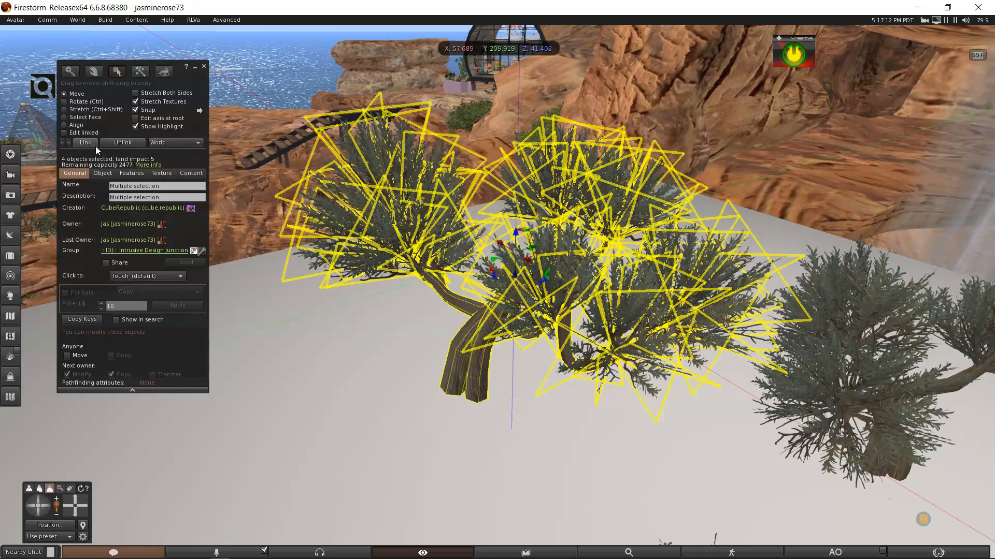
left_click(88, 142)
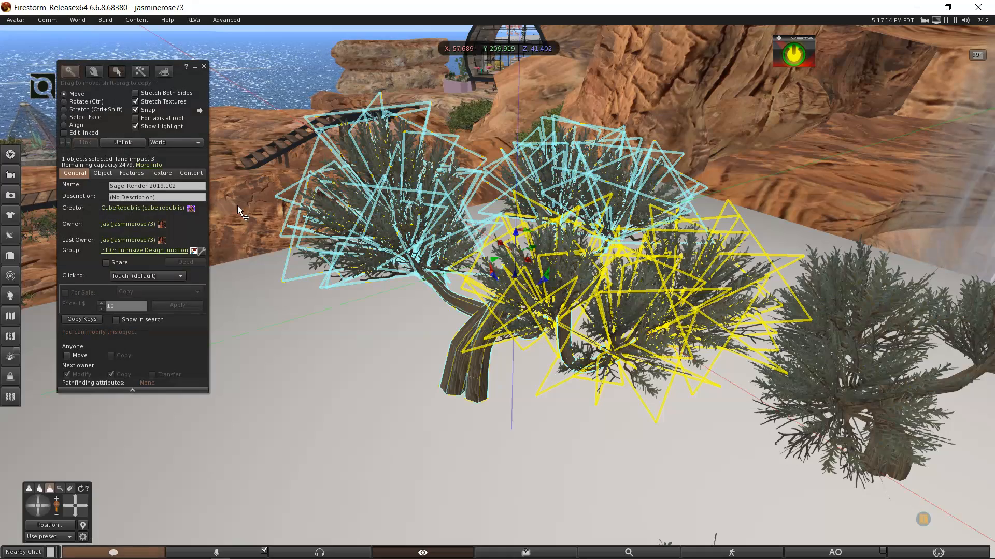
Move the relinked sage tree vertically, lowering it to about Z 41.033 on the platform
left_click_drag(521, 242, 520, 201)
scroll(557, 341, "down", 3)
left_click_drag(586, 335, 436, 294, "alt")
left_click(506, 290, "alt")
left_click_drag(506, 290, 473, 272, "alt")
left_click_drag(409, 212, 407, 223)
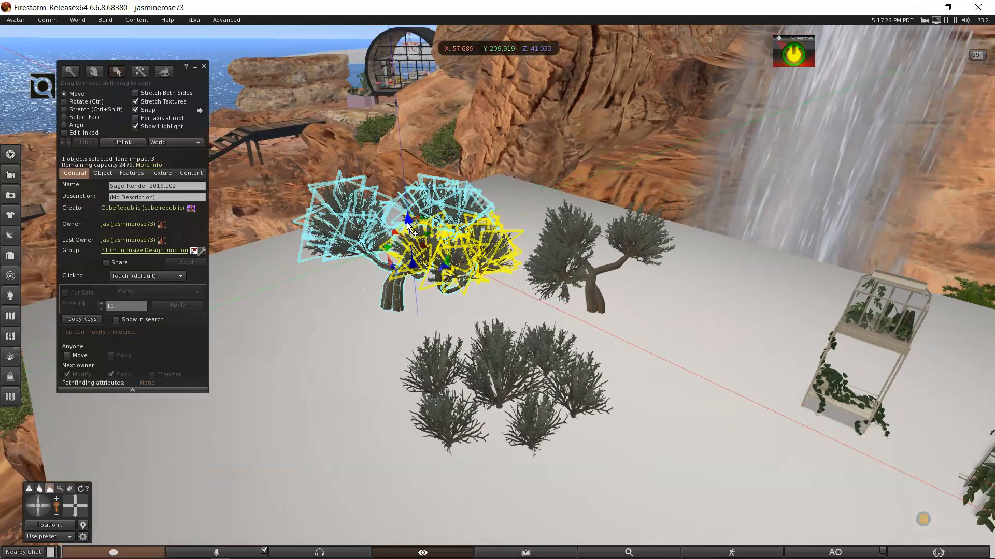
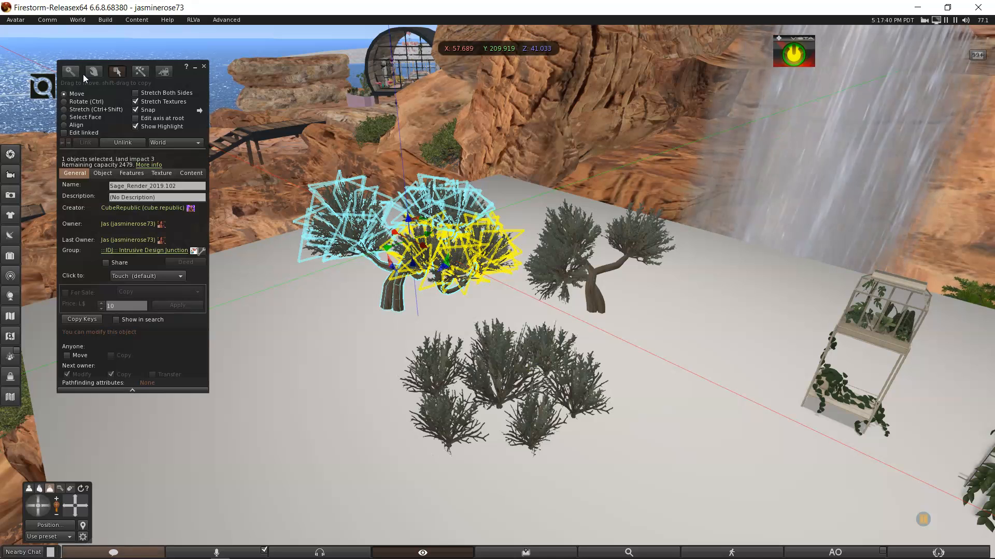
left_click_drag(421, 244, 395, 274)
left_click_drag(452, 288, 407, 271, "ctrl+alt")
left_click_drag(512, 315, 466, 315, "ctrl+alt")
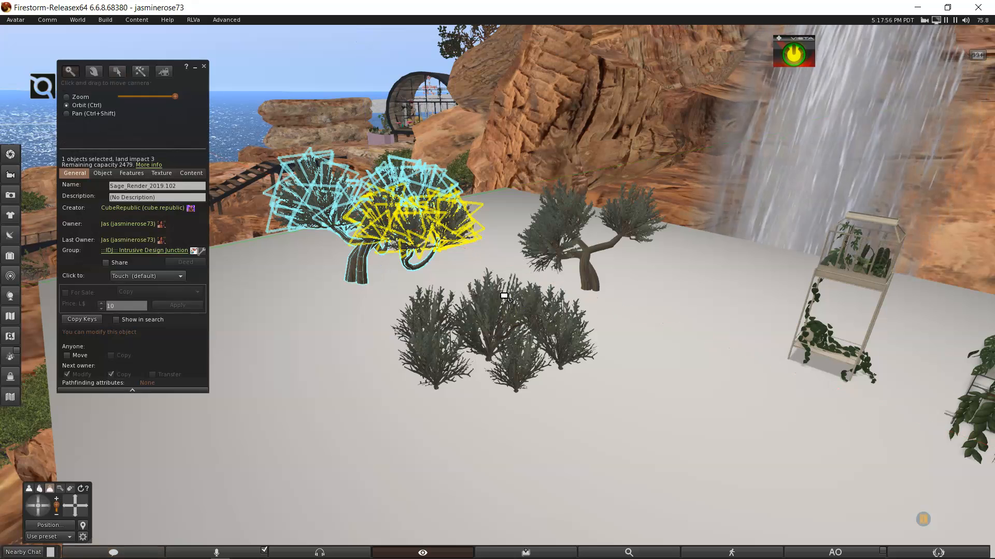
Finish editing the sage tree and open the small greenhouse and wall bar plant display in turn to examine their land impact
left_click_drag(552, 337, 466, 284, "ctrl+alt")
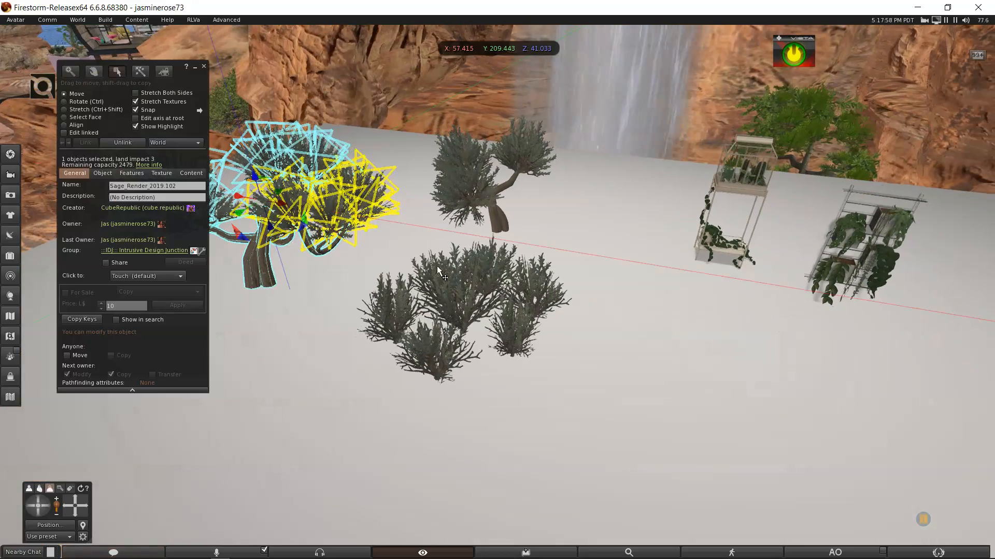
left_click(205, 67)
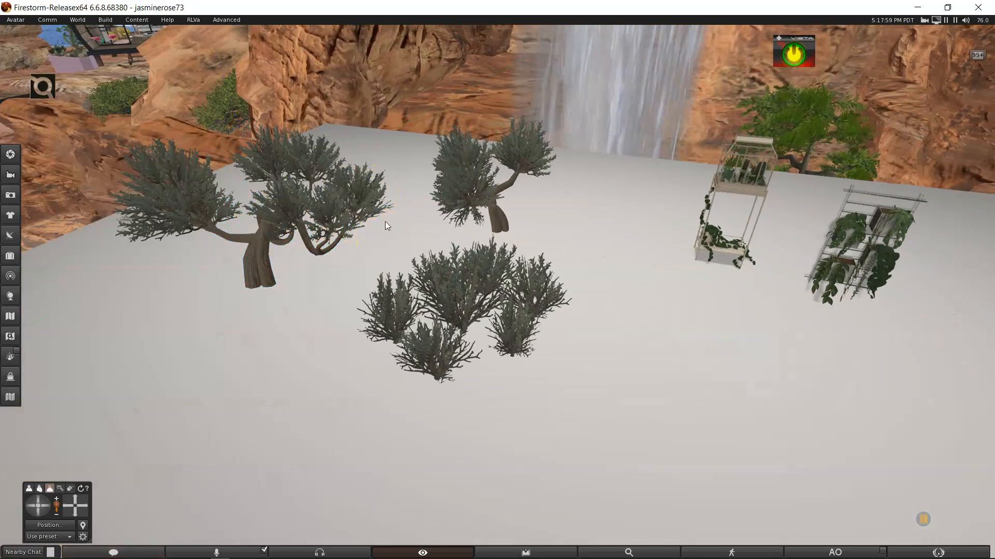
left_click_drag(561, 247, 498, 293, "ctrl+alt")
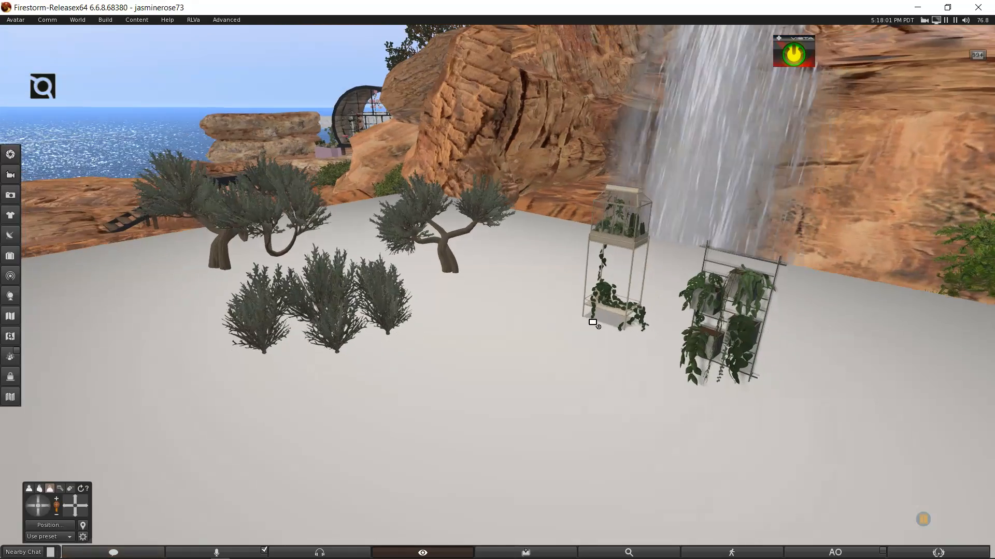
left_click(575, 300, "alt")
left_click_drag(569, 304, 498, 259, "alt")
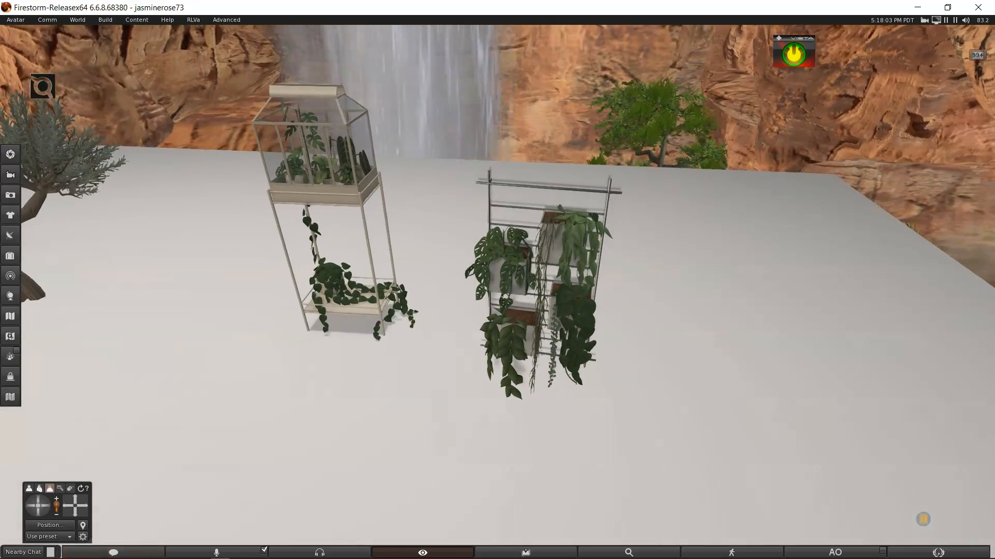
left_click(352, 207)
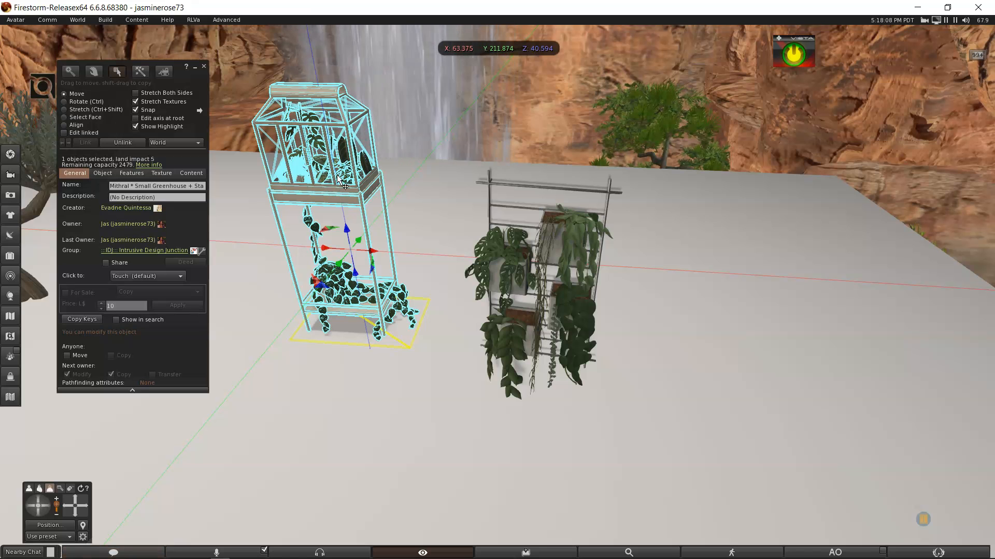
left_click(501, 280)
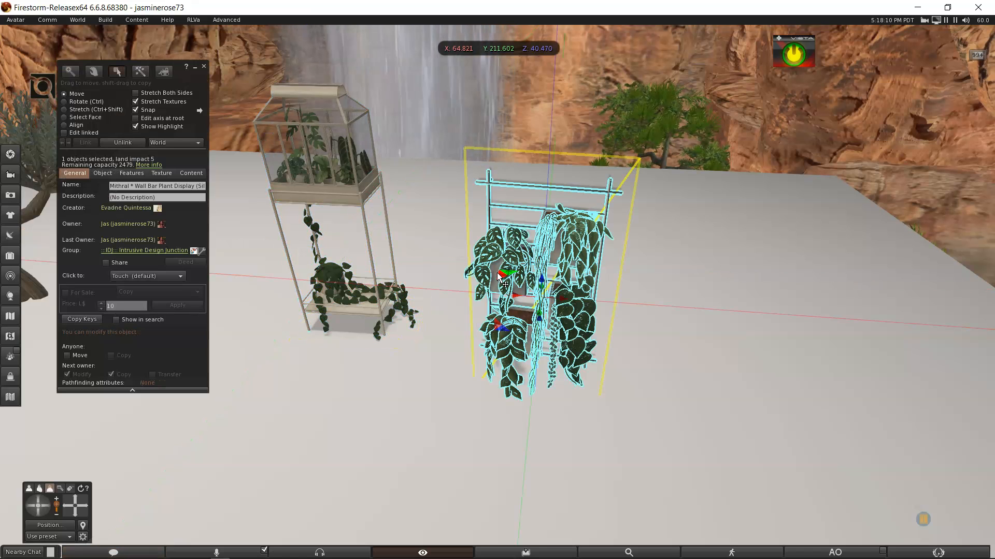
Add the small greenhouse to the wall bar plant display selection and link both into one object
left_click(328, 173, "shift")
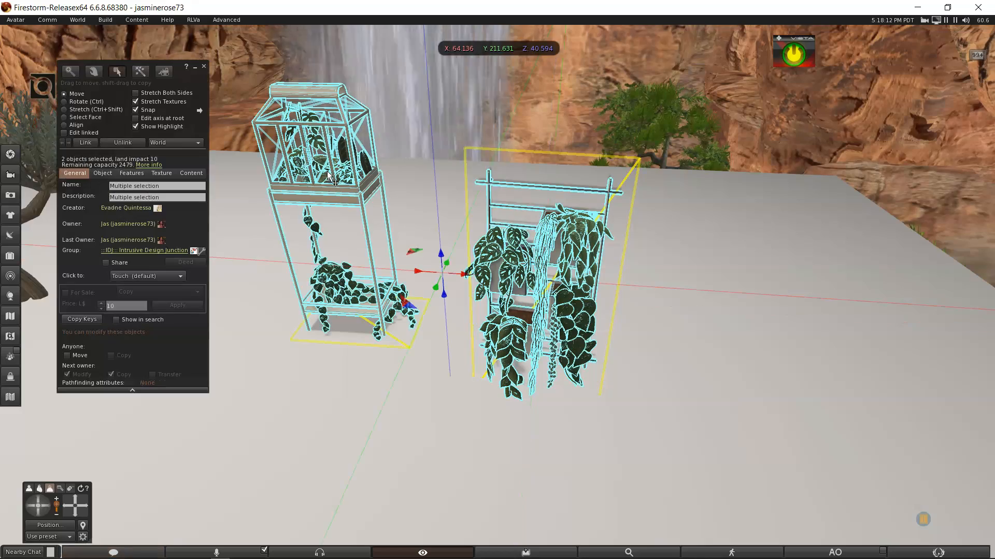
mouse_move(482, 295)
left_mouse_down("ctrl+alt")
mouse_move(422, 296)
mouse_move(496, 292)
left_mouse_up("ctrl+alt")
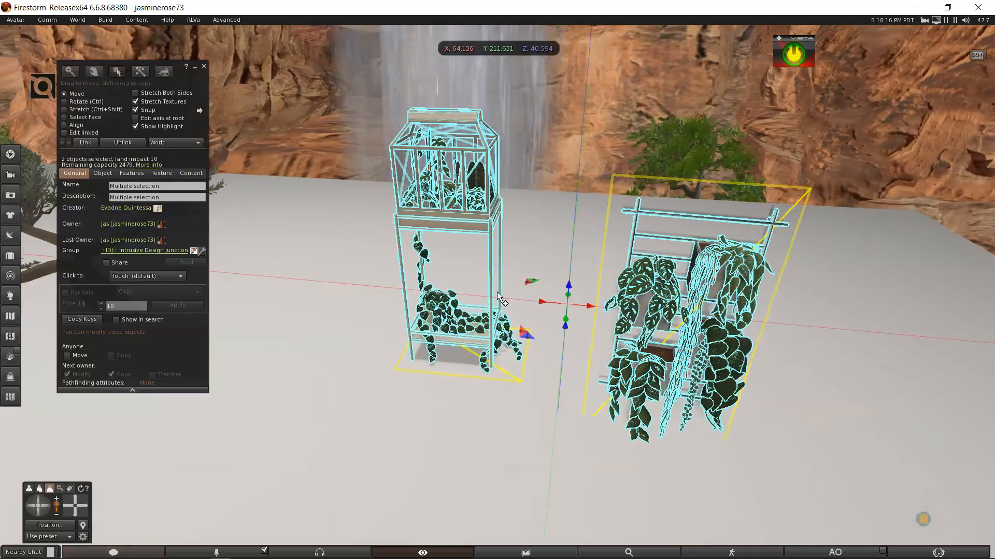
left_click(84, 143)
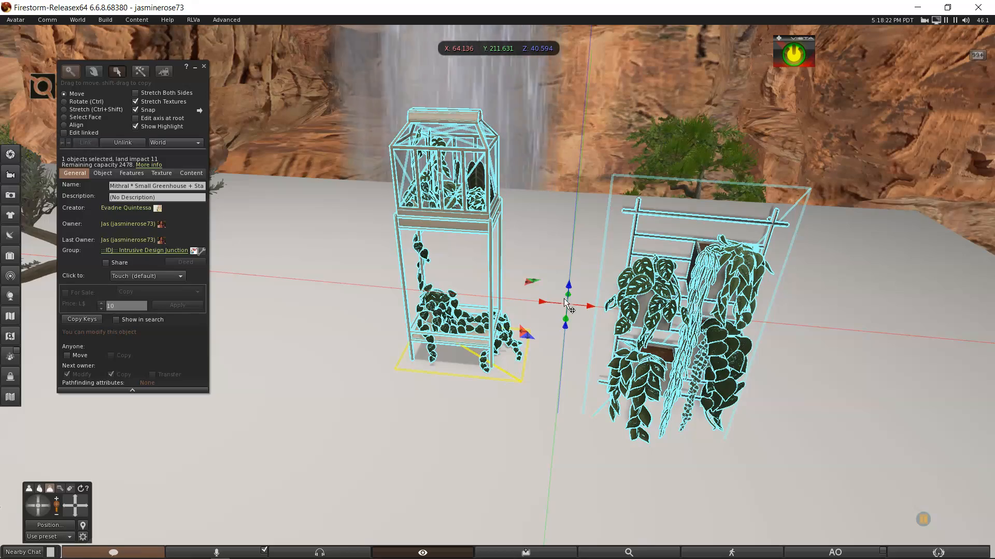
Add the smaller sage tree's foliage pieces and trunk to the selected greenhouse and plant display, and link everything into one object
left_click_drag(624, 322, 590, 321, "alt")
left_click_drag(330, 187, 295, 187, "ctrl+alt")
left_click_drag(499, 298, 522, 282, "ctrl+alt")
left_click(553, 231, "shift")
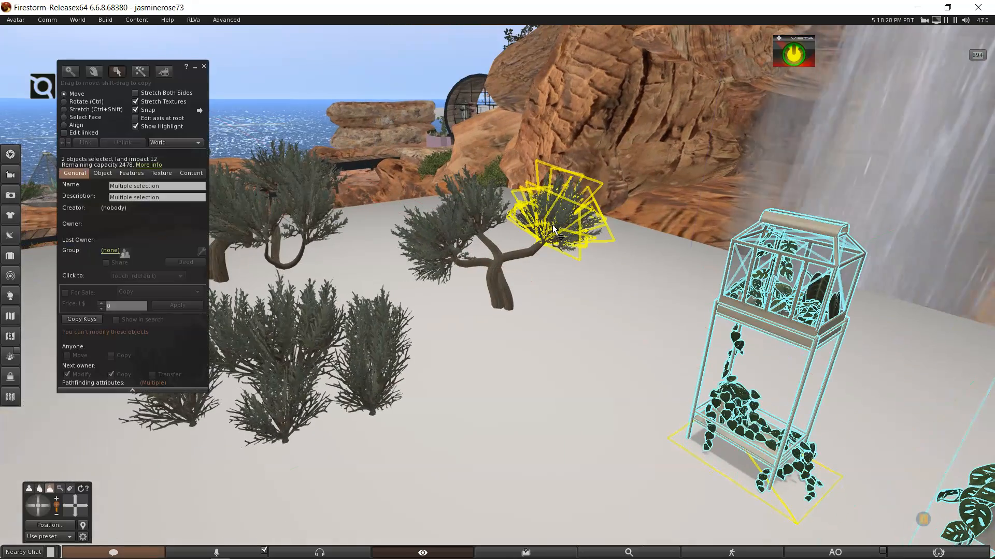
left_click(452, 238, "shift")
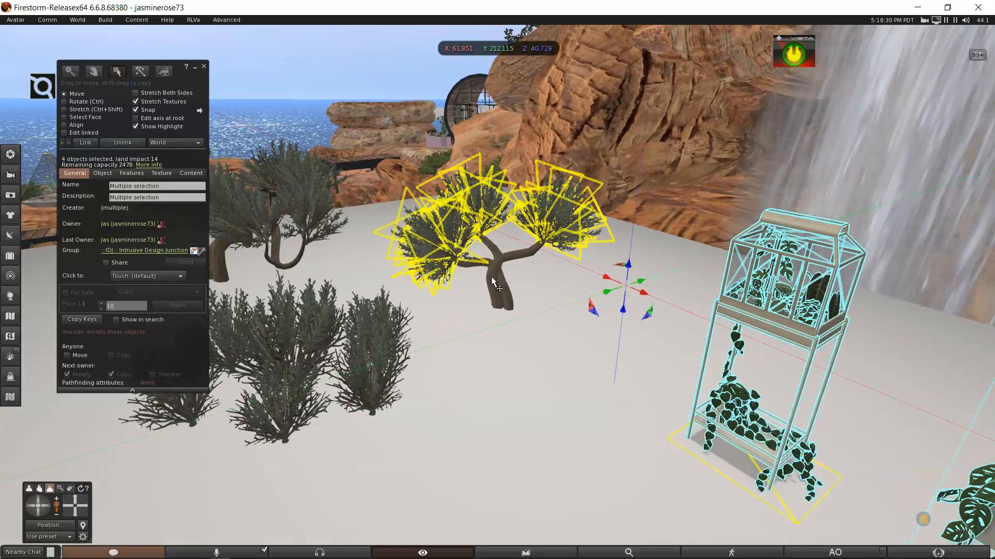
left_click(497, 288, "shift")
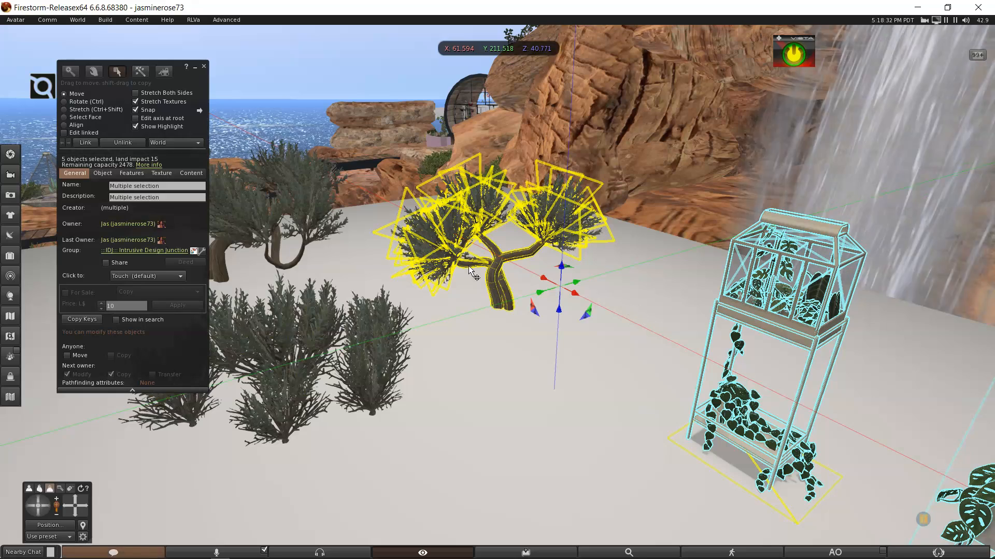
left_click(85, 143)
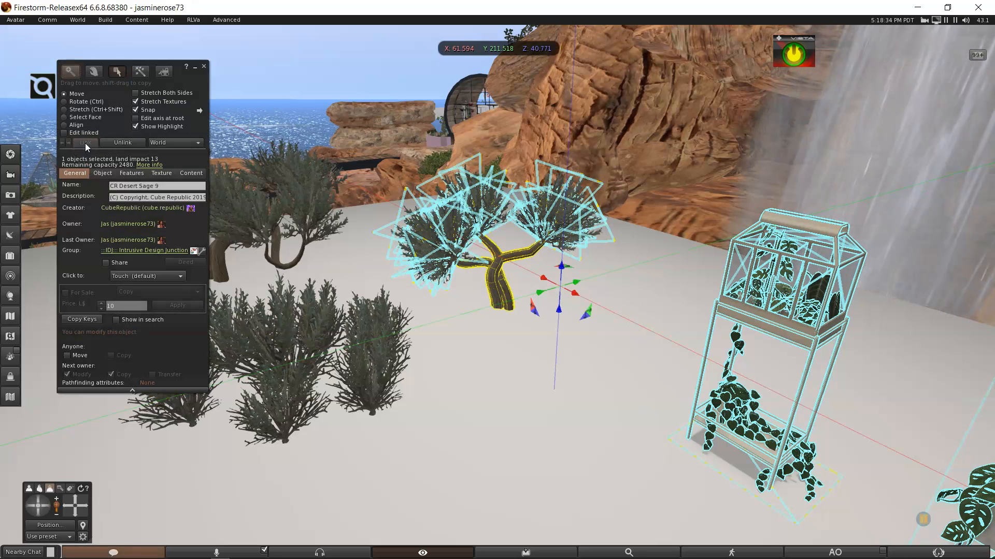
Raise the linked tree, greenhouse and plant display together to about Z 40.893
scroll(606, 355, "down", 3)
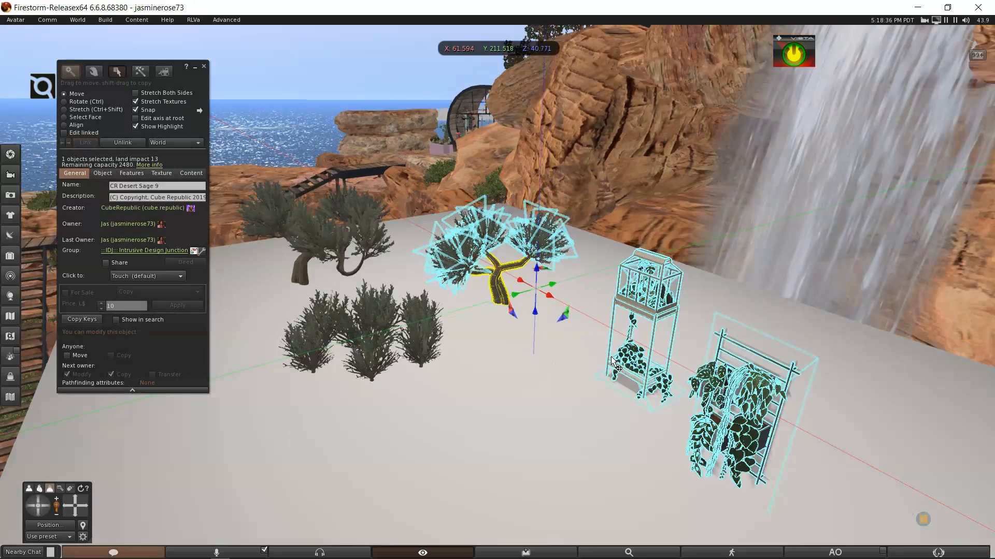
left_click_drag(539, 280, 566, 266)
left_click_drag(645, 345, 709, 344, "alt")
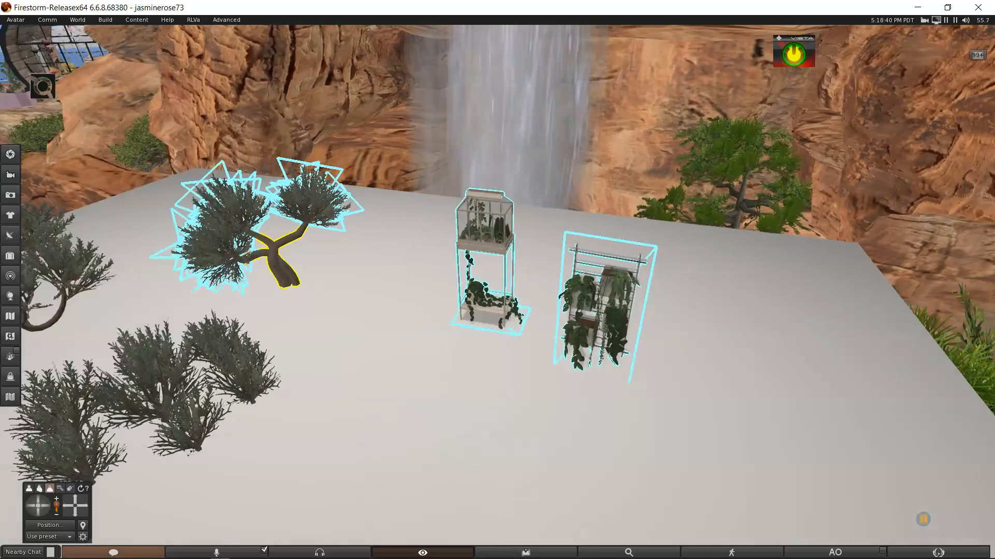
Enable editing of linked parts and move only the wall display's frame with its metal planters to about X 66.039
scroll(498, 293, "up", 3)
left_click_drag(498, 293, 499, 291, "alt")
left_click_drag(653, 331, 620, 295, "ctrl+alt")
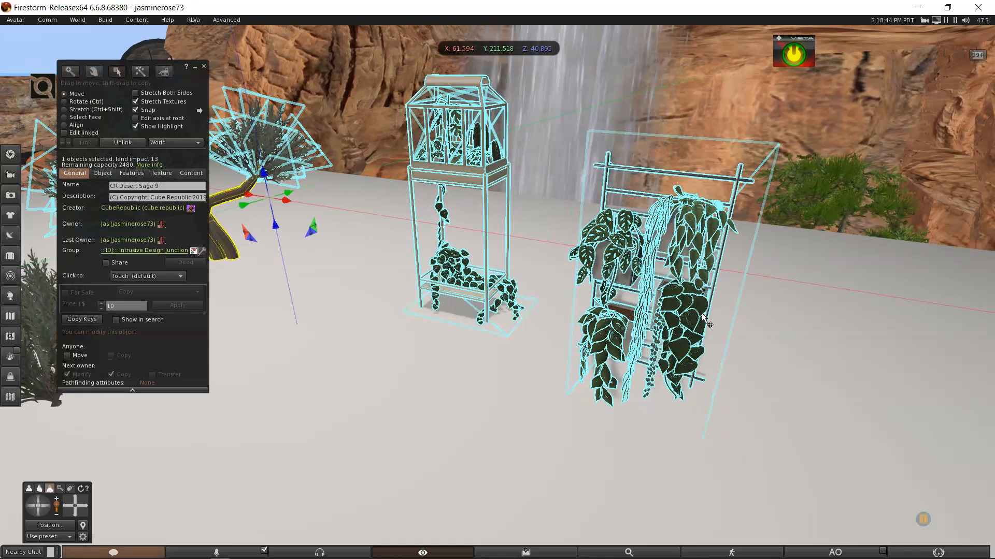
left_click(65, 134)
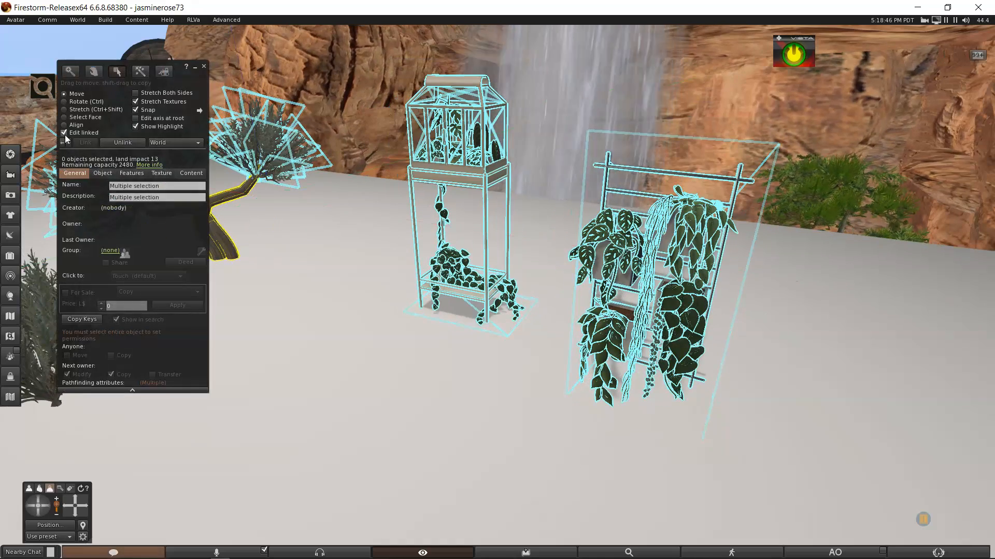
left_click(622, 271)
left_click(651, 297, "alt")
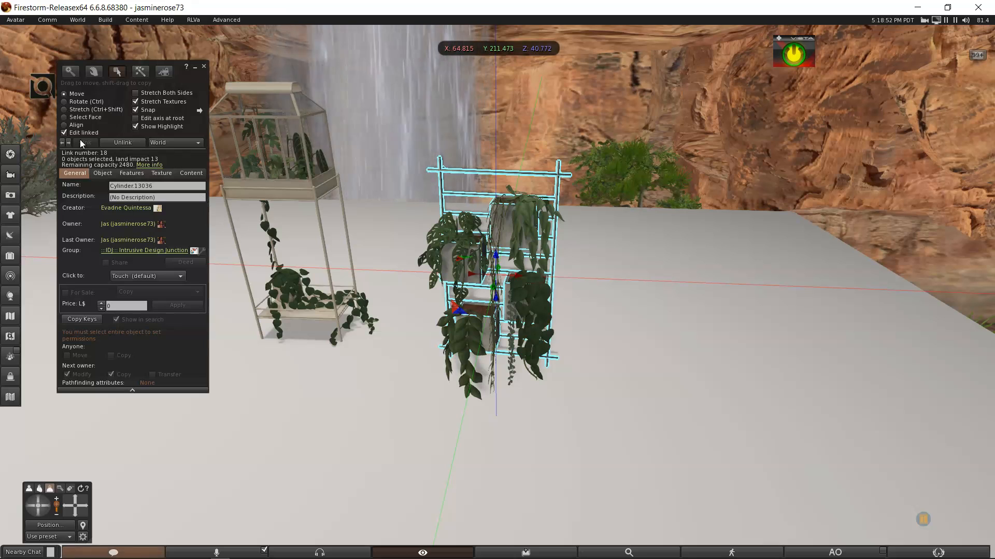
left_click_drag(520, 281, 721, 284)
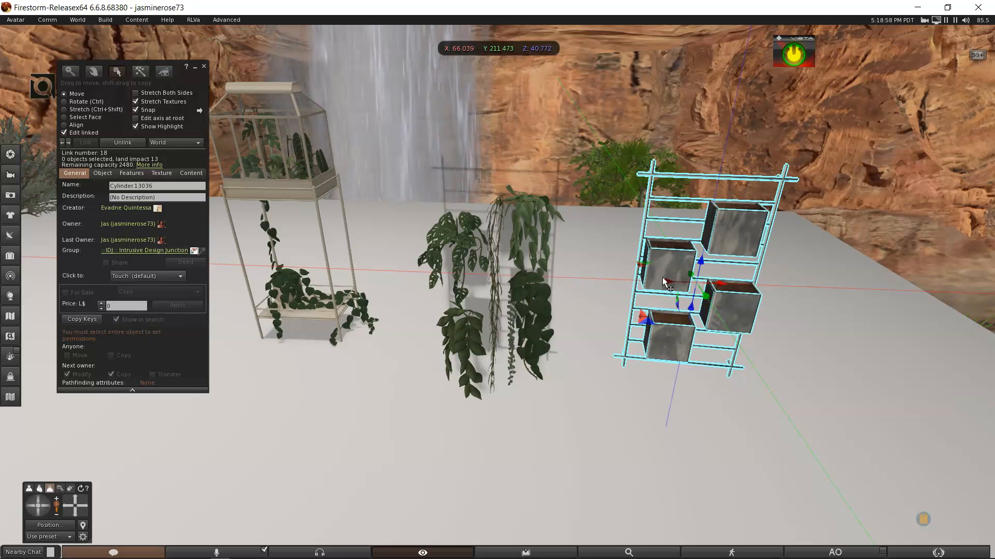
Move the dark broad-leaved hanging plant over beside the frame and lower the small trailing string plant to about Z 40.248
left_click_drag(542, 321, 501, 354, "ctrl+alt")
scroll(498, 284, "up", 4, "ctrl+alt")
left_click_drag(498, 284, 575, 165, "ctrl+alt")
left_click(494, 169)
left_click(528, 337)
left_click_drag(524, 327, 568, 383)
left_click(464, 381)
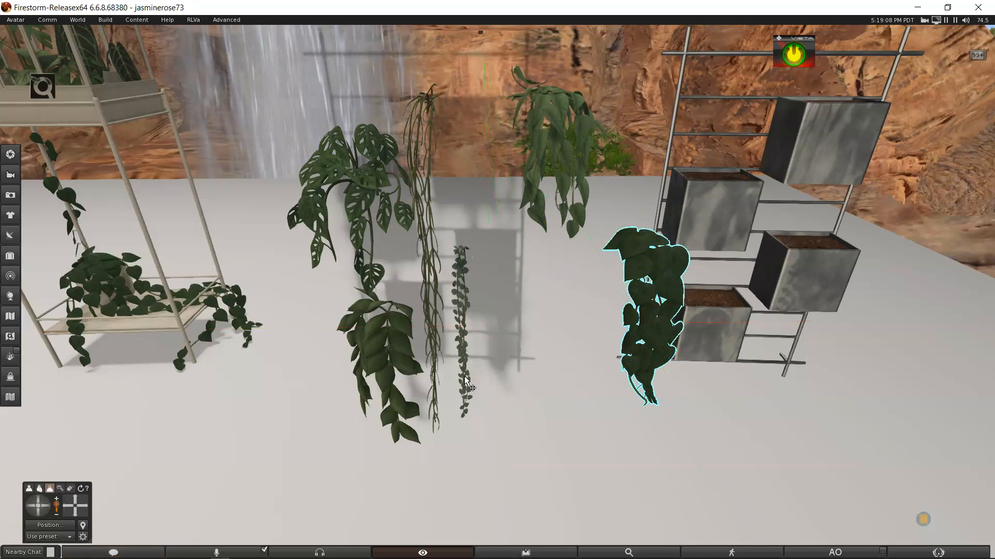
left_click_drag(465, 318, 470, 367)
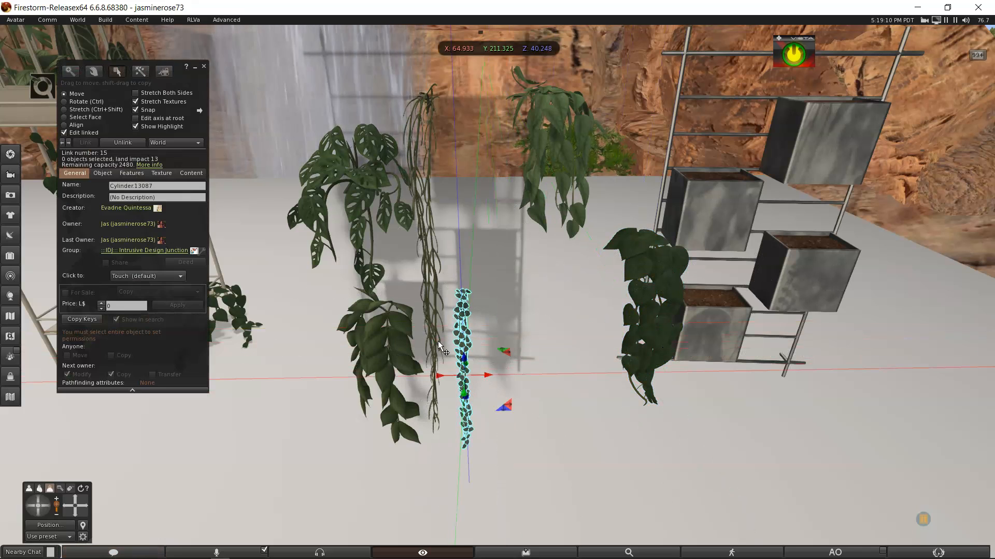
Shift the long trailing vine toward the greenhouse and move the lower leafy plant over beside the planter frame
left_click(435, 332)
left_click_drag(451, 290, 325, 314)
left_click(397, 361)
left_click_drag(401, 370, 611, 387)
Raise only the monstera plant to about Z 41.118 and finish editing the linked parts
left_click(366, 200)
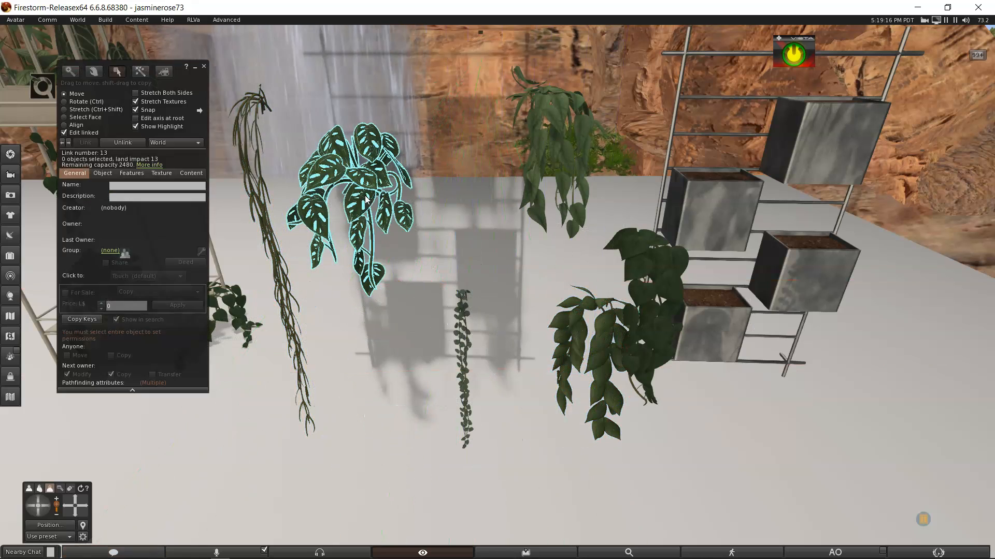
left_click_drag(351, 199, 345, 147)
left_click_drag(495, 281, 555, 293, "alt")
scroll(501, 311, "up", 5, "ctrl+alt")
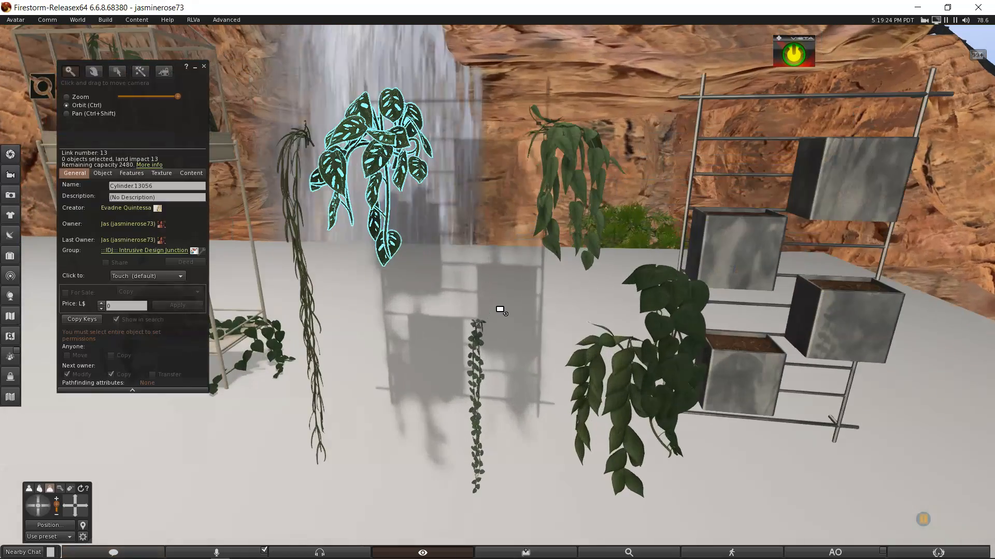
scroll(500, 310, "down", 2, "ctrl+alt")
scroll(501, 310, "down", 2, "ctrl+alt")
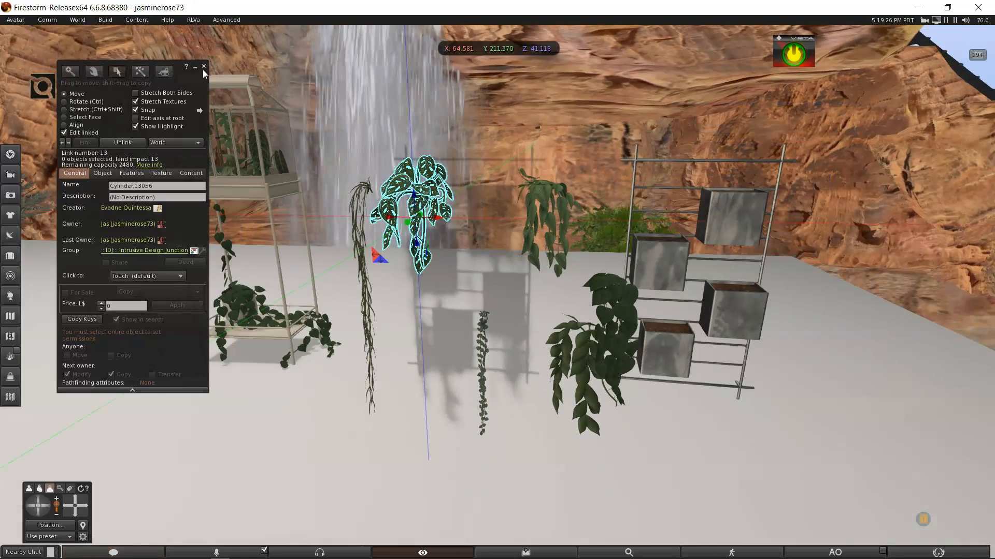
key("Escape")
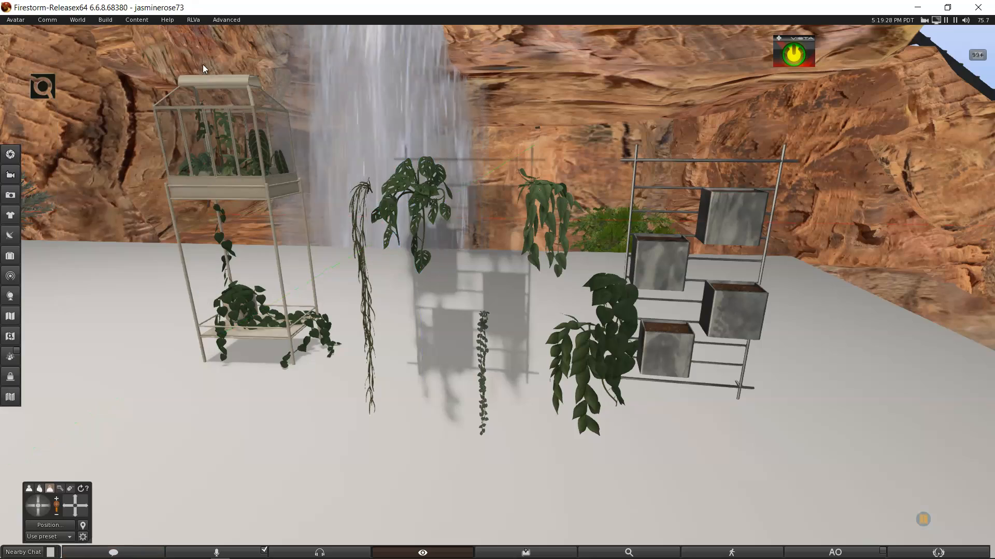
Reopen the whole linked set for editing and raise it to about Z 41.250
scroll(423, 427, "down", 3)
left_click_drag(414, 415, 380, 450, "ctrl+alt")
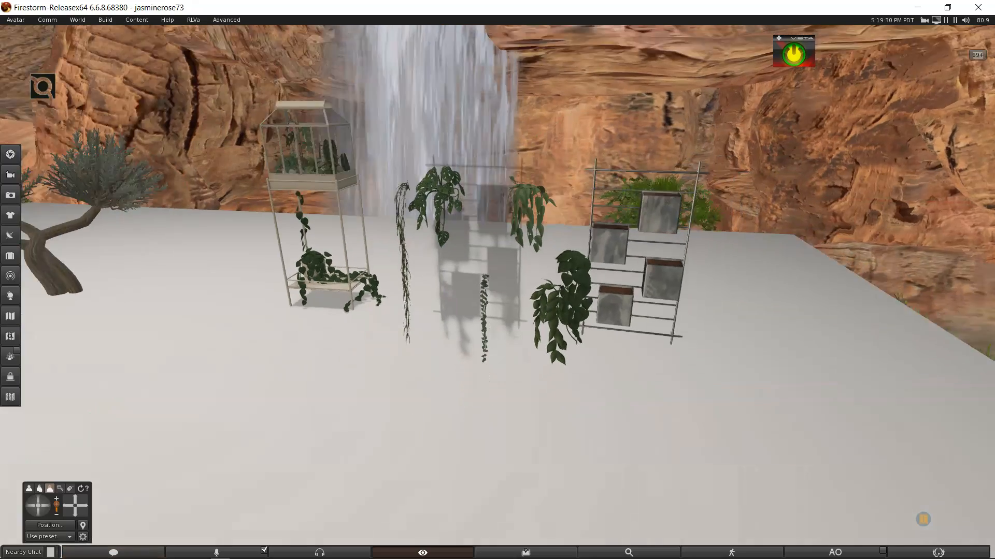
left_click_drag(514, 253, 499, 253, "ctrl+alt")
right_click(487, 200)
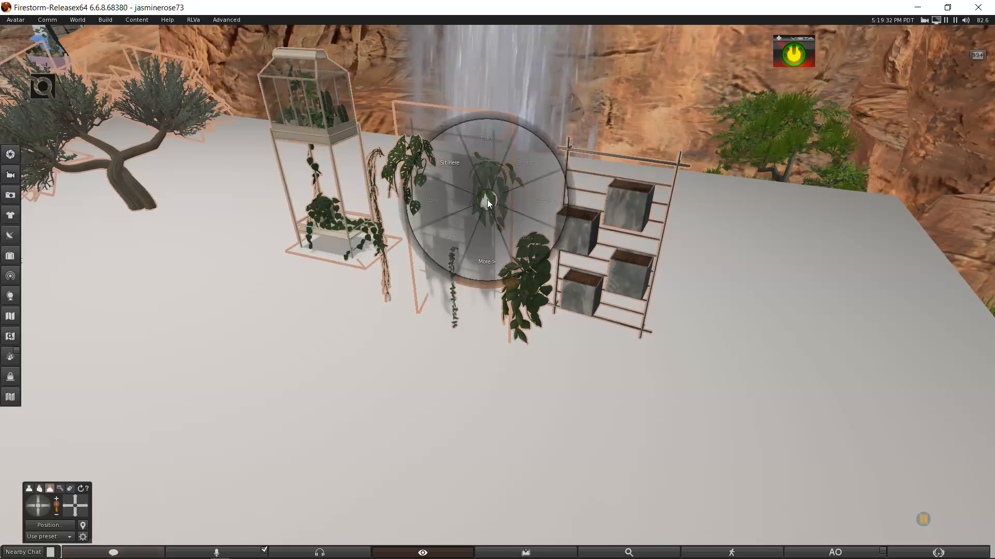
left_click(509, 223)
scroll(431, 271, "down", 4)
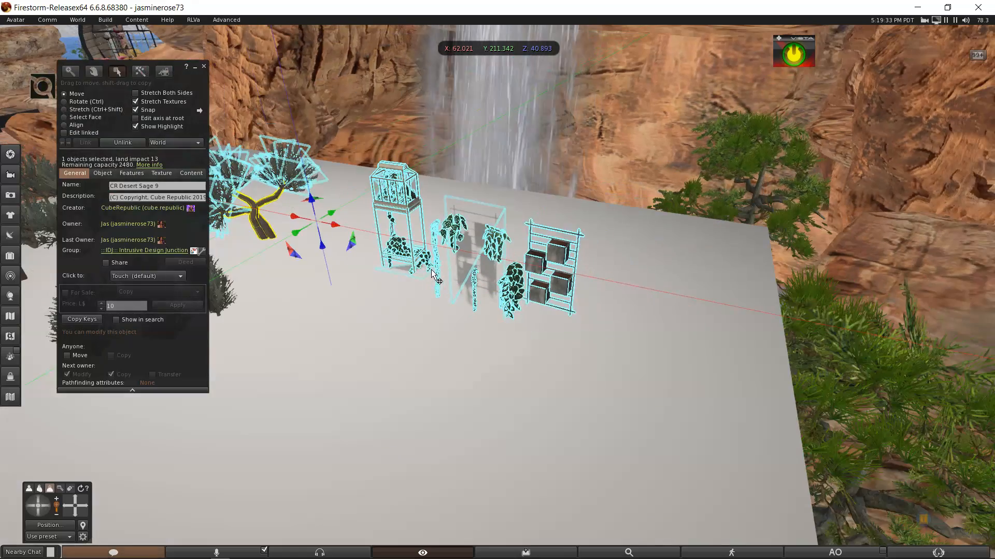
scroll(414, 269, "down", 2)
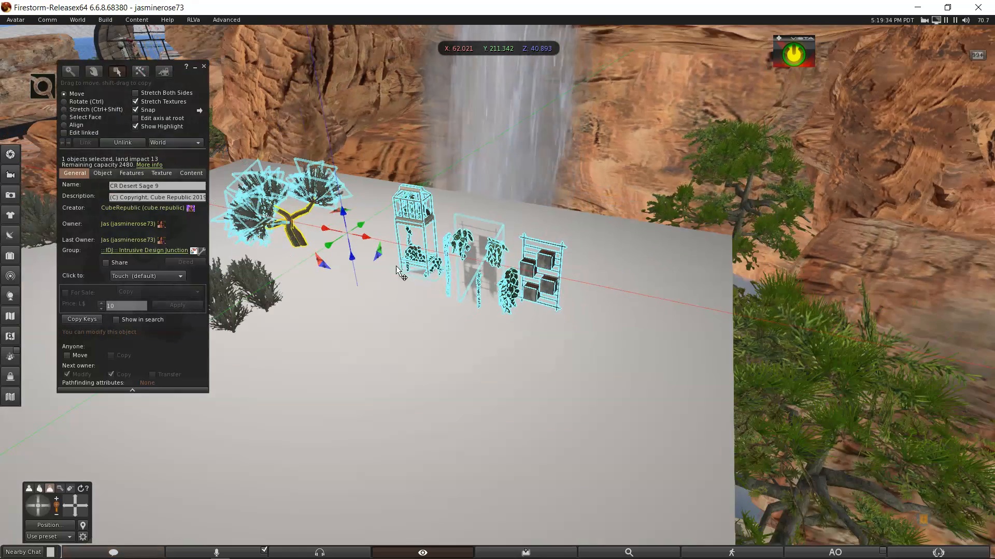
left_click_drag(343, 210, 377, 201)
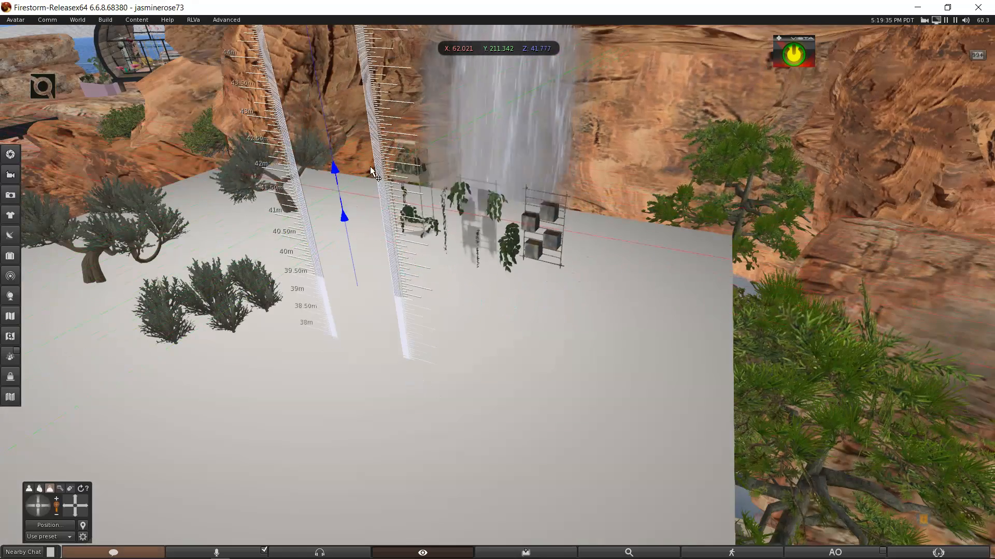
Unlink the combined tree, greenhouse and plant display into separate objects, confirming the unlink
left_click(489, 268, "ctrl+alt")
scroll(490, 269, "up", 5, "ctrl+alt")
left_click_drag(497, 321, 479, 308, "ctrl+alt")
scroll(253, 235, "down", 6)
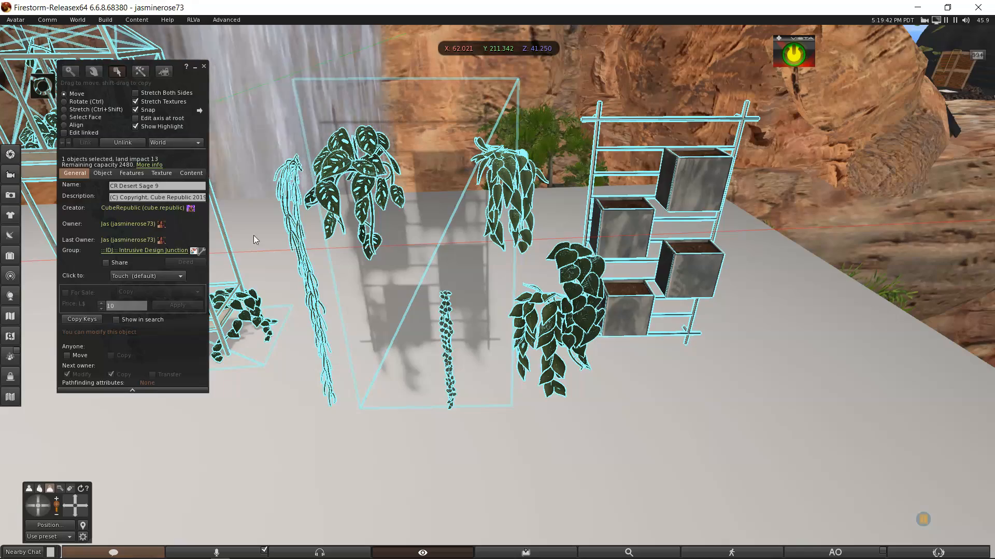
left_click_drag(372, 265, 456, 297, "ctrl+alt")
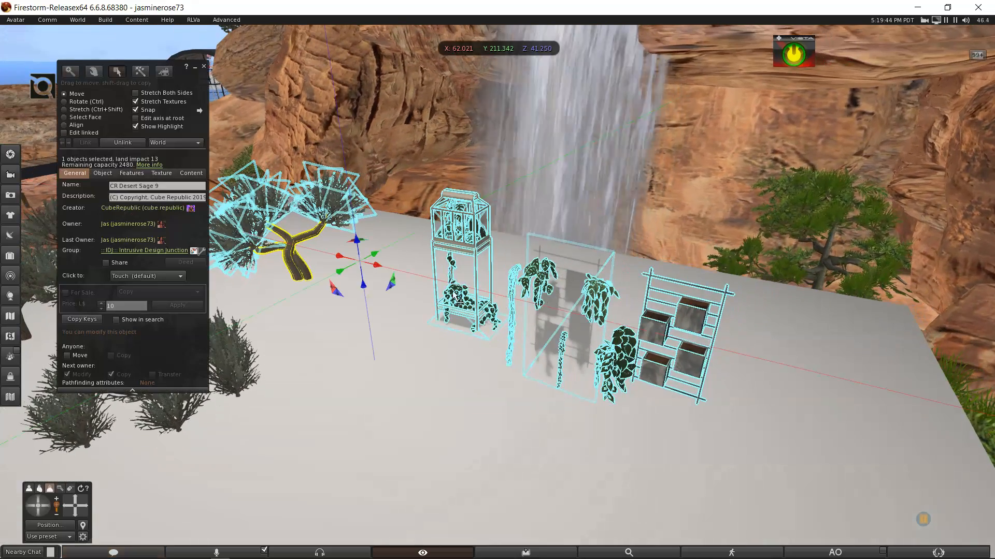
left_click(120, 143)
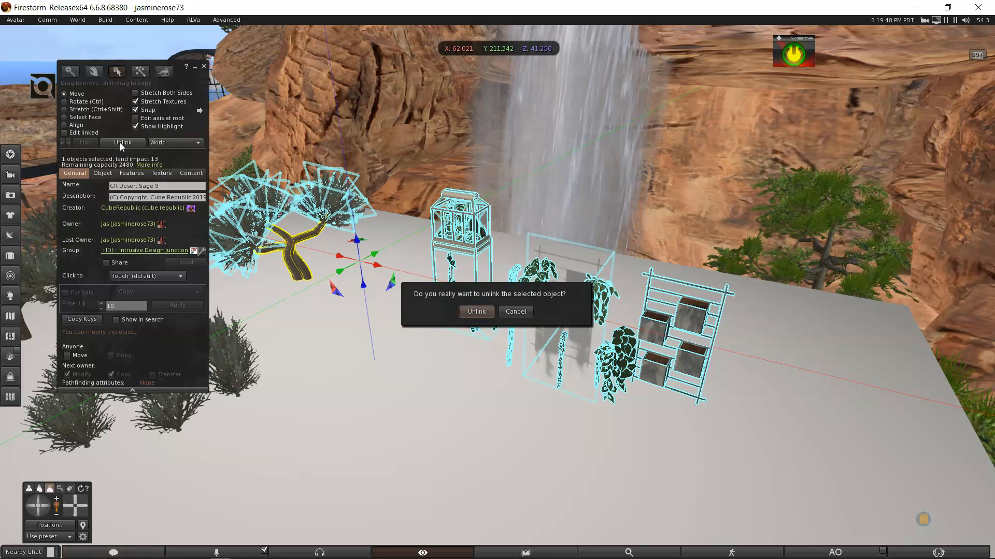
left_click(477, 311)
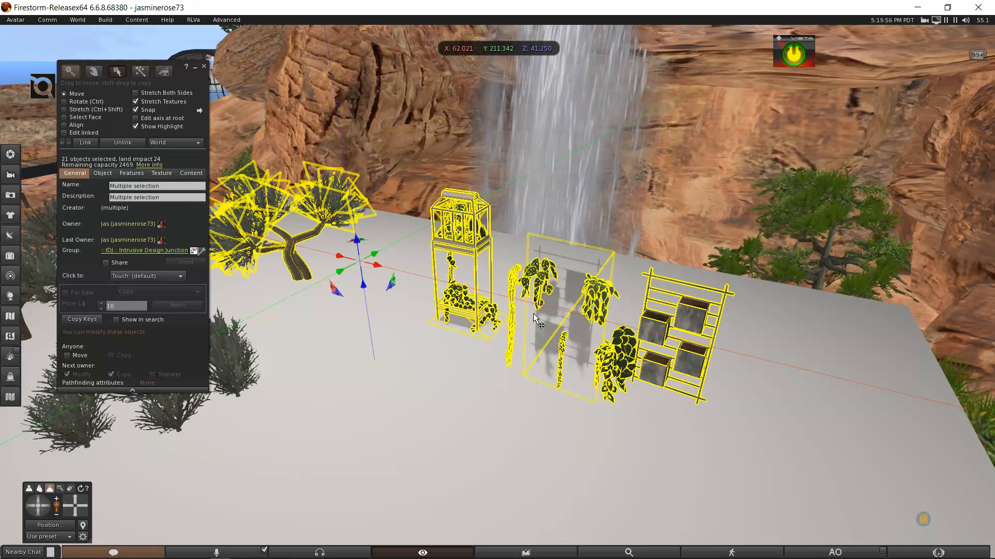
Select the separated greenhouse case and move it off its stand toward the tree, to about X 63.300, Y 210.267, Z 41.867
left_click(543, 292, "shift")
left_click(528, 358)
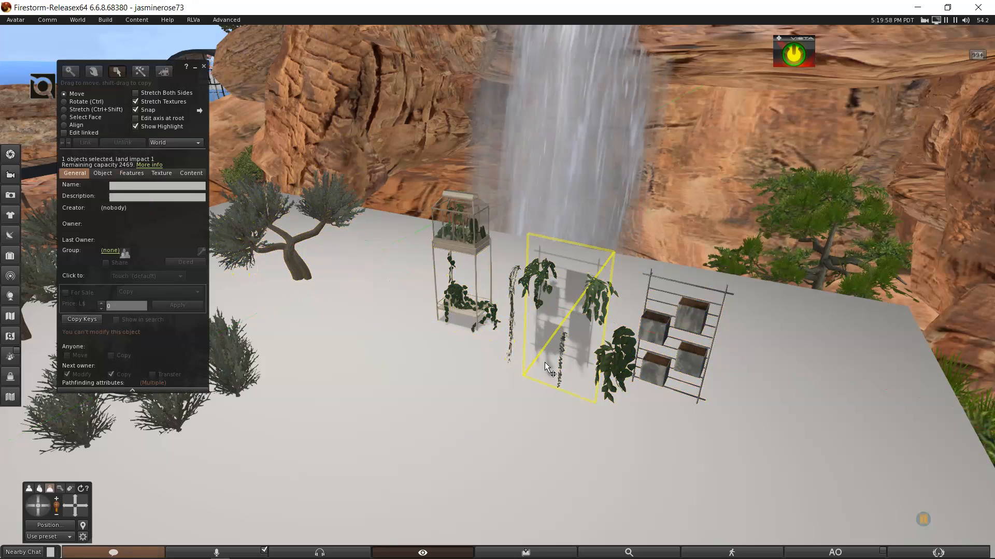
left_click(539, 284)
left_click(439, 234)
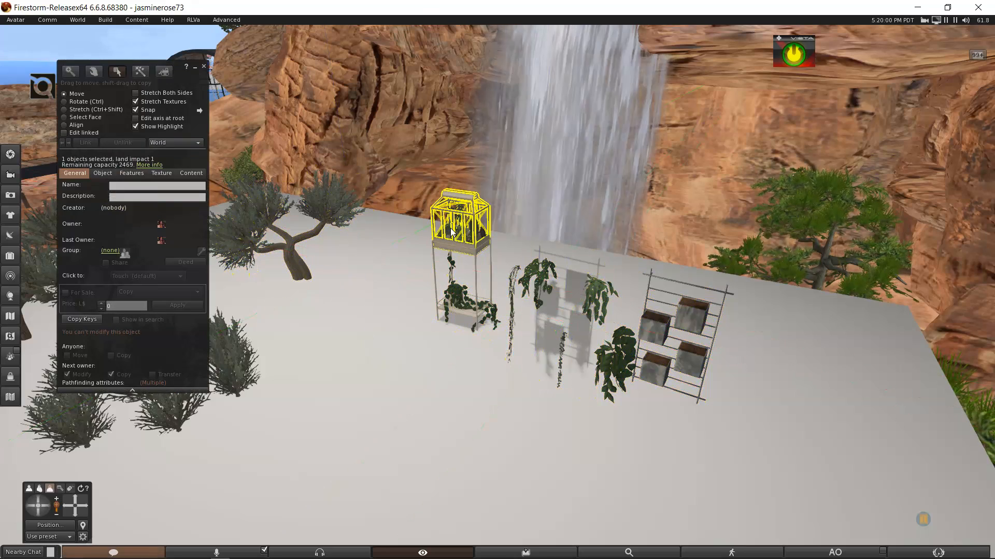
left_click_drag(452, 233, 394, 286)
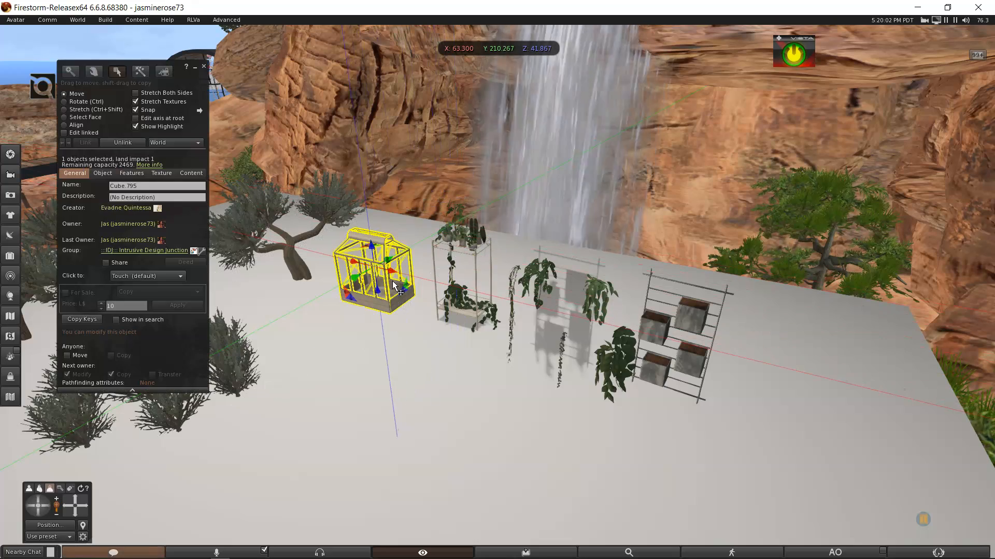
Move a small potted plant from the stand toward the planter frame and place the trailing ivy on the ground in front of the greenhouse
left_click(462, 242)
left_click_drag(480, 242, 543, 253)
left_click(469, 306)
left_click_drag(472, 310, 446, 340)
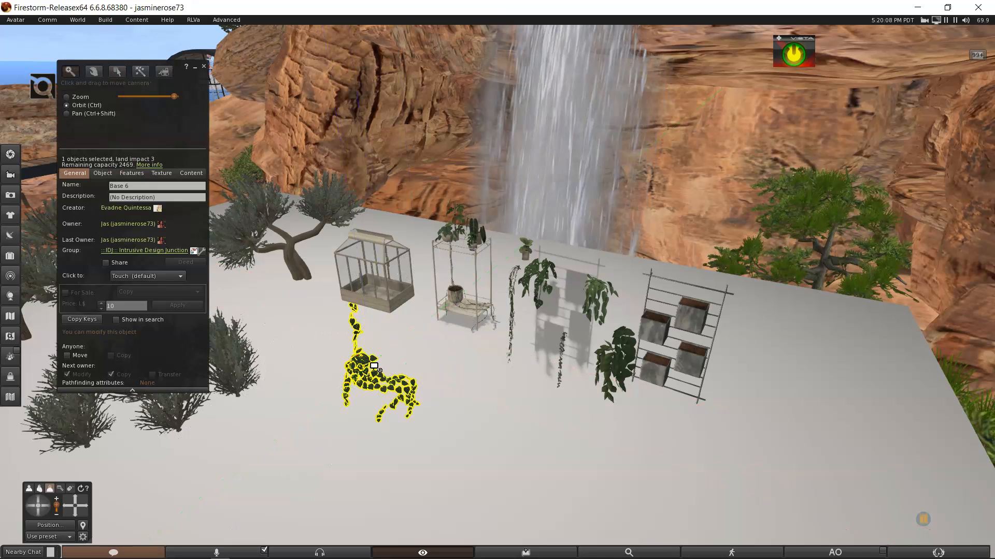
Move the root-trailing pot out of the stand and shift the flat shadow piece onto open ground in front of it
left_click(456, 300)
mouse_move(455, 306)
left_mouse_down()
mouse_move(440, 327)
mouse_move(464, 322)
left_mouse_up()
left_click(467, 312)
left_click_drag(472, 278, 498, 385)
left_click(440, 342)
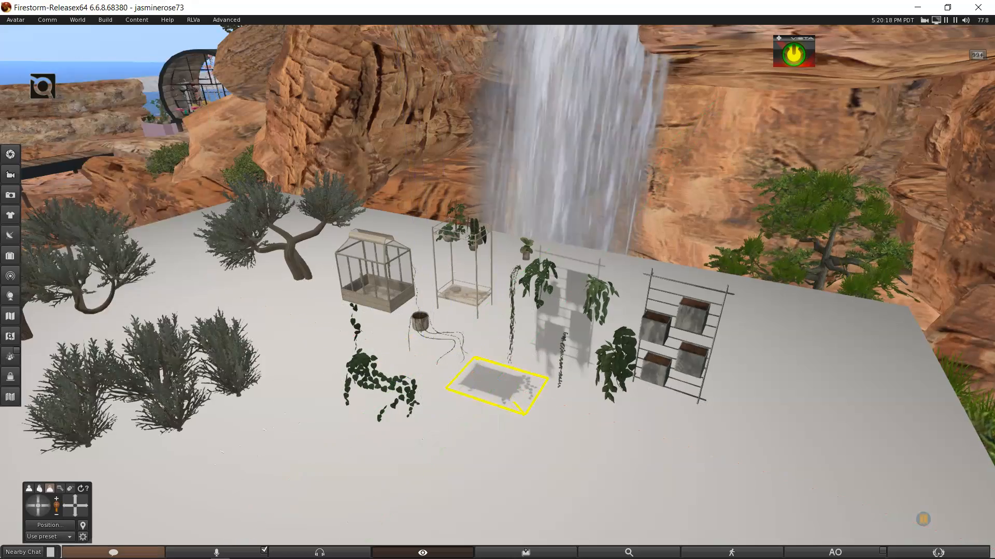
Move another small potted plant off the stand's top toward the greenhouse, select the remaining leafy plant, and finish editing the separated parts
left_click(499, 243)
left_click_drag(500, 252, 465, 286)
left_click(521, 253)
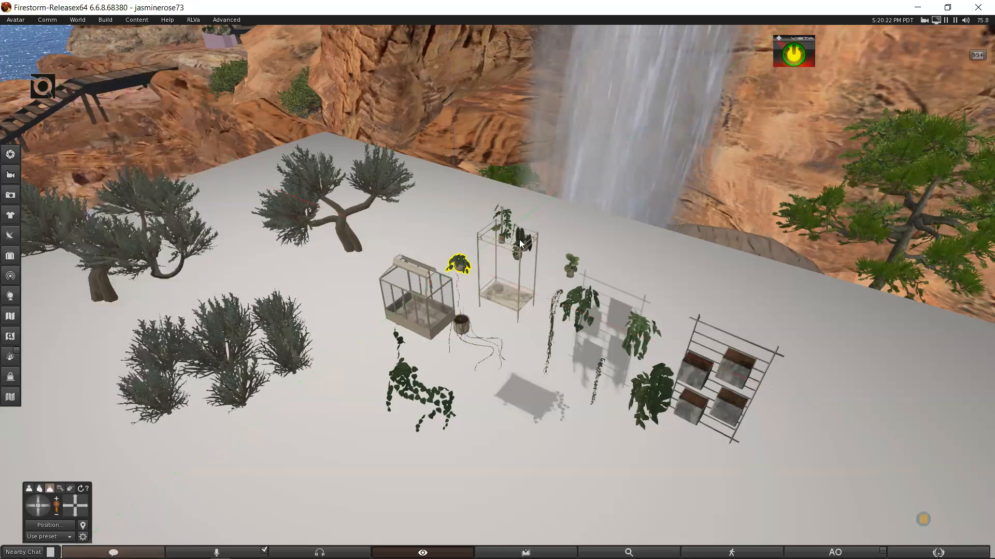
left_click_drag(533, 254, 612, 256, "ctrl+alt")
left_click_drag(461, 265, 498, 294)
left_click(450, 277)
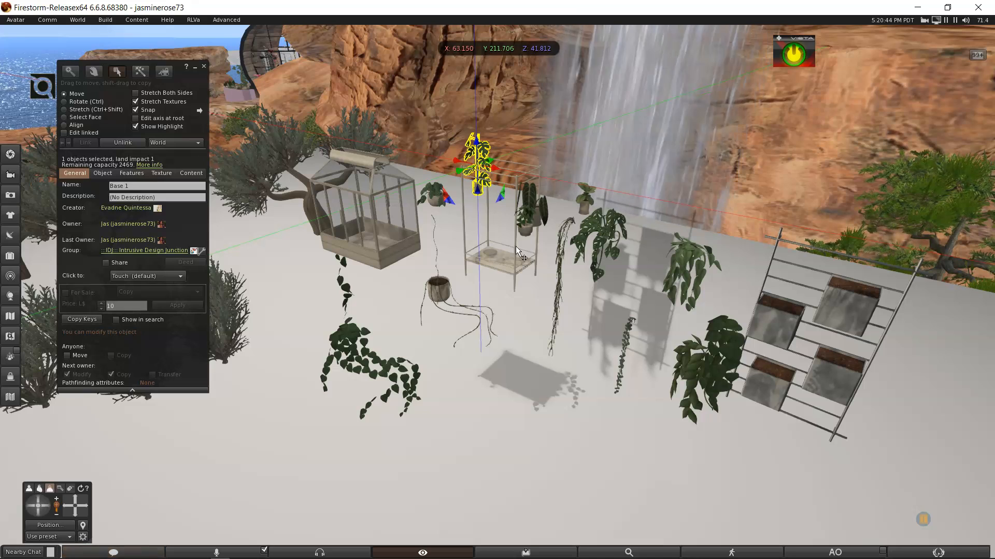
left_click(204, 67)
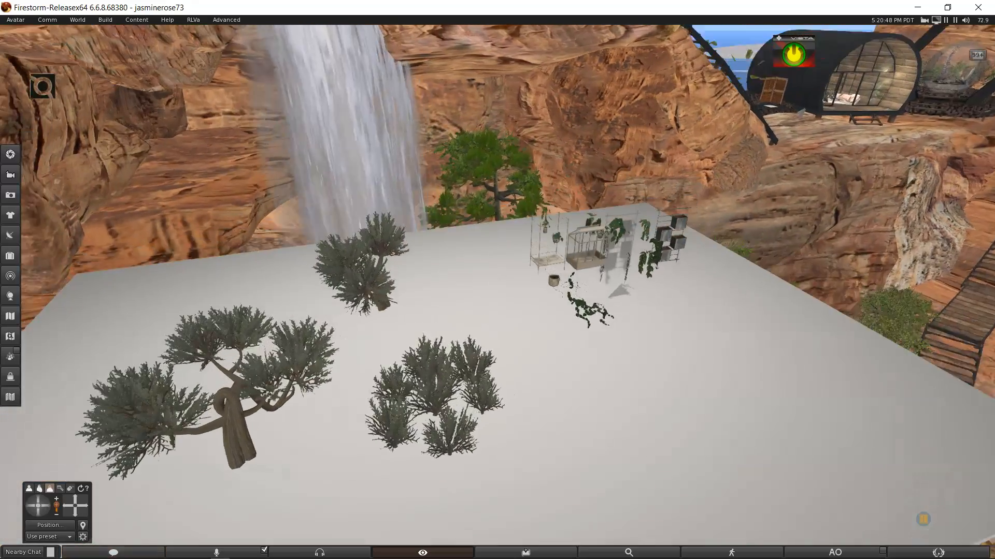
Walk the avatar out through the glass doors onto the deck and turn it around to face the round house
scroll(502, 294, "up", 3)
key("Escape")
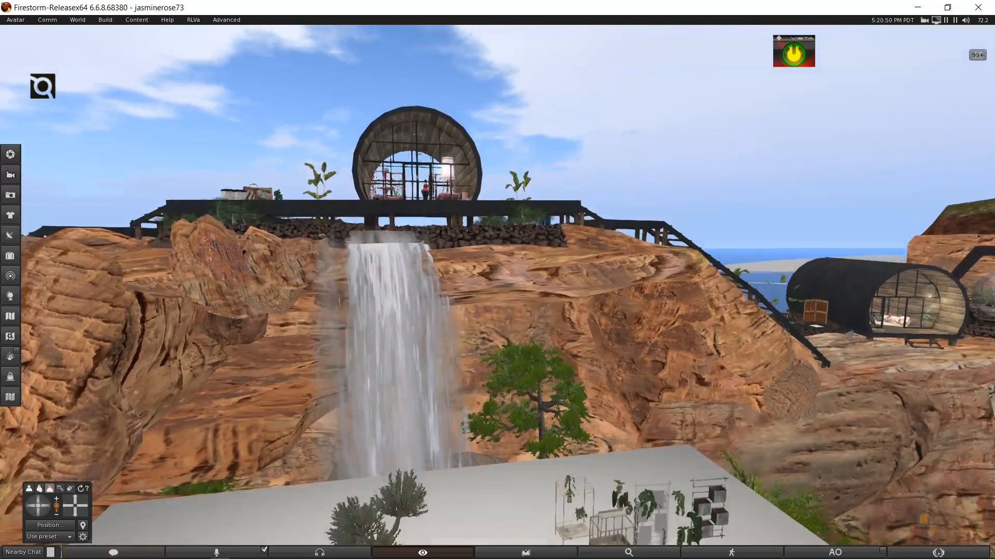
scroll(498, 289, "up", 3)
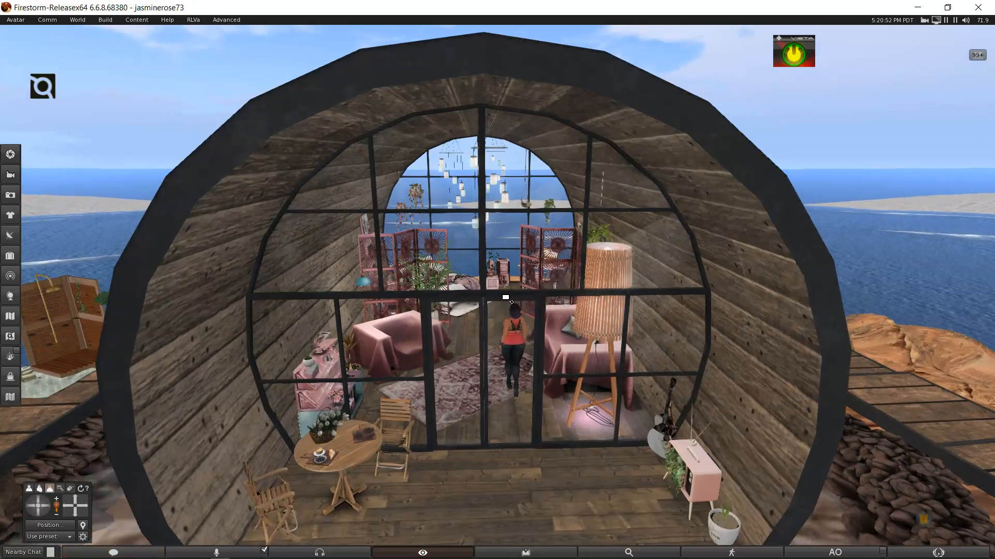
left_click(500, 339)
key("Left")
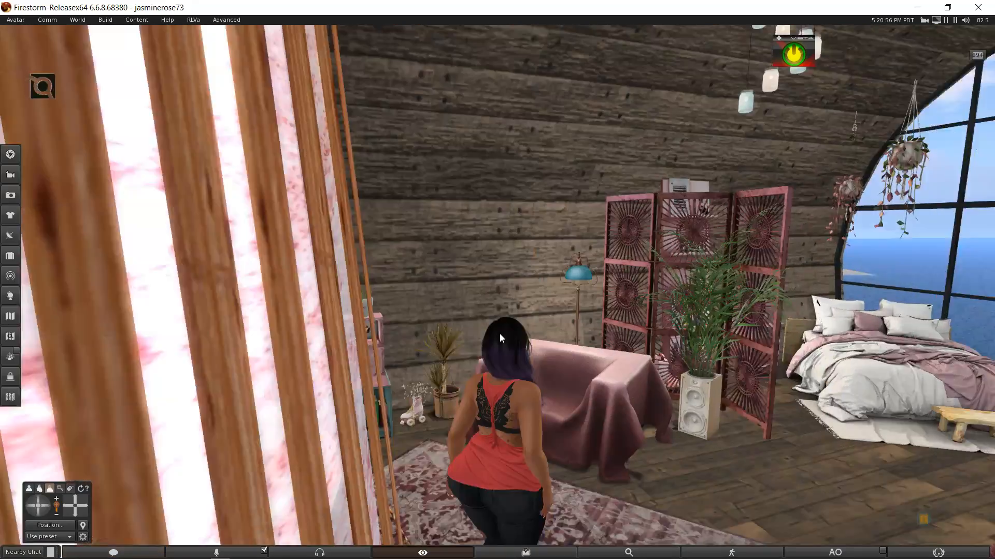
key("Up")
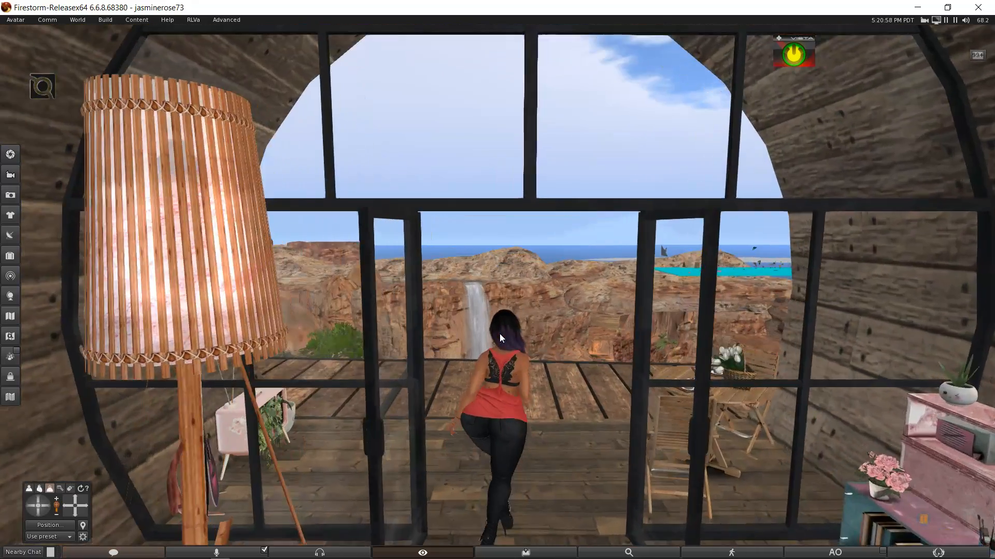
key("Right")
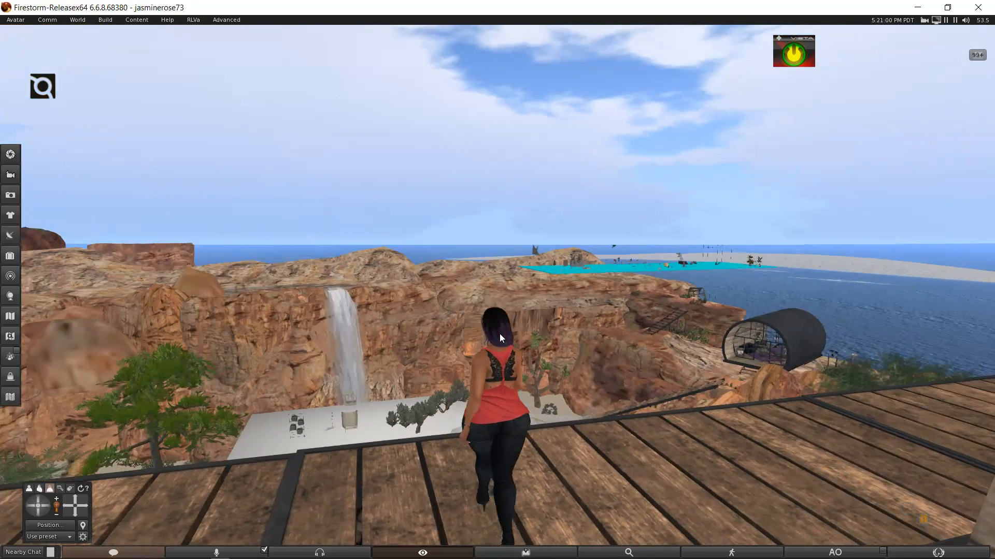
key("Right")
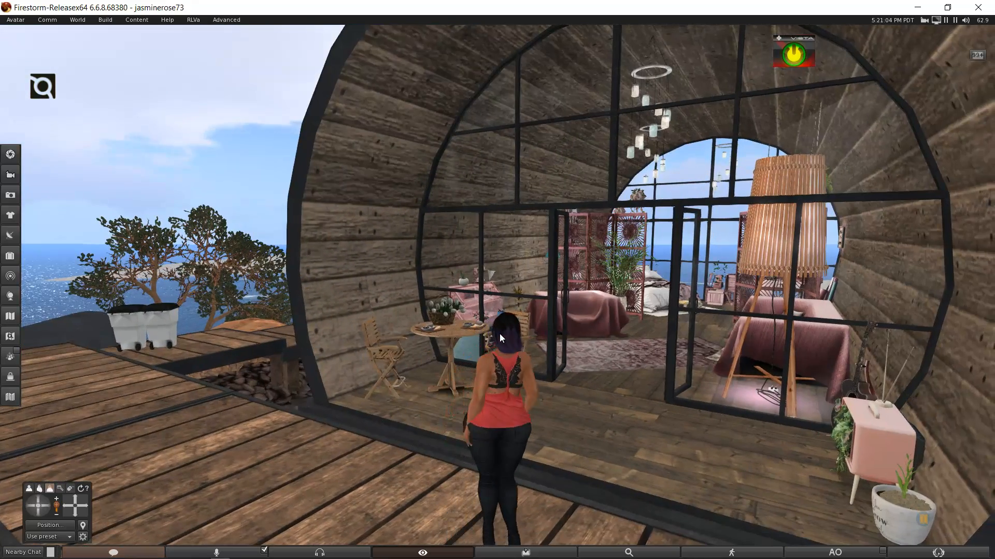
left_click_drag(677, 323, 516, 303, "ctrl+alt")
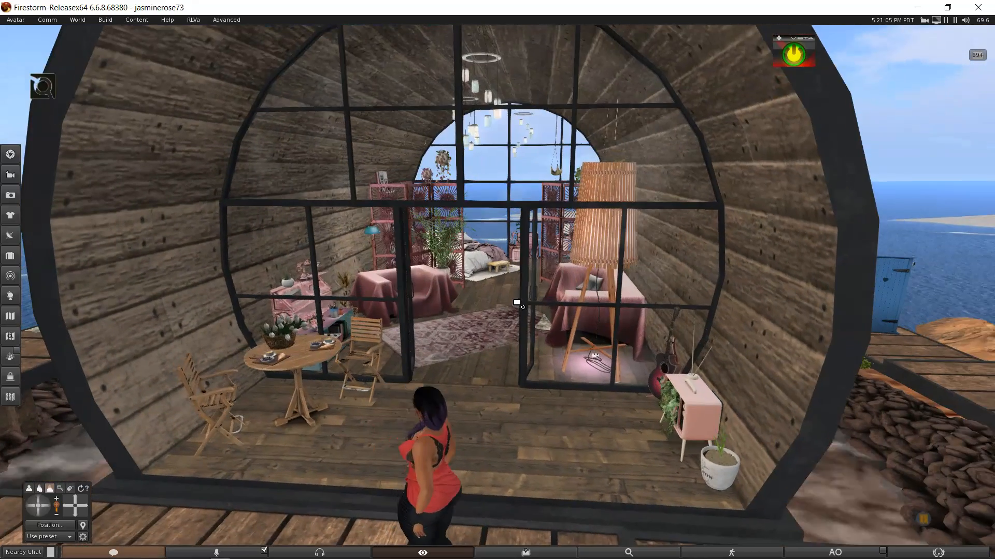
Close the glass doors at the front of the round house
left_click(409, 300)
left_click_drag(493, 338, 497, 292, "ctrl+alt")
scroll(503, 295, "up", 3)
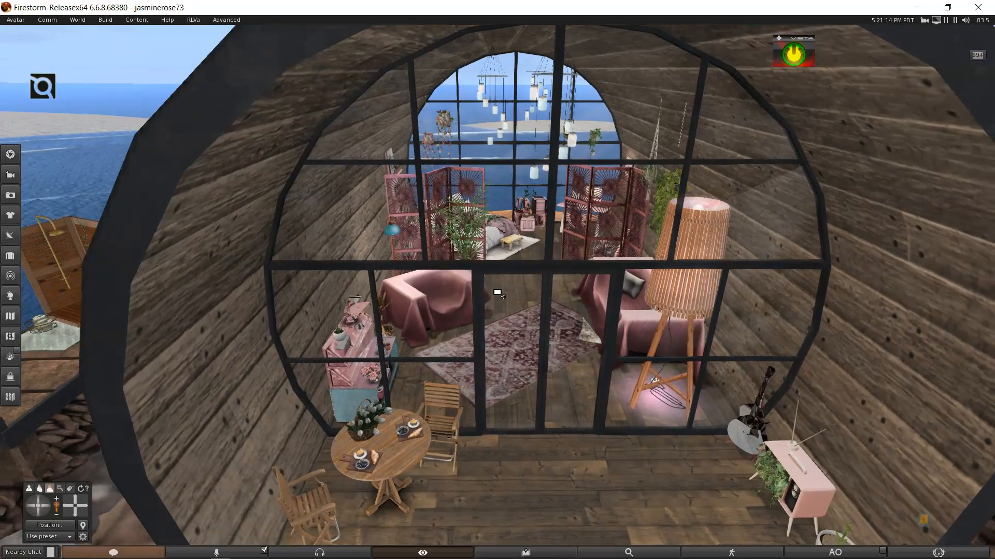
key("Escape")
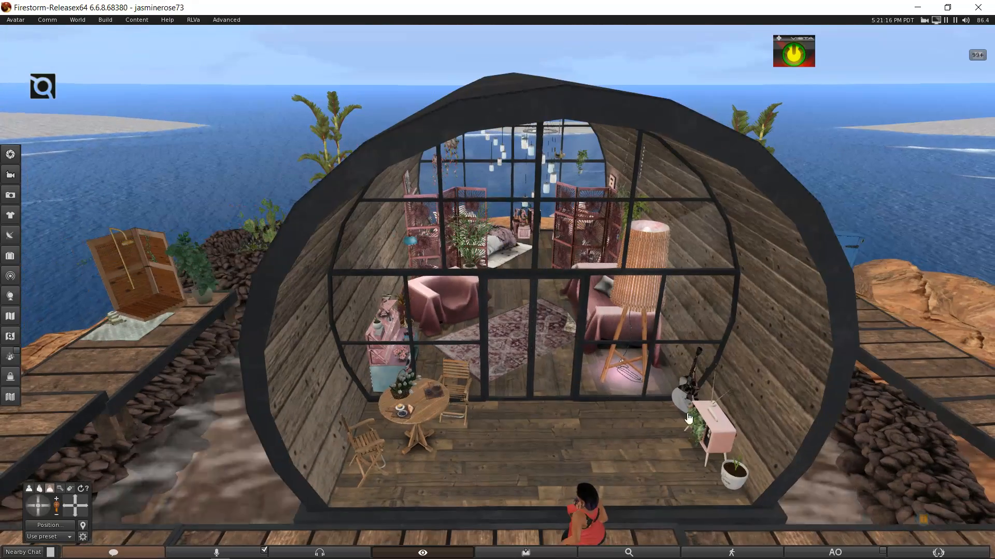
Open the linked furnishings for editing by selecting the pink television on the porch
right_click(714, 419)
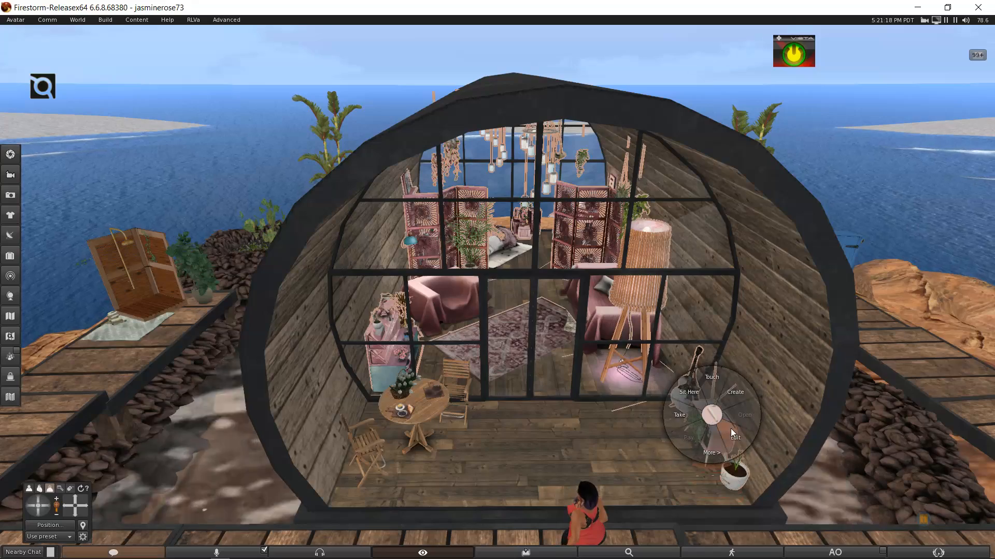
left_click(734, 435)
key("Up")
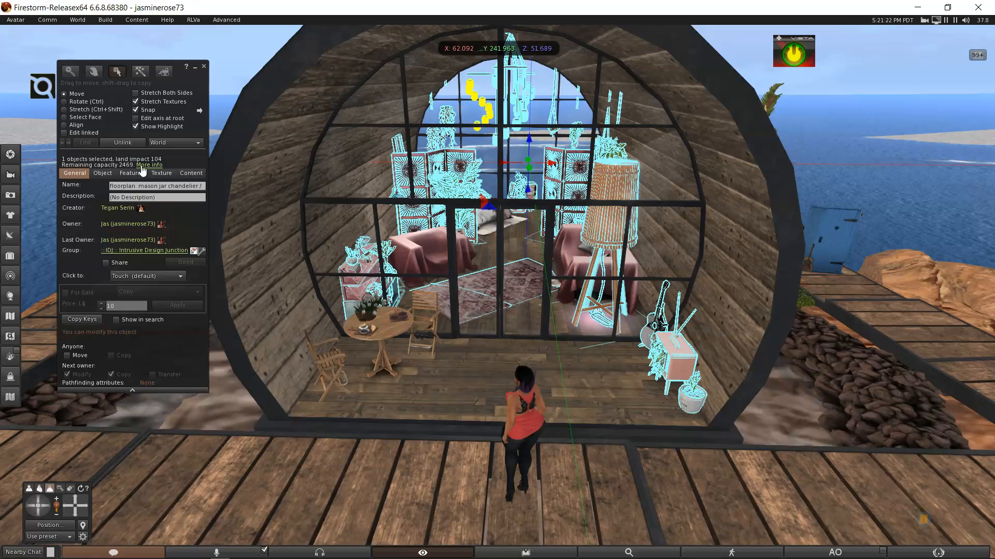
Add the porch table with its chairs, both breakfast boards and the tulip basket to the selection
left_click(491, 269, "ctrl+alt")
scroll(498, 293, "up", 2, "ctrl+alt")
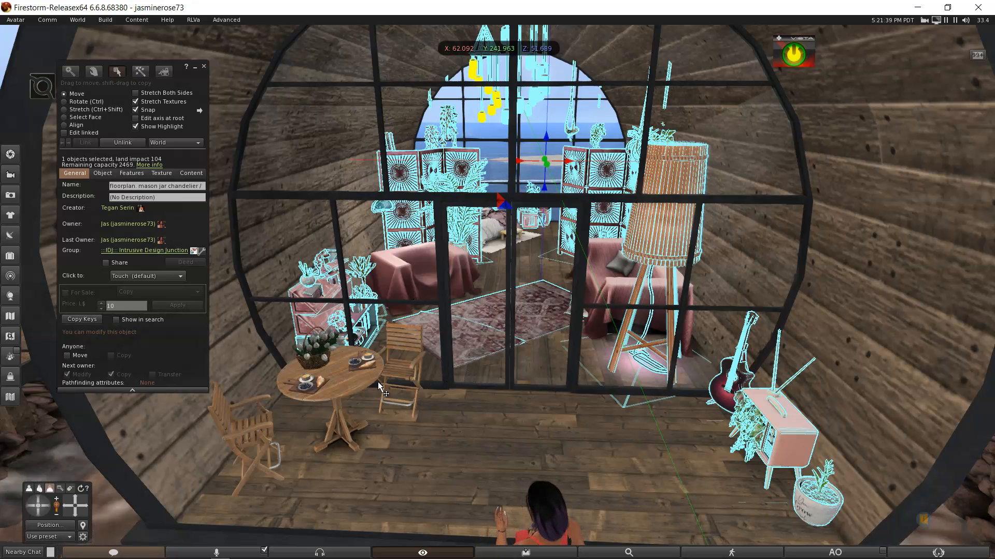
left_click(348, 387, "shift")
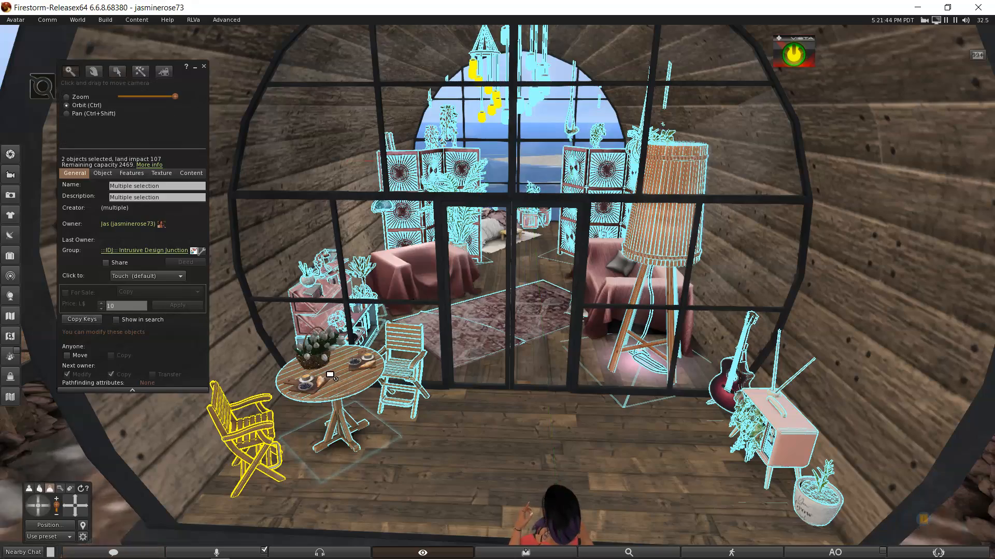
left_click(348, 384, "alt")
scroll(507, 286, "up", 8, "alt")
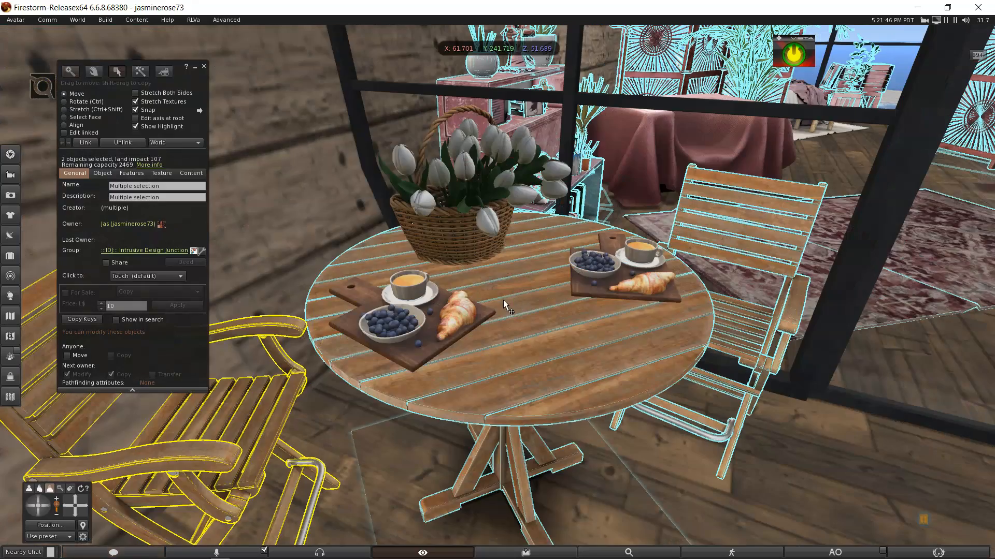
left_click(453, 312, "shift")
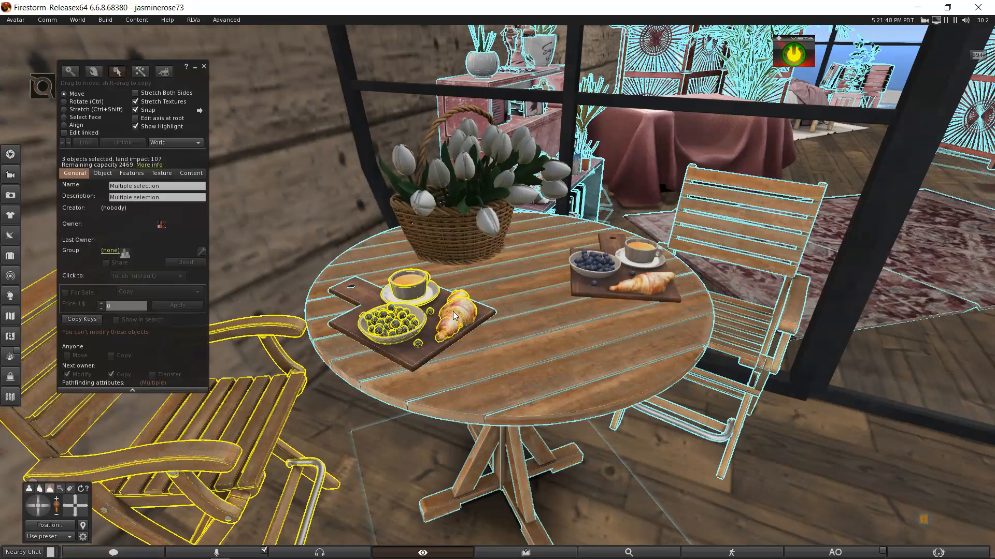
left_click(604, 271, "shift")
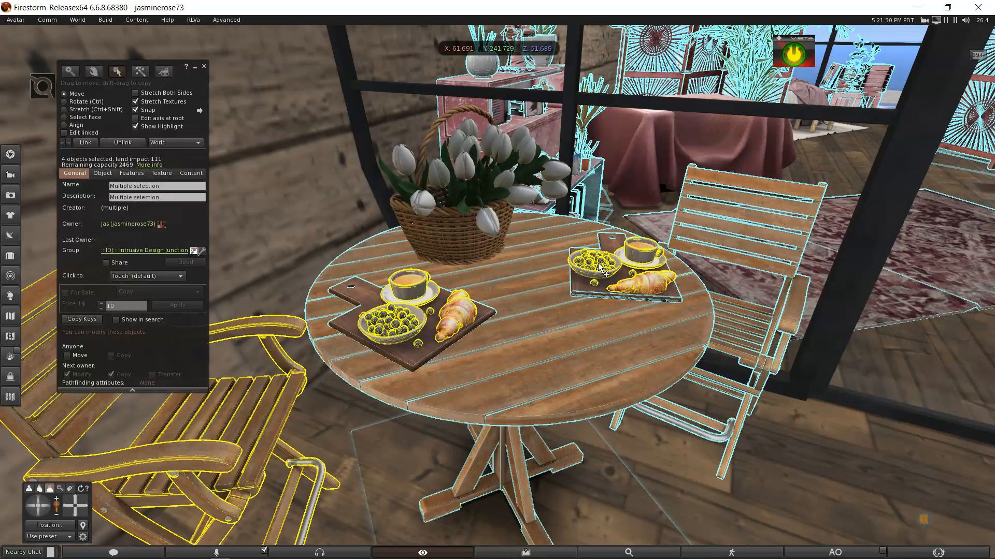
left_click(490, 238, "shift")
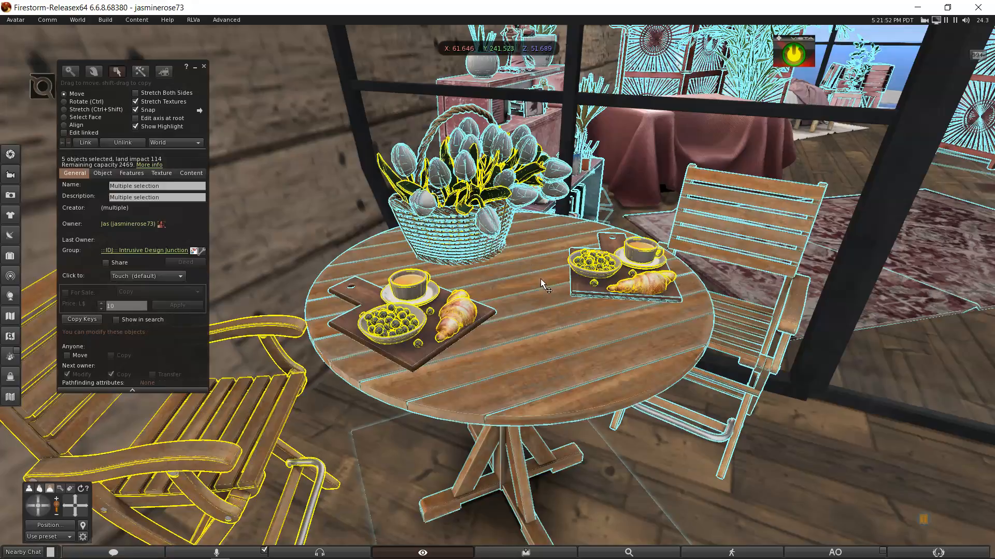
Add the draped pink armchair and the draped pink sofa in the living area to the selection
scroll(540, 279, "down", 6)
left_click_drag(539, 278, 501, 295, "ctrl+alt")
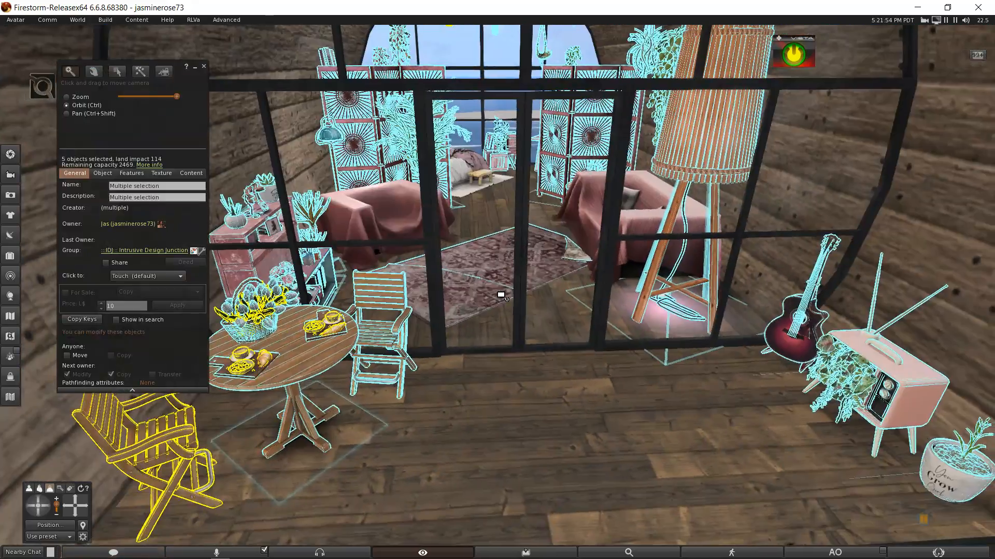
left_click_drag(489, 156, 495, 298, "ctrl+alt")
scroll(501, 336, "up", 5)
scroll(495, 298, "up", 4)
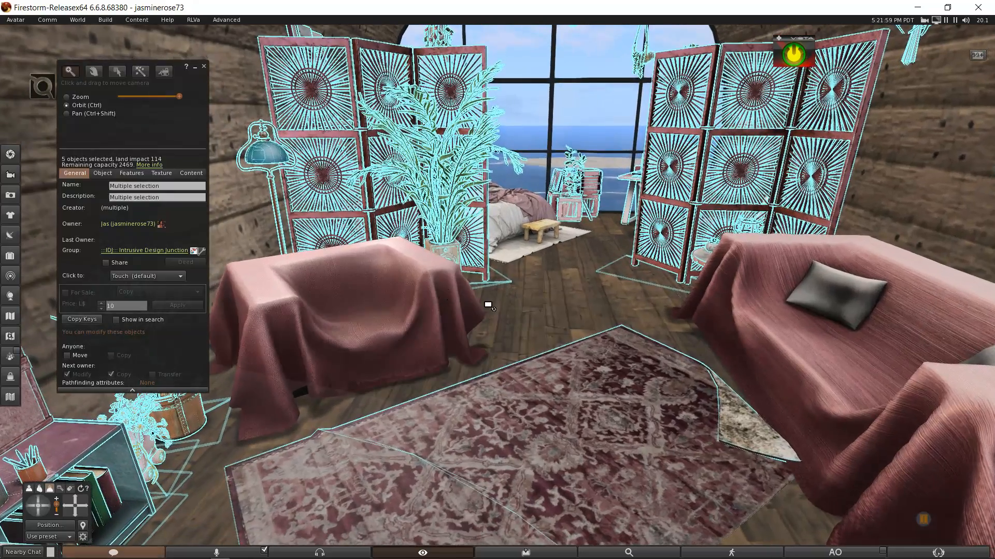
left_click_drag(487, 304, 452, 277, "ctrl+alt")
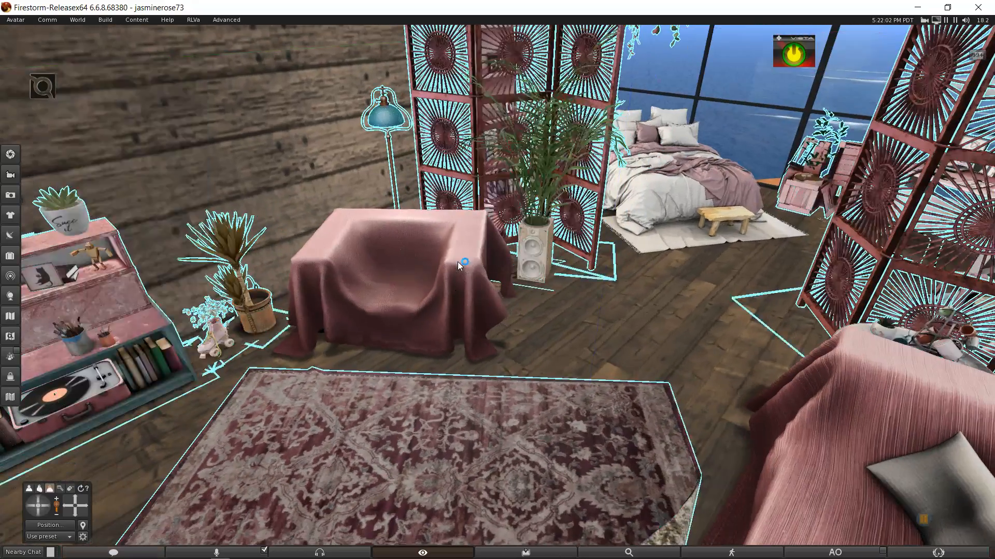
left_click(457, 263, "shift")
left_click(717, 340, "ctrl+alt")
left_click_drag(605, 352, 397, 303, "ctrl+alt")
left_click(543, 291, "shift")
Add the bed, the pink desk chair and the stool with the art supplies beside it to the selection
left_click_drag(468, 235, 487, 280, "ctrl+alt")
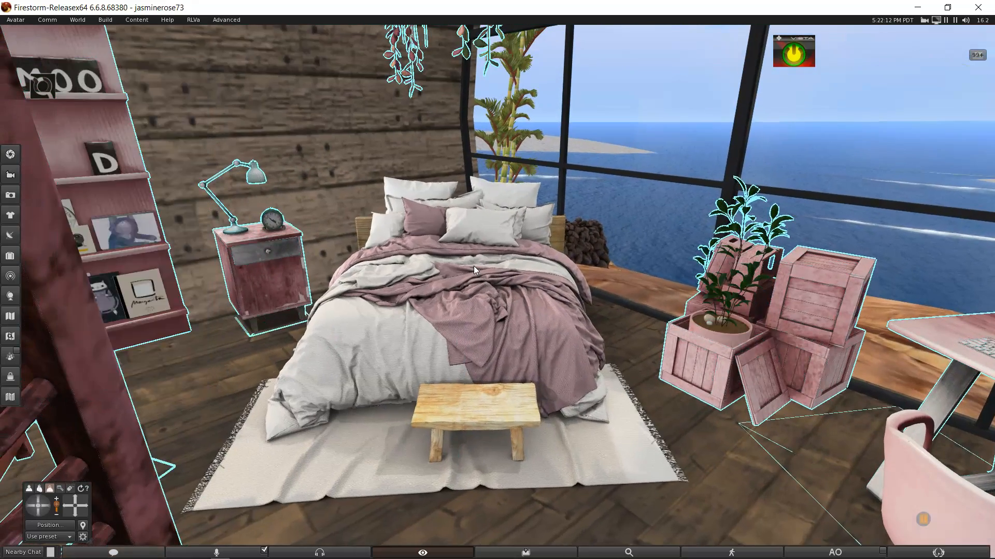
left_click(474, 267, "shift")
left_click_drag(576, 350, 498, 287, "ctrl+alt")
left_click(753, 219, "shift")
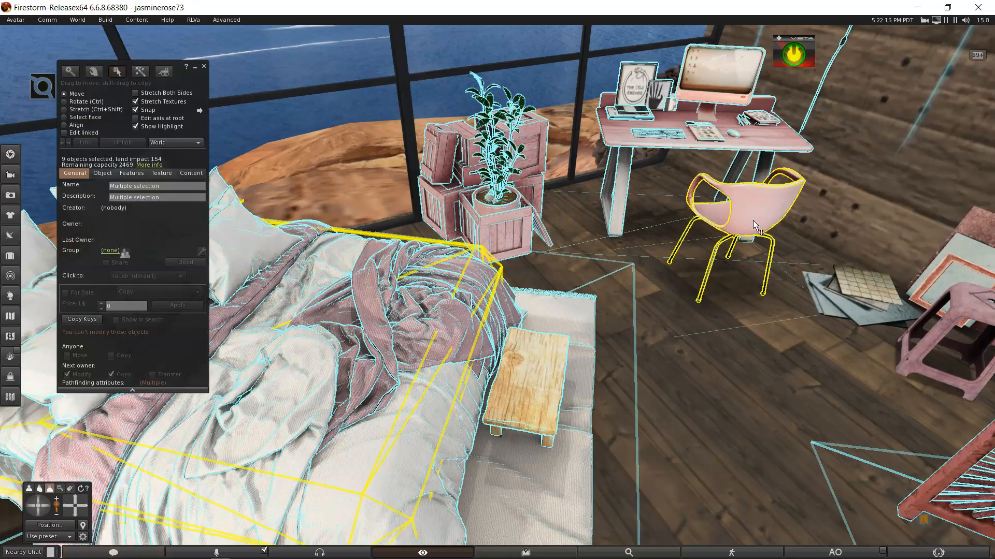
left_click_drag(753, 220, 448, 293, "ctrl+alt")
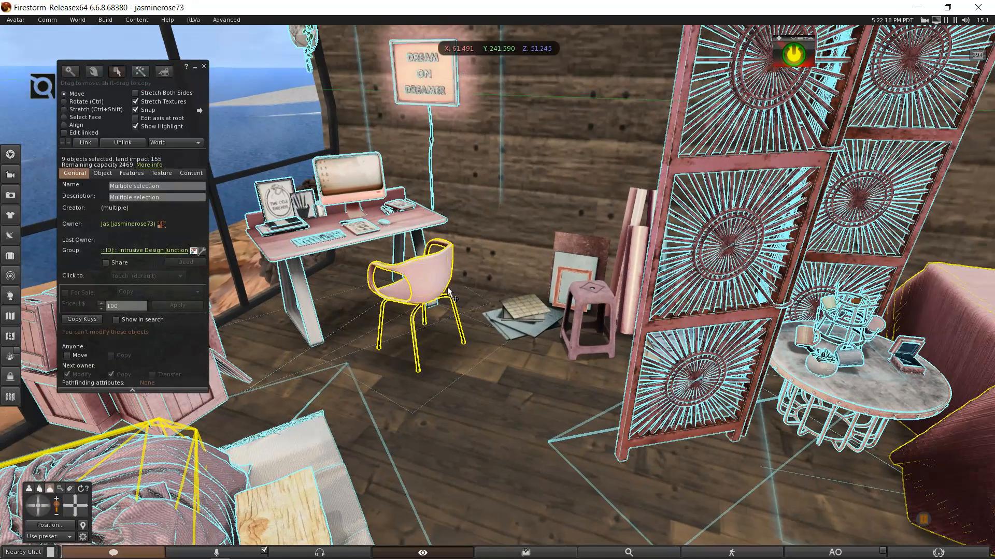
left_click(590, 290, "shift")
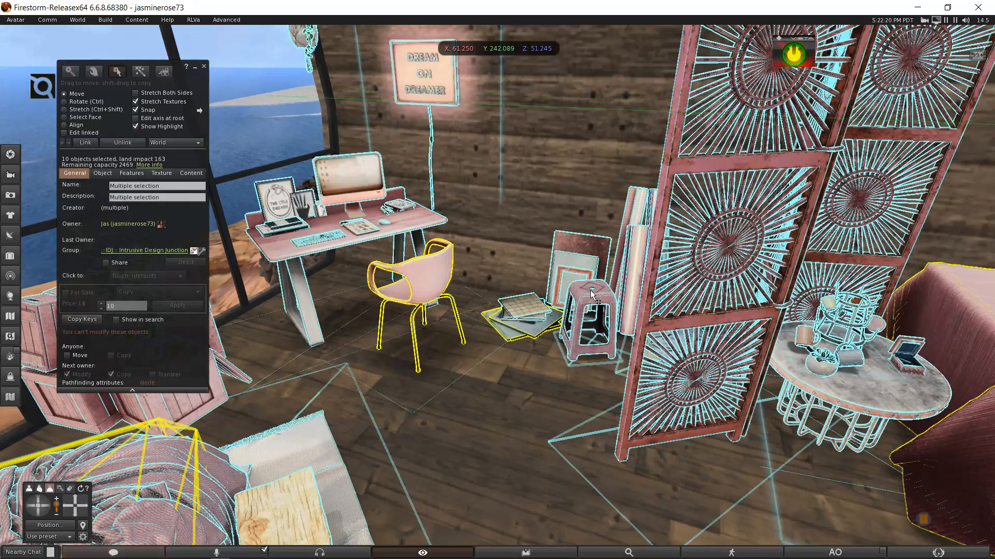
Try to copy all the selected furnishings straight upward from the house, and undo the attempt
left_click_drag(506, 326, 505, 334, "ctrl+alt")
scroll(505, 334, "down", 5)
scroll(505, 334, "down", 10)
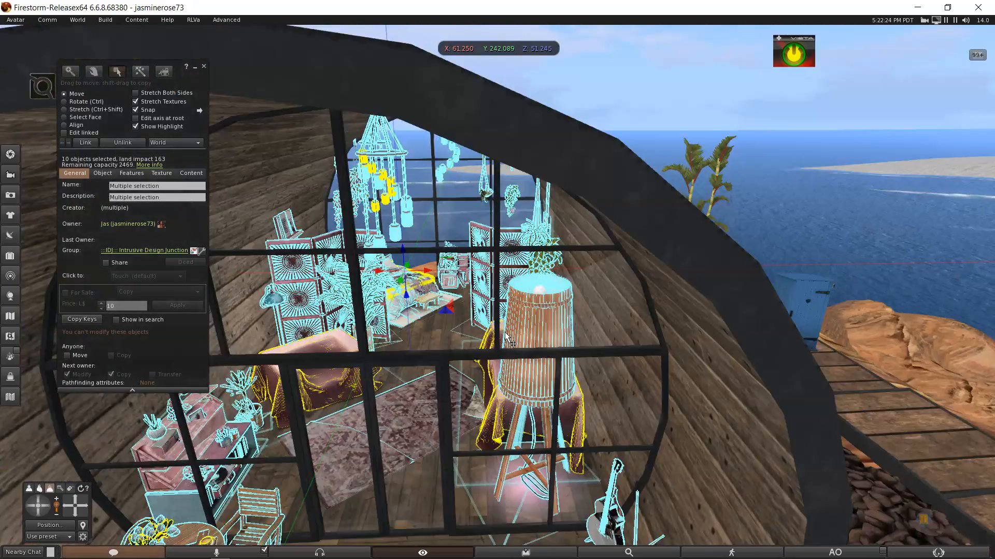
left_click_drag(505, 334, 504, 314, "ctrl+alt")
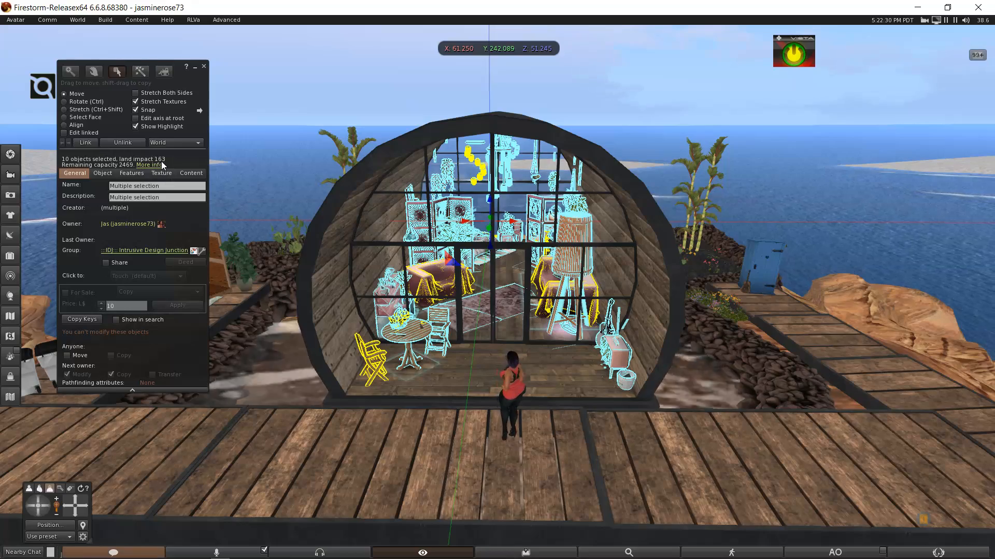
left_click_drag(509, 280, 503, 300, "ctrl+alt")
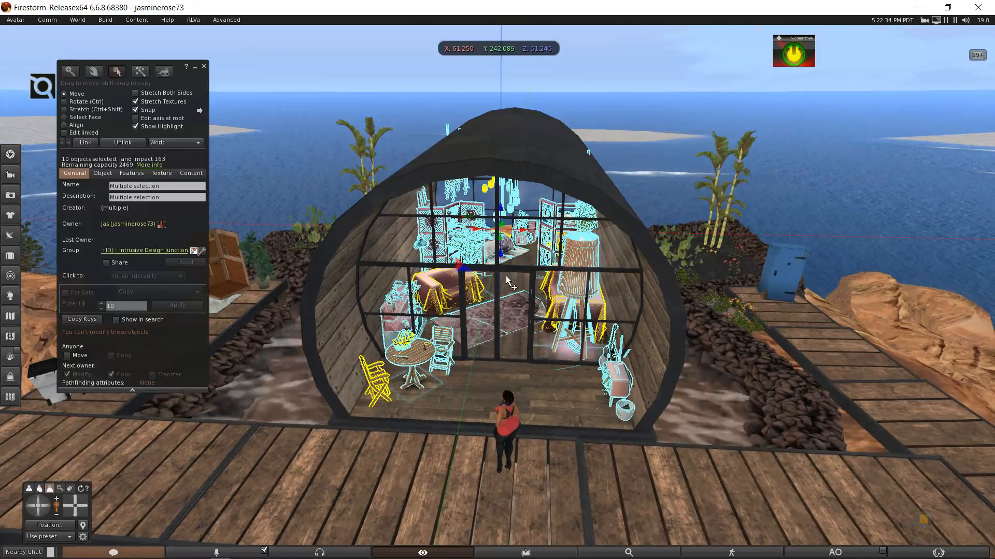
scroll(542, 241, "down", 2, "ctrl+alt")
left_click_drag(541, 240, 498, 297, "ctrl+alt")
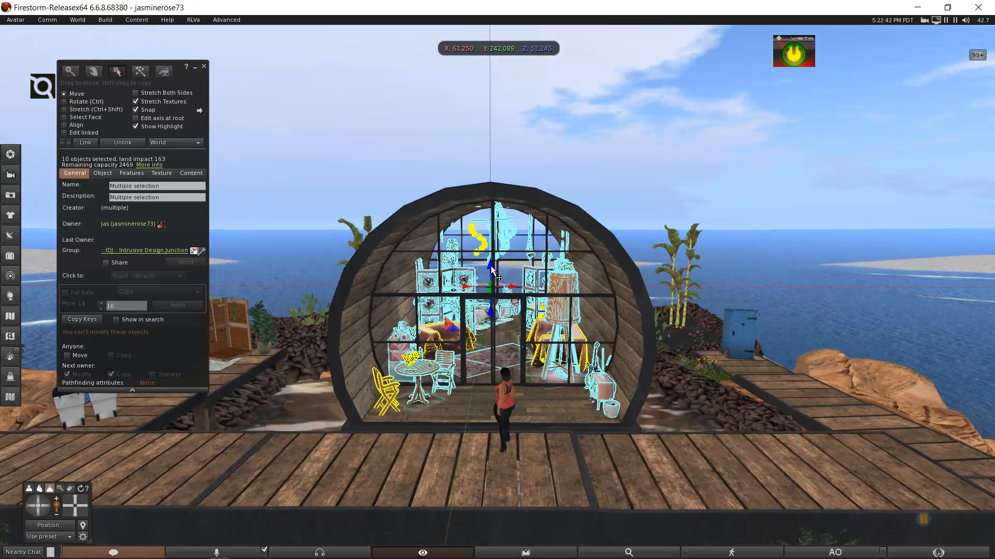
left_click_drag(489, 267, 504, 244)
key("ctrl+z")
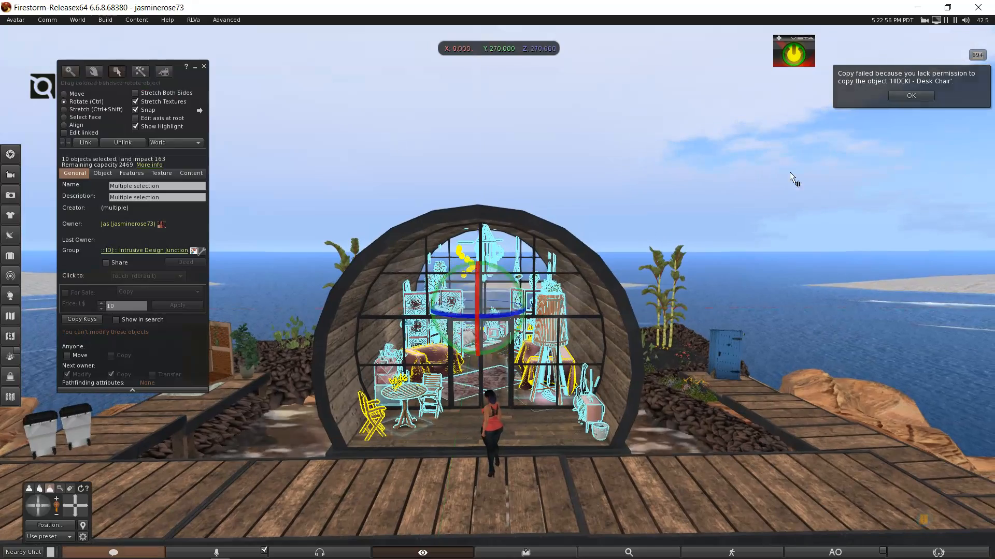
Remove the pink desk chair from the selection, keeping the other furnishings selected
left_click(526, 311, "alt")
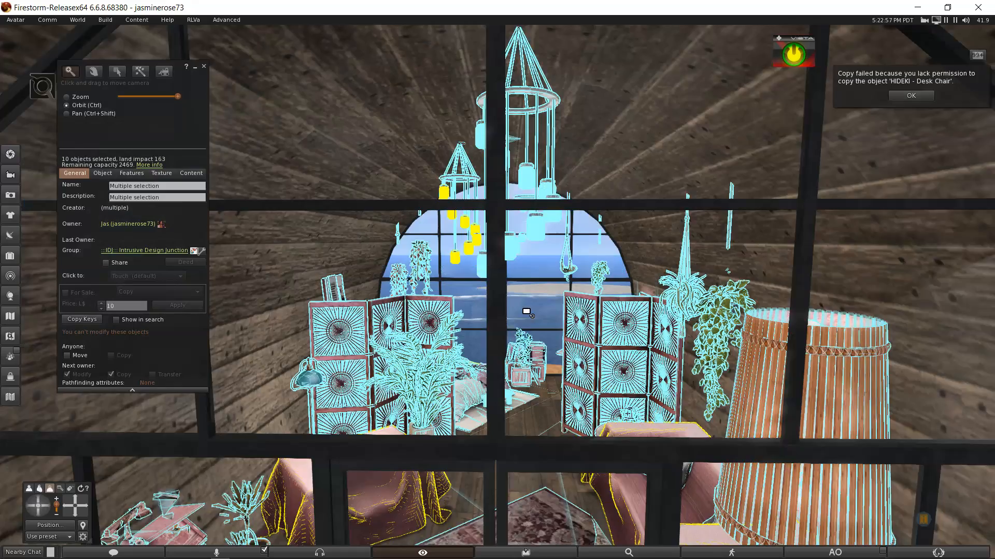
left_click_drag(527, 311, 552, 303, "alt")
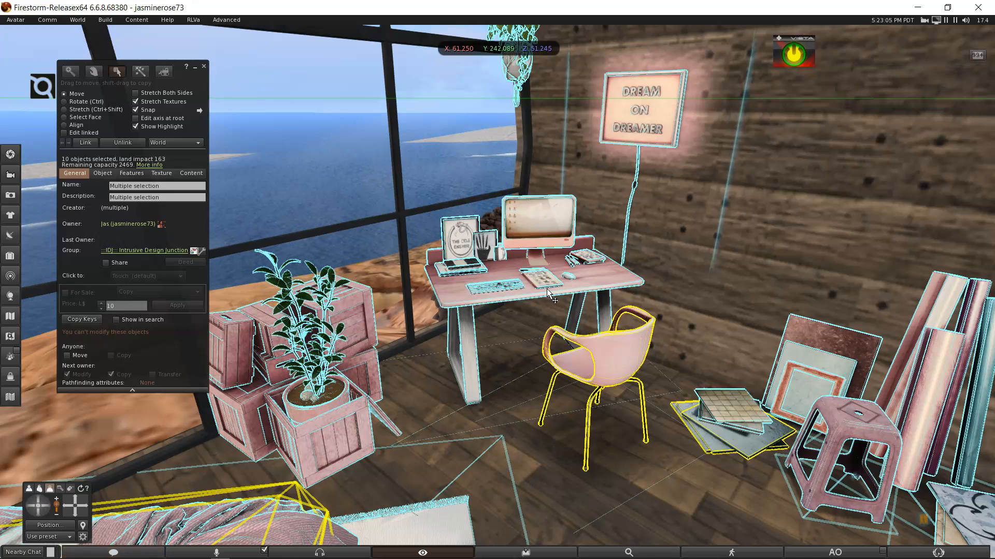
left_click(611, 356, "shift")
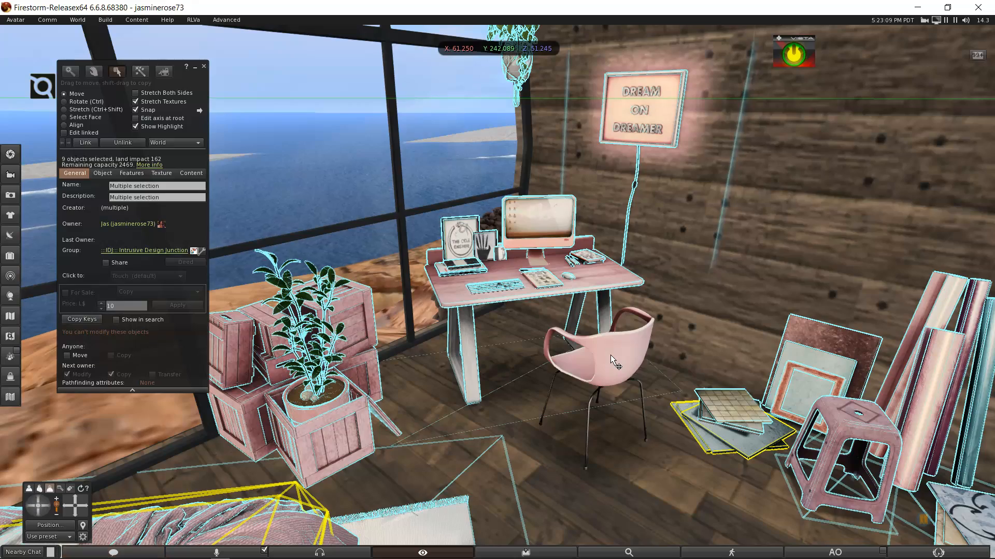
Try to copy the selected furnishings straight upward out of the round house
left_click_drag(502, 273, 394, 254, "ctrl+alt")
scroll(461, 345, "down", 3, "ctrl+alt")
scroll(462, 345, "down", 10, "ctrl+alt")
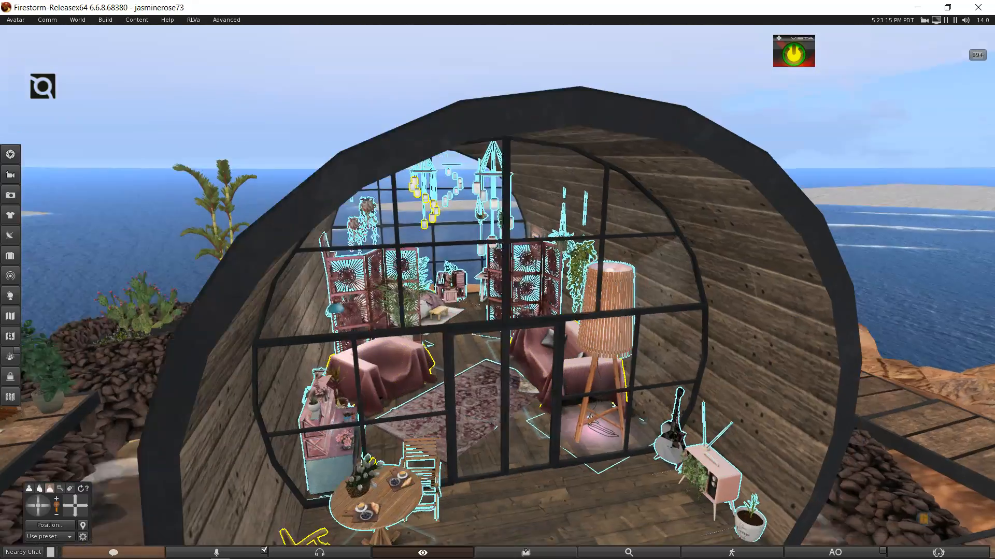
left_click_drag(462, 346, 430, 337, "ctrl+alt")
scroll(498, 294, "down", 4, "ctrl+alt")
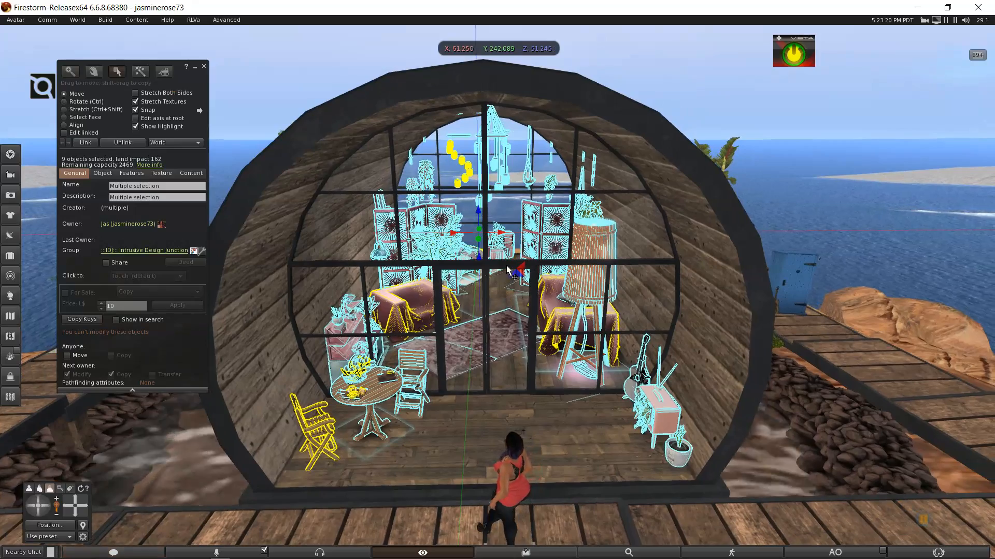
scroll(503, 267, "down", 5)
left_click_drag(504, 268, 506, 308, "ctrl+alt")
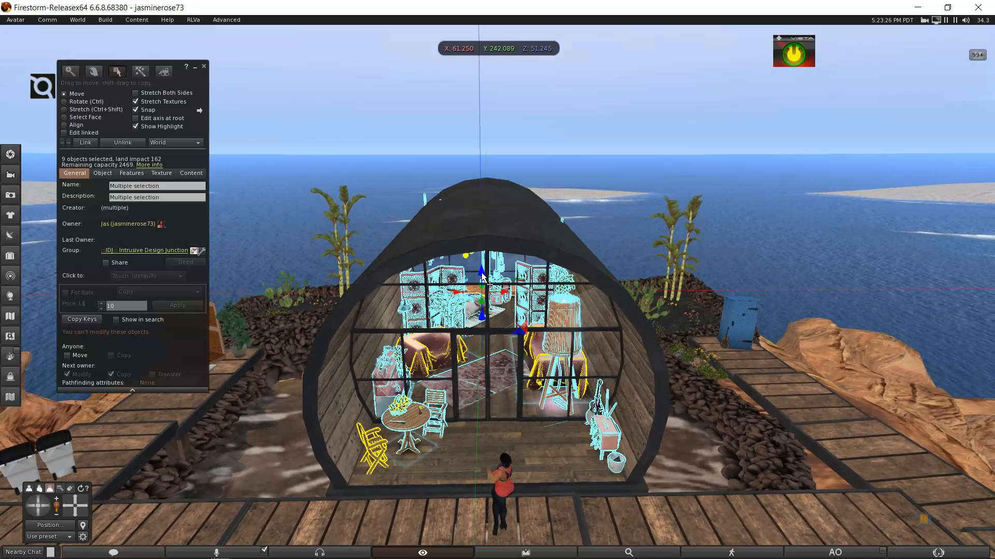
left_click_drag(482, 278, 482, 277)
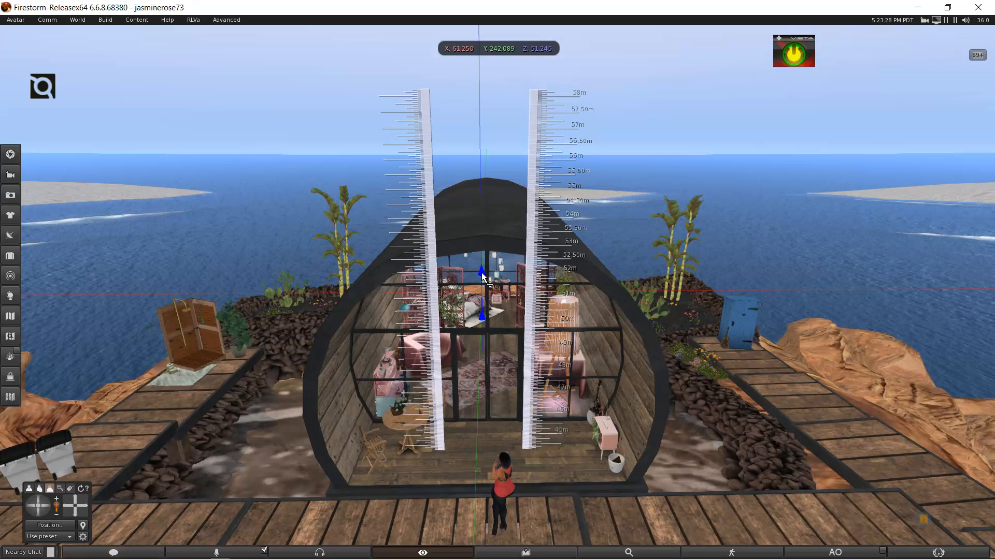
left_click_drag(480, 273, 484, 259, "shift")
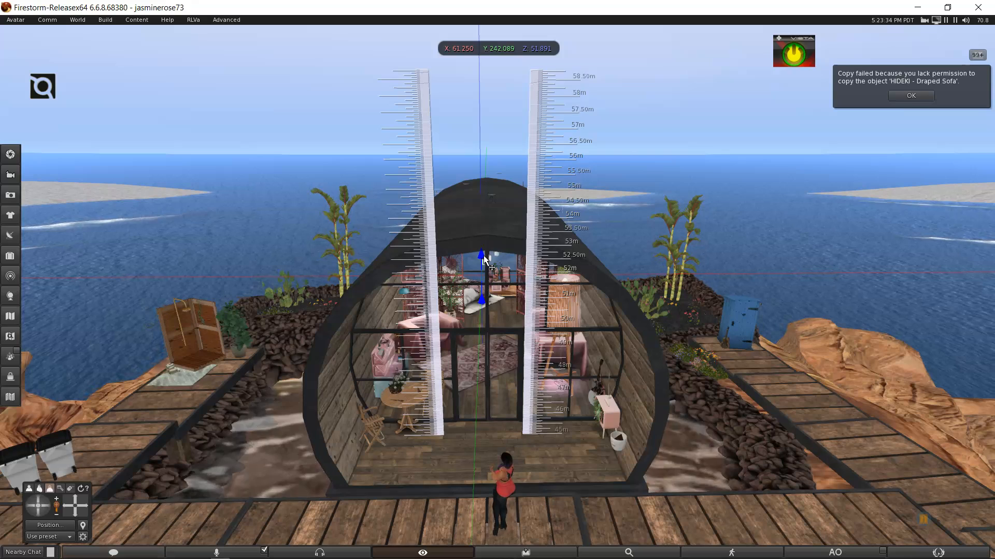
left_click_drag(483, 258, 484, 258, "shift")
key("ctrl")
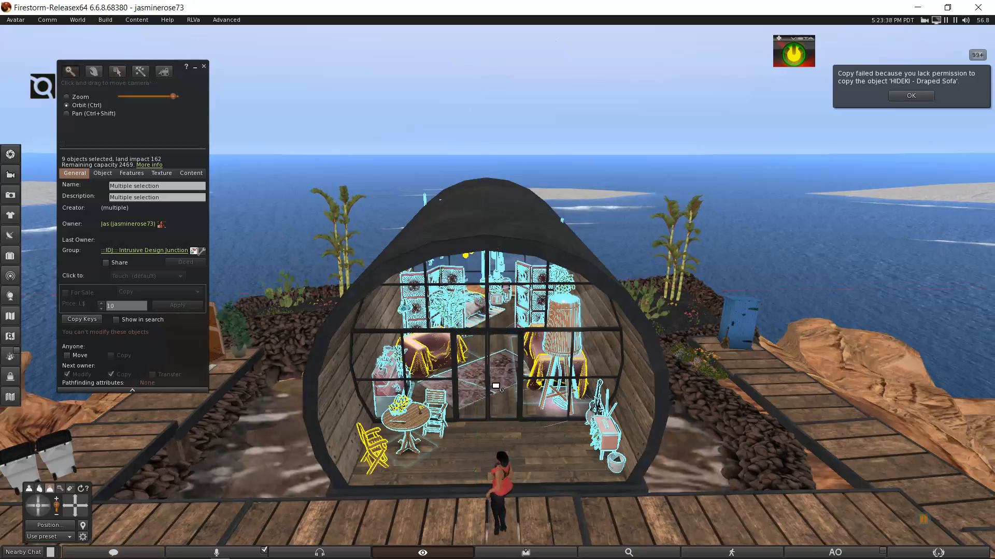
Remove the draped pink sofa in the living area from the selection, keeping the other furnishings selected
left_click_drag(484, 258, 498, 293, "ctrl+alt")
scroll(497, 292, "up", 5)
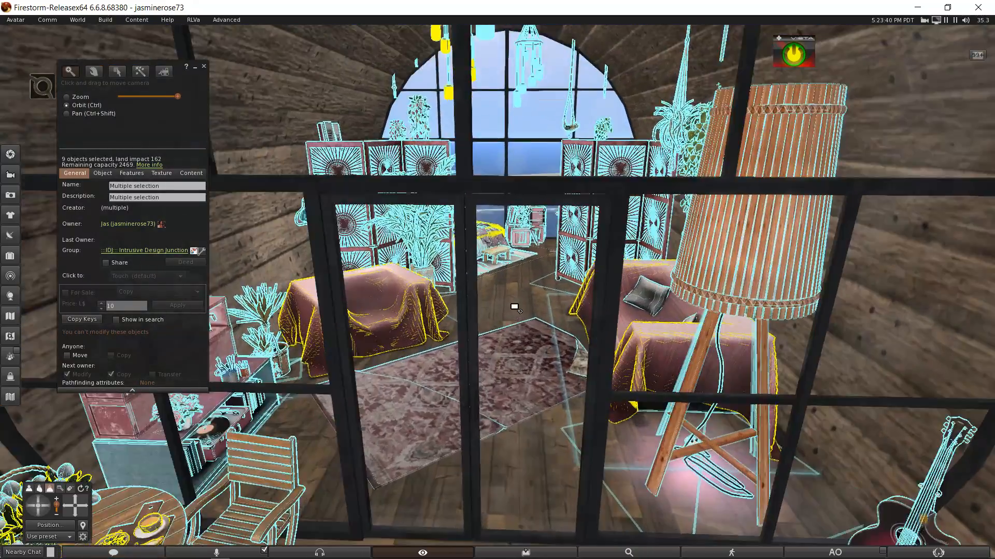
scroll(515, 307, "up", 5)
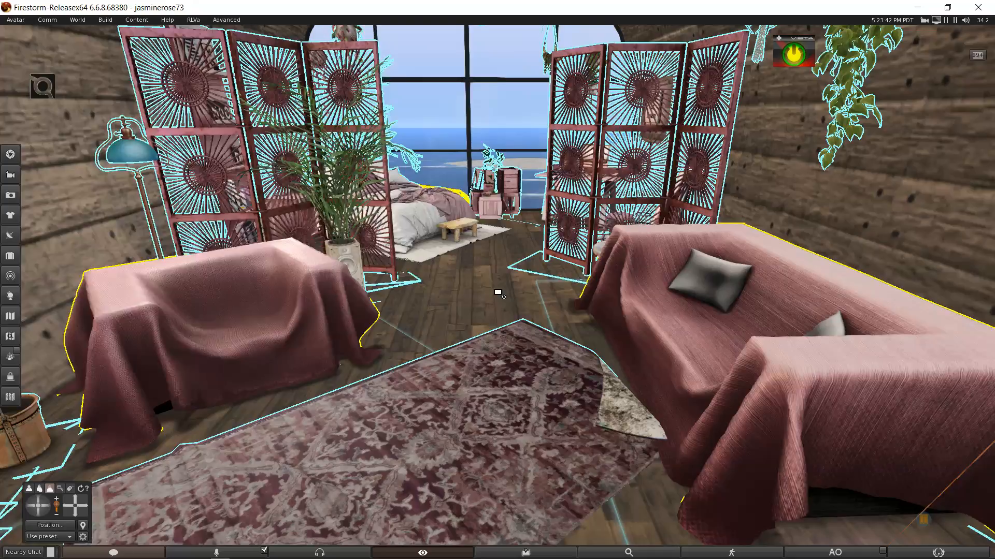
scroll(498, 294, "up", 4)
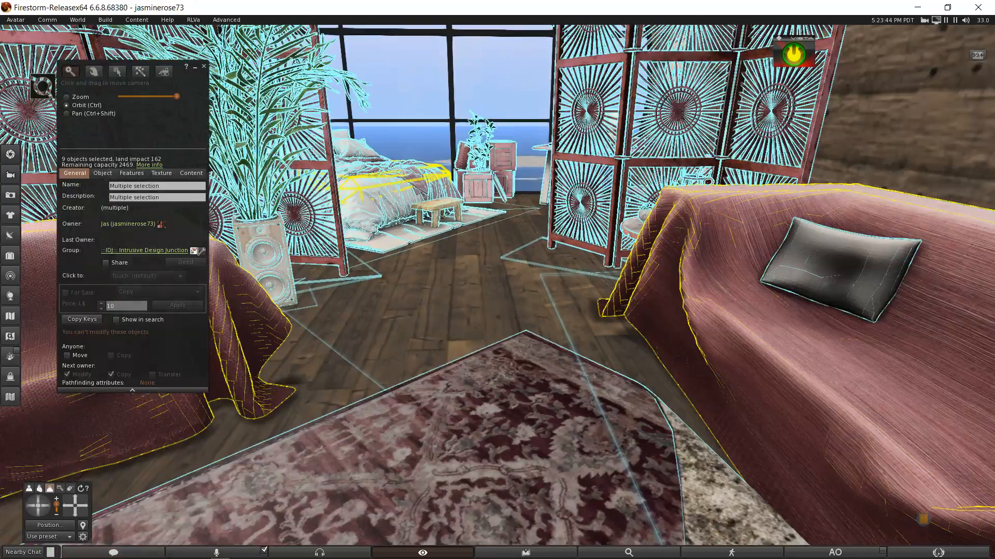
left_click_drag(514, 307, 515, 307)
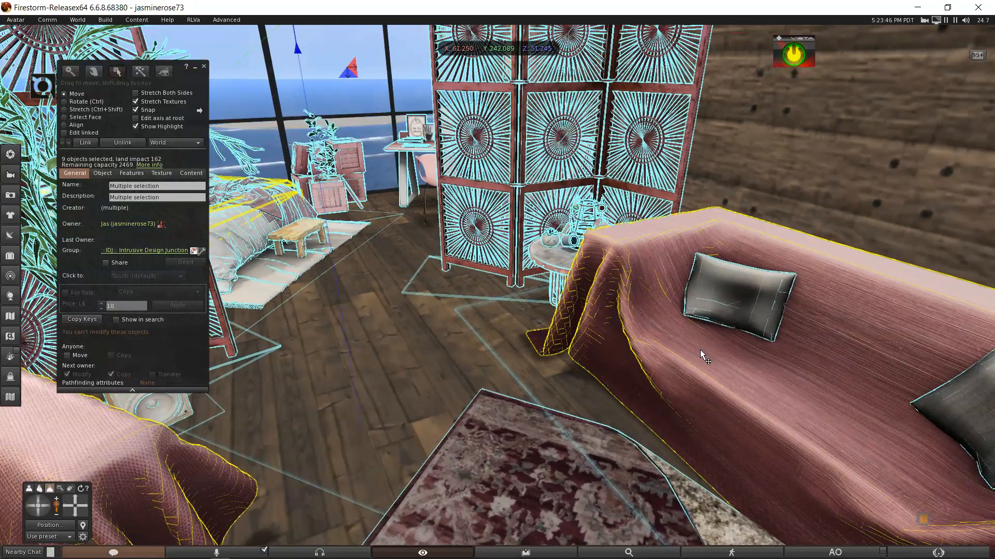
left_click(701, 351, "shift")
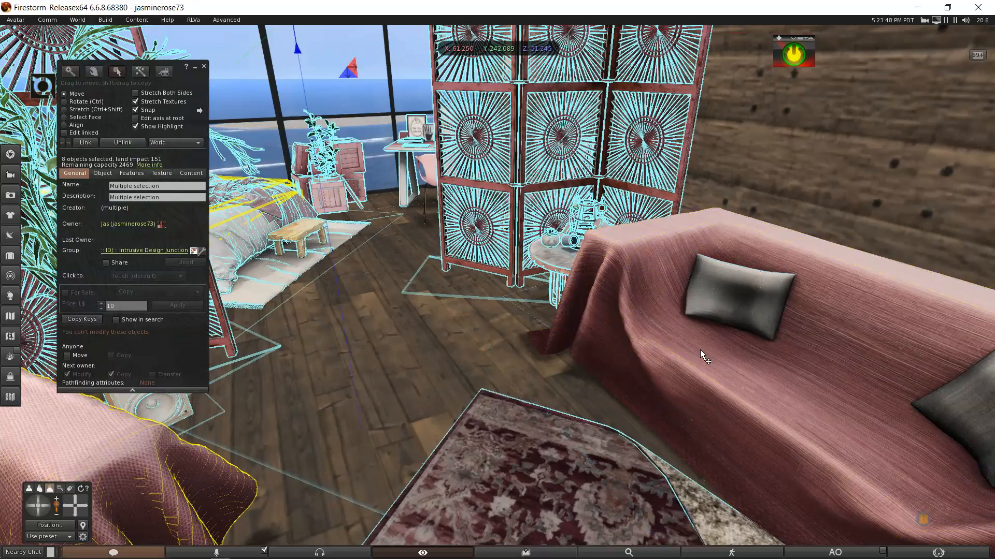
Remove the draped pink armchair beside the patterned rug from the selection
key("ctrl+alt")
left_click_drag(399, 279, 494, 282, "ctrl+alt")
left_click(414, 298, "shift")
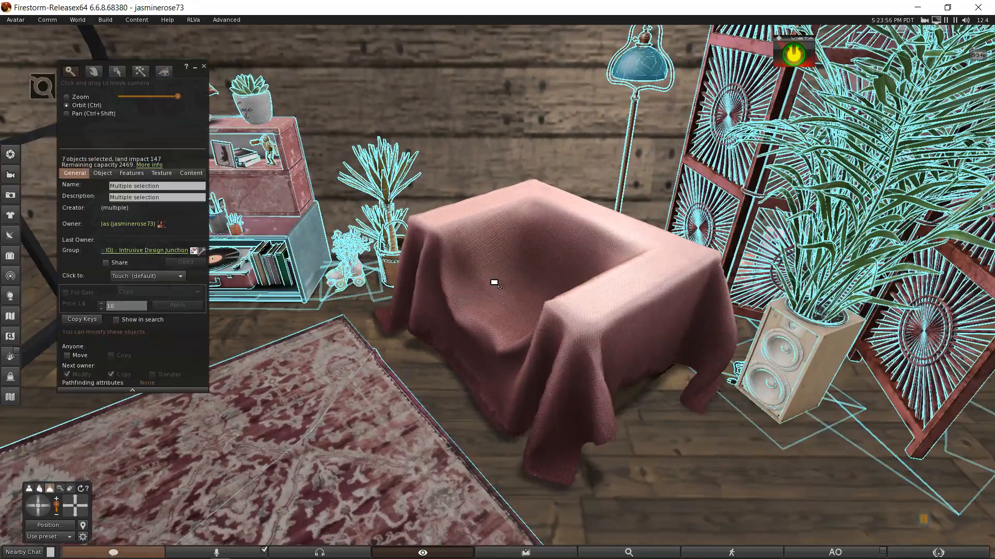
Remove the stool with the art supplies near the desk from the selection
mouse_move(685, 281)
left_mouse_down("ctrl+alt")
mouse_move(538, 275)
mouse_move(518, 292)
mouse_move(646, 281)
mouse_move(540, 304)
mouse_move(506, 289)
mouse_move(670, 274)
left_mouse_up("ctrl+alt")
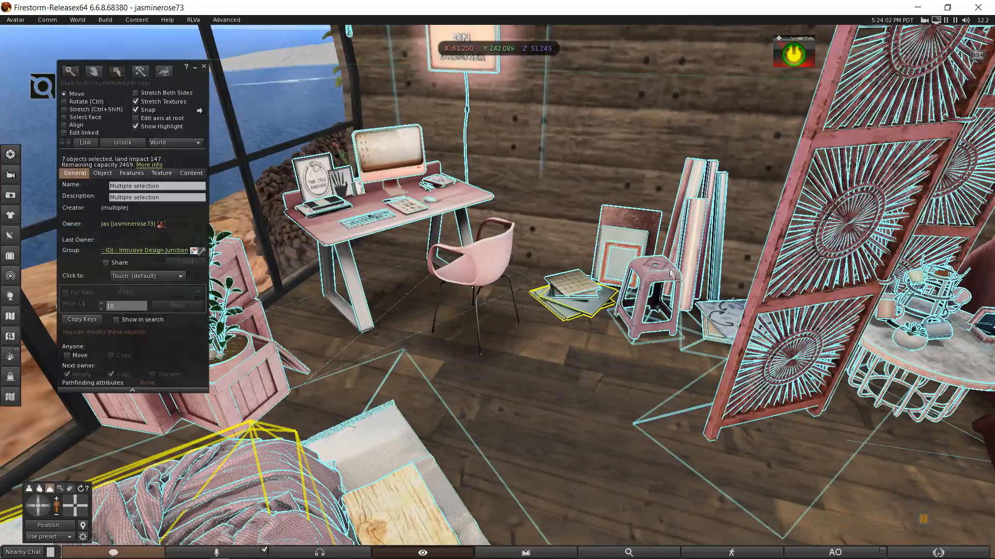
left_click_drag(586, 275, 496, 336, "ctrl+alt")
left_click(272, 386, "shift")
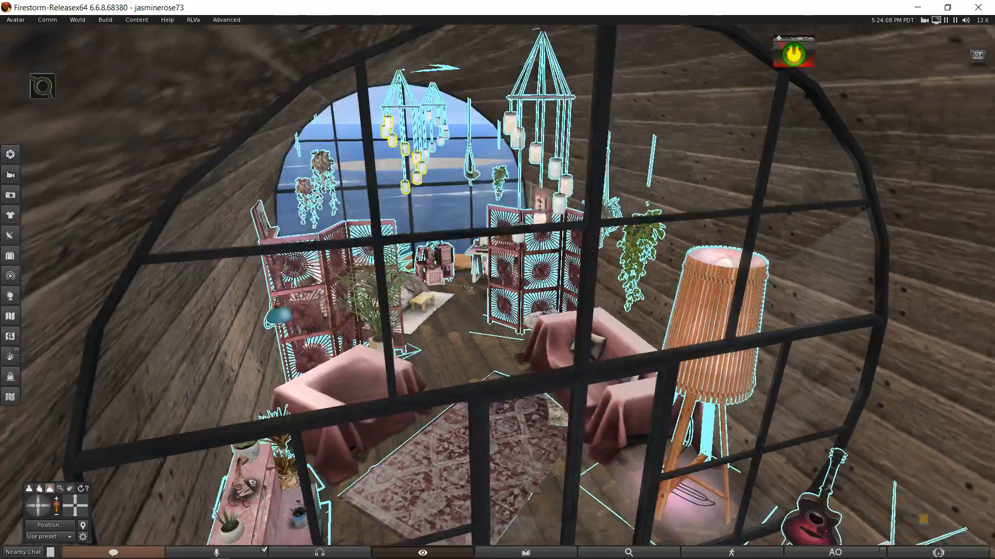
Copy the remaining selected furnishings straight up above the house roof, to a height of about Z 58.13
key("Escape")
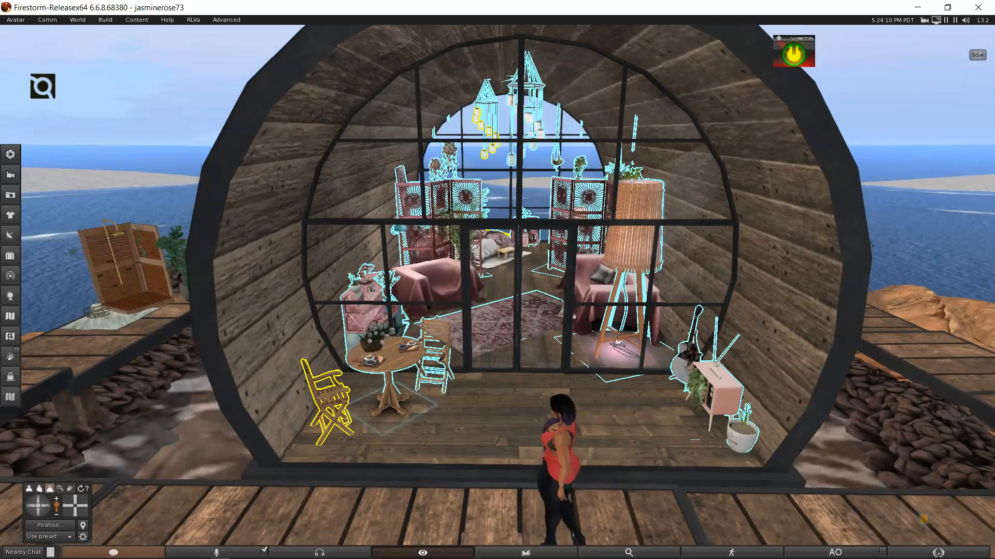
left_click_drag(497, 293, 500, 267, "ctrl+alt")
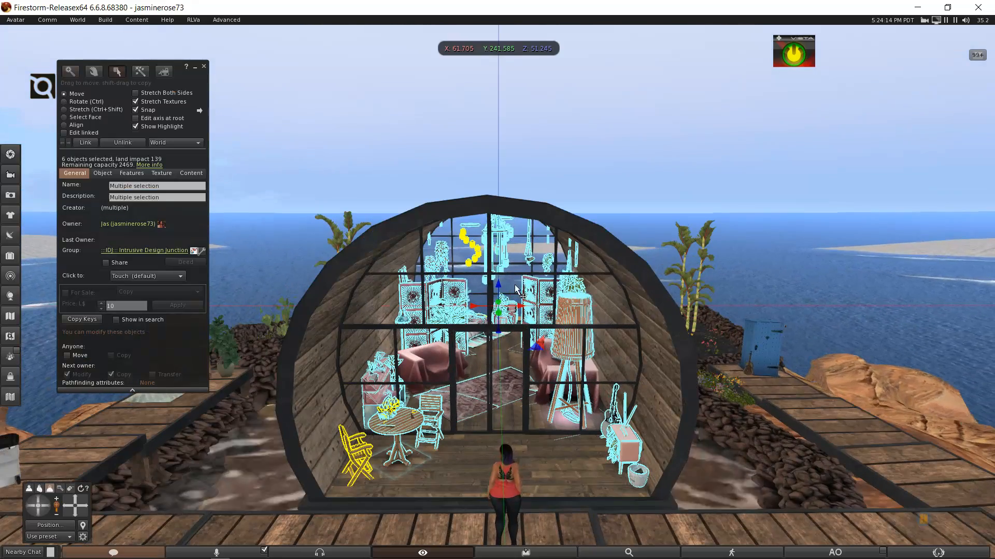
left_click_drag(500, 294, 515, 64)
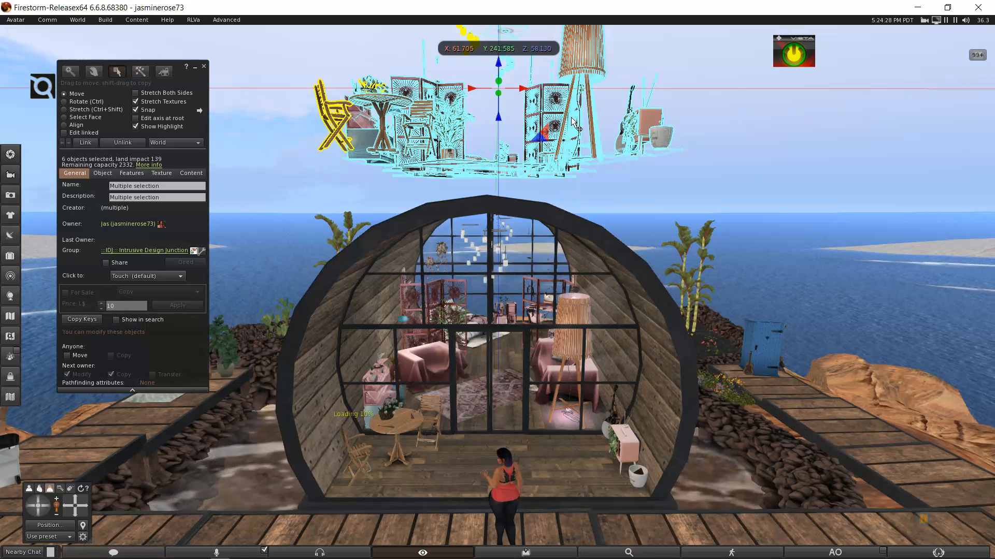
Examine the copied furnishings above the roof from several sides, including the desk, bed, screens and rug
left_click_drag(501, 214, 460, 256, "ctrl+alt")
scroll(460, 256, "down", 2)
left_click_drag(357, 202, 386, 261, "ctrl+alt")
left_click_drag(547, 200, 562, 317, "ctrl+alt")
left_click(860, 418, "ctrl+alt")
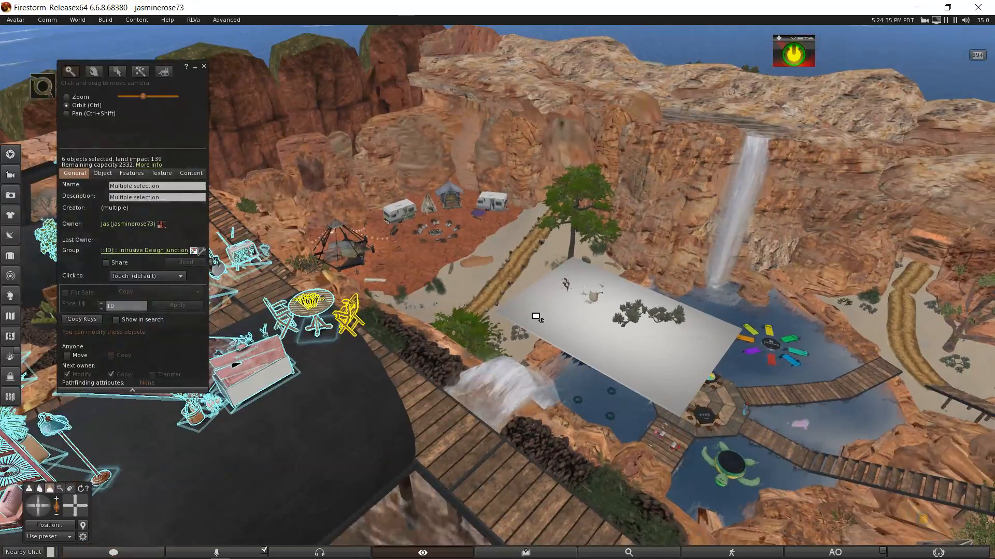
left_click(536, 315, "ctrl+alt")
left_click_drag(313, 322, 182, 345, "ctrl+alt")
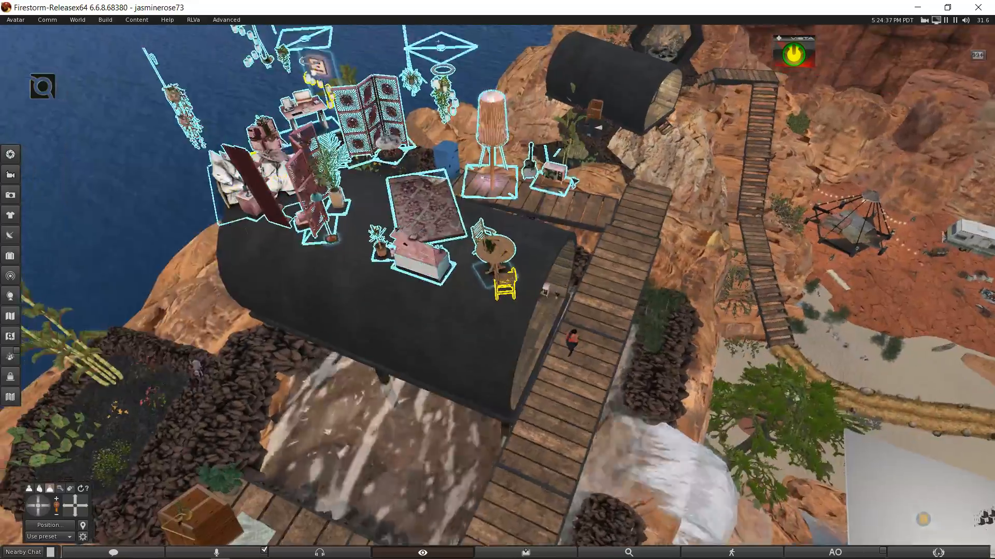
left_click_drag(432, 212, 332, 215, "ctrl+alt")
scroll(501, 289, "up", 2)
left_click_drag(501, 289, 383, 285, "ctrl+alt")
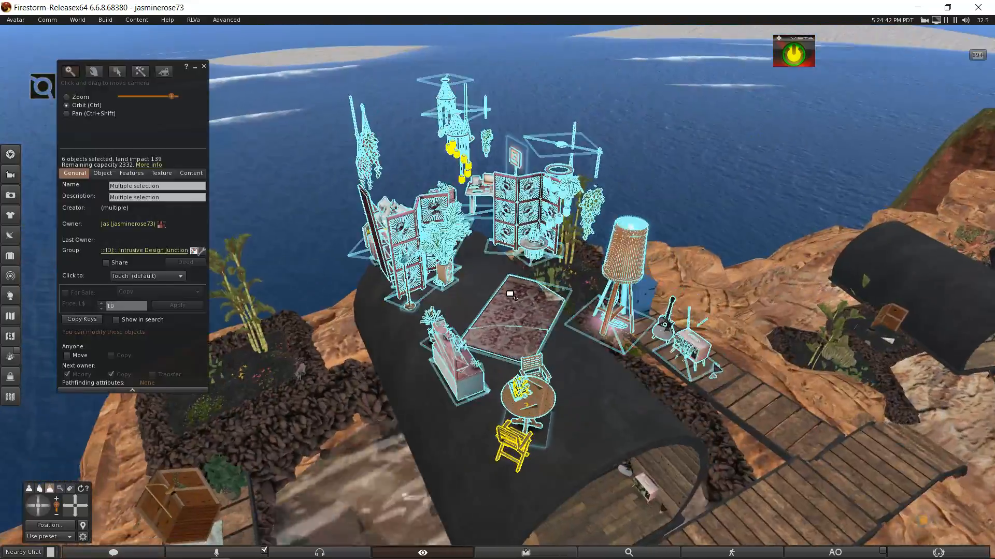
scroll(509, 291, "up", 3)
mouse_move(508, 291)
left_mouse_down("ctrl+alt")
mouse_move(710, 284)
mouse_move(496, 290)
left_mouse_up("ctrl+alt")
scroll(495, 290, "up", 3)
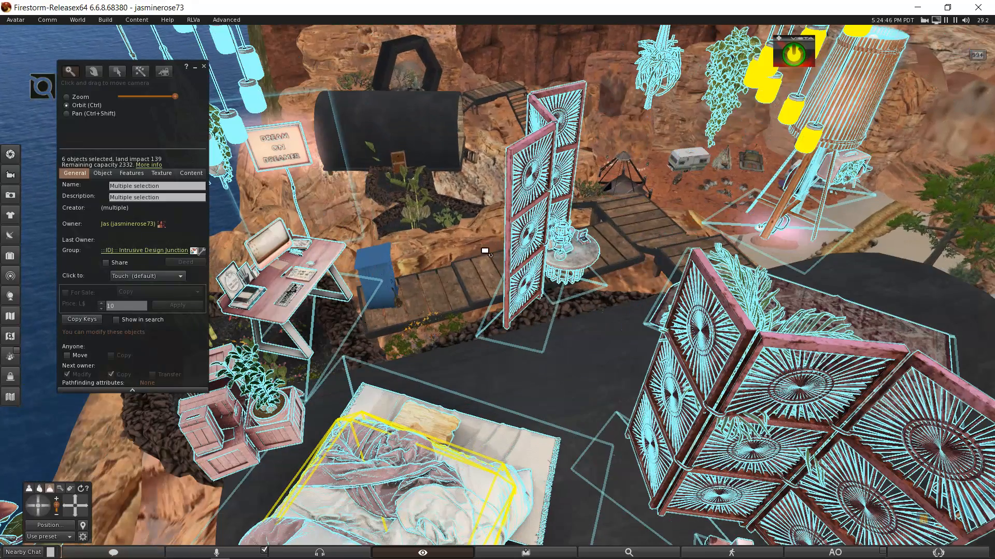
left_click_drag(458, 258, 513, 226)
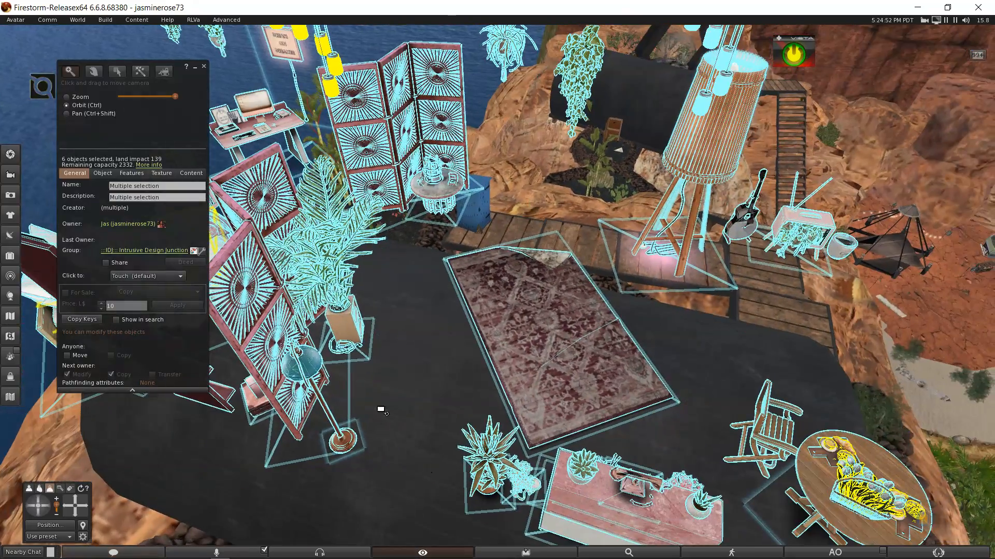
left_click_drag(533, 364, 487, 274)
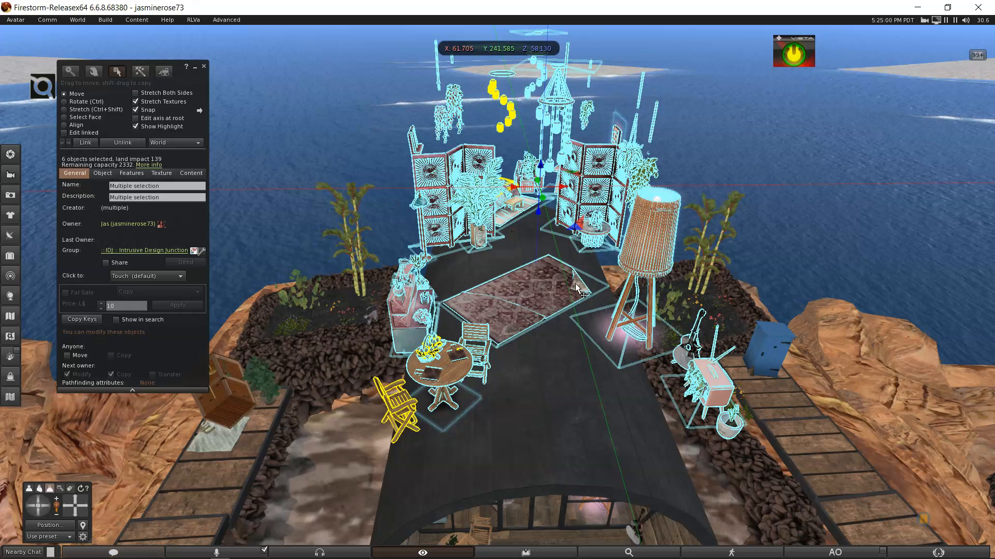
Name the selected set of copied furnishings "Pink Hideki Cabin DDC"
left_click(164, 186)
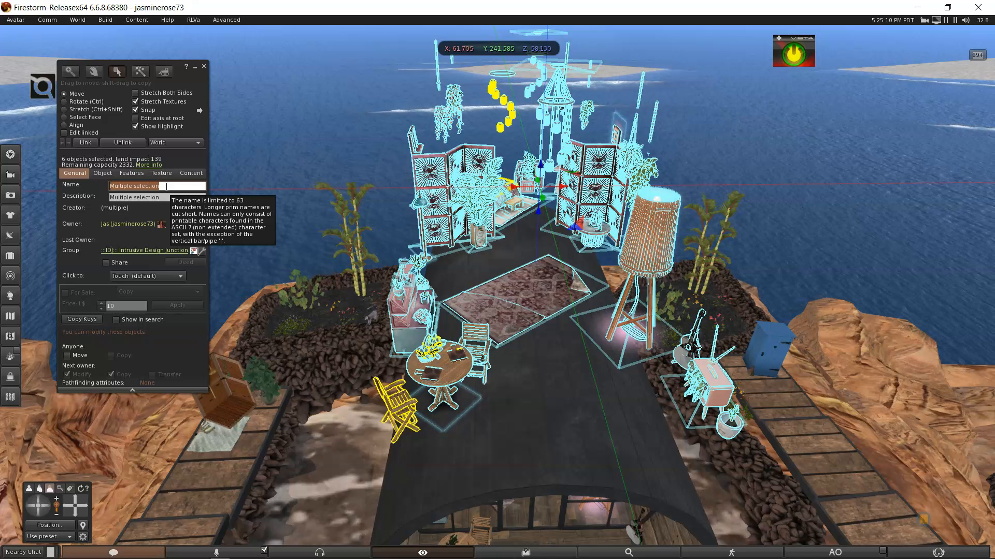
type("F")
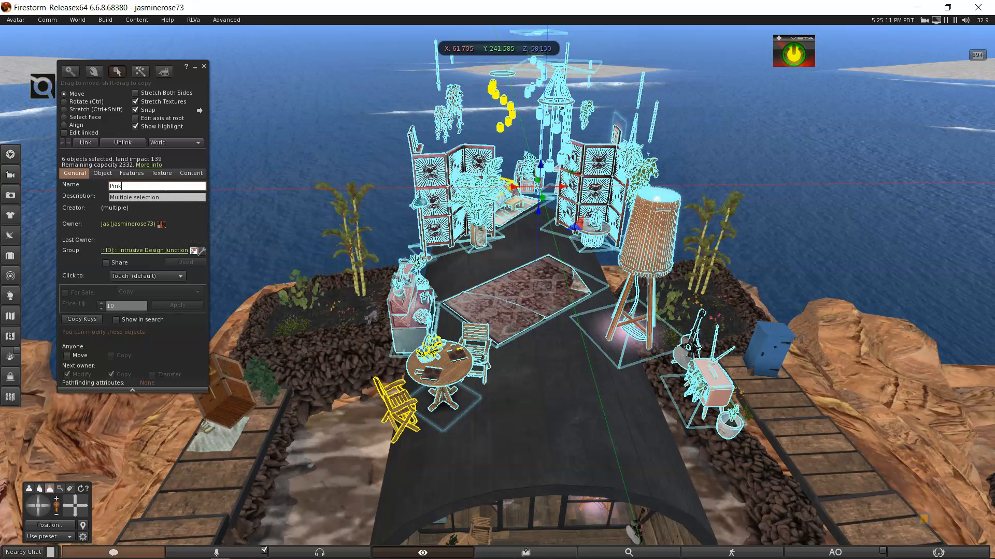
type("ink Hidek")
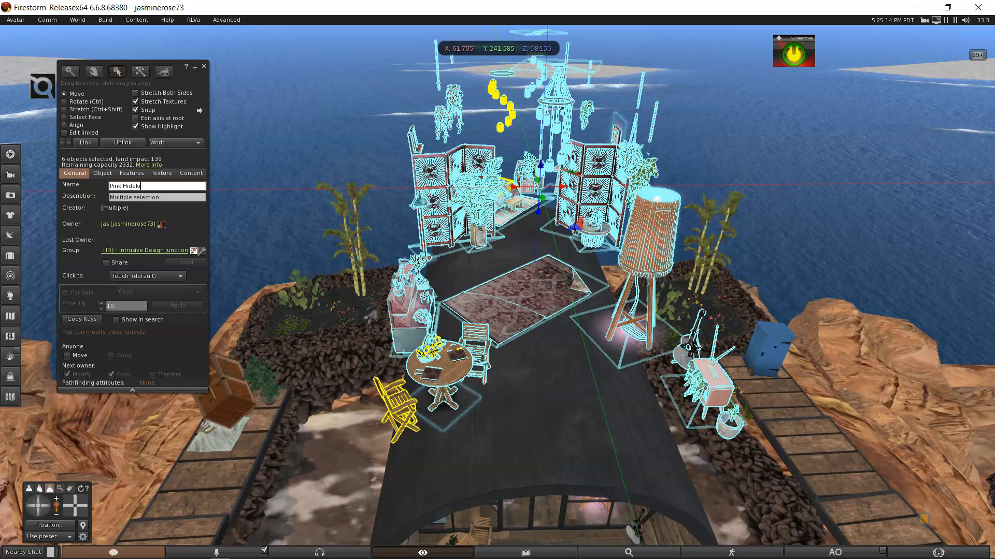
type("i Cabin DDC")
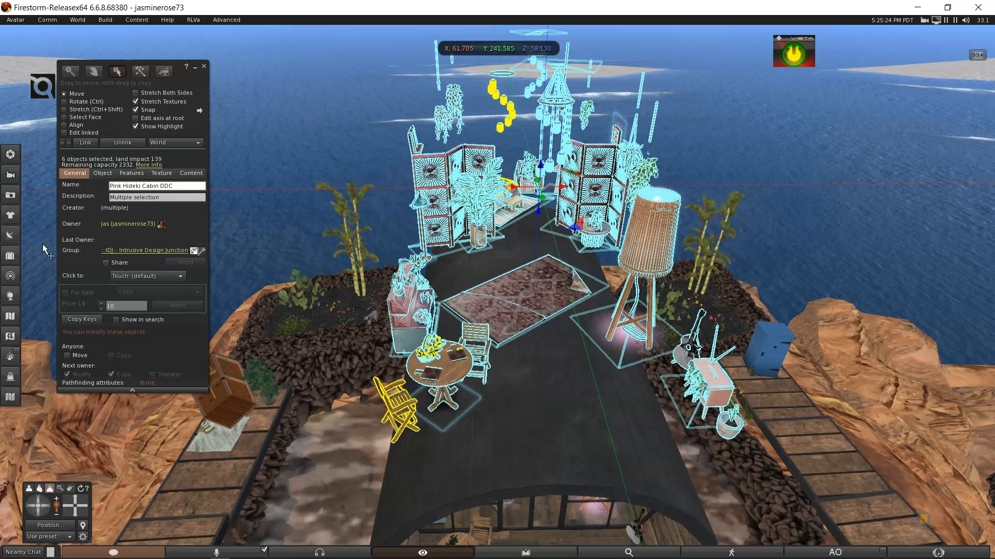
Take the copied furnishings above the roof into the inventory and close the build window
right_click(536, 302)
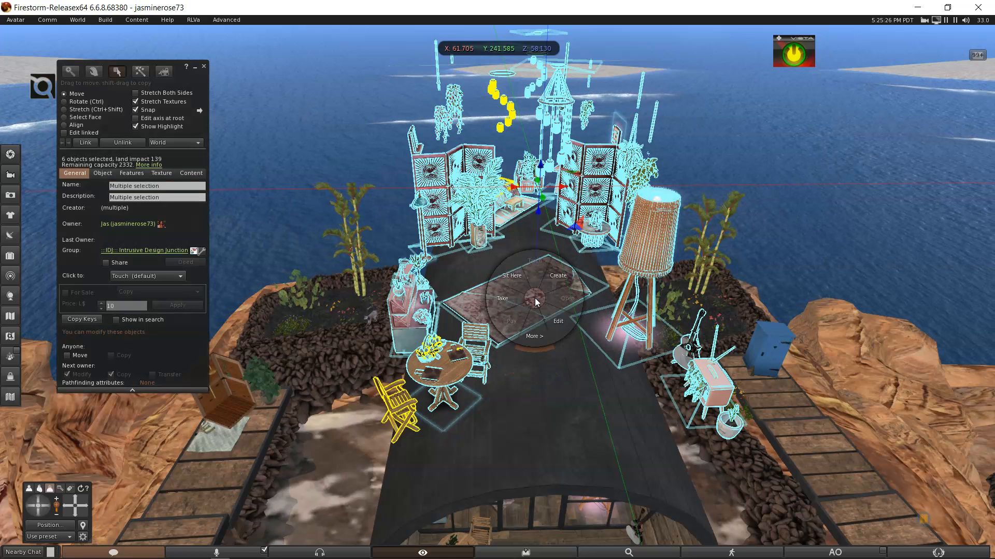
left_click(503, 299)
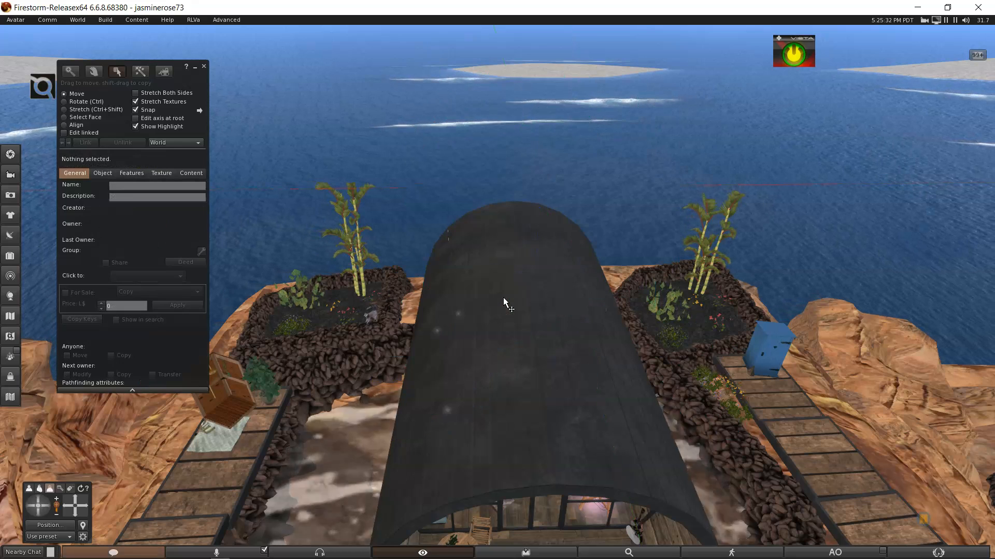
key("Escape")
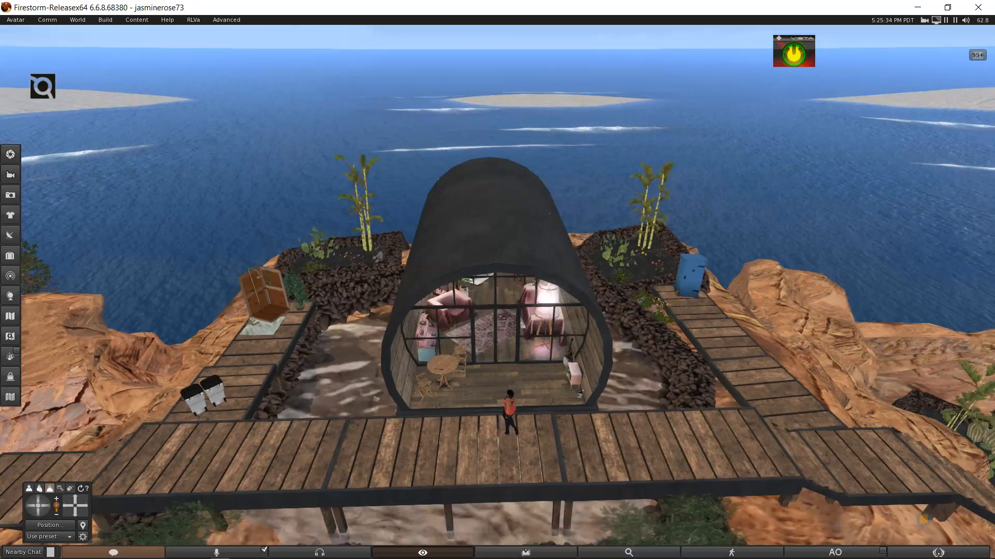
key("ctrl+b")
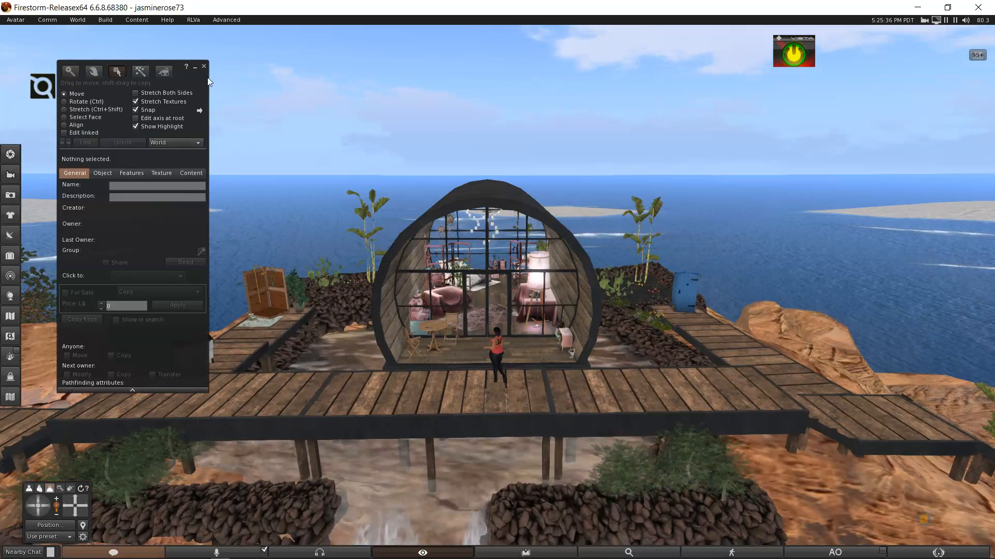
left_click(204, 67)
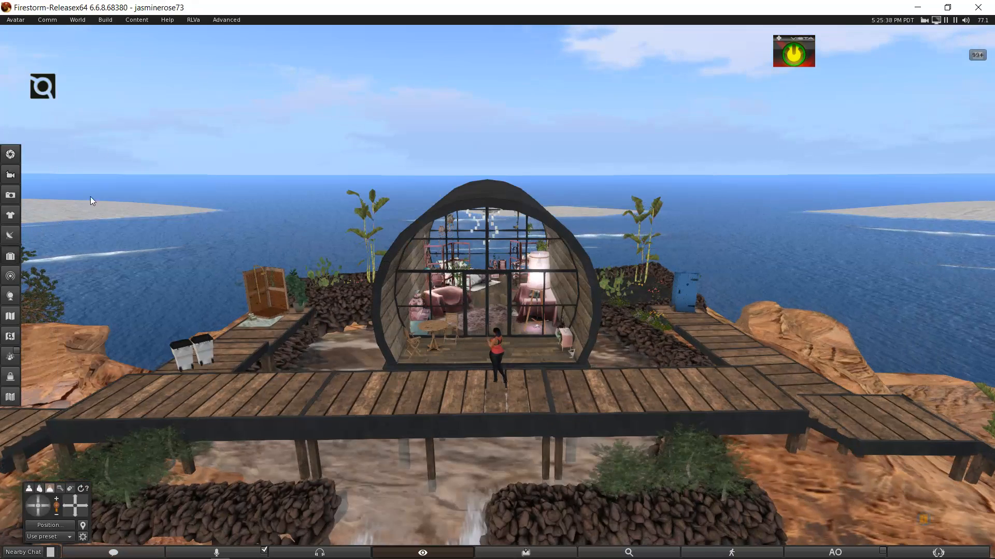
Show the recent items in the inventory and expand the Objects folder to check for the taken furnishings
key("ctrl+i")
scroll(119, 135, "down", 1)
scroll(184, 248, "up", 1)
left_click(139, 83)
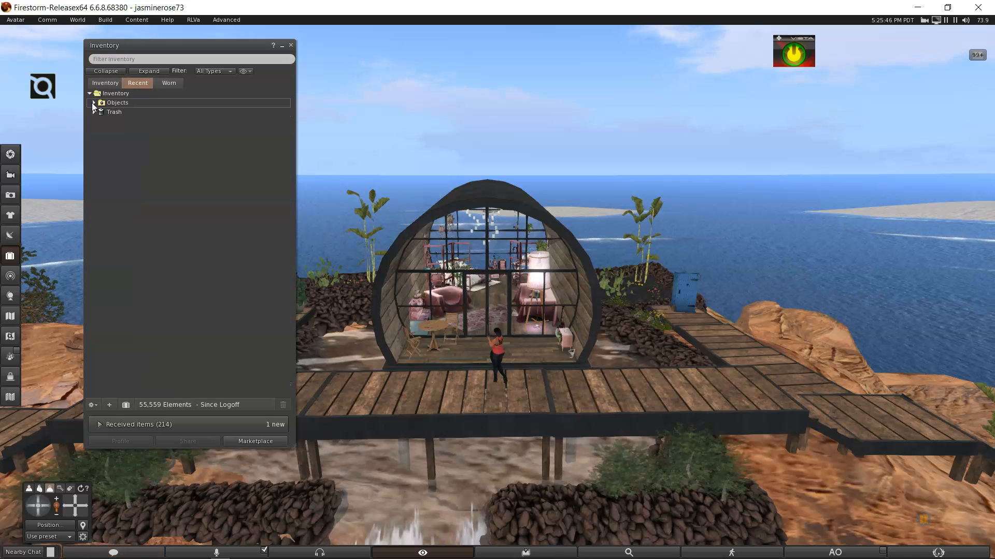
left_click(93, 102)
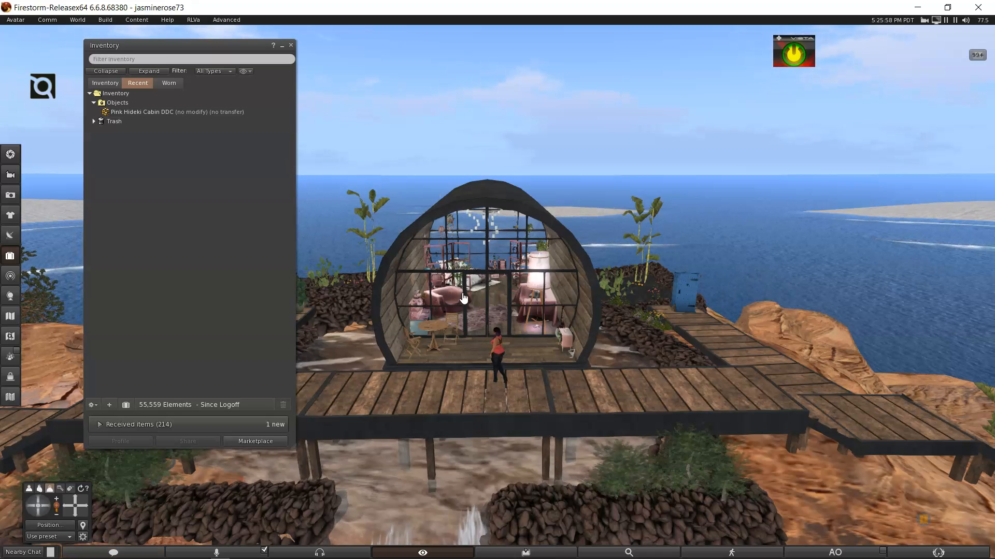
scroll(526, 308, "down", 8)
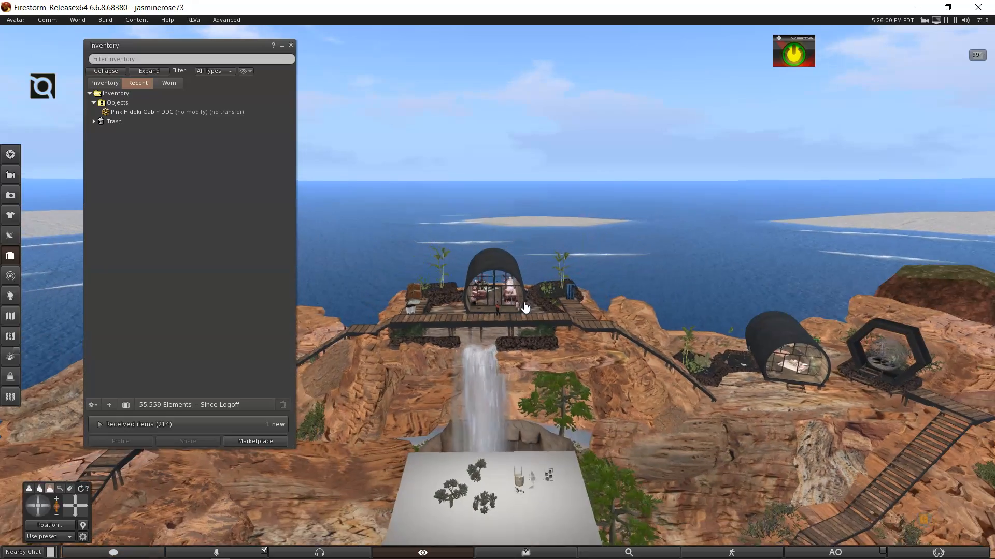
Open the build window in edit mode over the empty wooden platform, with nothing selected
left_click_drag(525, 307, 492, 283, "ctrl+alt")
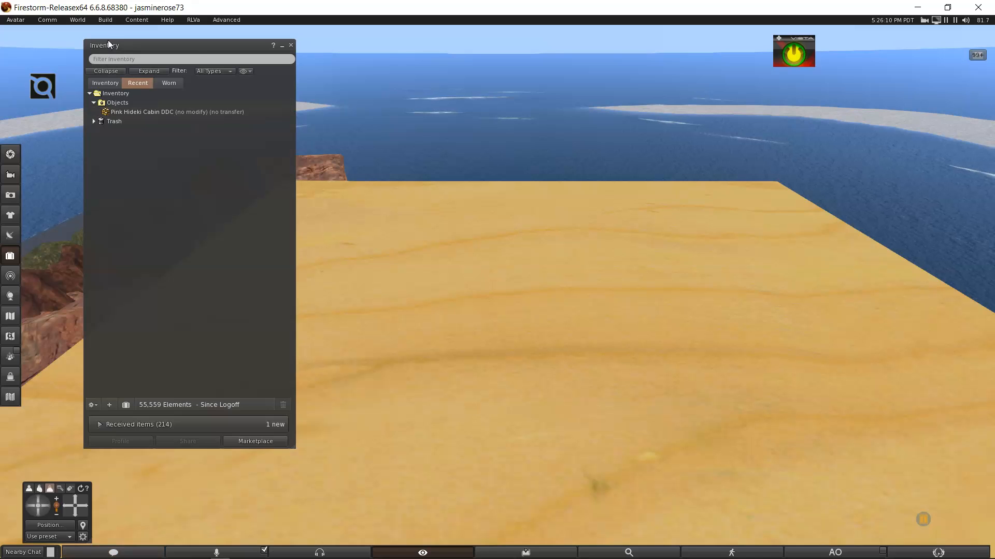
left_click(106, 21)
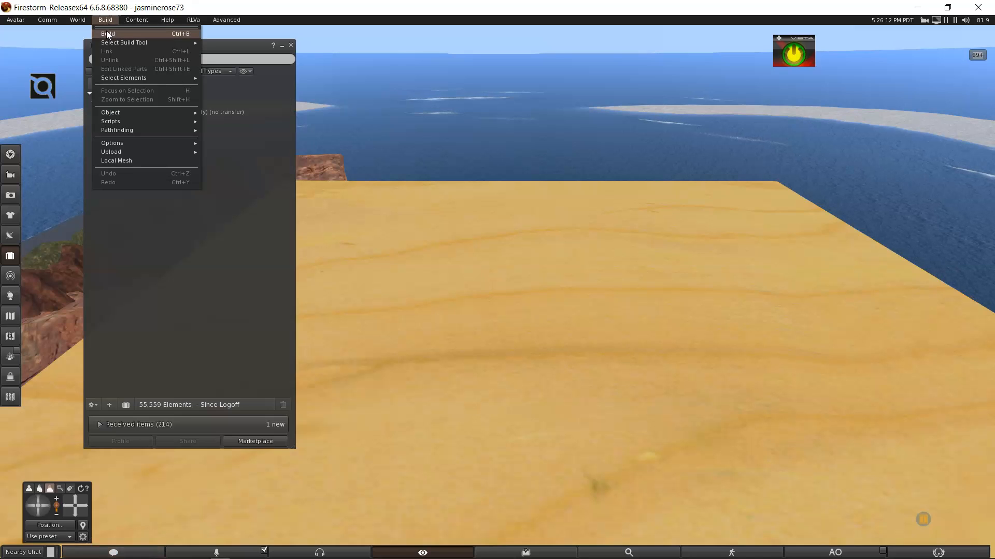
left_click(107, 32)
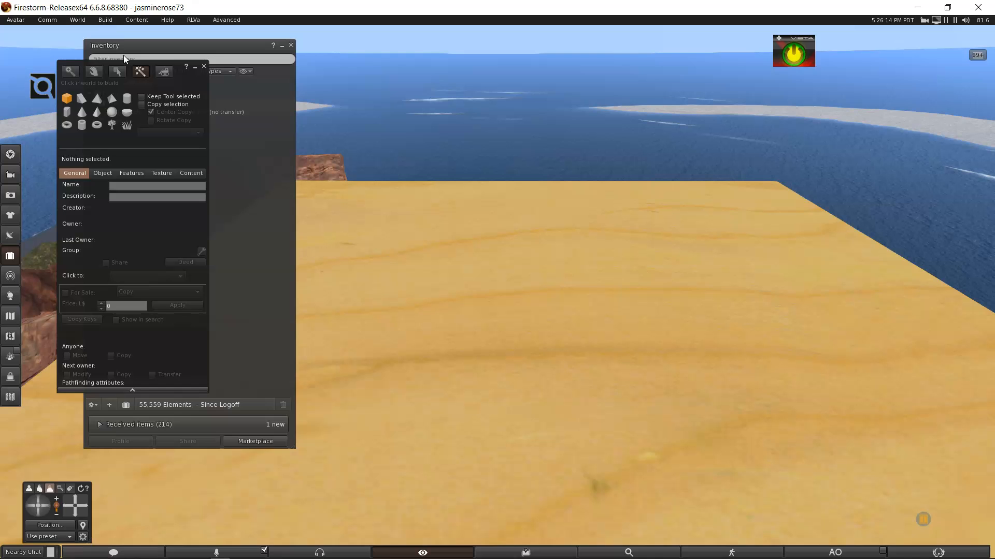
left_click_drag(127, 65, 93, 40)
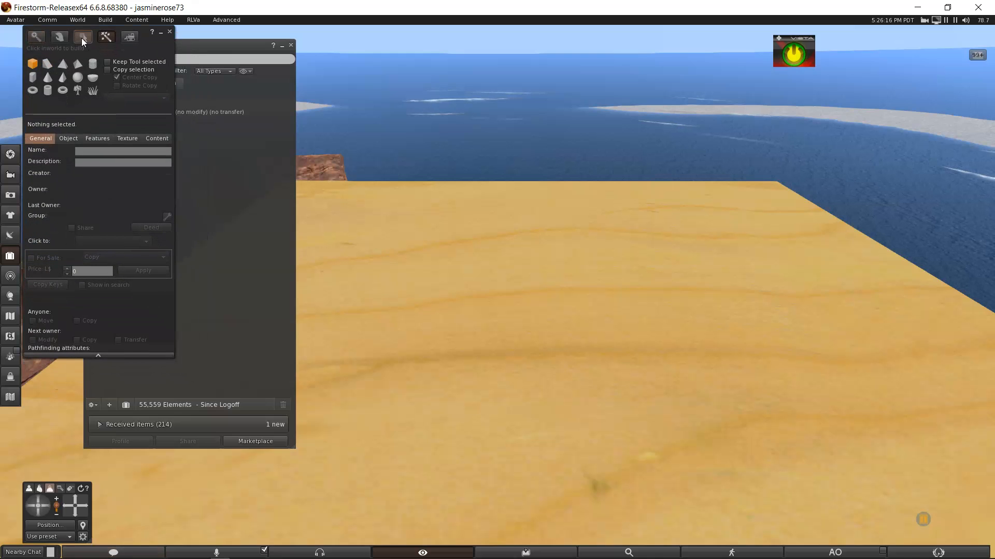
left_click(82, 38)
left_click(189, 48)
left_click_drag(468, 204, 486, 297, "ctrl+alt")
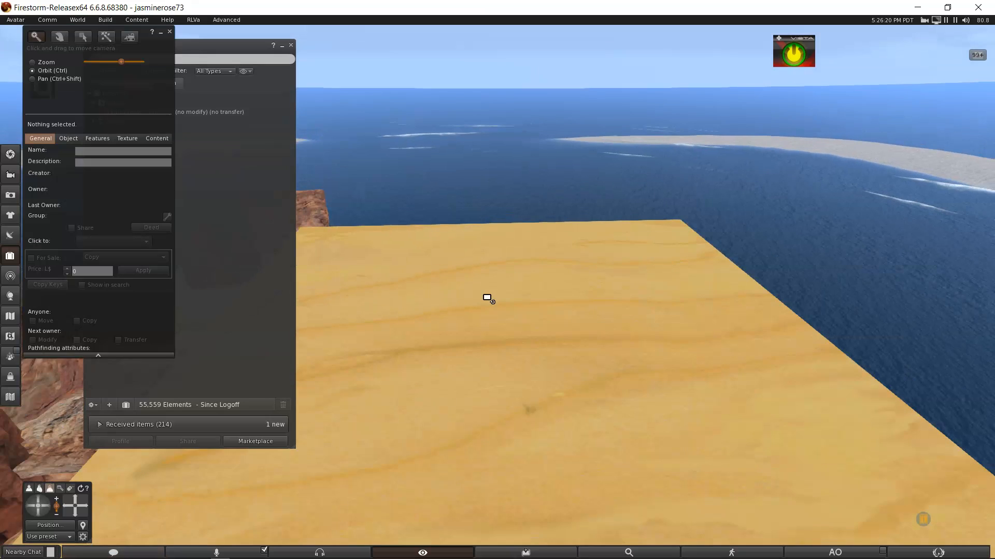
Rez the Pink Hideki Cabin DDC set from the inventory onto the wooden platform while edit mode is active
left_click(229, 45)
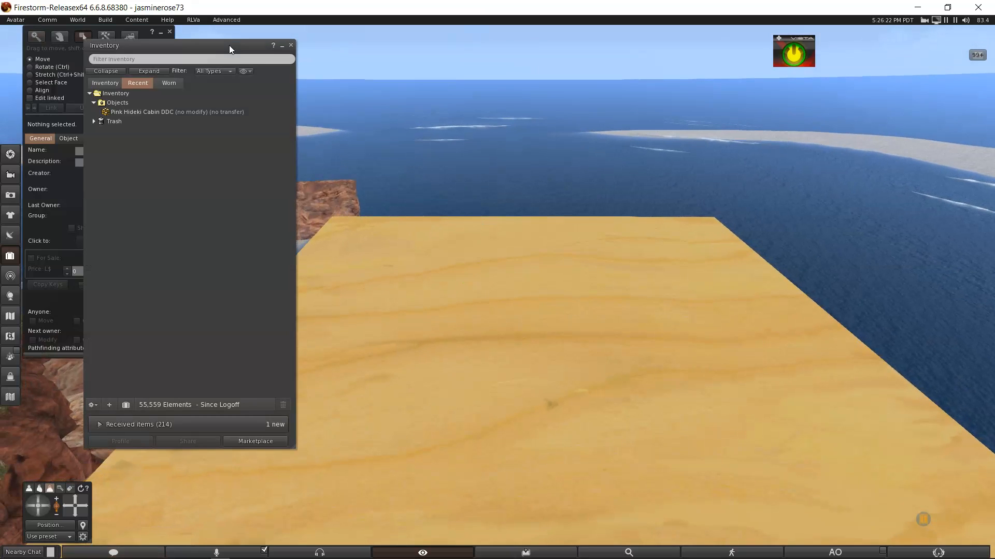
left_click(157, 113)
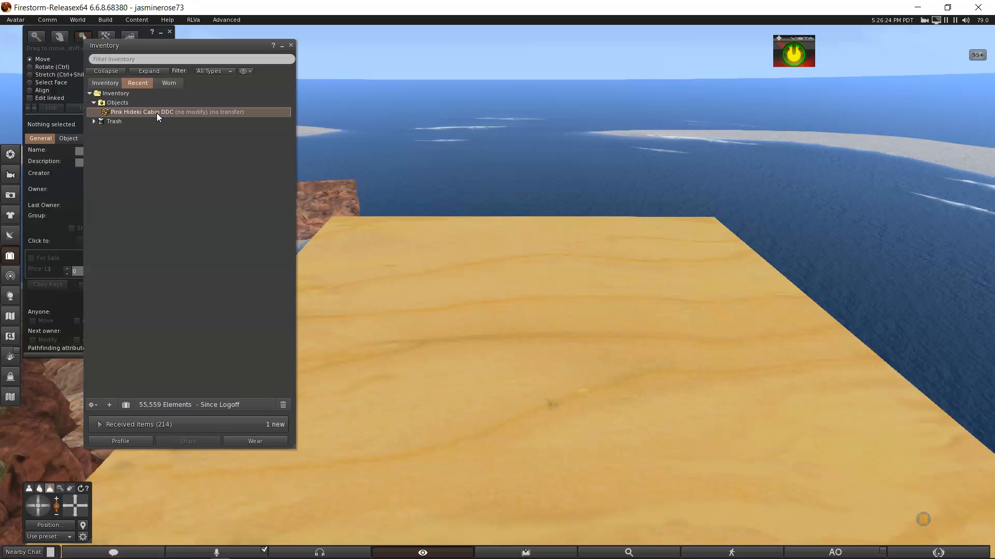
left_click_drag(157, 113, 505, 280)
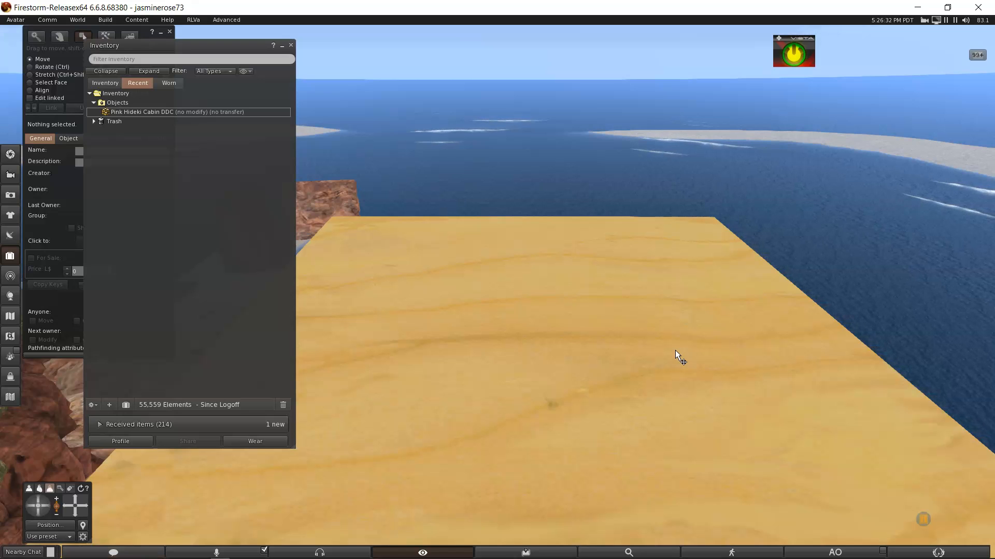
left_click_drag(676, 350, 535, 352)
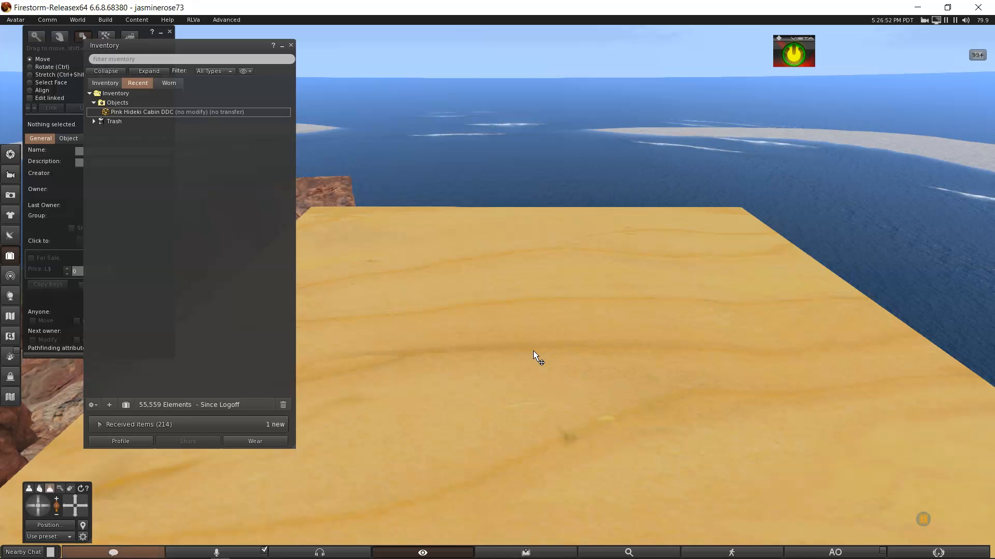
scroll(533, 350, "down", 2)
left_click_drag(489, 341, 500, 288, "alt")
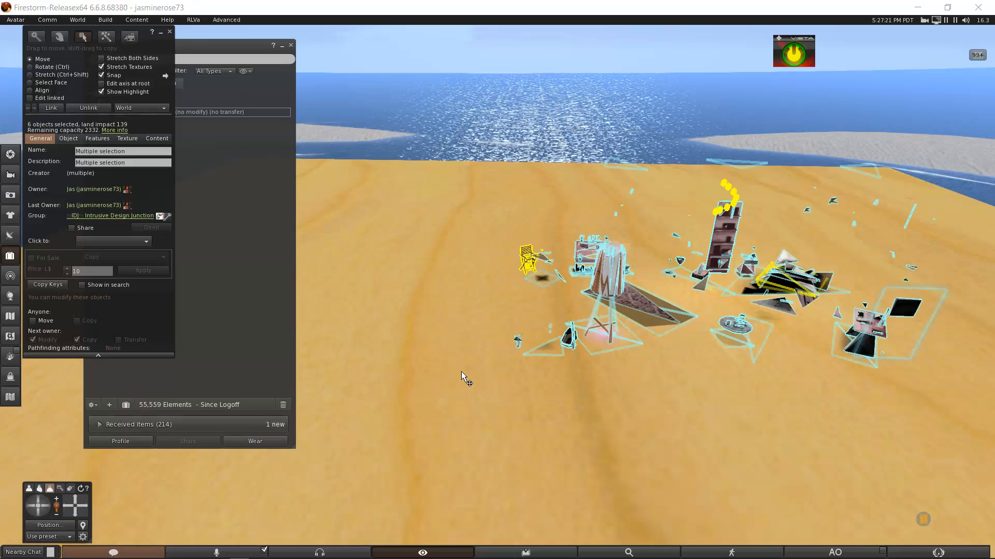
Move the whole selected furnishing set together to about Y 202.9 and Z 89.9
key("Escape")
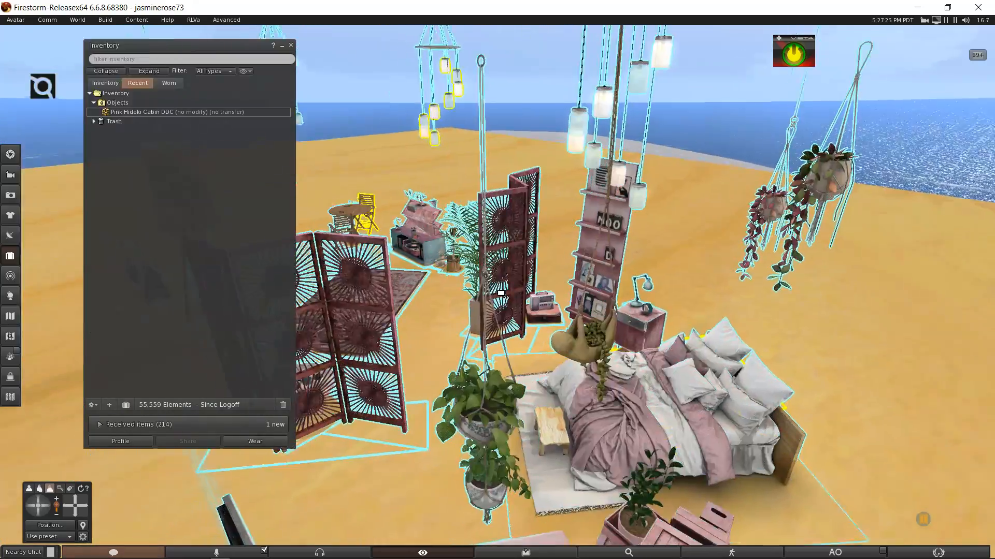
left_click_drag(501, 294, 501, 349, "alt")
key("ctrl+3")
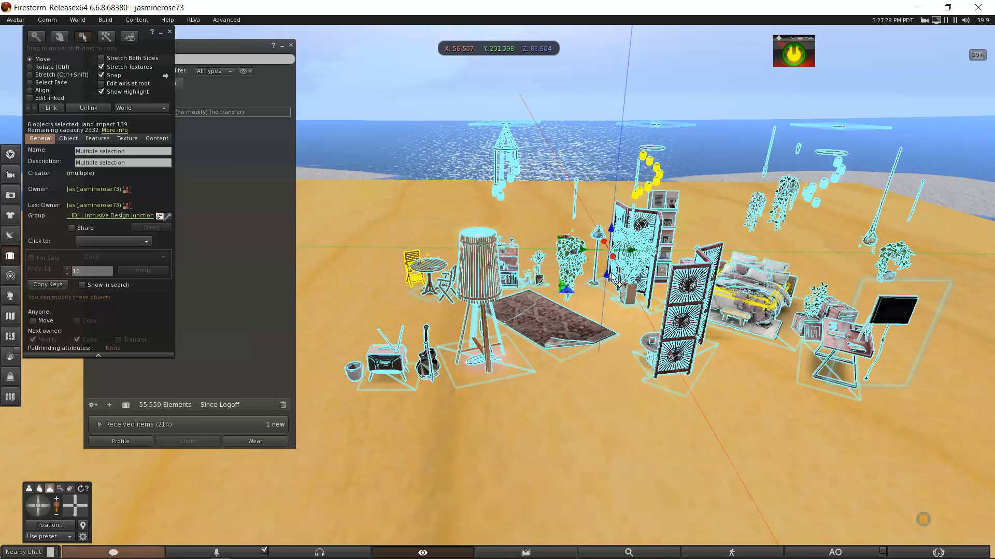
left_click_drag(617, 241, 669, 222)
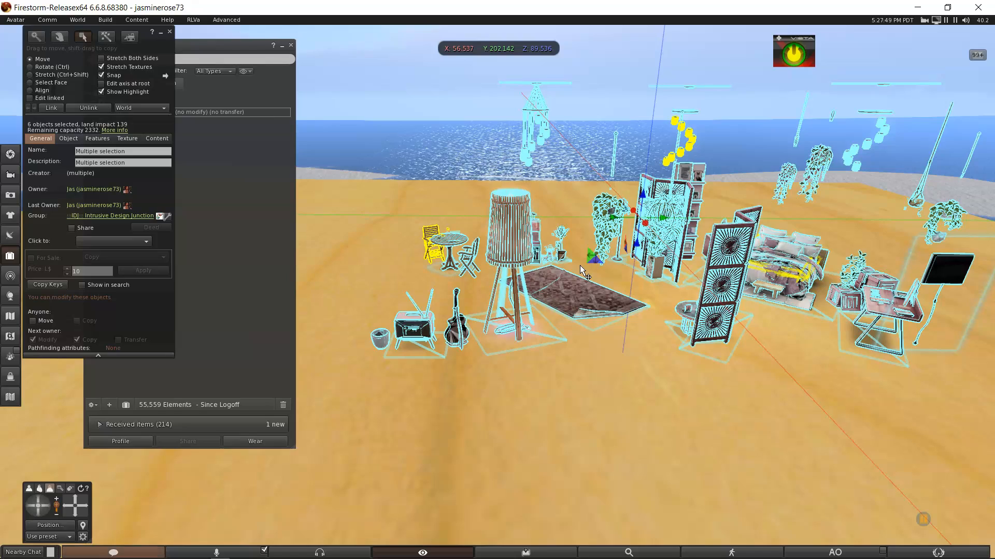
left_click_drag(644, 201, 666, 252)
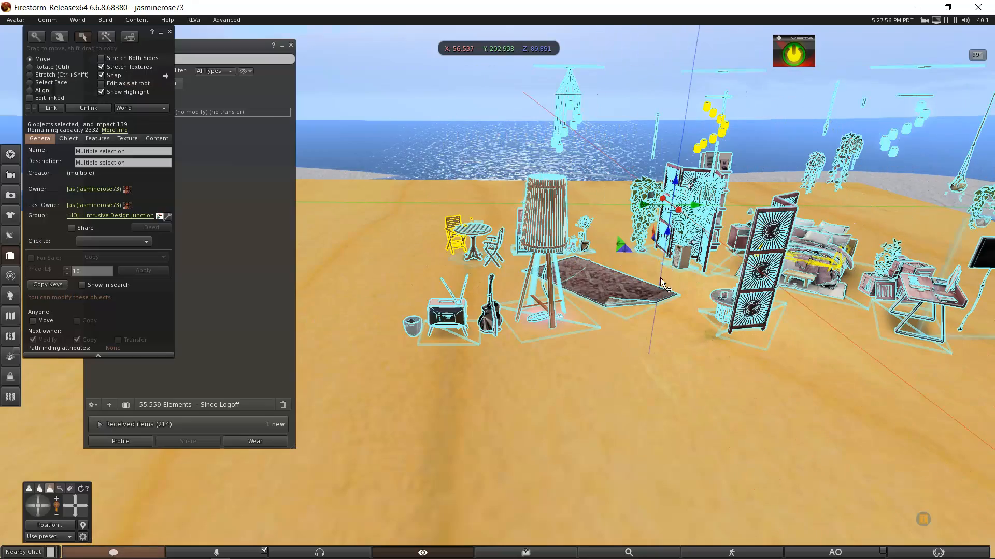
Take the selected furnishing set back into the inventory and close the build window
right_click(679, 205)
left_click(705, 209)
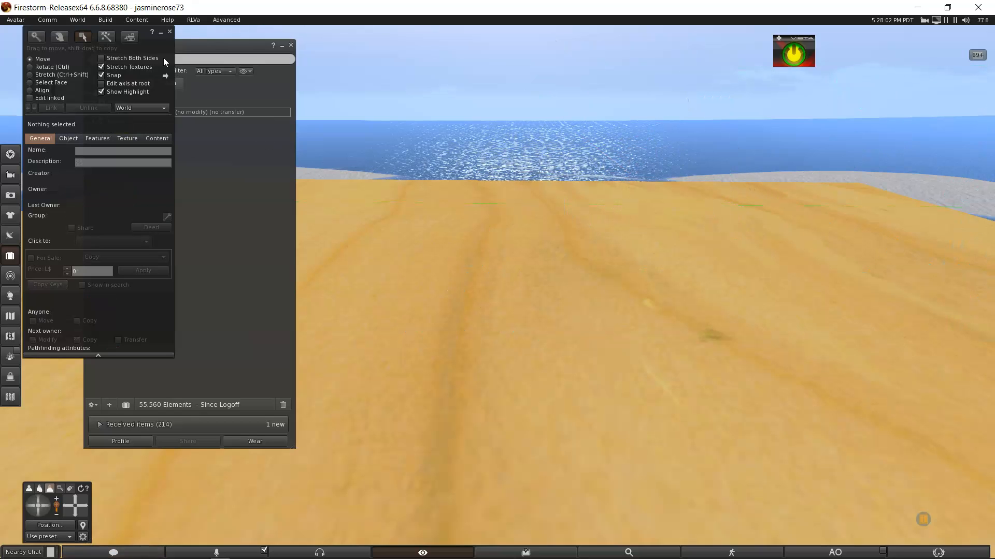
left_click(169, 32)
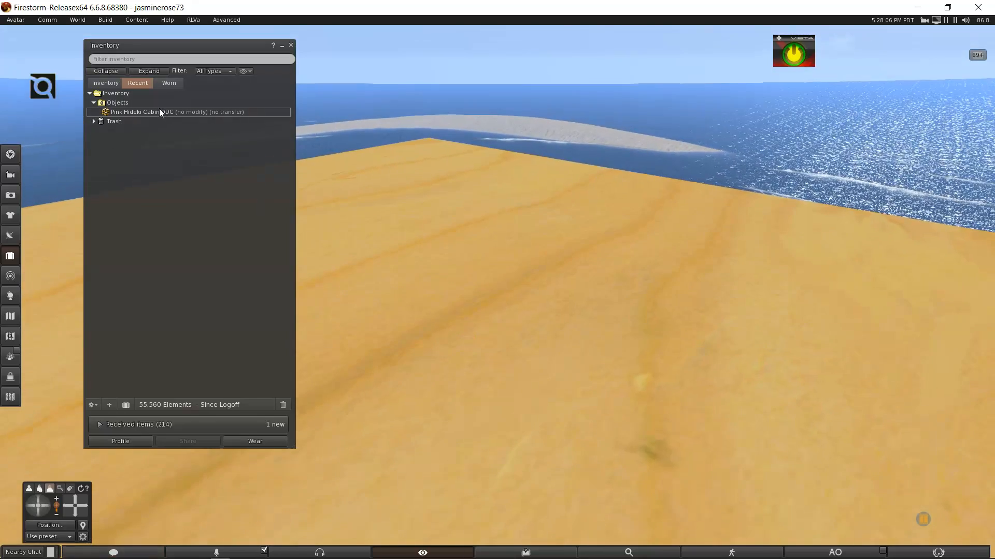
Rez the Pink Hideki Cabin DDC set onto the wooden platform with the build window closed
left_click(139, 112)
left_click_drag(138, 111, 599, 393)
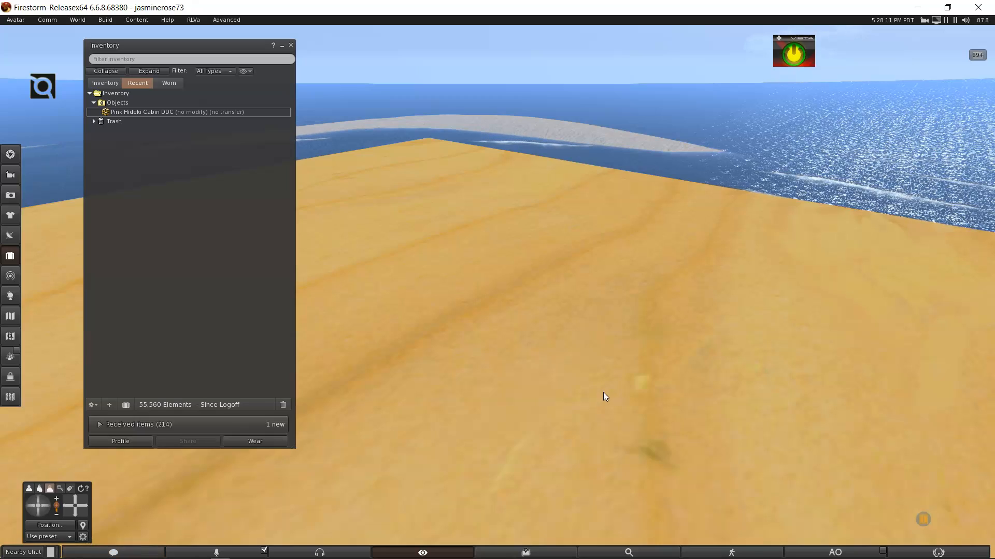
left_click_drag(641, 403, 802, 410, "alt")
left_click_drag(536, 293, 466, 298, "alt")
Edit the linked group with the floor lamp, screens and rug and move it away from the bed to about X 61.1, Y 202.4
right_click(510, 311)
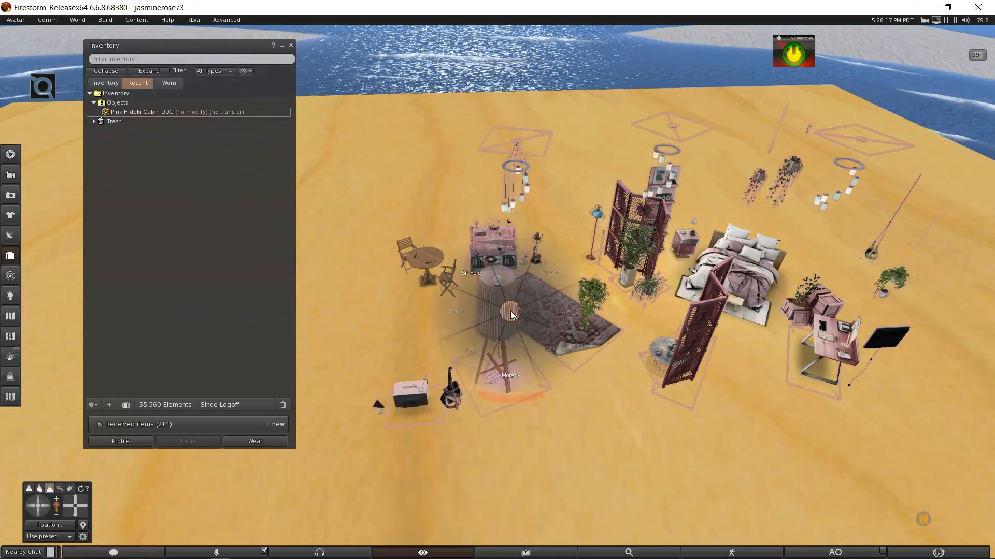
left_click(533, 334)
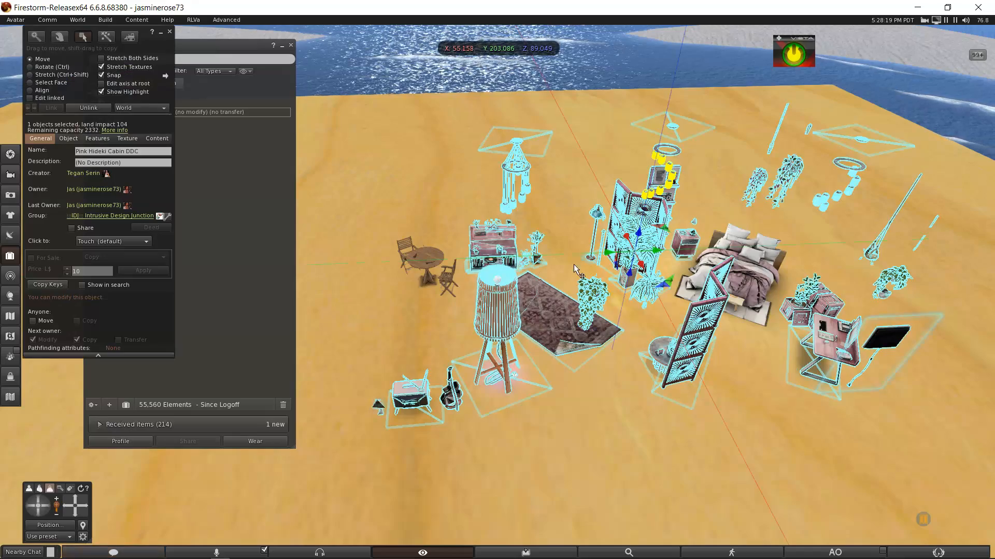
left_click_drag(648, 254, 523, 306)
left_click_drag(853, 302, 503, 278)
left_click_drag(524, 176, 702, 166)
left_click_drag(607, 231, 521, 226, "ctrl+alt")
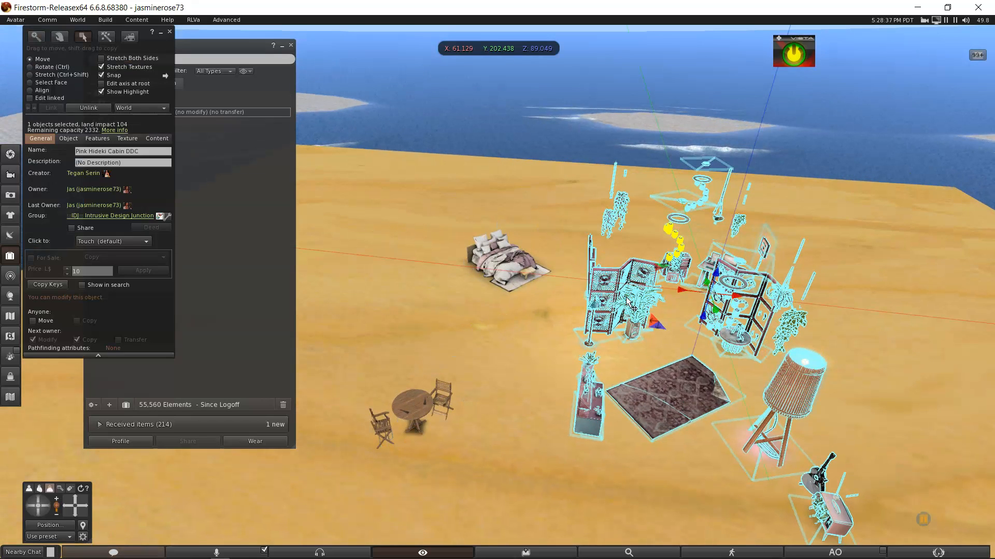
Move the bed on its own away from the other furnishings and select the round table with its two chairs
left_click(511, 258)
left_click_drag(529, 265, 500, 263)
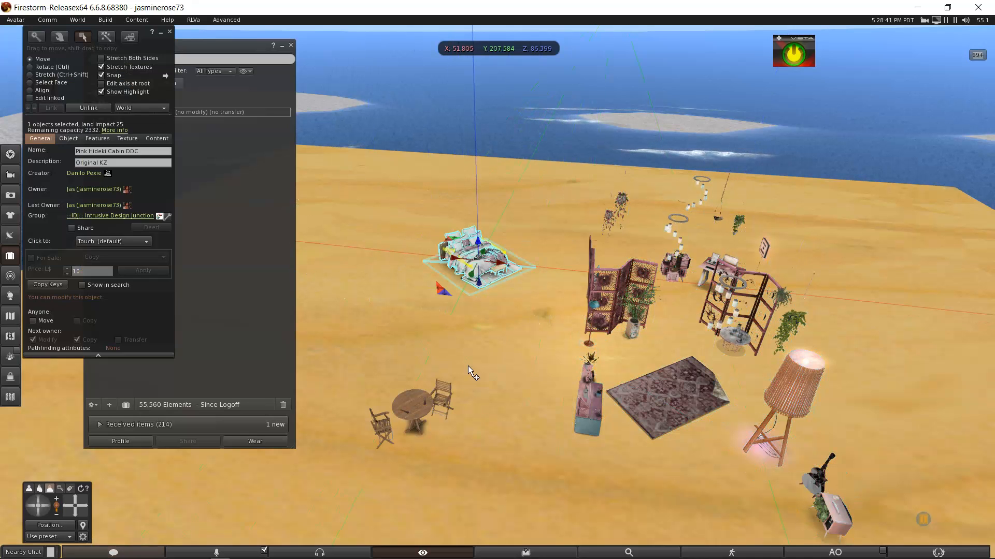
left_click(418, 411)
left_click(418, 412, "alt")
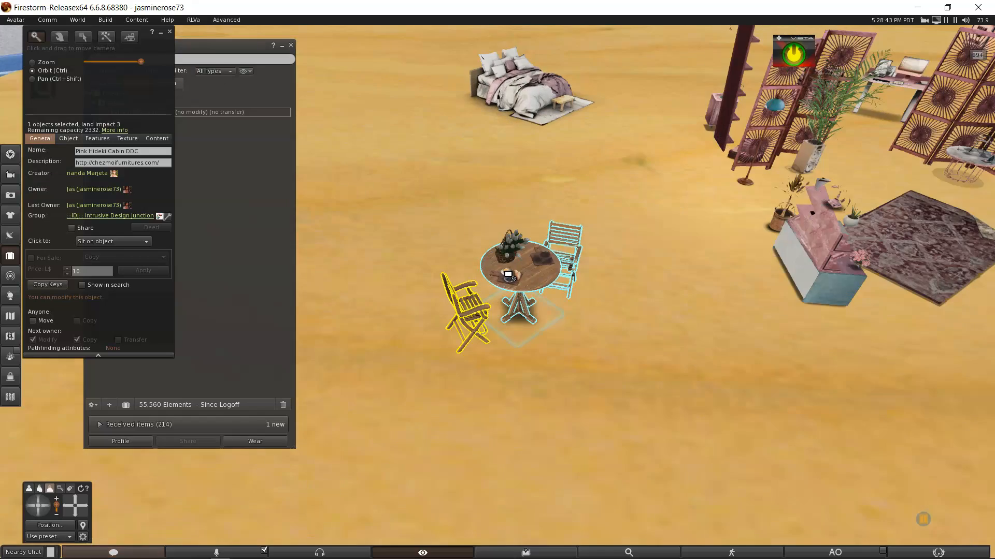
left_click_drag(553, 280, 587, 285)
scroll(655, 216, "down", 5)
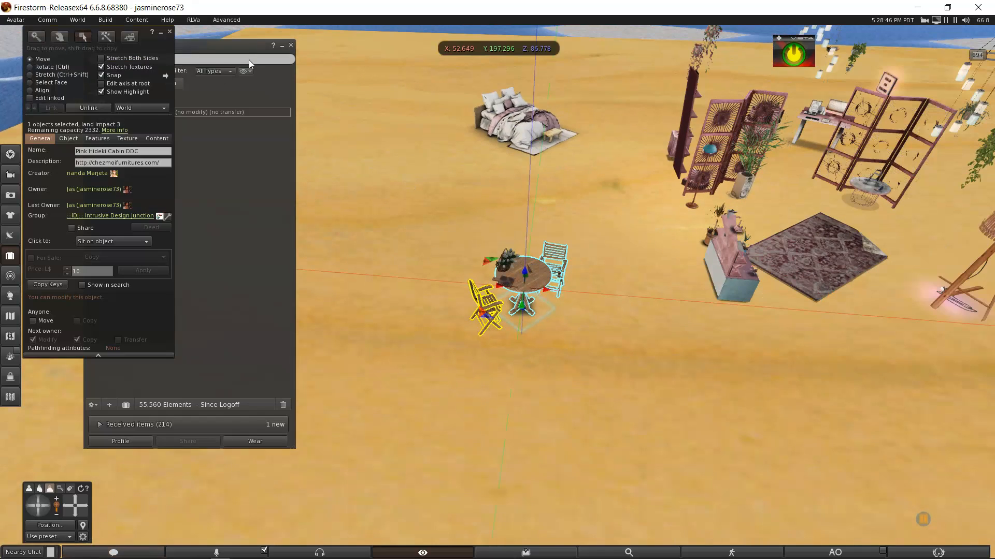
Rez another Pink Hideki Cabin DDC set on the free area beside the separated furnishings, with edit mode active
left_click(249, 61)
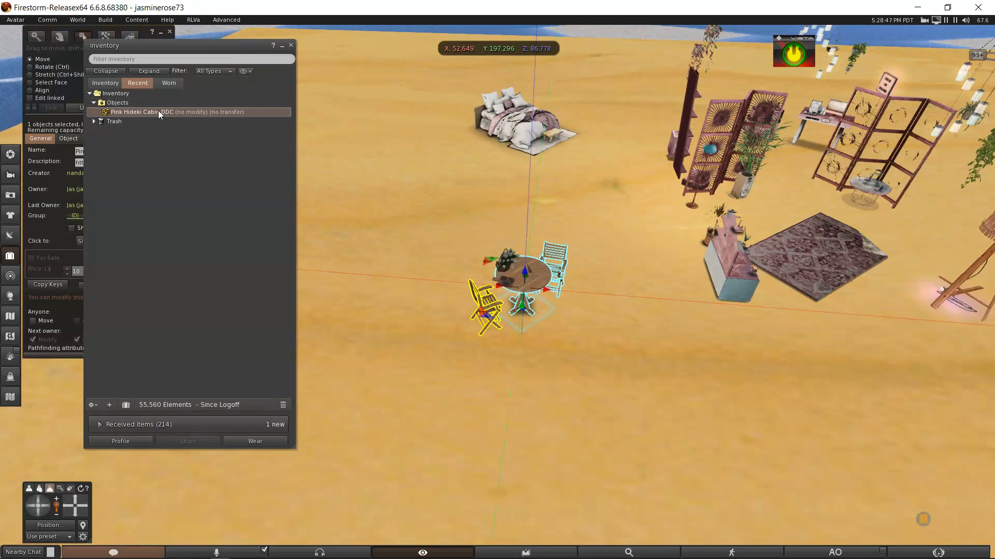
scroll(564, 188, "down", 1)
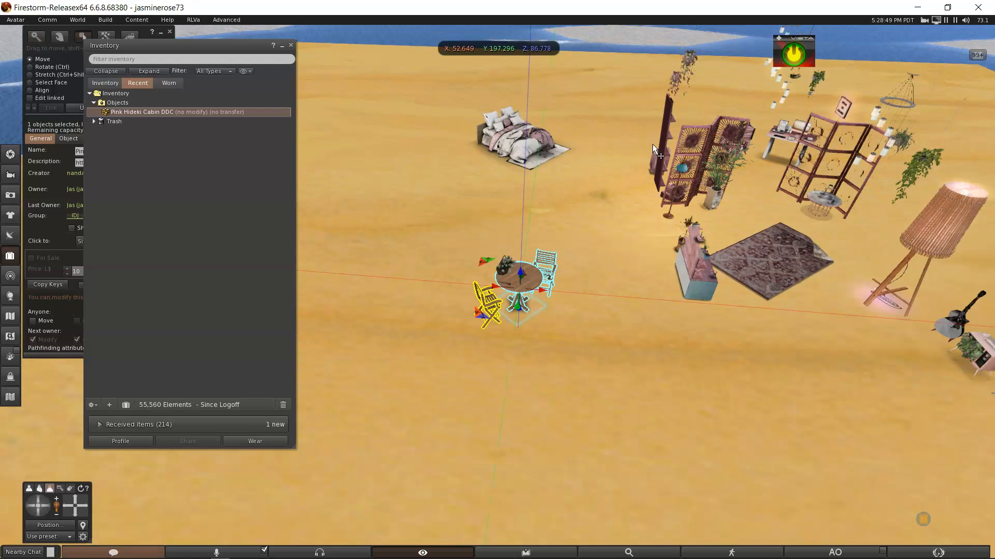
left_click(95, 28)
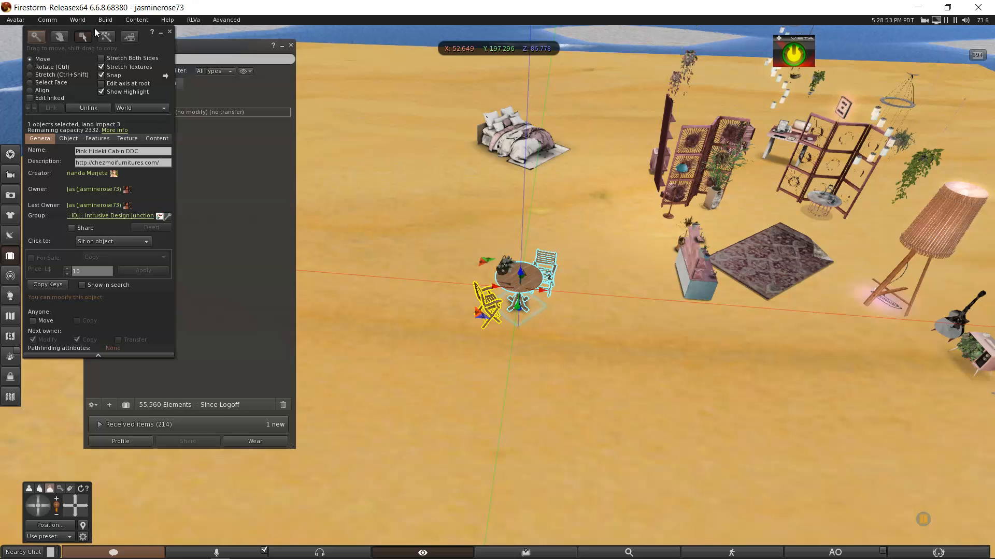
left_click(82, 36)
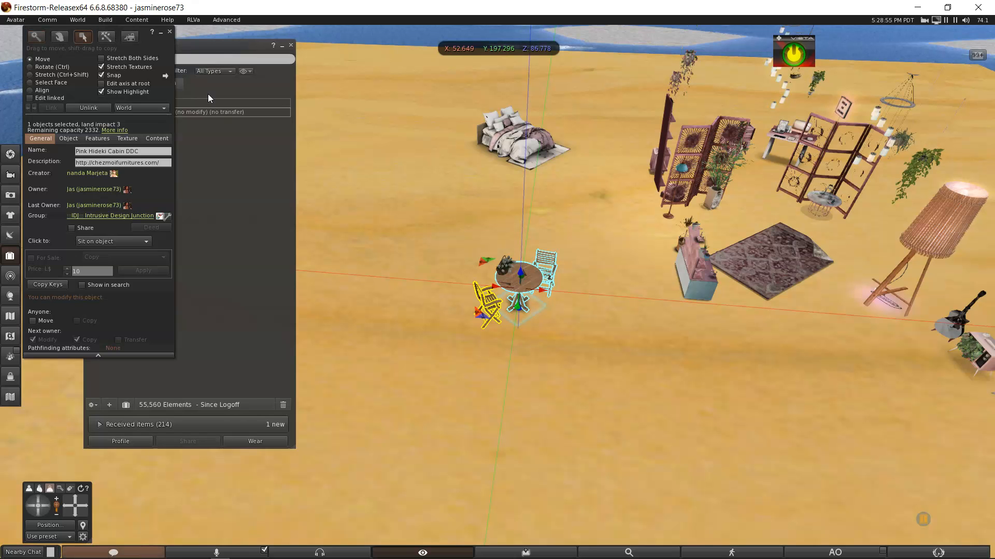
left_click(208, 48)
left_click(425, 215, "alt")
left_click_drag(498, 288, 564, 259, "alt")
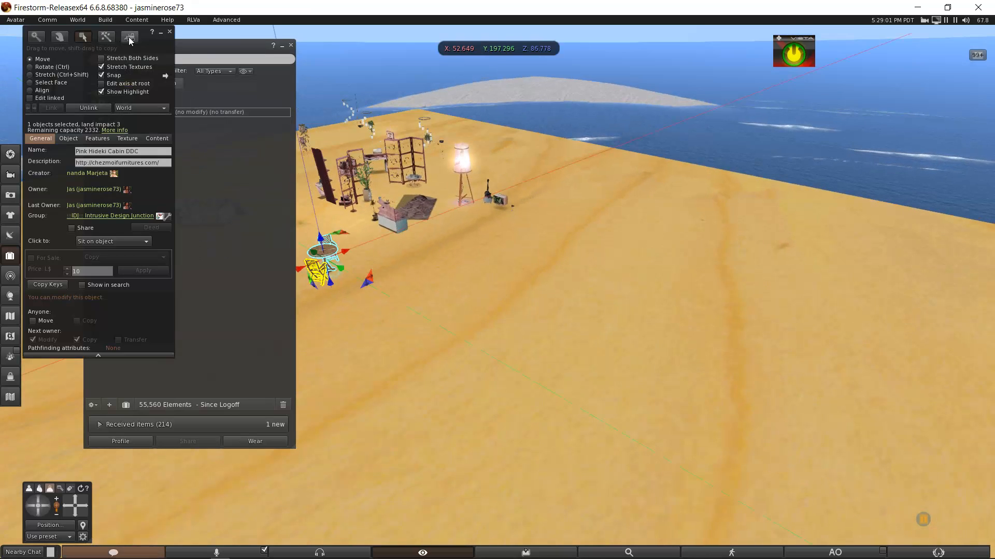
left_click(184, 45)
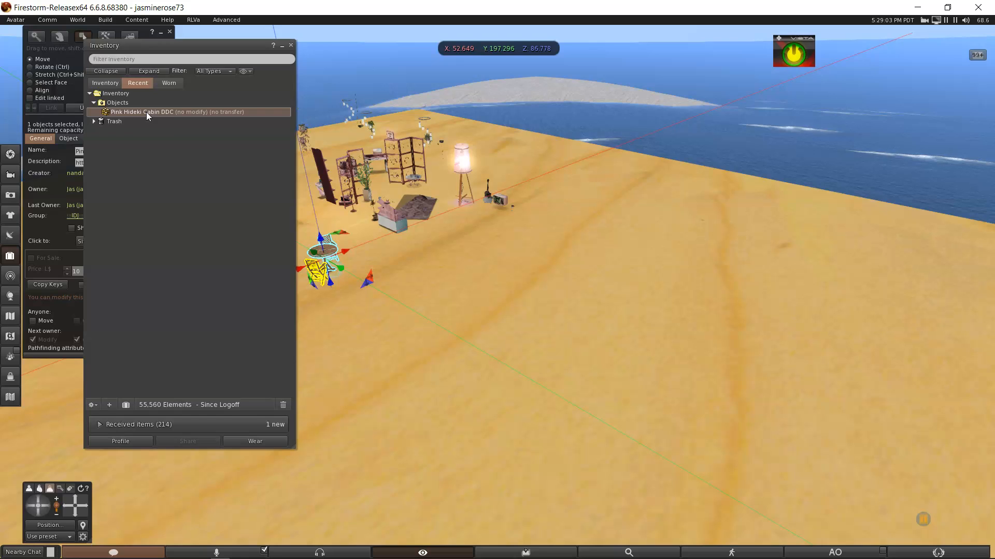
left_click_drag(146, 112, 483, 257)
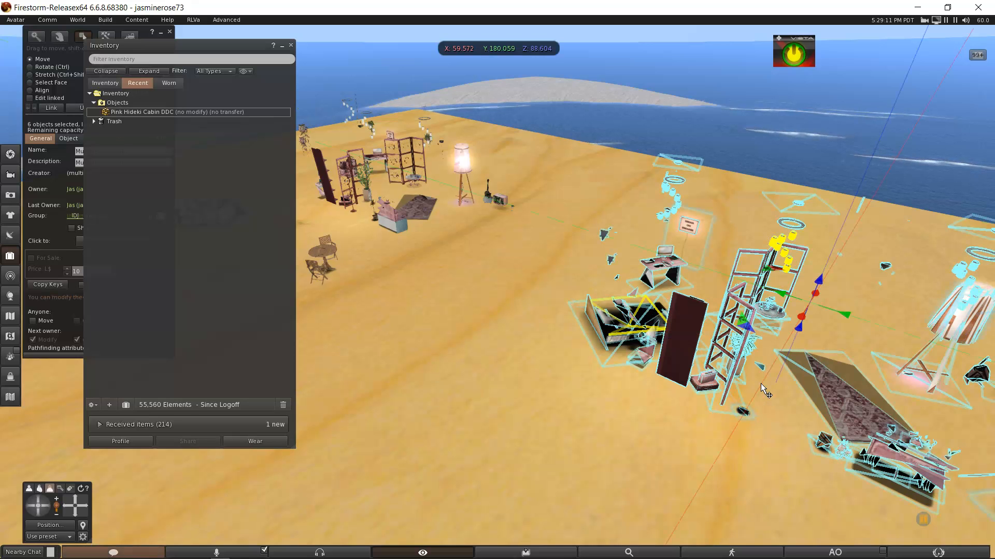
Move the whole newly rezzed set as one selection to about Y 182.5 and Z 90.9
left_click_drag(741, 368, 453, 308, "ctrl+alt")
key("Escape")
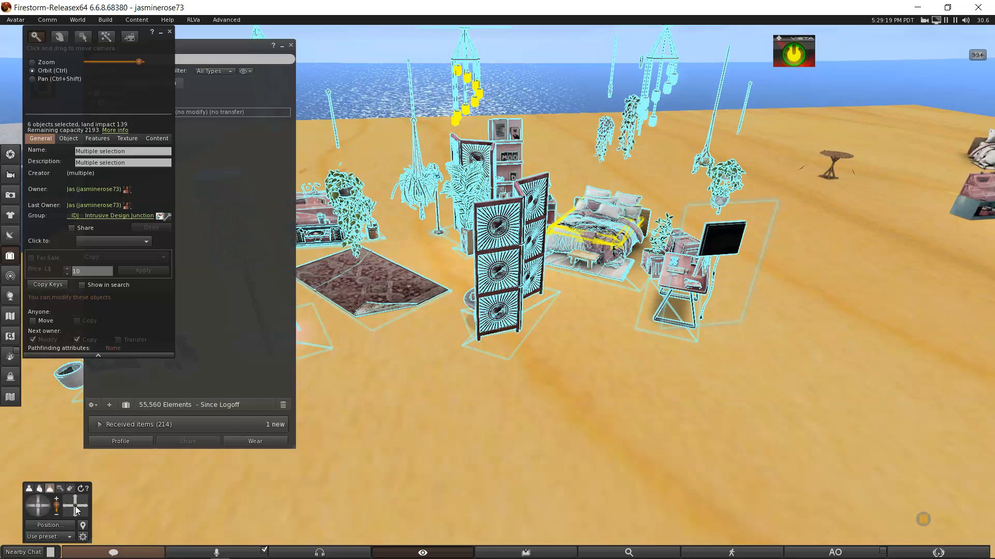
left_click_drag(429, 267, 497, 285, "ctrl+alt")
left_click_drag(572, 250, 829, 207)
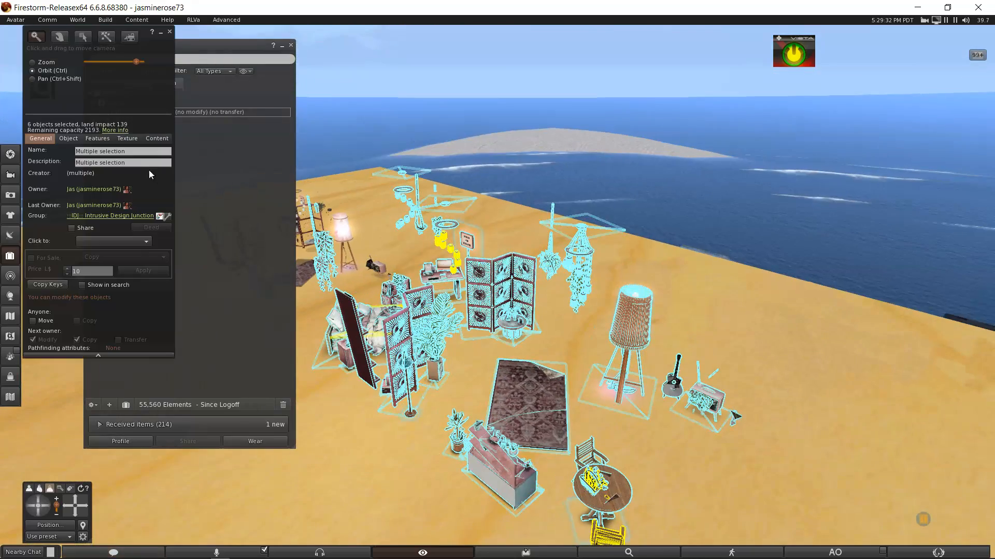
Compare the selected furnishing set with the separated pieces of the earlier copy around the round table
left_click(205, 62)
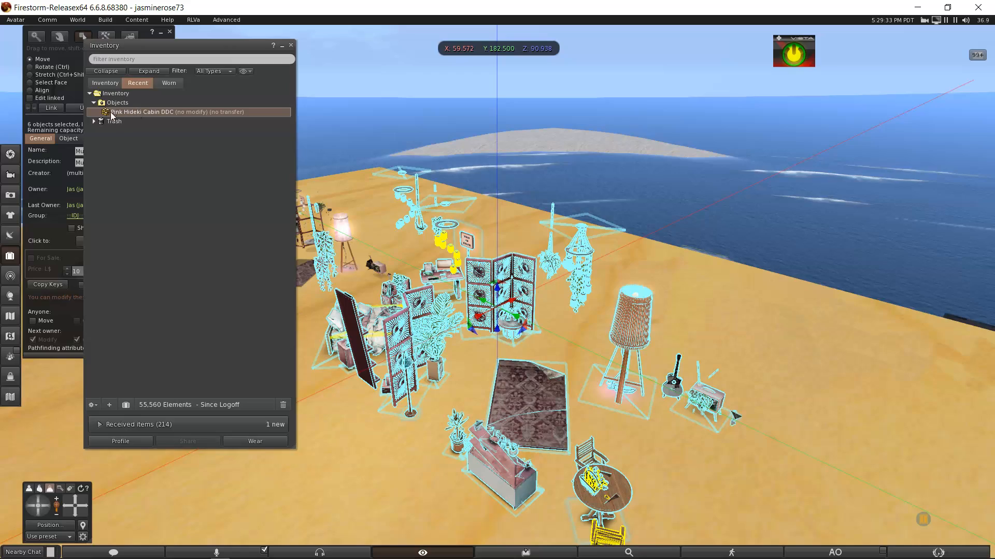
left_click_drag(349, 272, 481, 286, "alt")
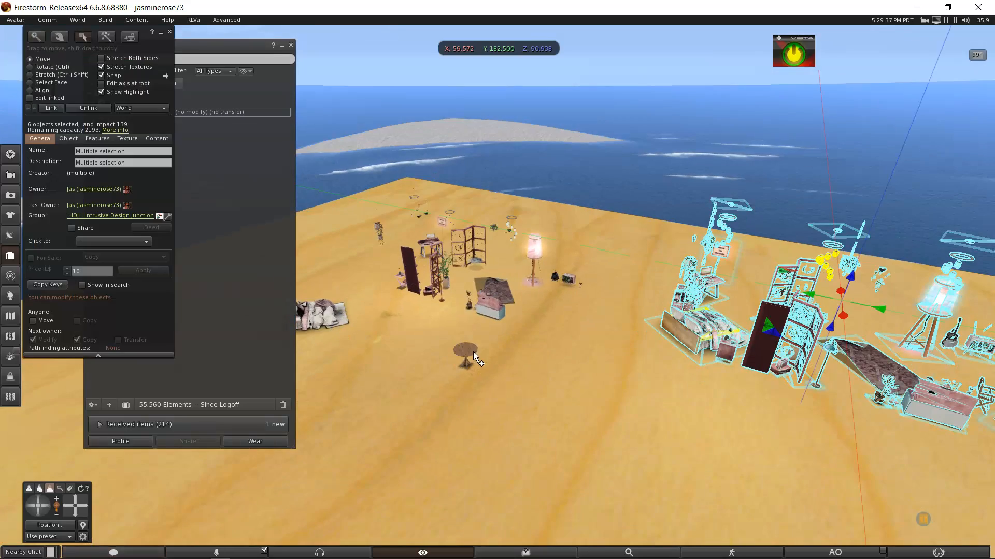
left_click(473, 352, "alt")
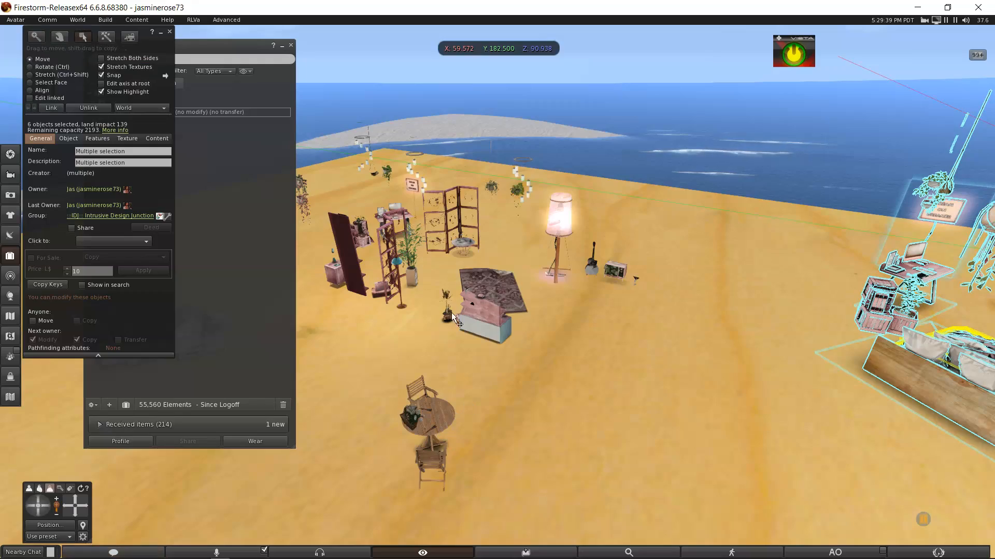
Lower the whole selected furnishing set as one unit to about Z 88.1
scroll(537, 344, "down", 1)
left_click_drag(845, 345, 503, 305, "ctrl+alt")
scroll(503, 304, "down", 3, "ctrl+alt")
left_click_drag(576, 361, 642, 303, "ctrl+alt")
scroll(515, 296, "up", 2, "ctrl+alt")
left_click(232, 51)
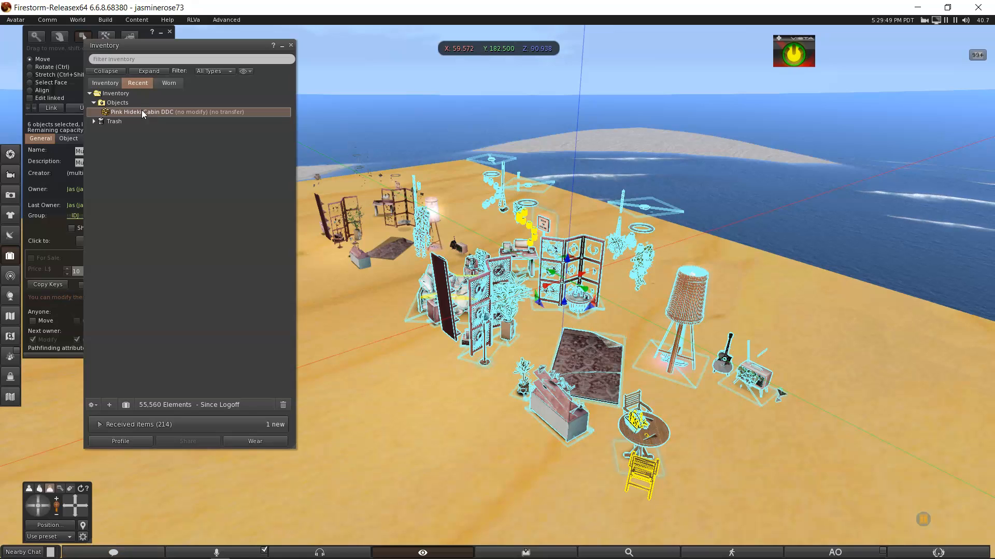
left_click_drag(543, 321, 405, 311, "ctrl+alt")
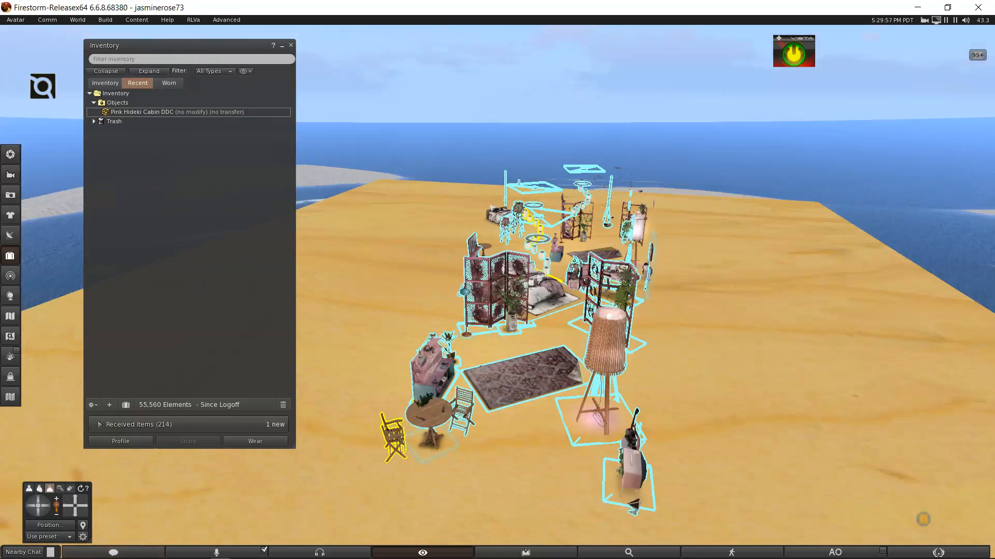
left_click_drag(554, 272, 502, 295)
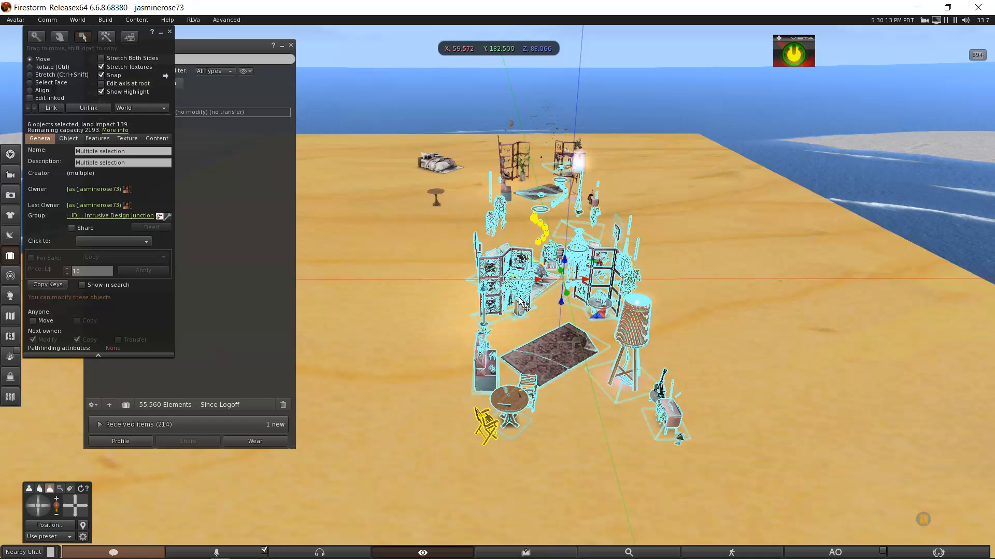
Delete the selected six-object copy of the Pink Hideki Cabin DDC set from the sand platform
left_click_drag(525, 208, 432, 272, "ctrl+alt")
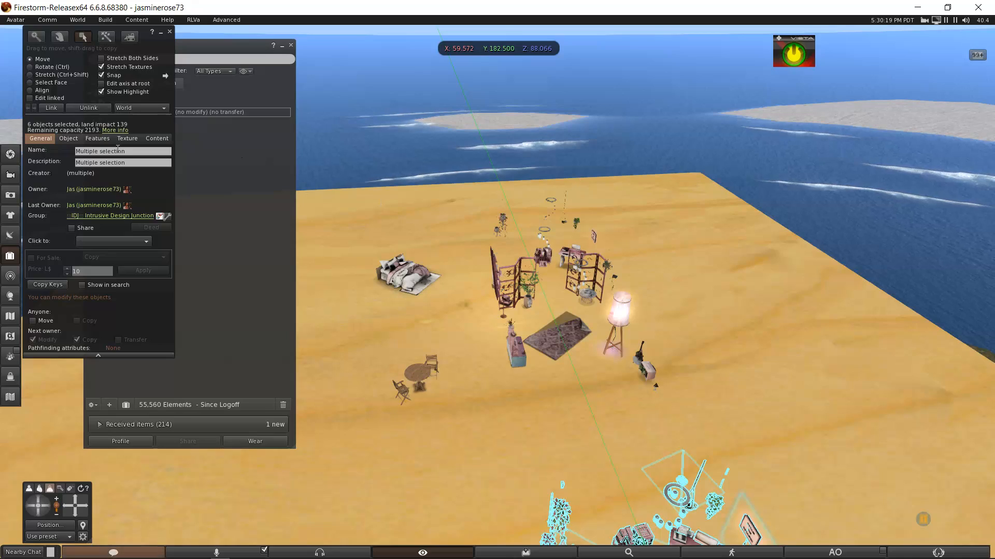
left_click(600, 422, "alt")
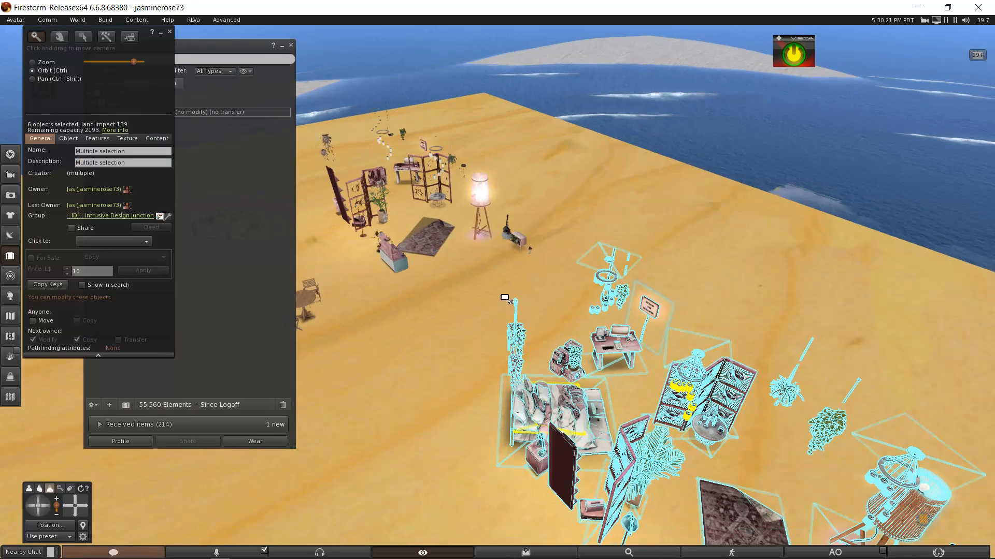
left_click_drag(570, 371, 573, 323, "ctrl+alt")
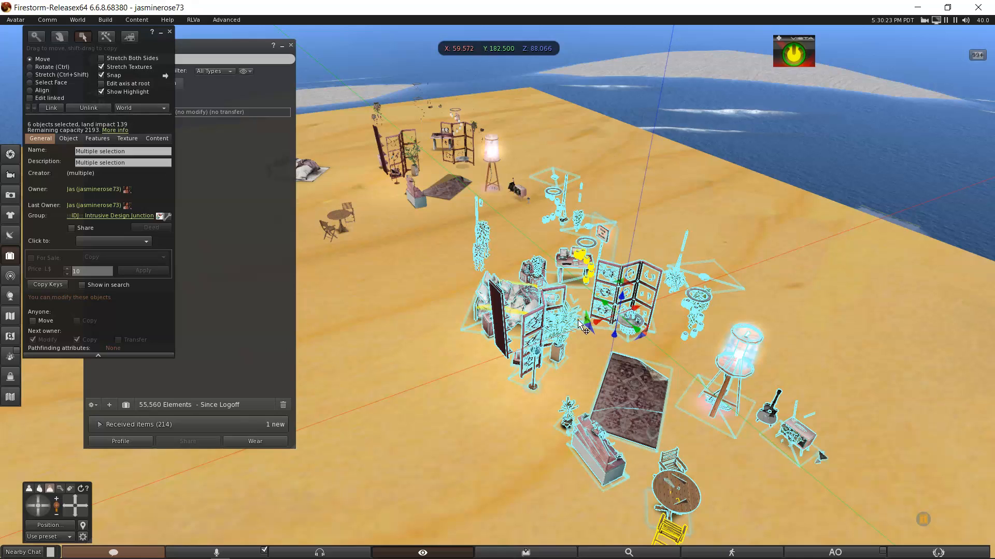
key("Delete")
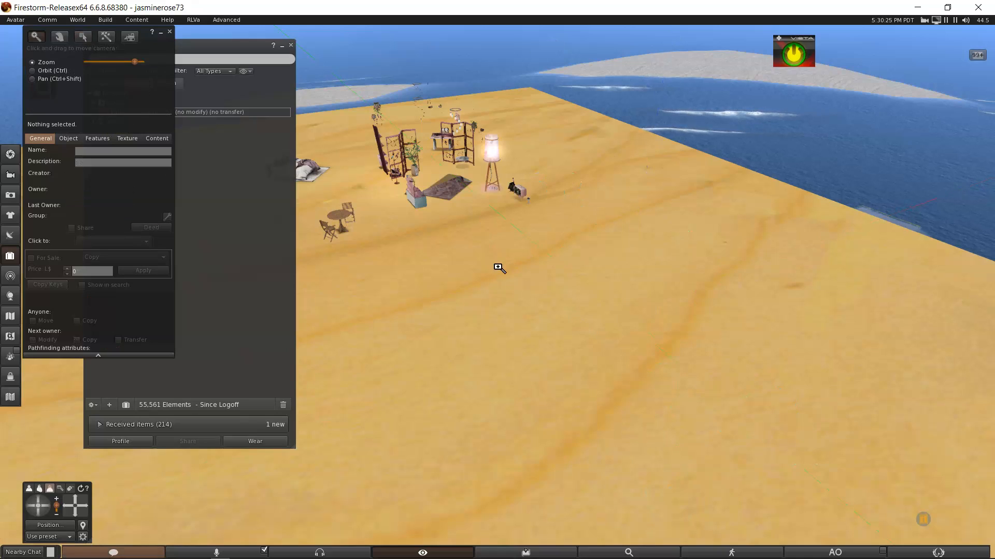
Delete the separated round table with its two chairs, the tulip basket and both breakfast boards in one selection
left_click_drag(434, 182, 495, 291, "alt")
left_click_drag(392, 293, 497, 295, "alt")
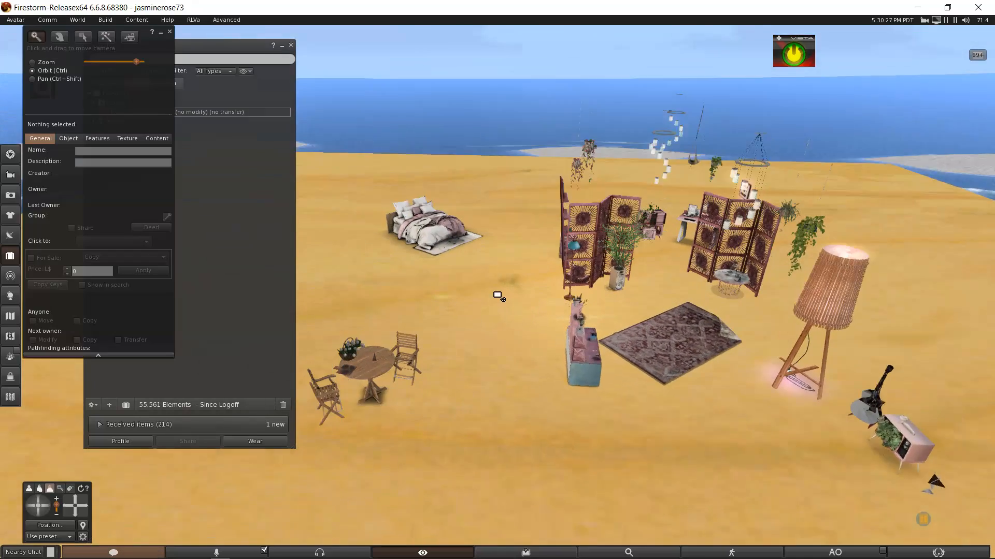
left_click(407, 373)
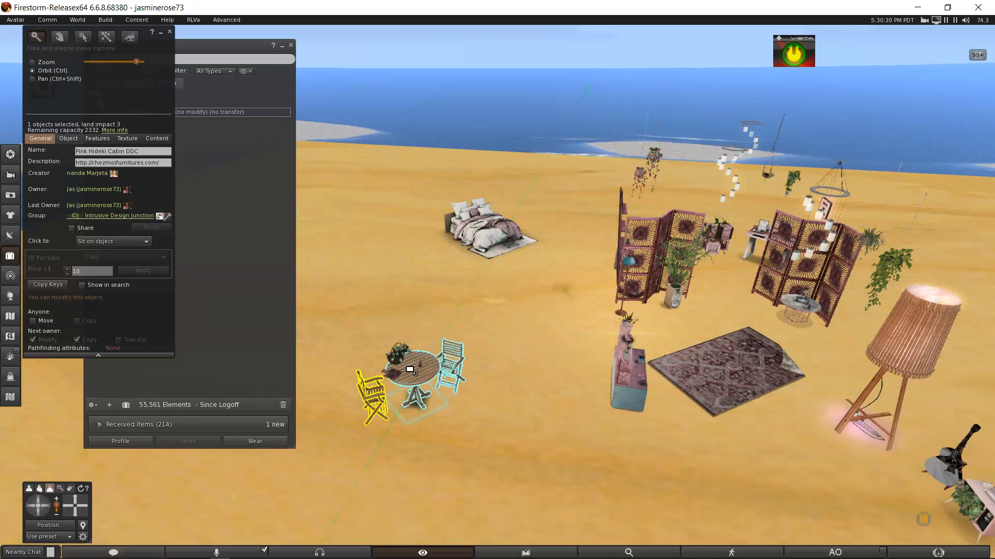
left_click(413, 369, "alt")
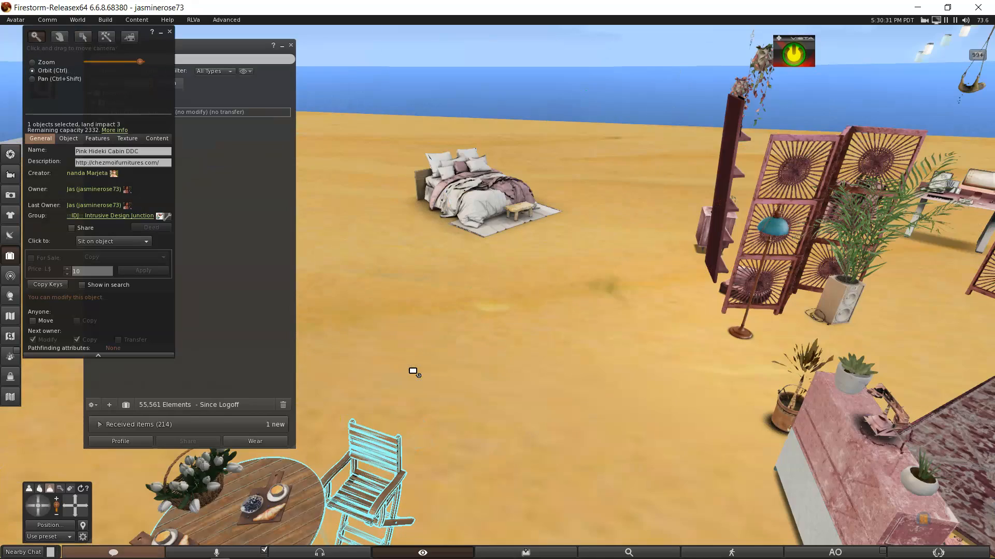
left_click_drag(413, 371, 431, 340)
left_click(409, 332, "shift")
left_click(538, 252, "shift")
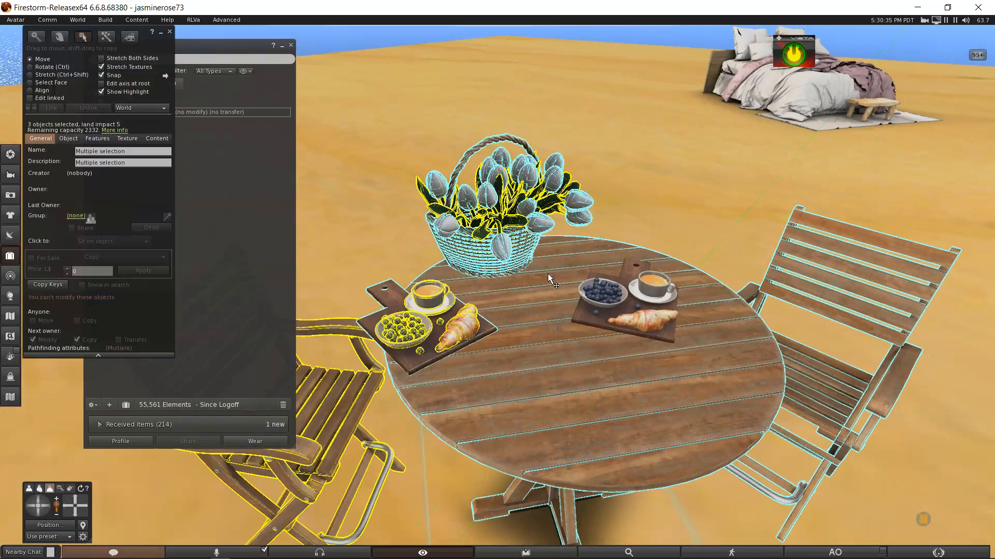
left_click(625, 303, "shift")
key("Delete")
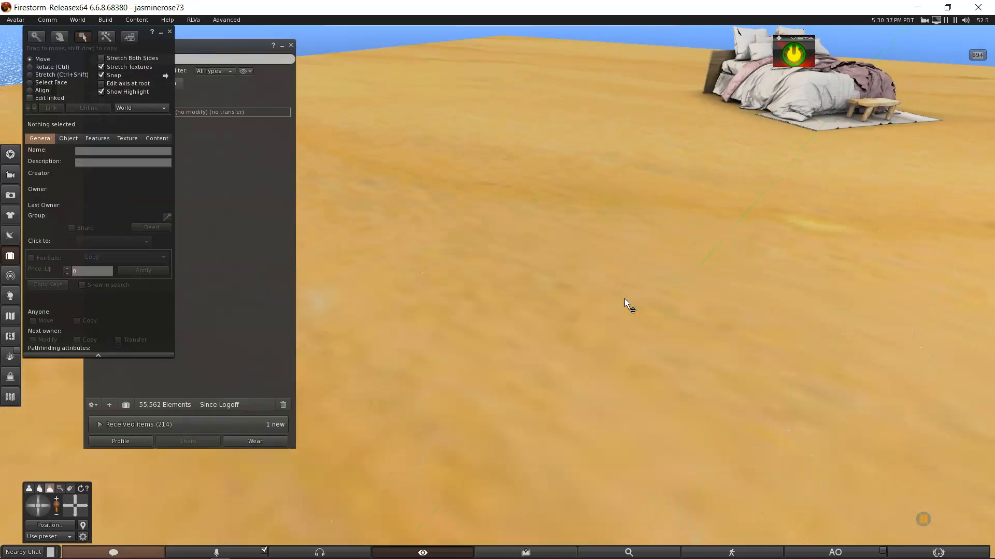
Delete the bed standing on its own on the sand platform
left_click(764, 124, "alt")
left_click(485, 295)
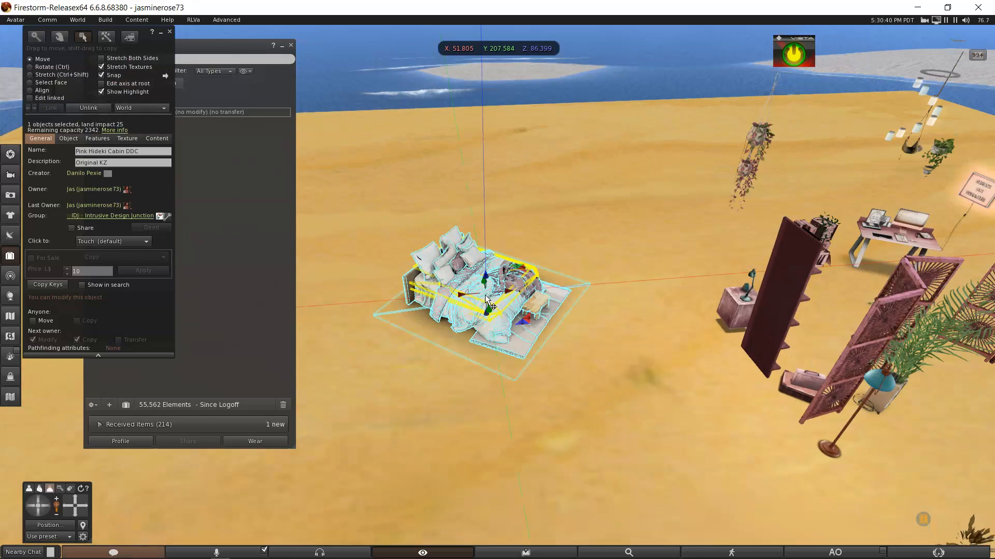
key("Delete")
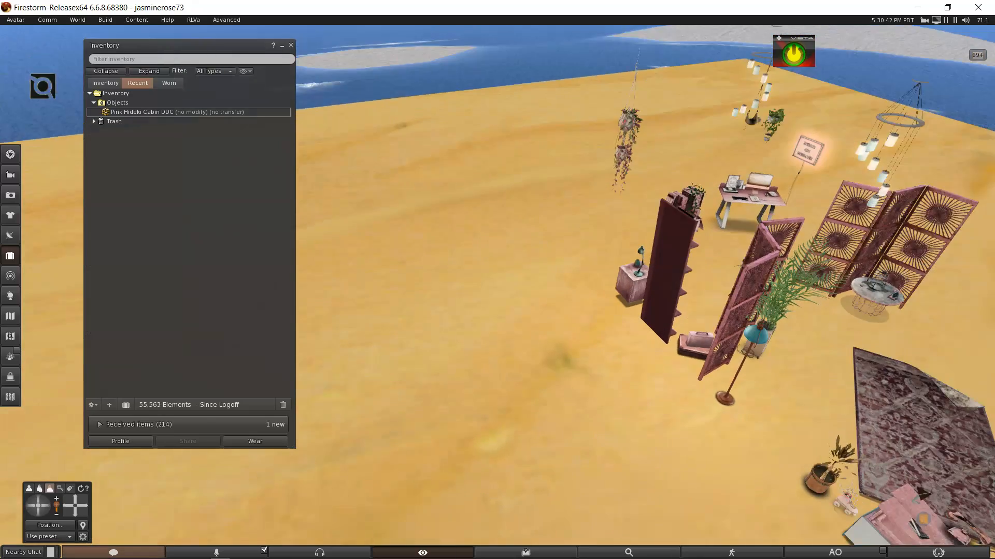
Delete the remaining linked furnishings of the earlier copy from the sand platform and close the object editor
left_click(498, 291)
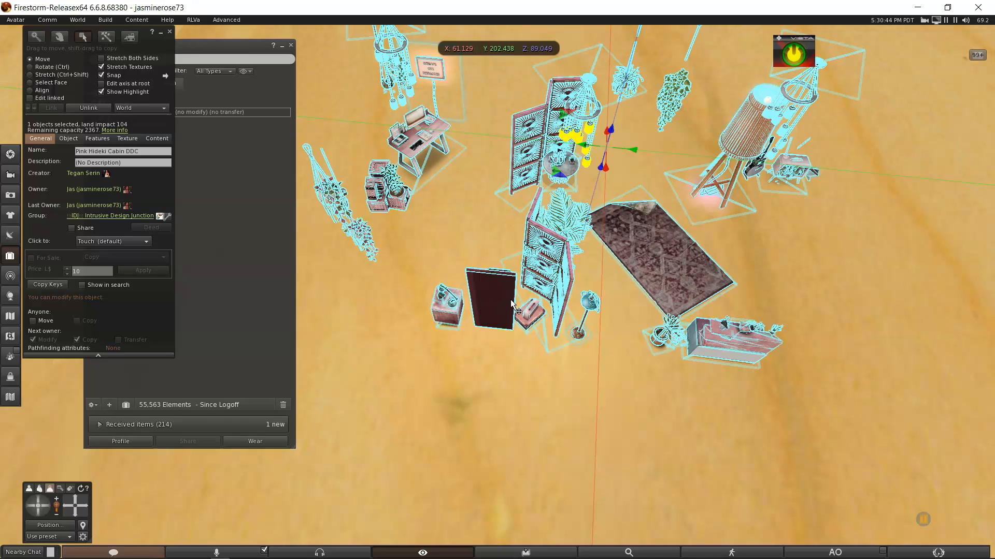
key("Delete")
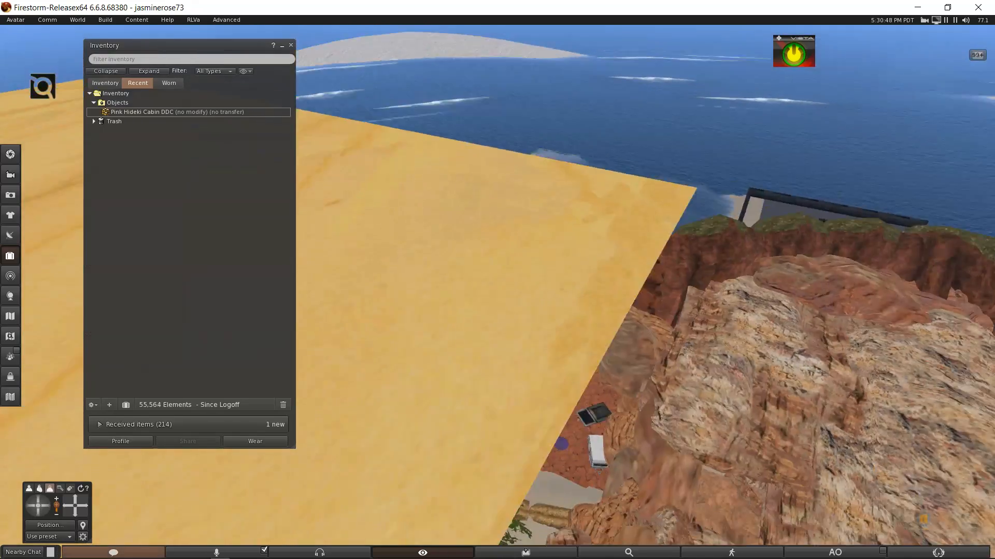
left_click_drag(534, 300, 534, 299, "ctrl+alt")
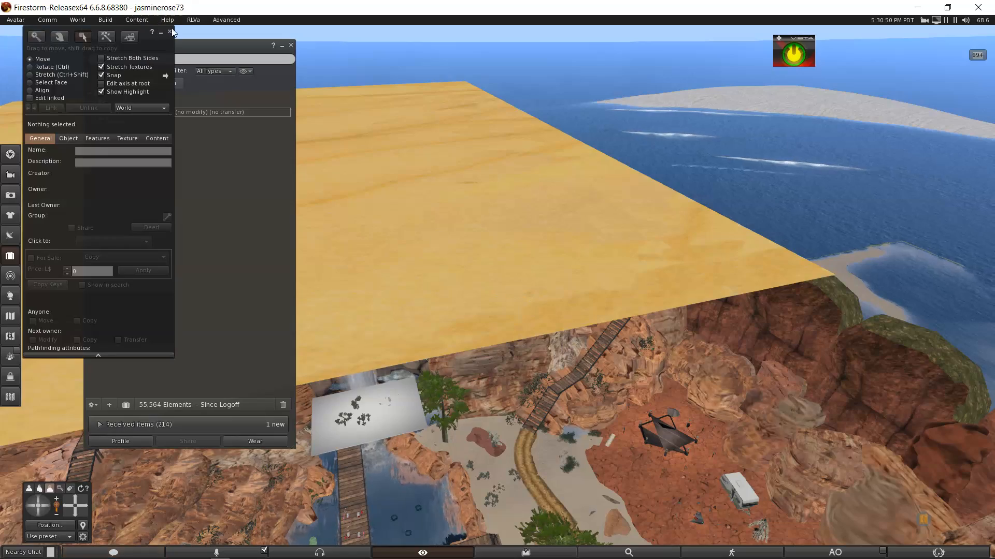
left_click(170, 33)
Examine the plants, glass planter and metal shelves laid out on the white platform by the waterfall
left_click(386, 438, "alt")
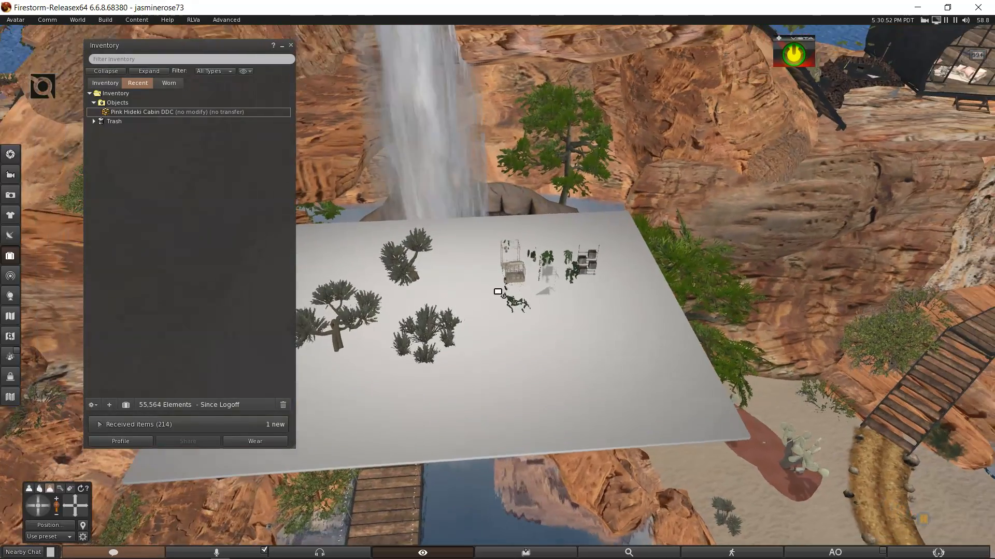
left_click(497, 292, "alt")
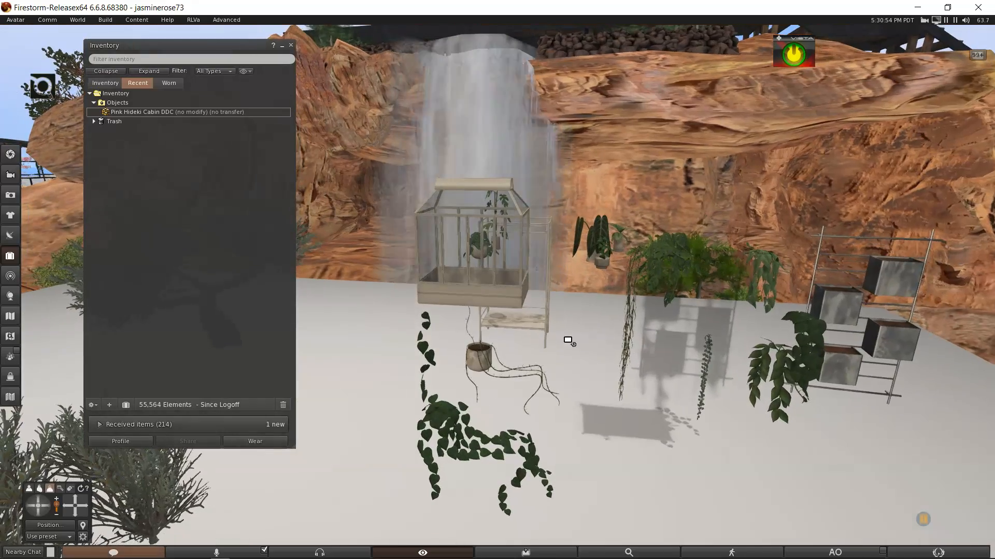
left_click_drag(569, 340, 574, 404, "ctrl+alt")
scroll(515, 297, "down", 6, "alt")
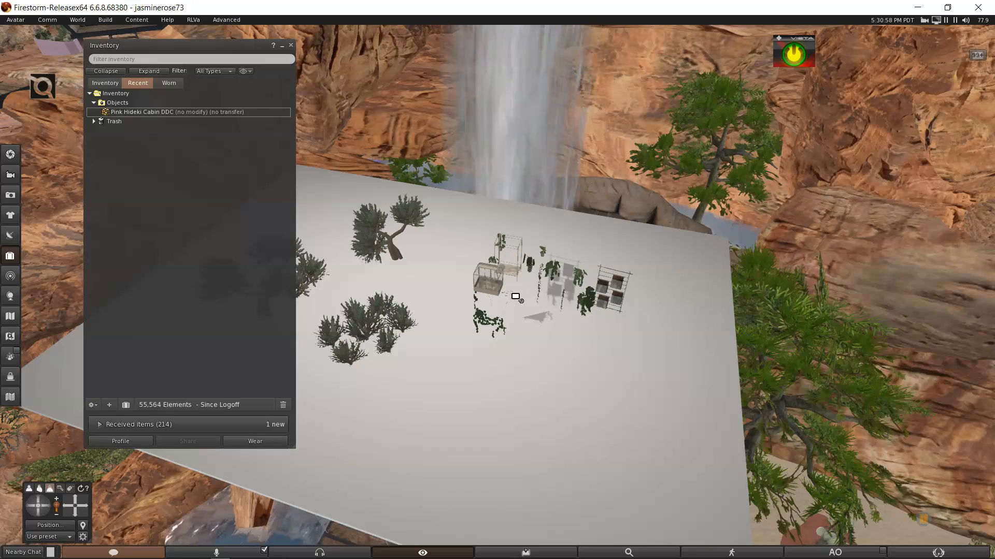
key("Escape")
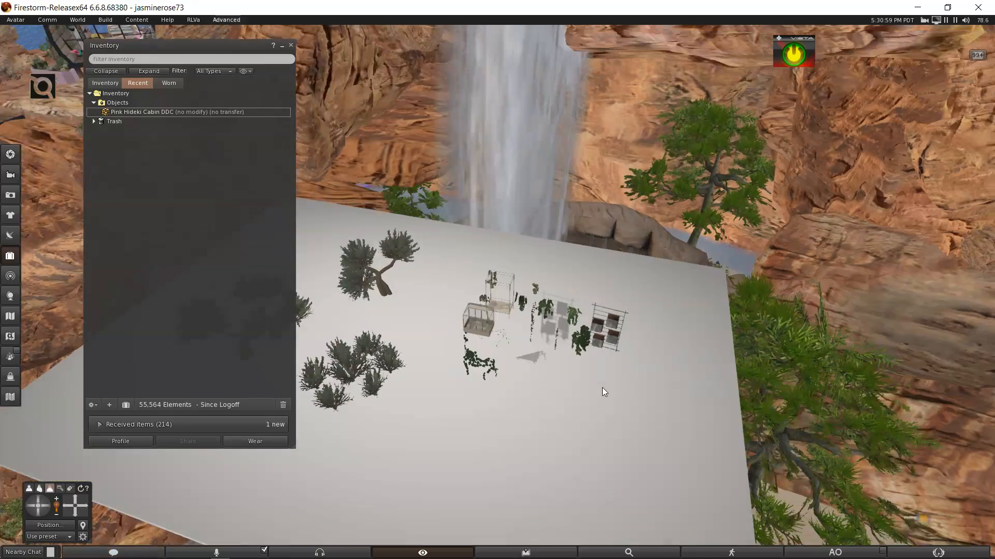
Return the view to the avatar, close the inventory and walk along the wooden walkway to the neighbouring black cabin
key("Down")
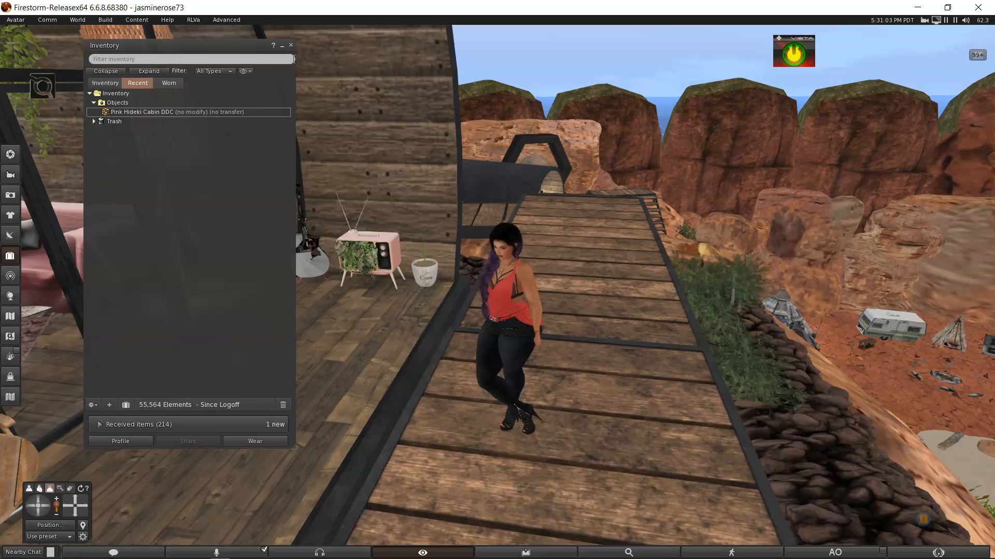
left_click(291, 45)
key("Up")
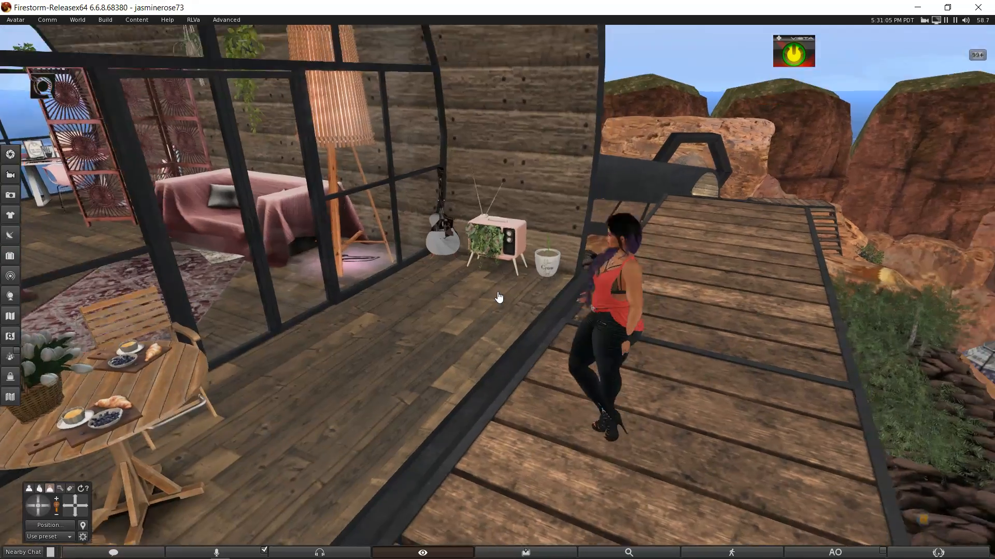
key("Up")
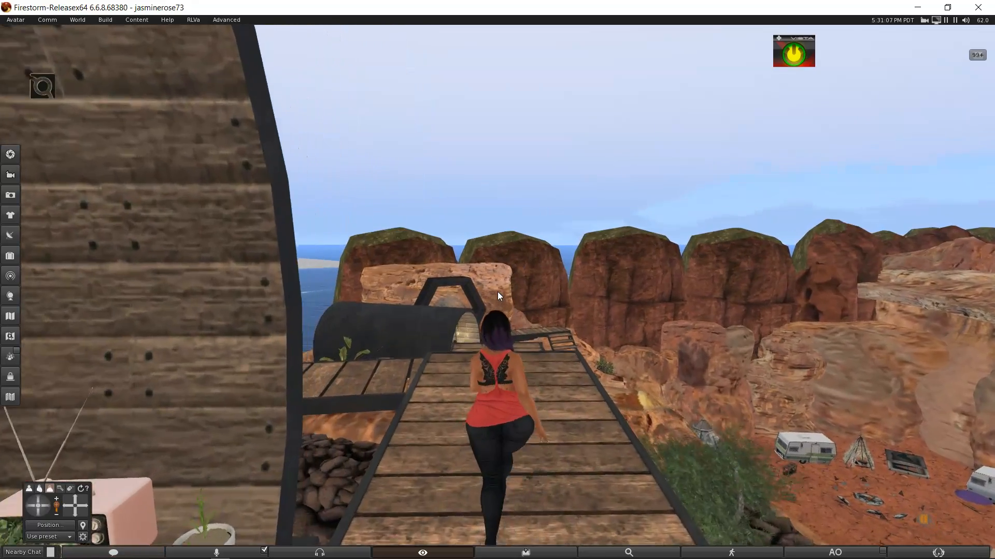
key("Up")
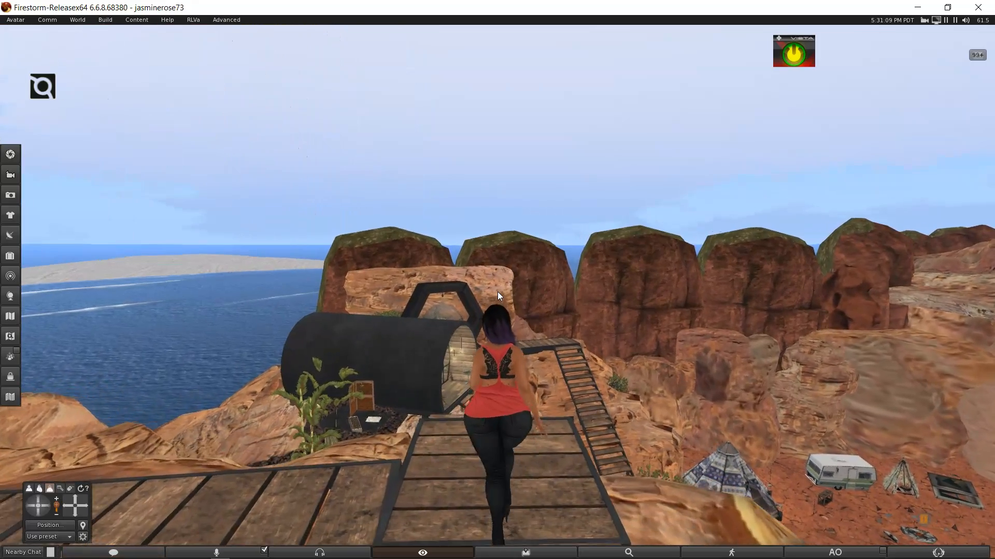
key("Up")
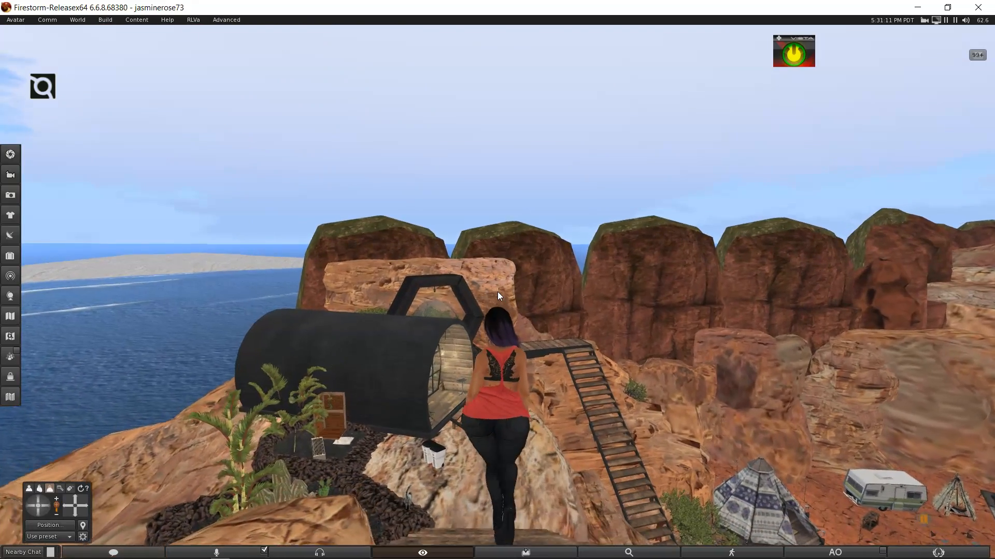
key("Up")
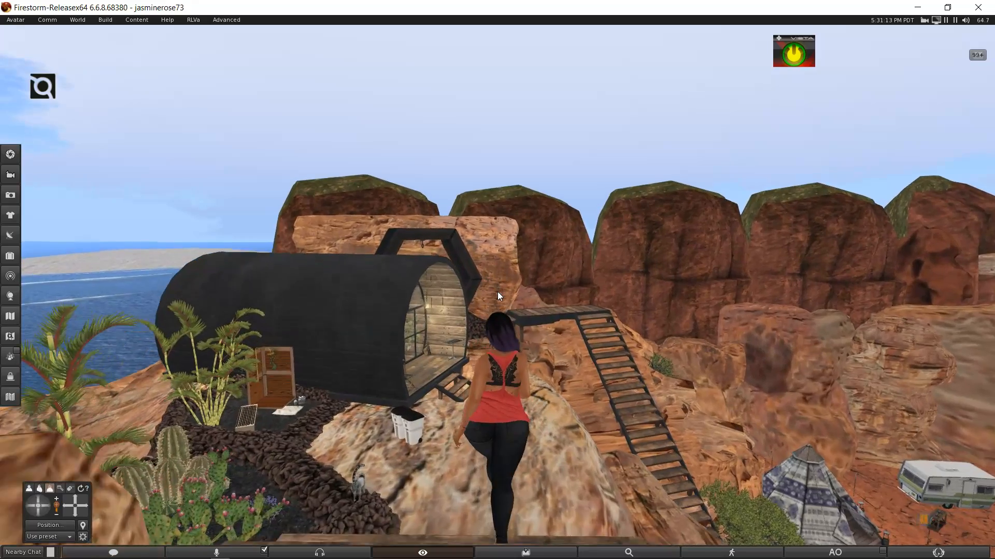
key("Up")
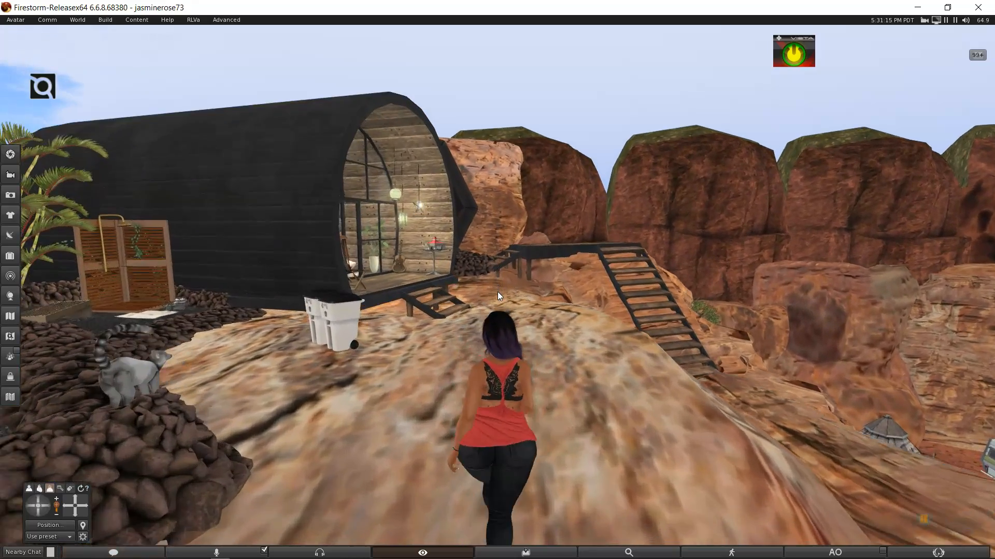
key("Up")
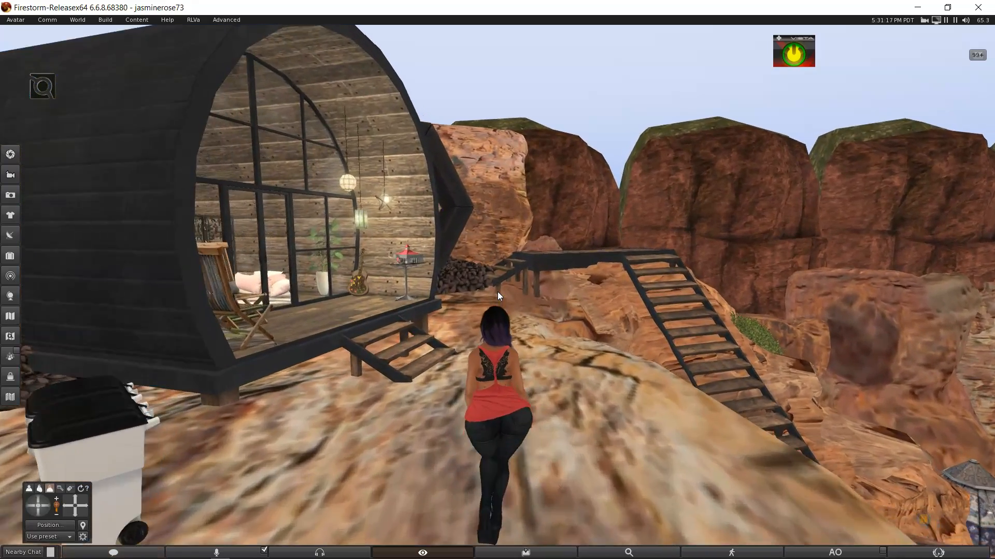
Turn the avatar toward the cabin's open front and seat it on the slatted chair beside the glass wall
key("Left")
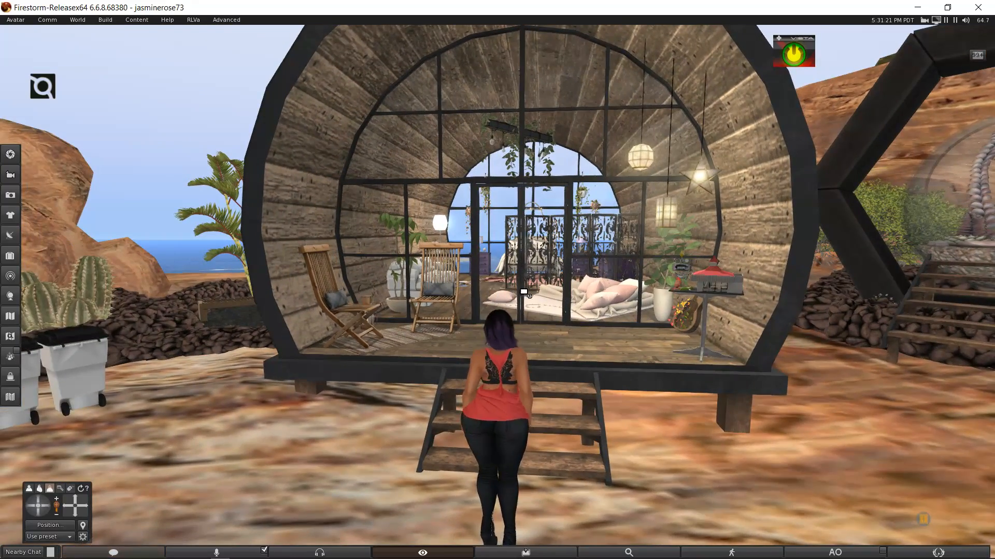
left_click_drag(523, 292, 439, 377, "ctrl+alt")
left_click(441, 378)
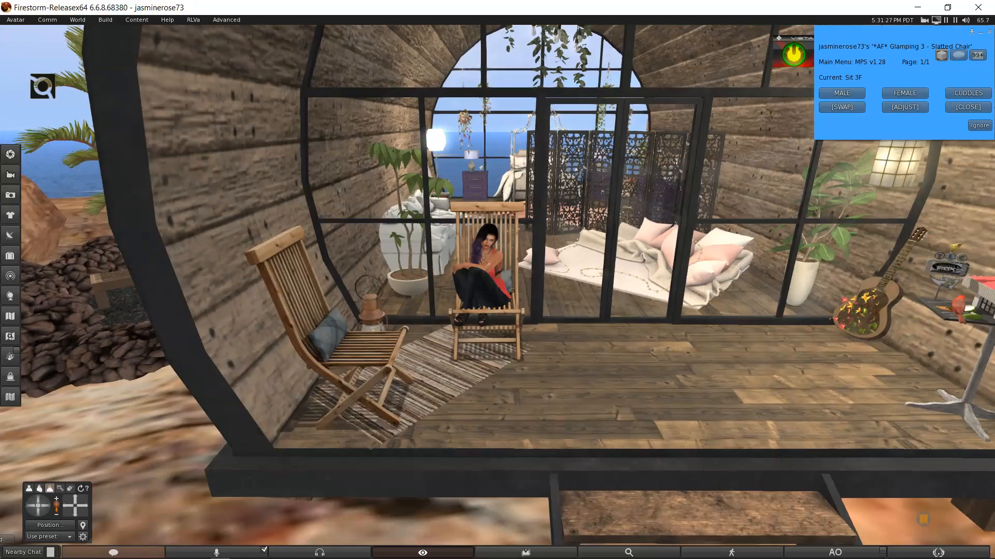
Move the yellow spring flowers off the guitar on the porch, undo the move and close the object editor
left_click_drag(575, 283, 498, 290, "alt")
left_click_drag(827, 332, 492, 282, "alt")
right_click(492, 287)
left_click(519, 313)
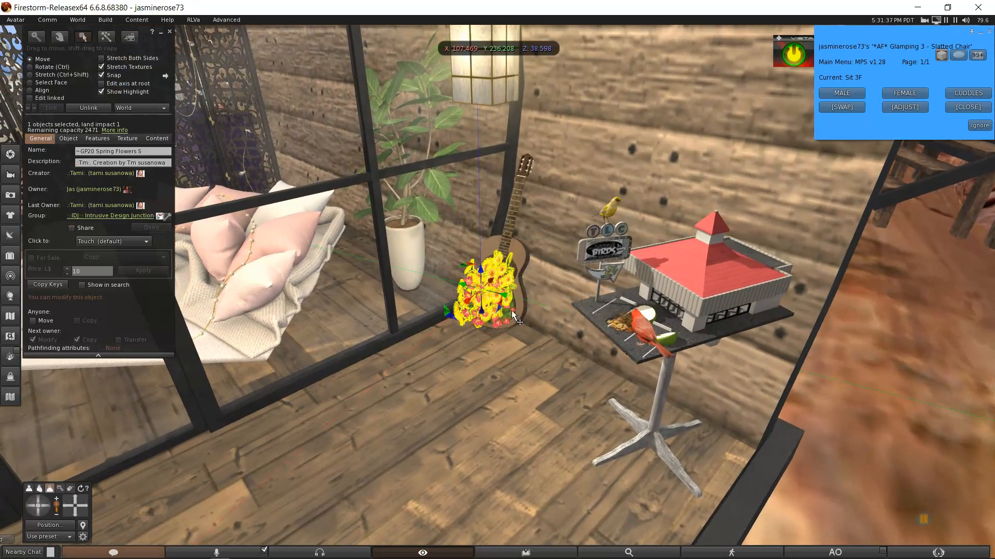
left_click_drag(473, 306, 414, 337)
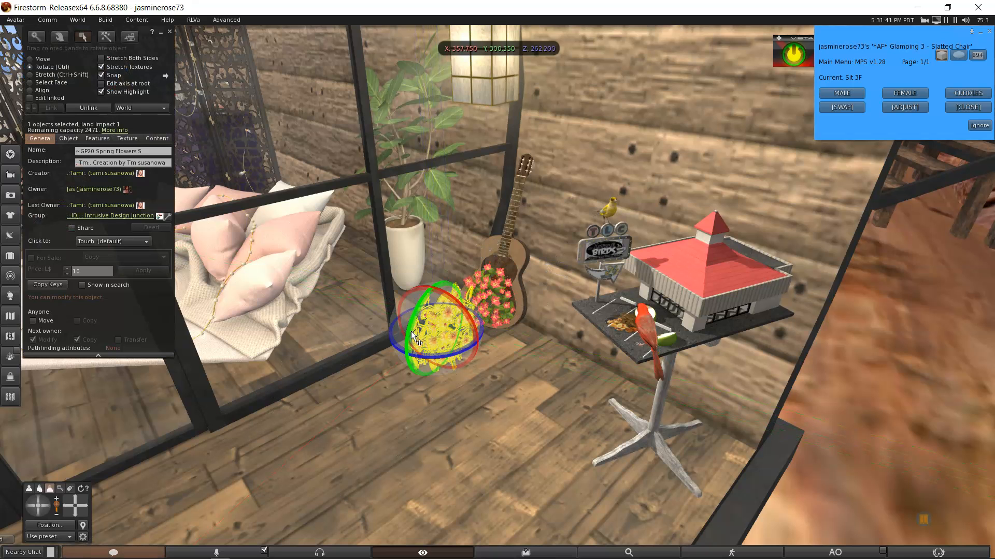
key("ctrl+z")
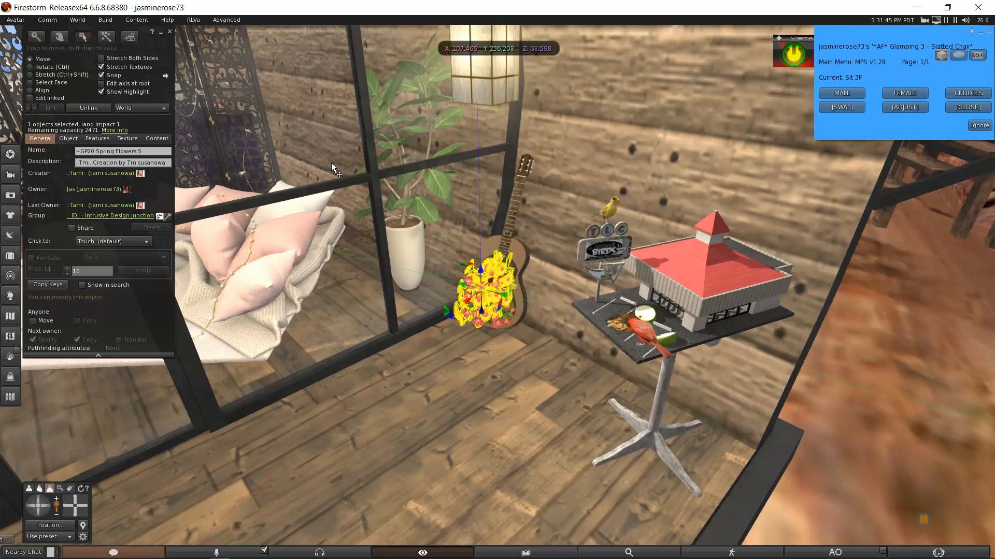
left_click(169, 31)
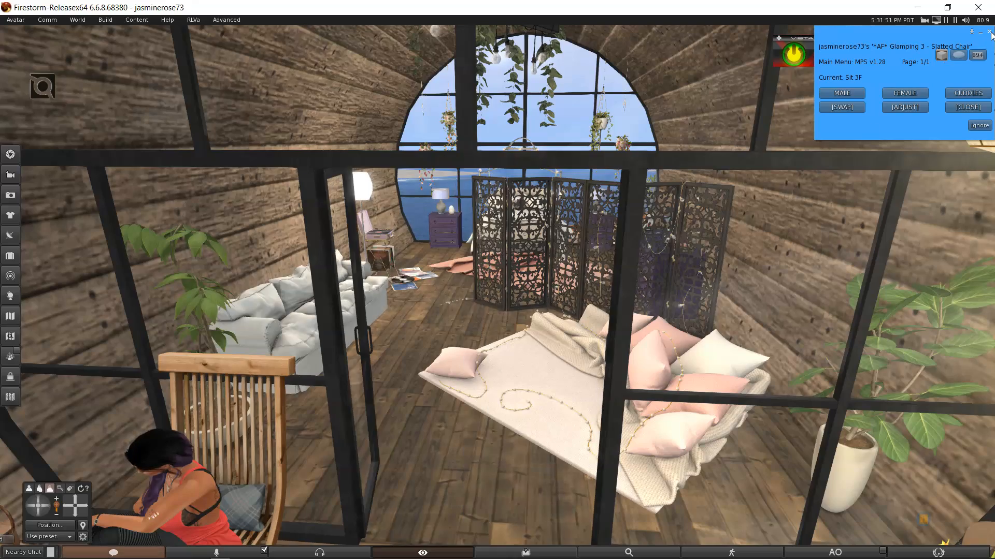
Examine the furnished cabin interior, covering the white sofa, floor lamp, record player and canopy bed with its nightstands
left_click_drag(497, 291, 497, 254, "alt")
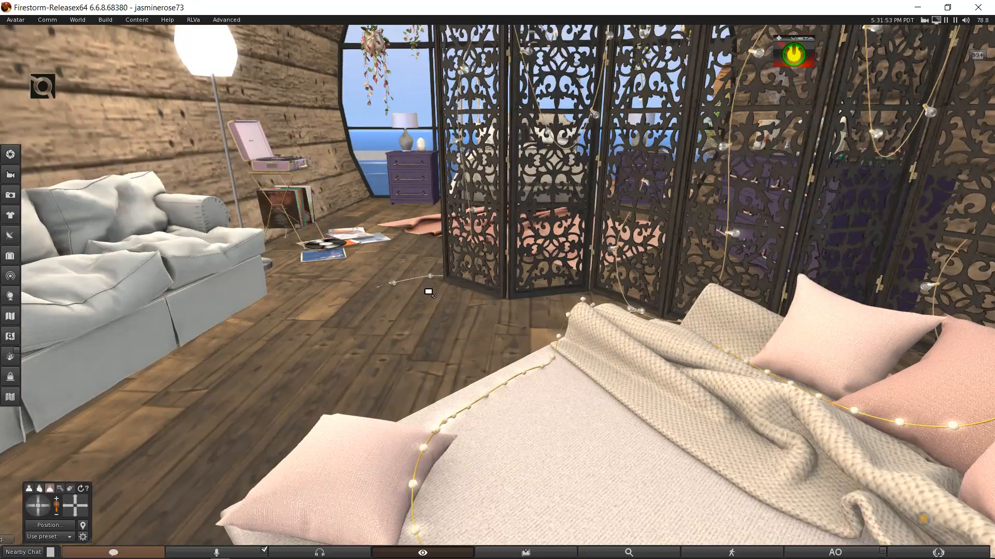
left_click(365, 293, "alt")
left_click_drag(342, 252, 507, 289, "alt")
left_click_drag(621, 314, 482, 304, "alt")
scroll(505, 300, "up", 2)
scroll(517, 304, "down", 3)
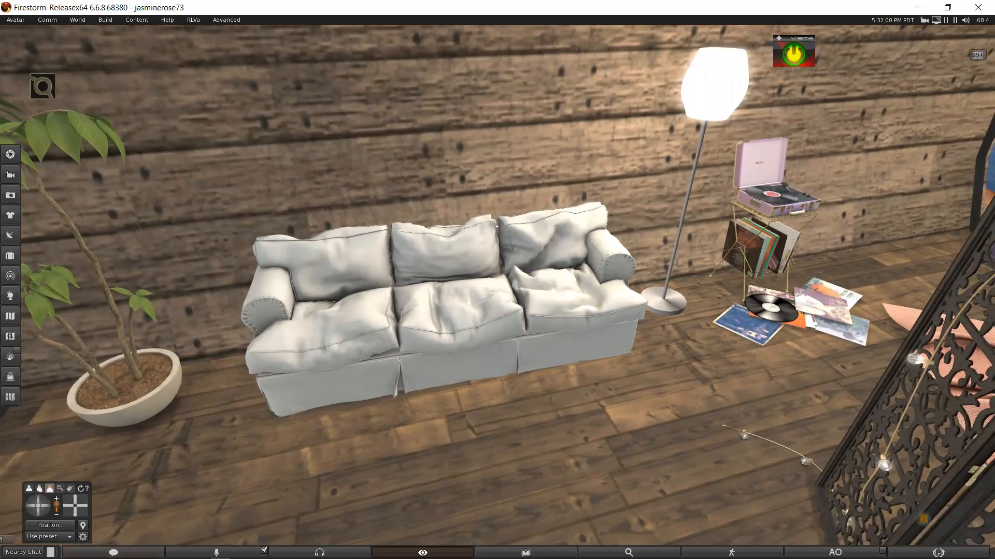
left_click_drag(566, 293, 388, 300, "alt")
left_click(798, 456, "alt")
left_click_drag(511, 291, 510, 255, "alt")
scroll(556, 304, "up", 3)
scroll(591, 273, "down", 3)
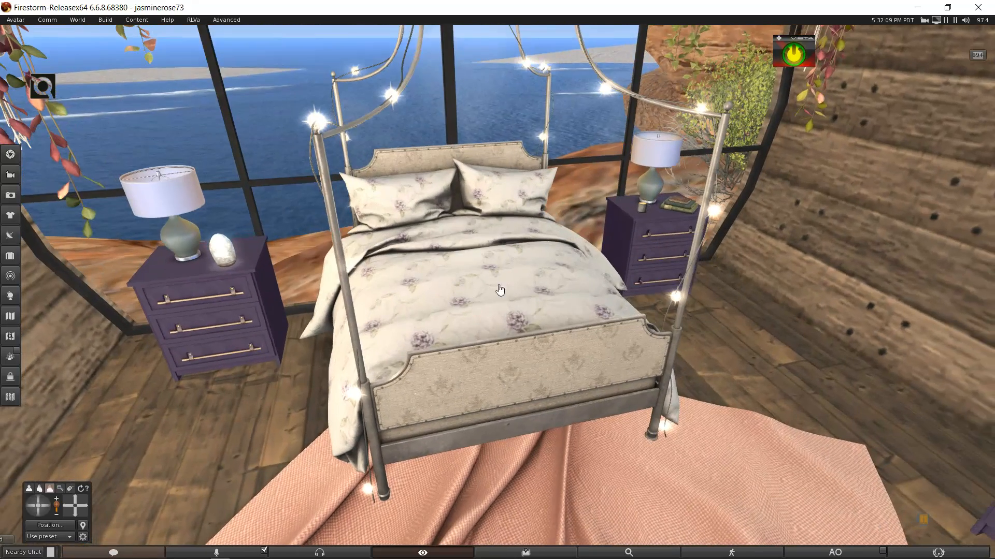
Look over the canopy bed, purple dresser, folding screens and sofa, then view the whole cabin from outside
left_click(523, 289, "ctrl+alt")
left_click(705, 171, "ctrl+alt")
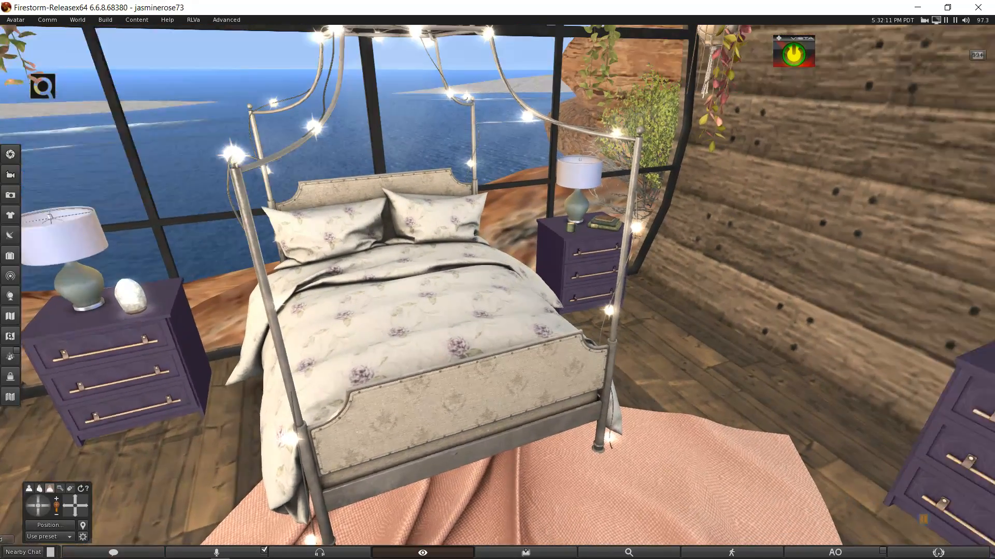
left_click(727, 427, "ctrl+alt")
left_click(635, 329, "ctrl+alt")
left_click(744, 290, "ctrl+alt")
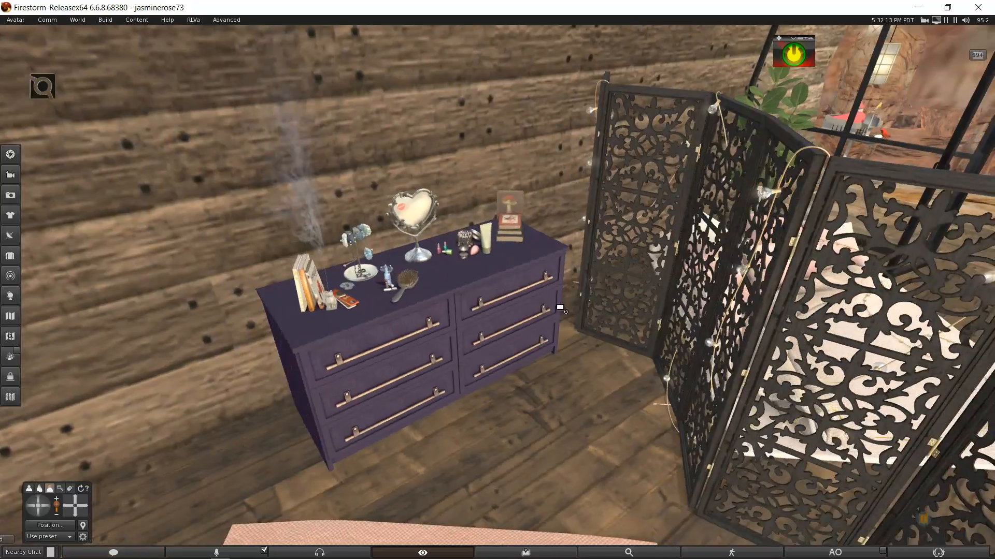
left_click(848, 362, "ctrl+alt")
left_click_drag(637, 327, 767, 331, "ctrl+alt")
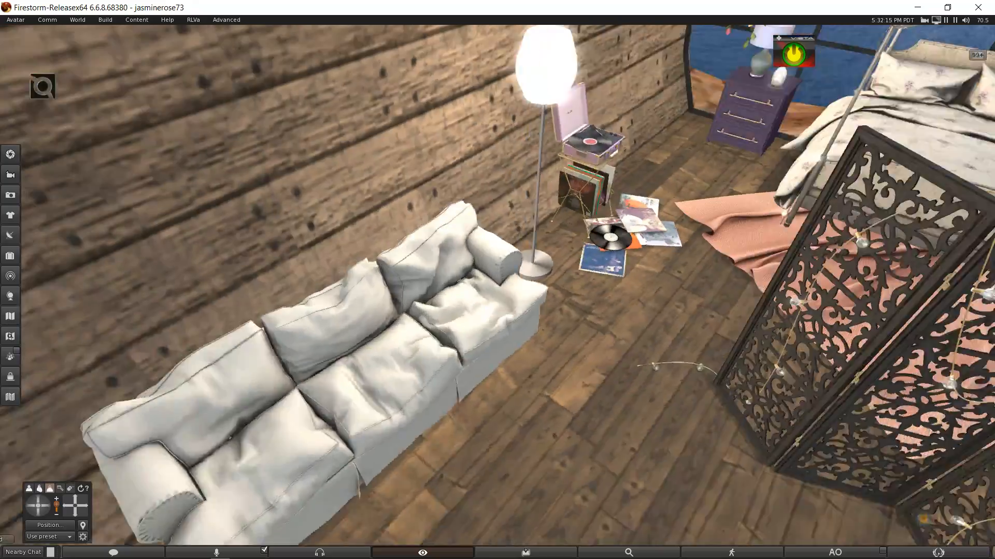
left_click_drag(642, 207, 629, 137, "ctrl+alt")
scroll(529, 326, "down", 5, "ctrl+alt")
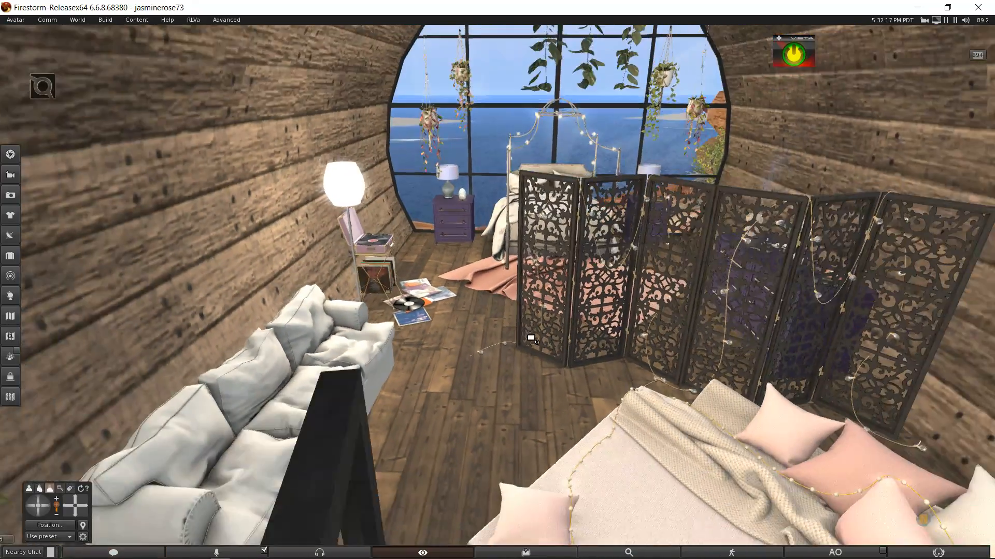
scroll(537, 346, "down", 7, "ctrl+alt")
left_click_drag(539, 375, 497, 291, "ctrl+alt")
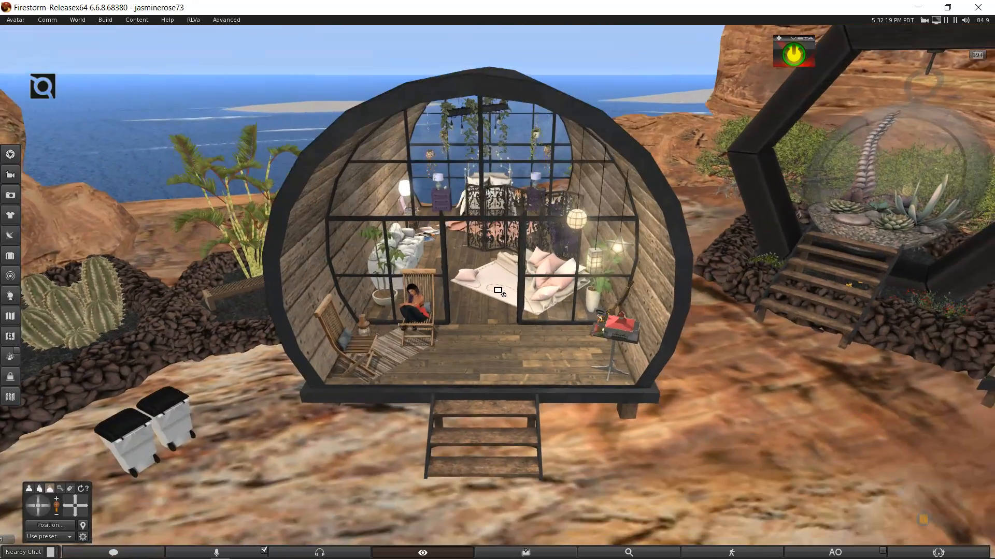
Open the striped rug under the slatted chairs on the cabin porch for editing
scroll(468, 302, "up", 4, "ctrl+alt")
left_click(468, 302, "ctrl+alt")
left_click(374, 354, "ctrl+alt")
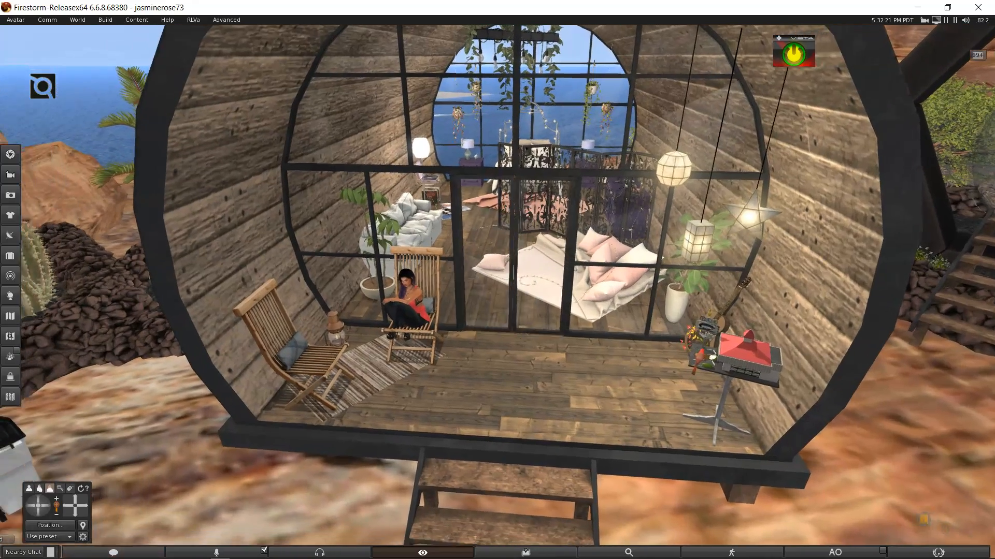
scroll(498, 293, "up", 3, "ctrl+alt")
scroll(497, 287, "up", 3, "ctrl+alt")
right_click(482, 323)
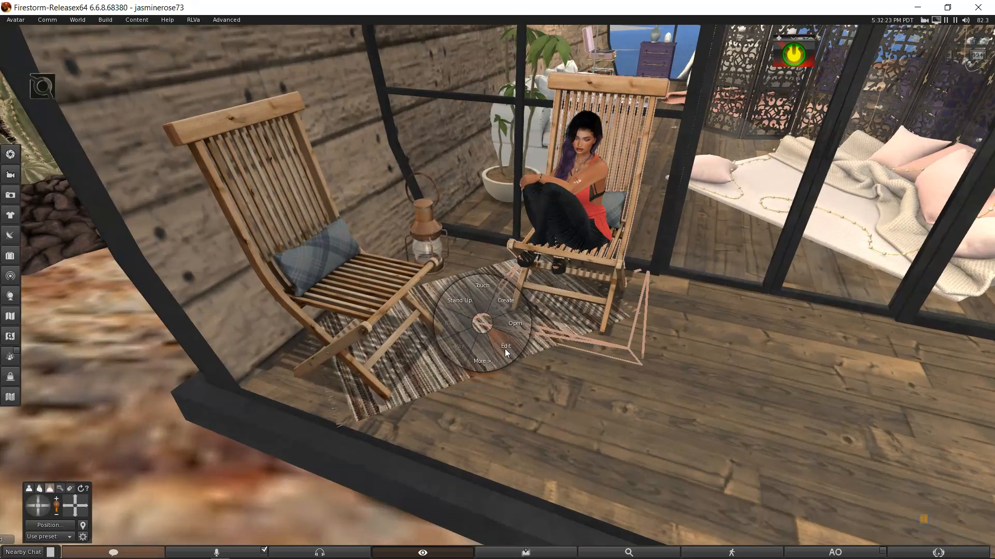
left_click(505, 347)
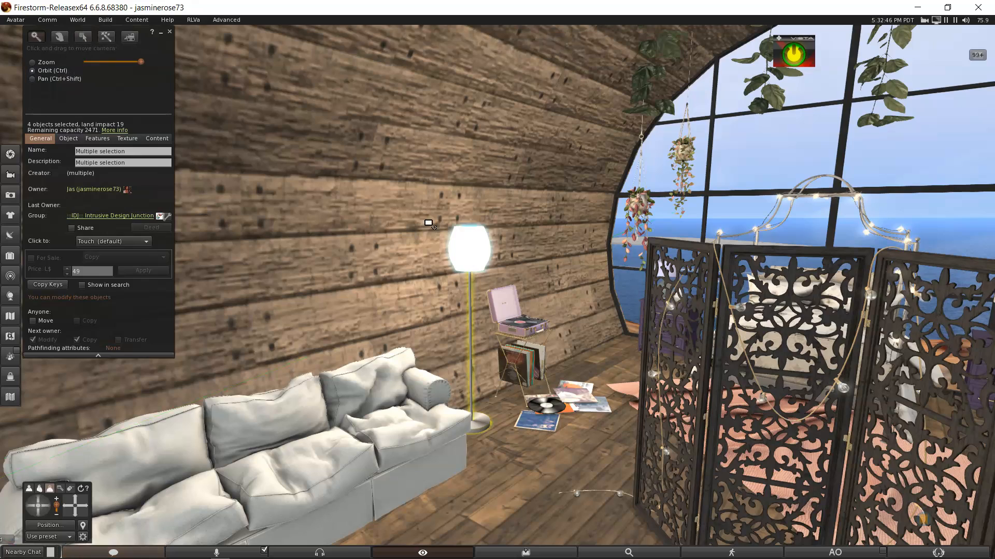
Add the record player, its record stand and the album covers scattered on the floor to the selection
left_click(499, 287, "ctrl+alt")
left_click_drag(421, 182, 497, 294, "ctrl+alt")
left_click(503, 245, "shift")
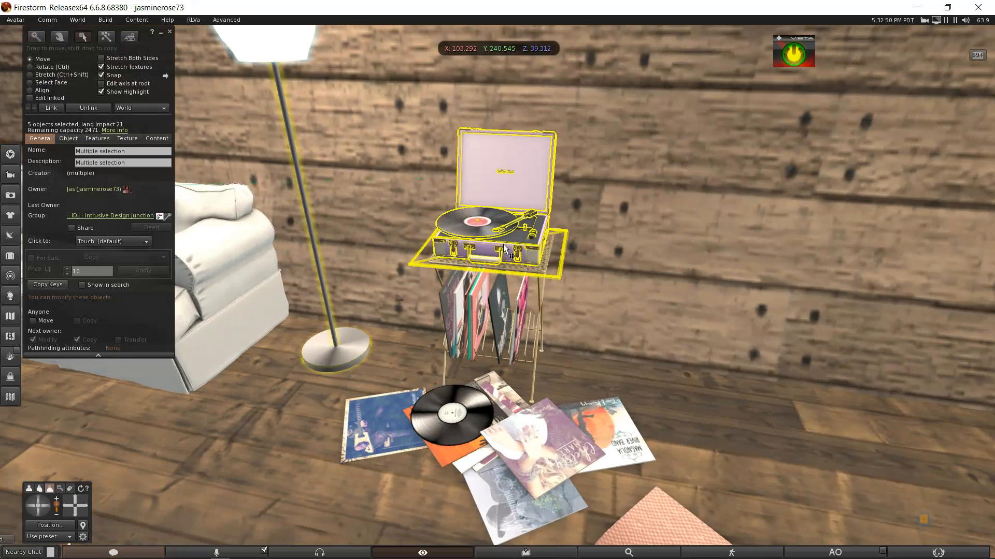
left_click(474, 305, "shift")
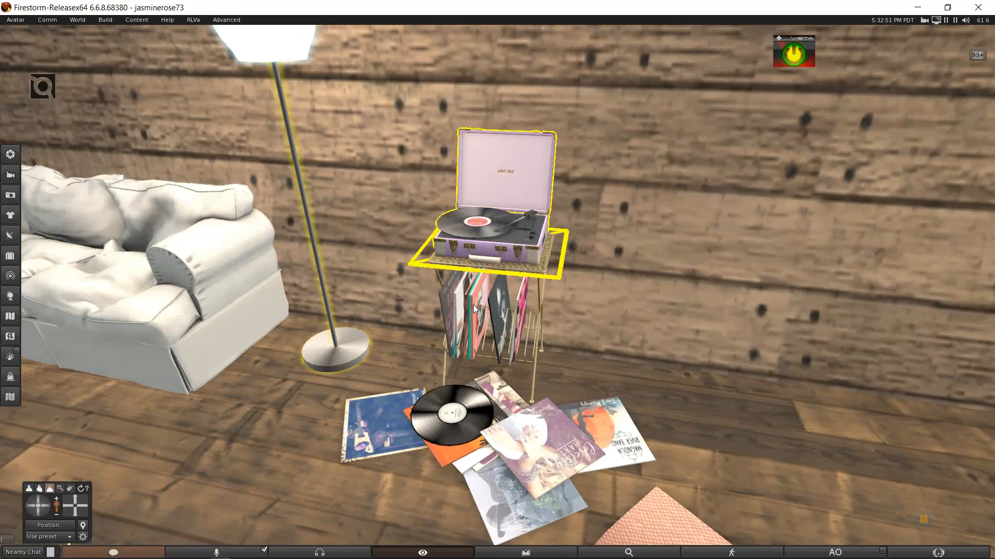
left_click(468, 423, "shift")
Add the table lamp, the glowing egg-shaped lamp and the purple nightstand beneath them to the selection
left_click_drag(562, 439, 508, 323, "ctrl+alt")
left_click(455, 336, "shift")
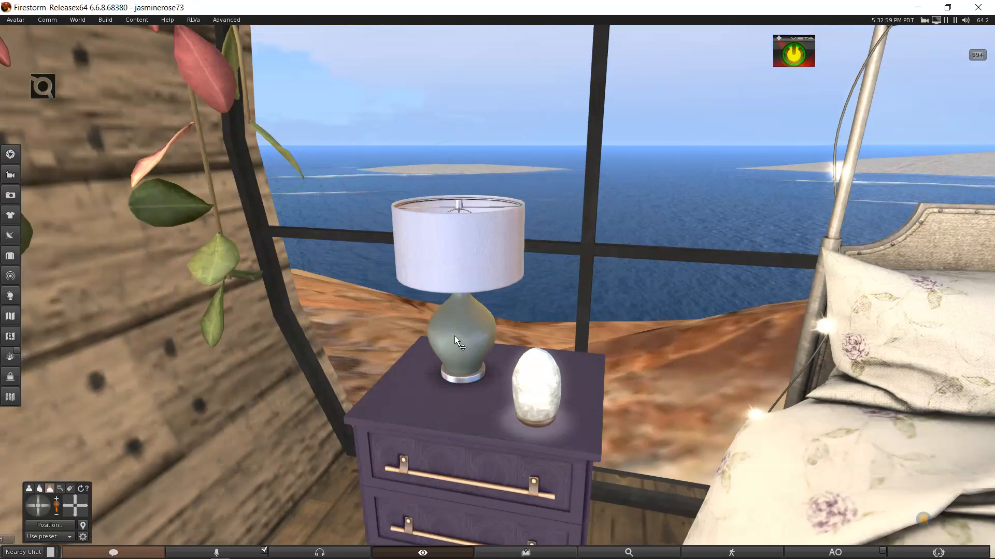
left_click(536, 393, "shift")
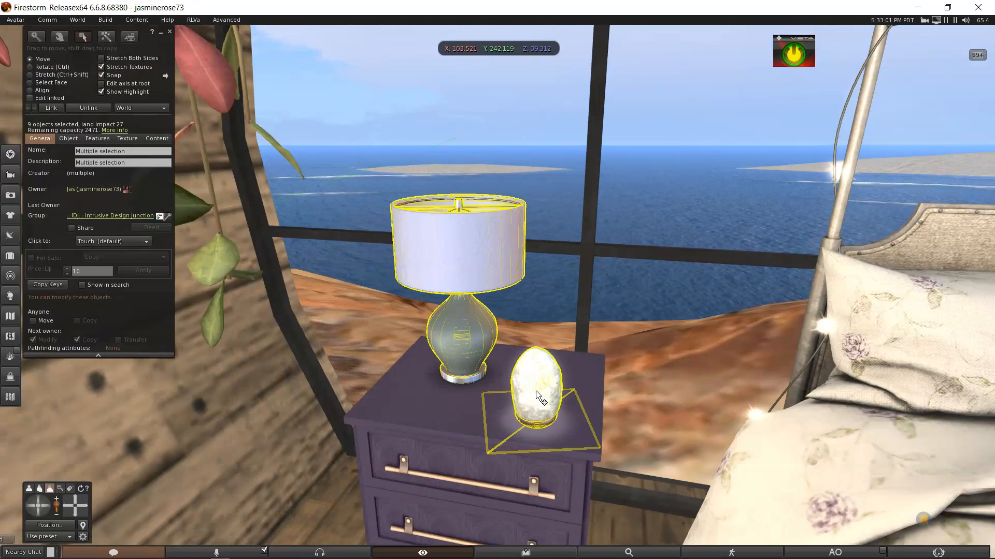
left_click(404, 410, "shift")
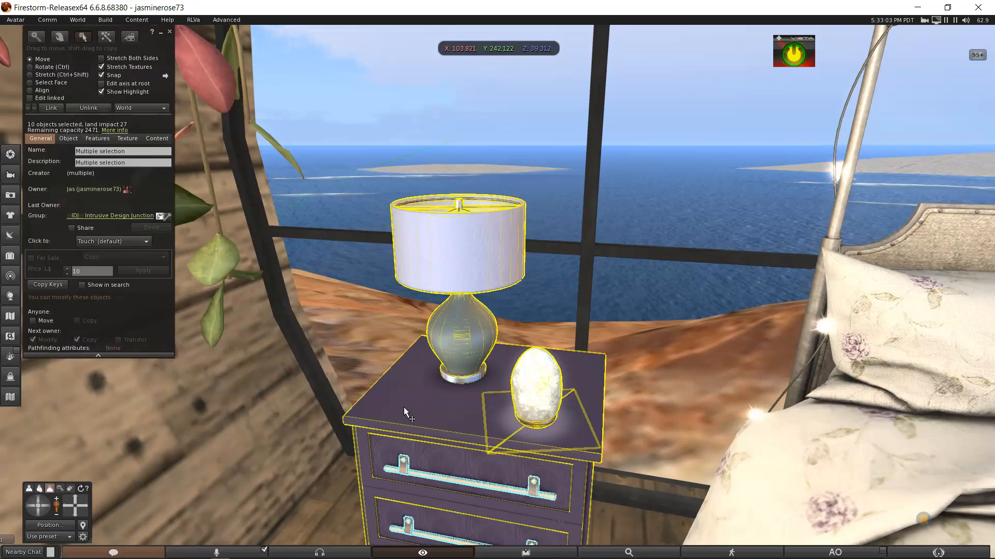
Add the nightstand on the other side of the bed with its books, mug and table lamp to the selection
left_click_drag(519, 420, 487, 311, "ctrl+alt")
key("Escape")
key("ctrl+3")
left_click(482, 245)
left_click(499, 204, "shift")
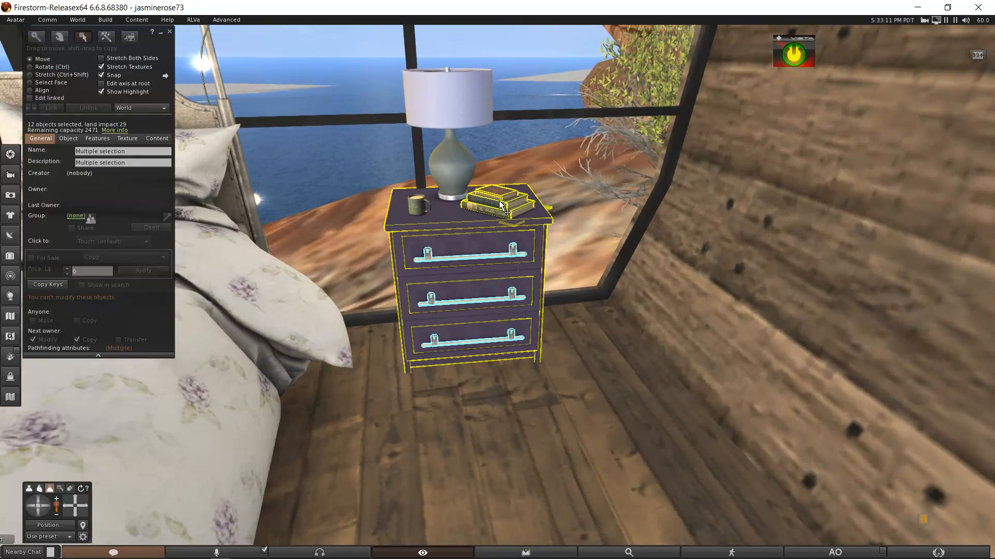
left_click(422, 207, "shift")
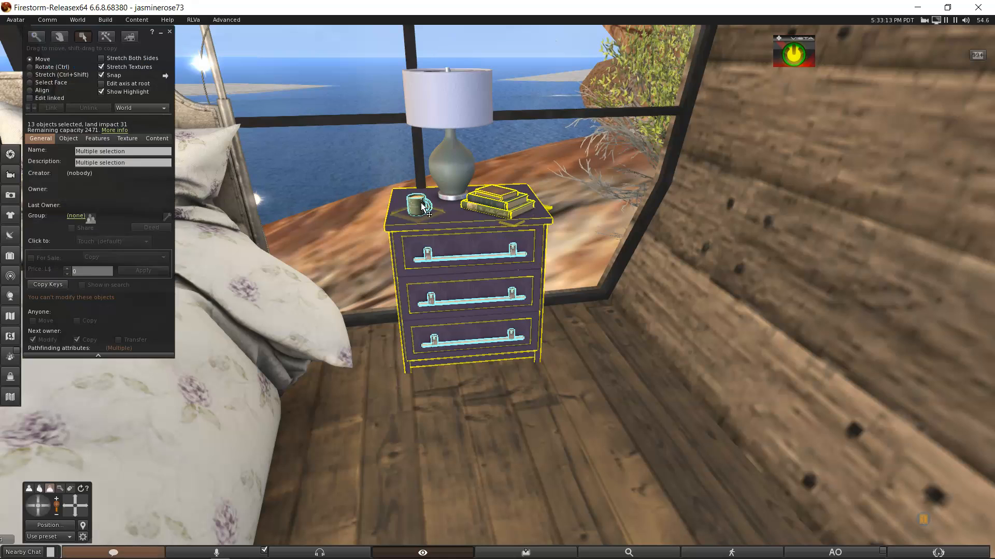
left_click(445, 175, "shift")
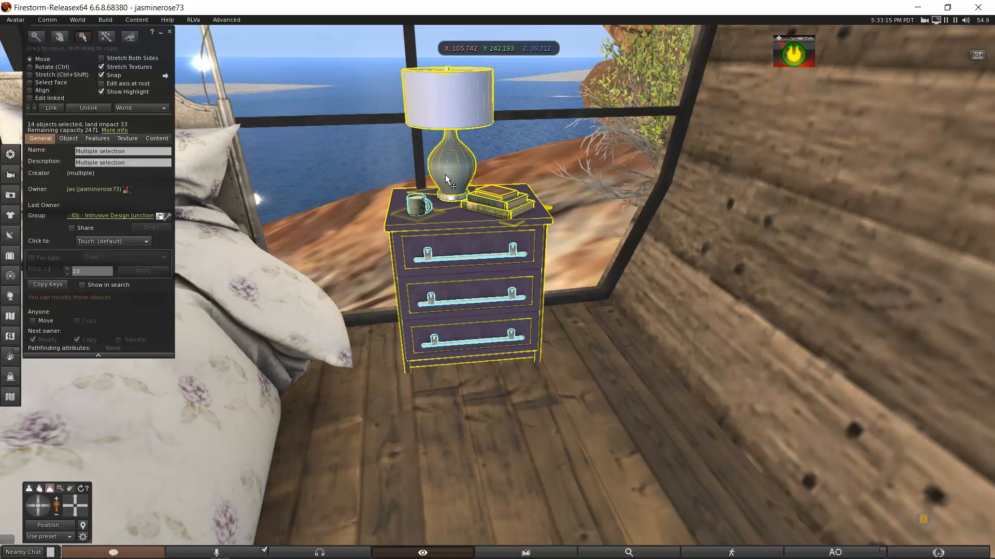
Add the wide purple dresser and its books, jewellery stand, hairbrush, heart mirror, cosmetics and mushroom book stack to the selection
left_click_drag(464, 194, 486, 383, "ctrl+alt")
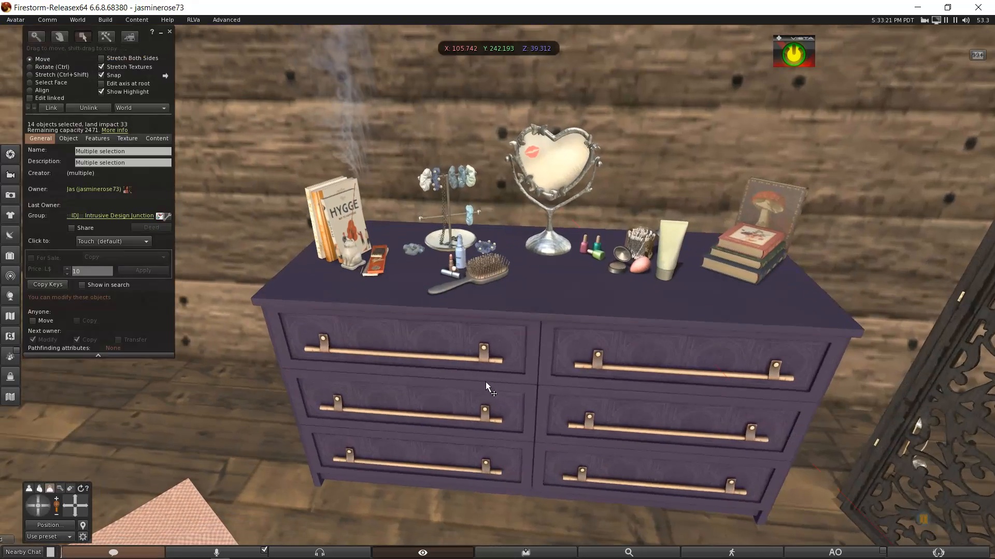
left_click(471, 378, "shift")
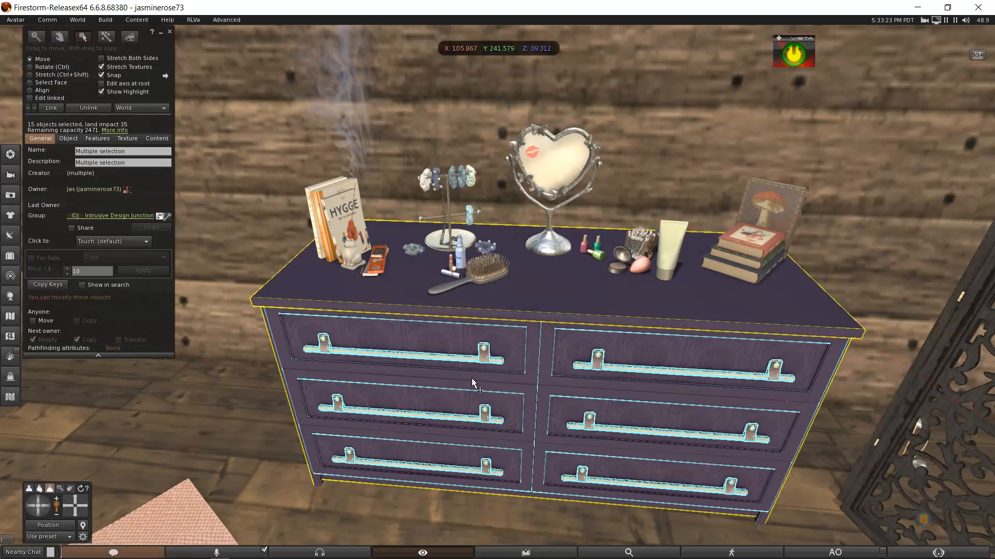
left_click(351, 233, "shift")
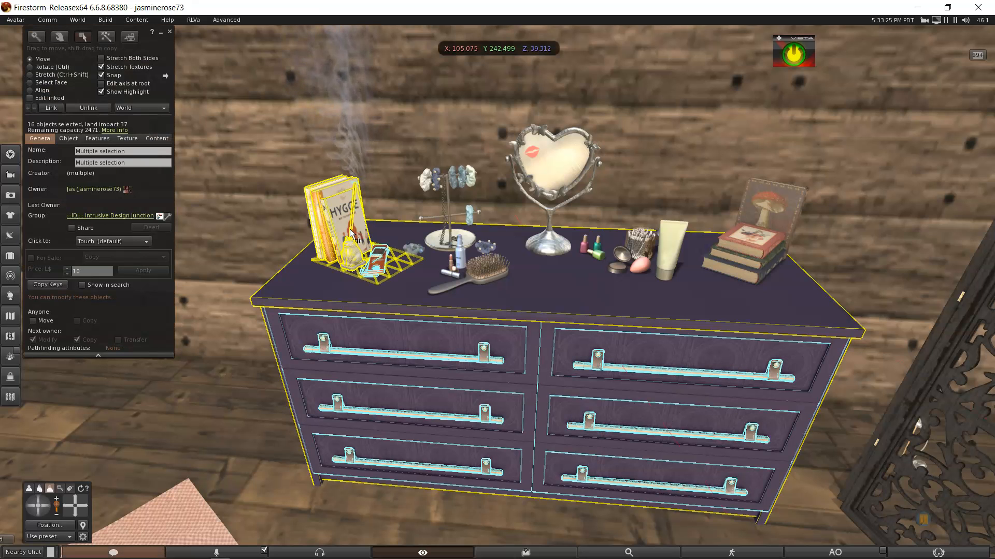
left_click(434, 246, "shift")
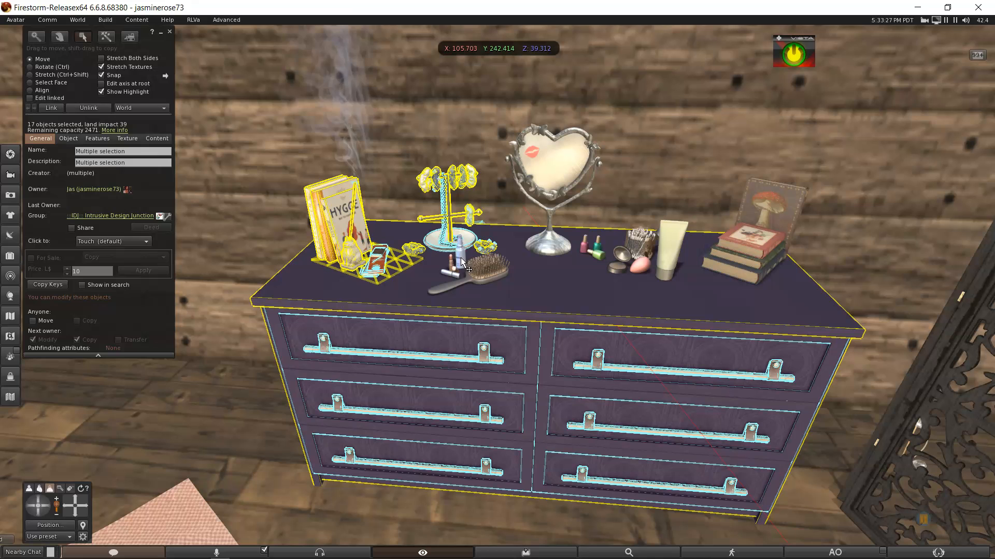
left_click(477, 266, "shift")
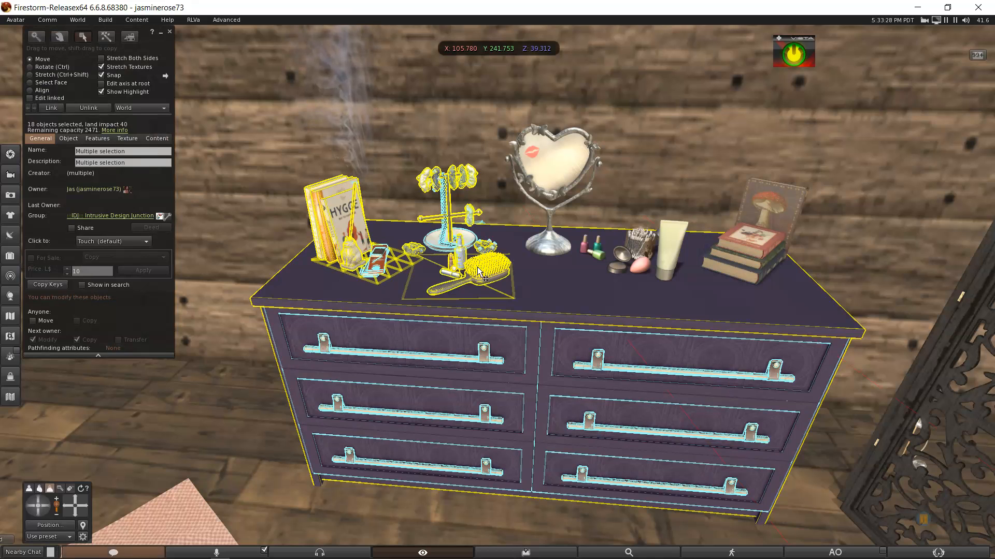
left_click(562, 176, "shift")
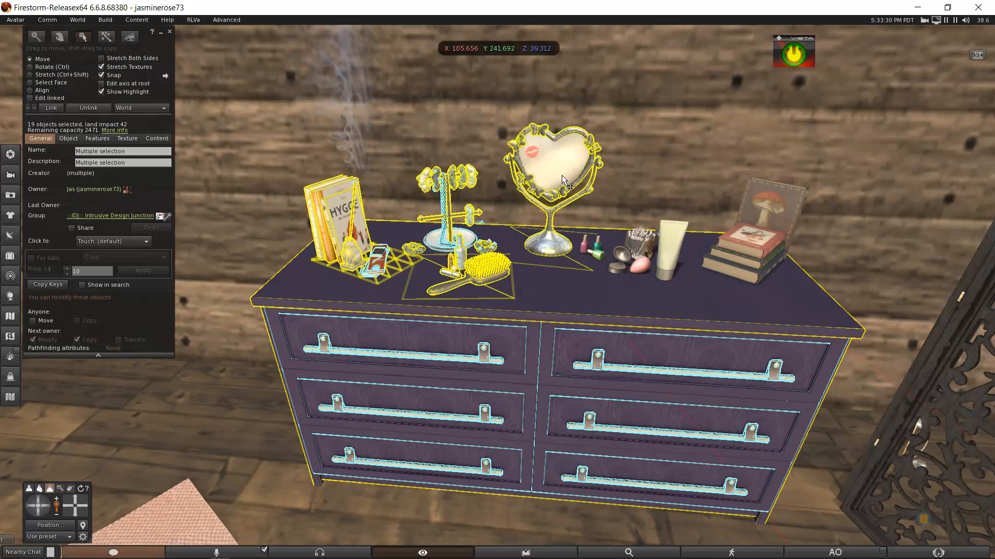
left_click(599, 256, "shift")
left_click(763, 258, "shift")
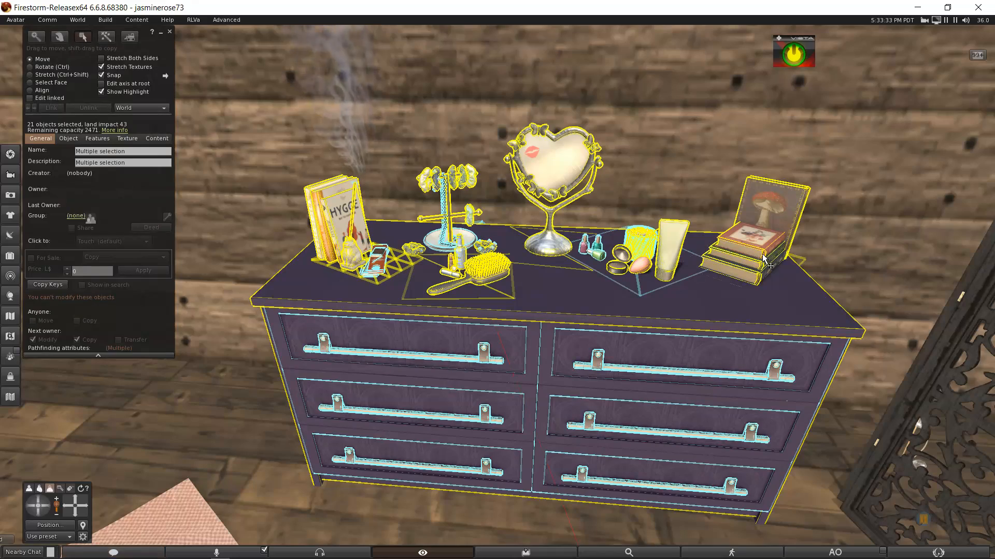
Add the pink blanket spread on the floor at the foot of the bed to the selection
left_click_drag(559, 262, 505, 305, "alt")
left_click_drag(407, 395, 410, 451, "alt")
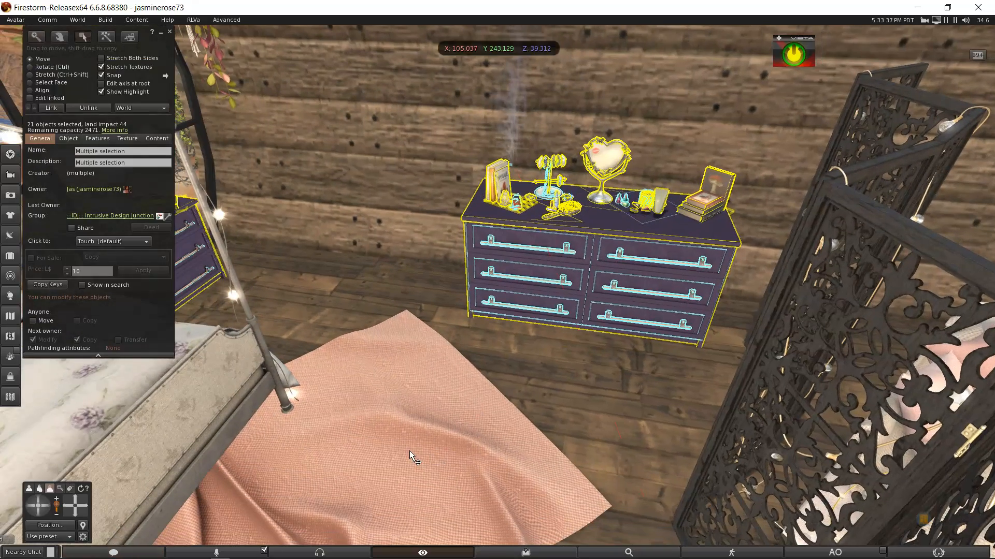
left_click(409, 451, "shift")
Add the four hanging macrame planters on both sides of the bed to the selection
left_click_drag(428, 218, 499, 293, "alt")
left_click(484, 294, "shift")
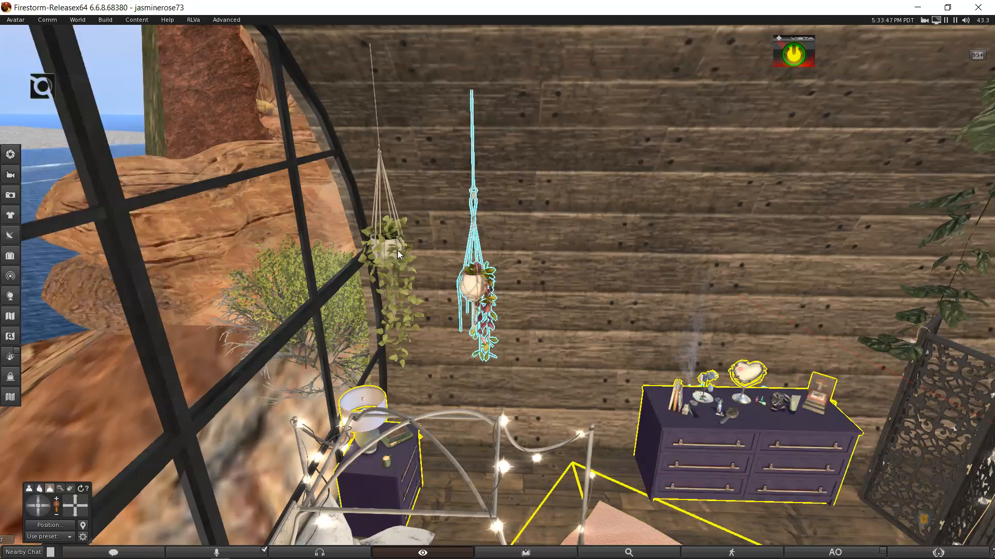
left_click(407, 260, "shift")
left_click_drag(485, 332, 506, 293, "alt")
left_click(487, 291, "shift")
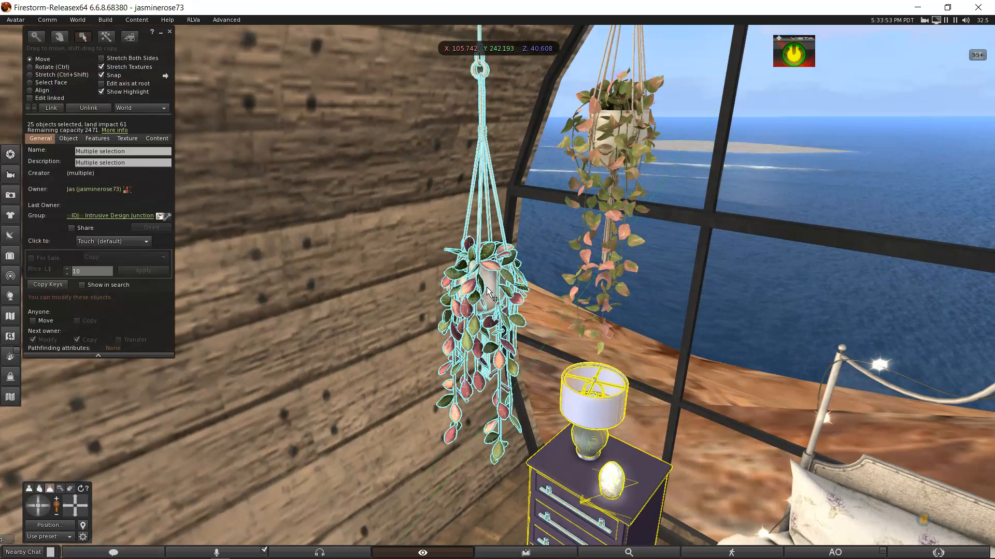
left_click(617, 135, "shift")
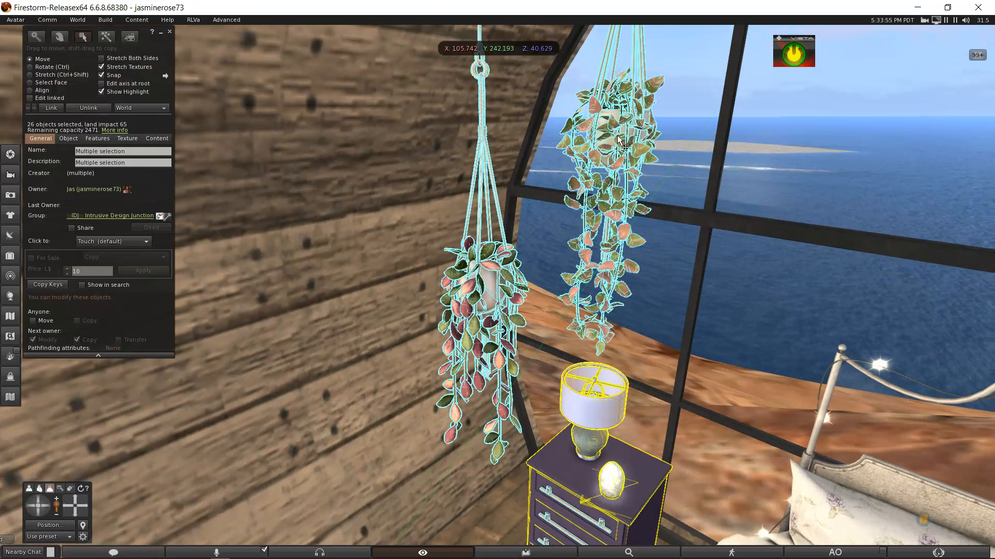
Add both carved folding screens with their string lights to the selection
left_click_drag(614, 202, 594, 319, "alt")
scroll(500, 290, "down", 3)
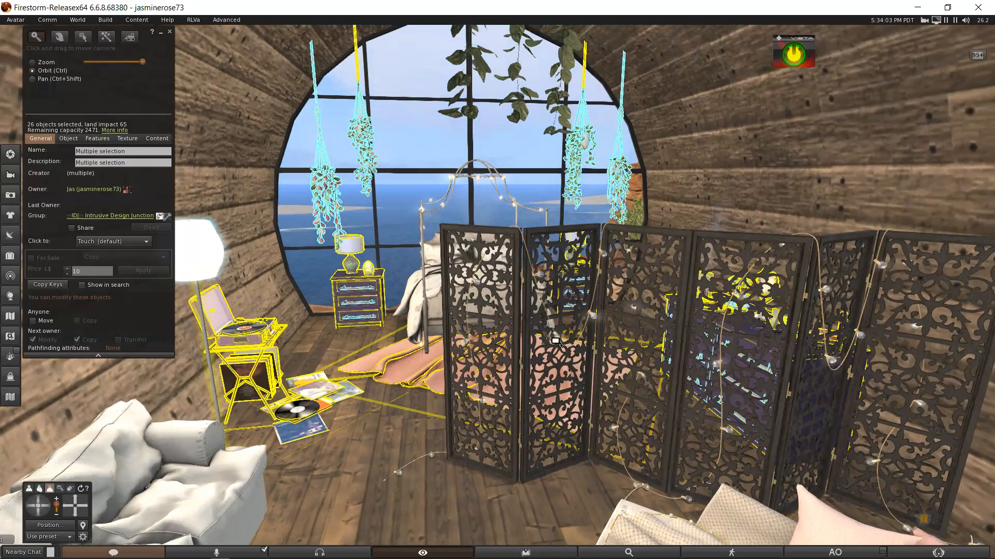
left_click(593, 317, "shift")
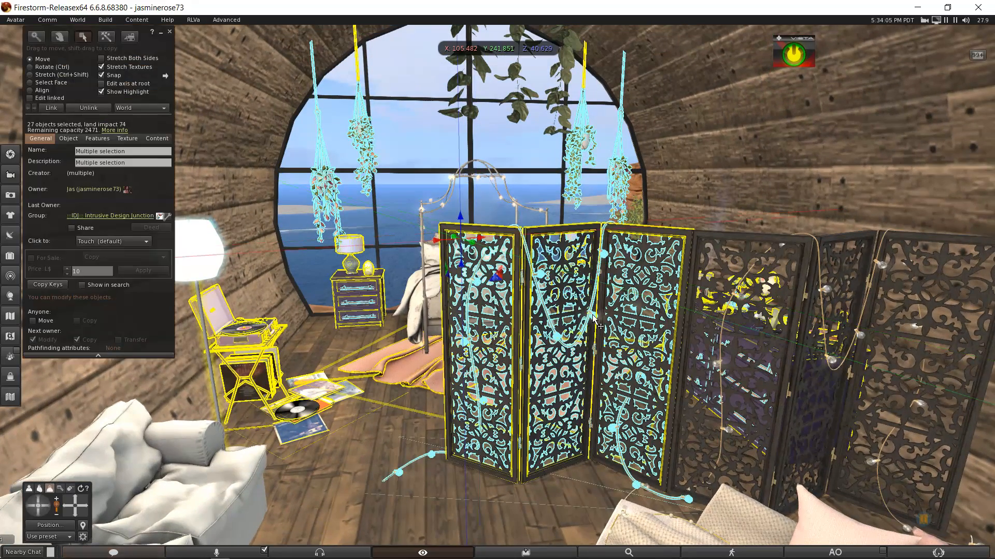
left_click(831, 298, "shift")
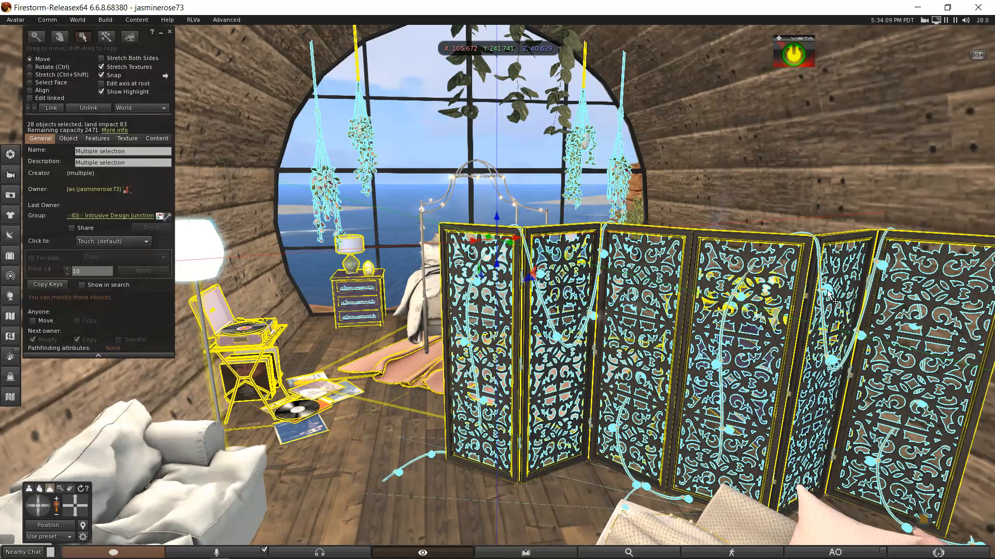
Add the vine-covered beam light hanging from the ceiling to the selection and bring the floor mattress into view
left_click_drag(474, 282, 442, 153, "ctrl+alt")
left_click_drag(430, 110, 493, 282, "ctrl+alt")
left_click(474, 271, "shift")
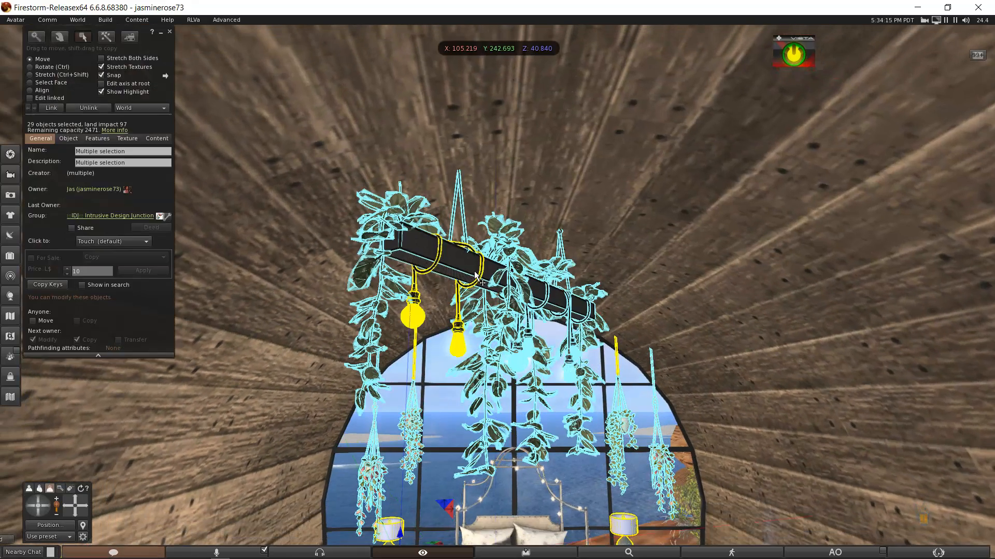
left_click_drag(476, 274, 485, 425, "ctrl+alt")
key("Escape")
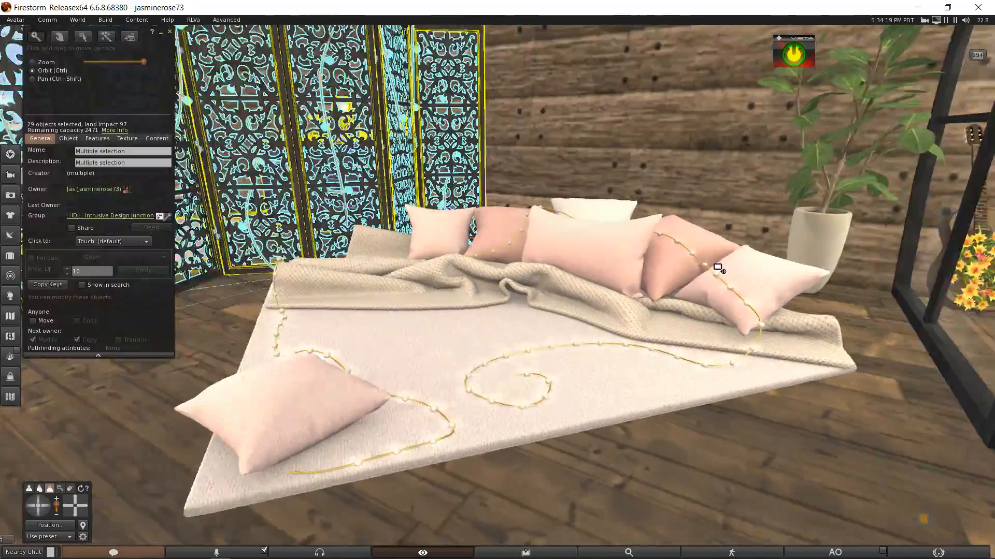
Add the potted plant beside the floor mattress and the three hanging lanterns on the porch to the selection
key("ctrl+b")
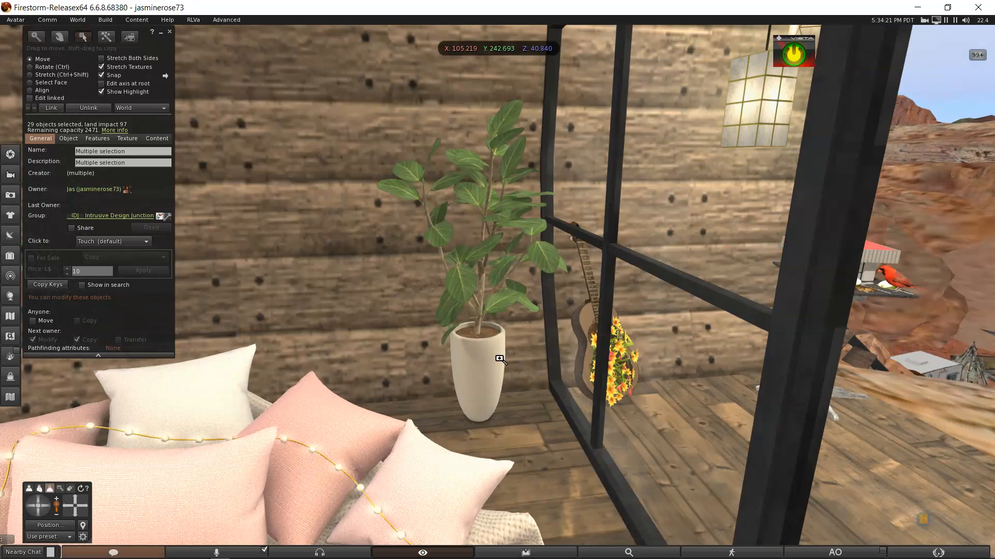
left_click(482, 361)
left_click_drag(490, 359, 497, 291, "ctrl+alt")
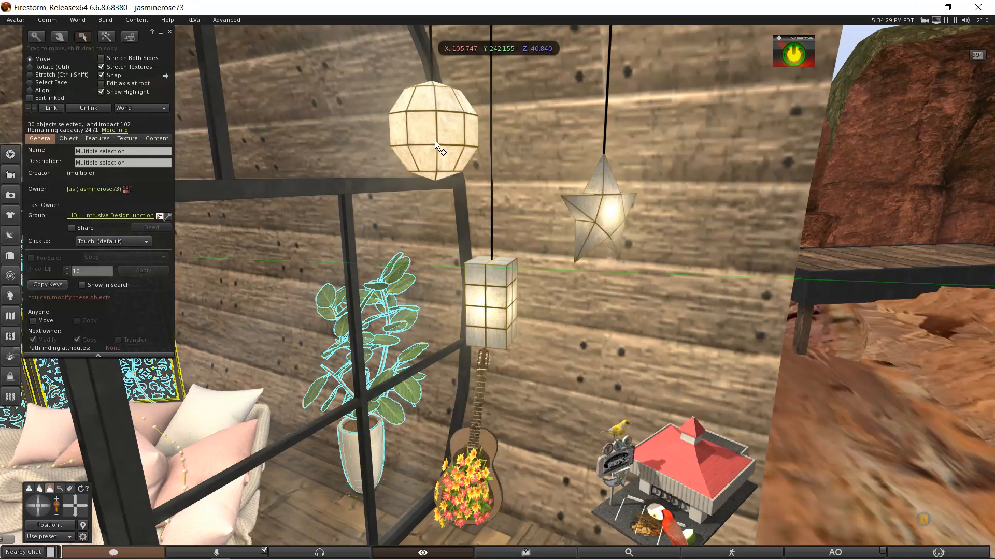
left_click(434, 140, "shift")
left_click(489, 309, "shift")
left_click(599, 210, "shift")
Add the porch guitar and both clusters of flowers growing from it to the selection
left_click_drag(480, 431, 487, 280, "alt")
key("Escape")
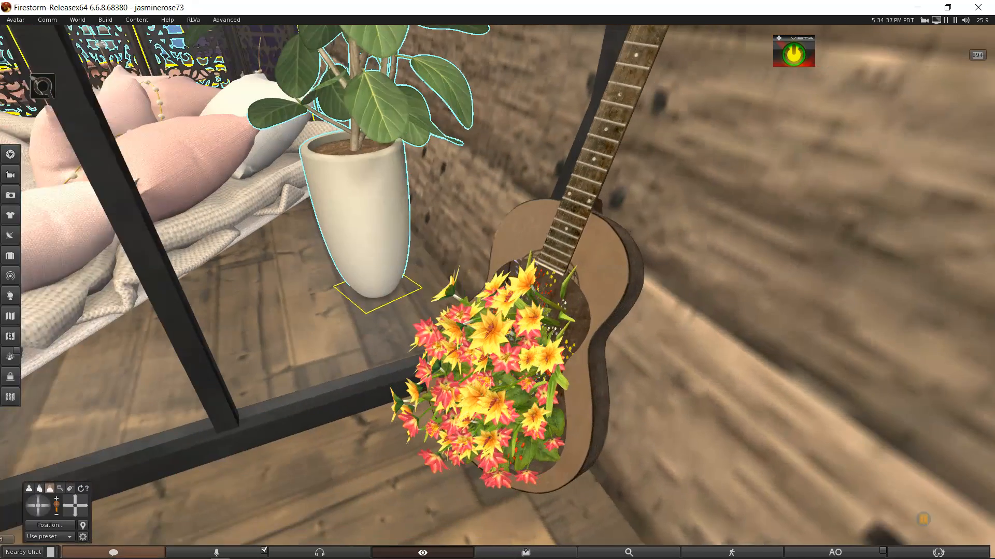
left_click(602, 264, "shift")
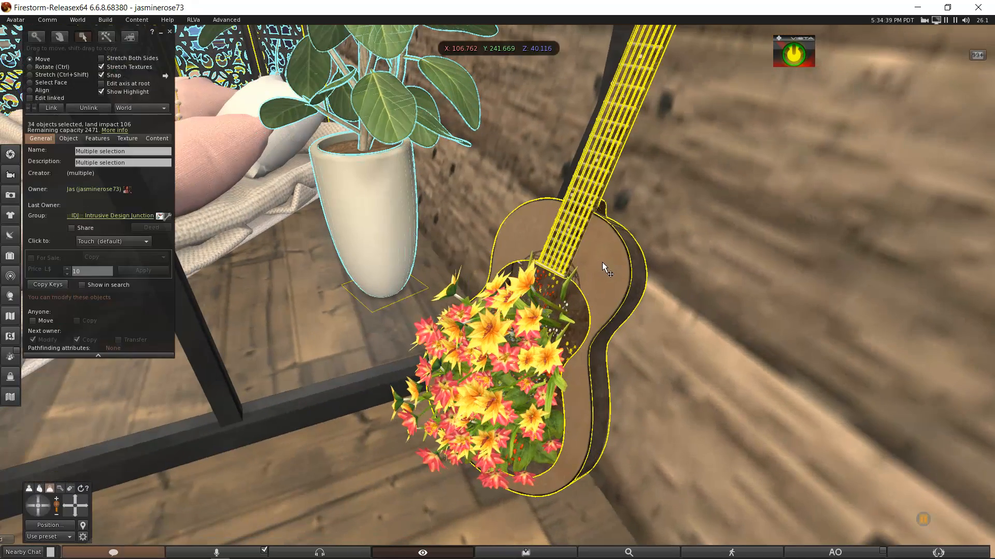
left_click(526, 286, "shift")
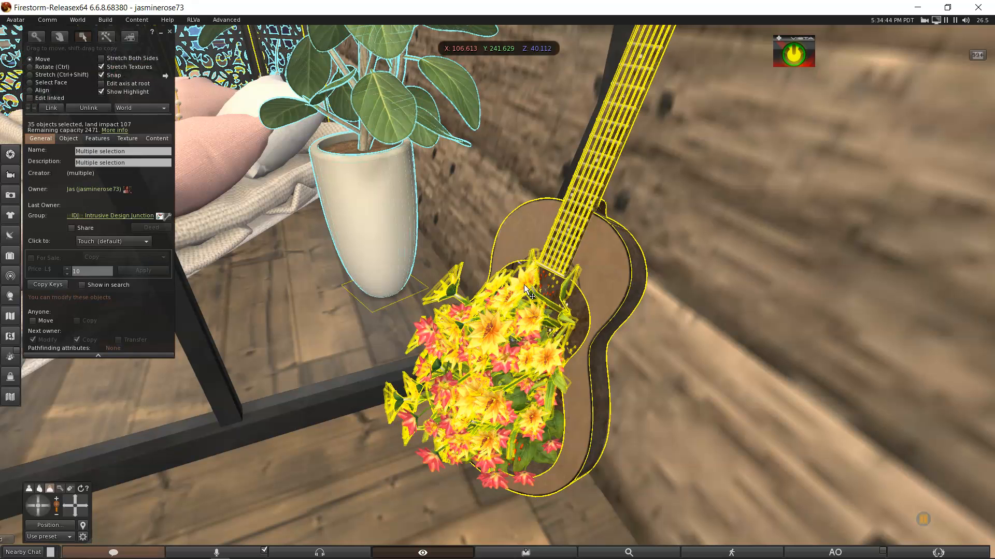
left_click(497, 482, "shift")
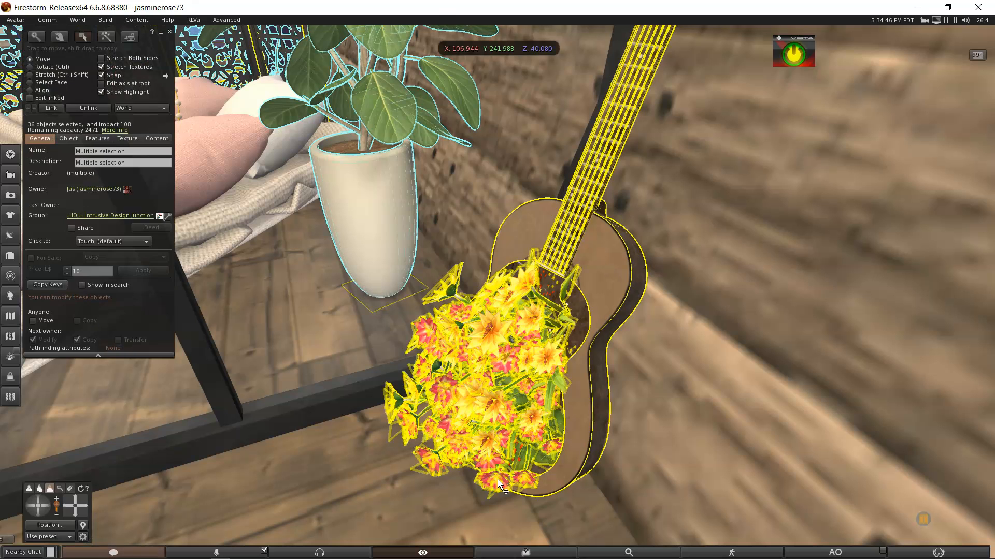
Try moving all selected furnishings vertically above the cabin, and undo the move
left_click_drag(499, 480, 550, 310, "alt")
scroll(574, 318, "down", 5)
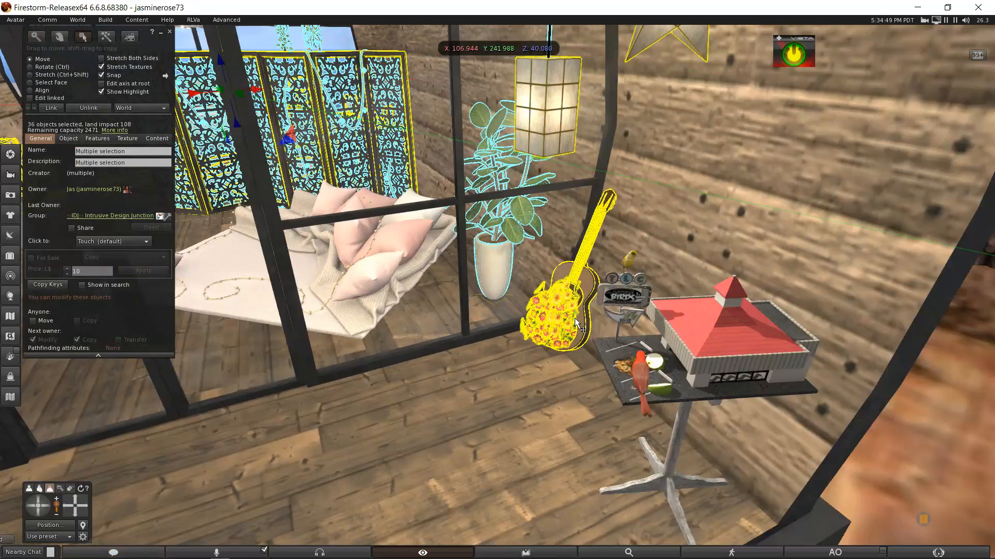
scroll(574, 318, "down", 5)
left_click_drag(440, 246, 499, 280, "ctrl+alt")
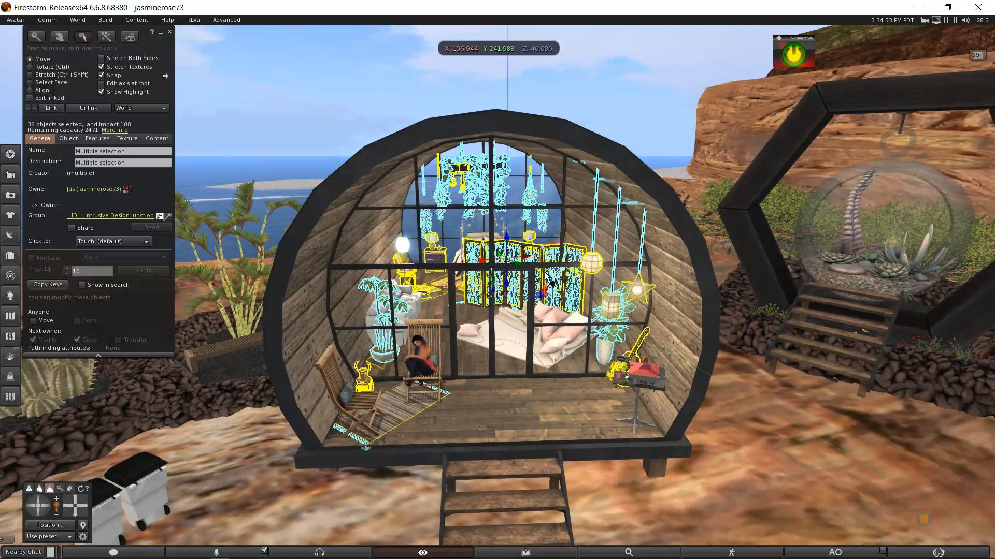
left_click_drag(541, 287, 500, 295, "ctrl+alt")
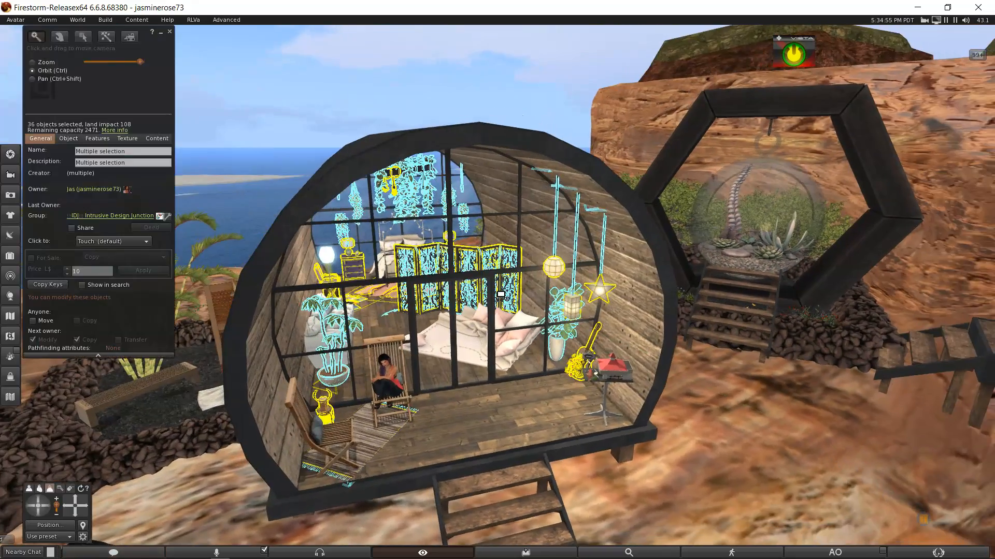
left_click_drag(443, 245, 464, 130)
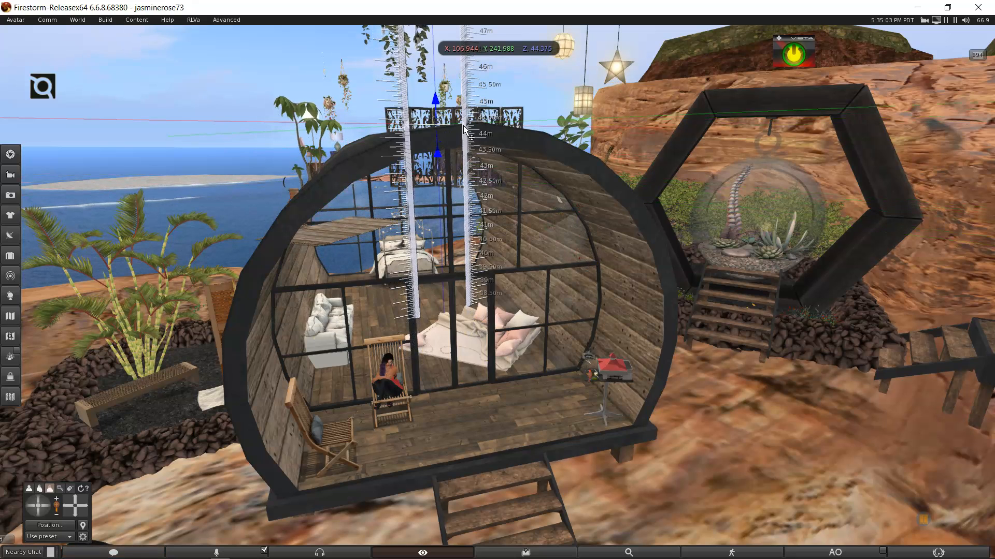
left_click_drag(465, 136, 476, 236)
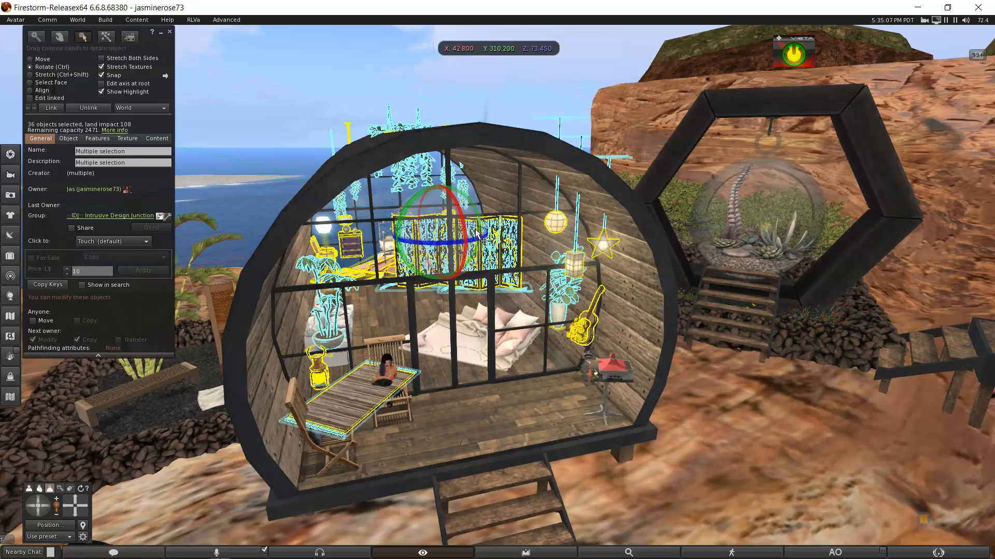
key("ctrl+z")
Link all the selected furnishings and decor into a single object
left_click_drag(568, 372, 596, 380, "ctrl+alt")
left_click_drag(391, 252, 504, 299, "ctrl+alt")
scroll(504, 299, "up", 1, "ctrl+alt")
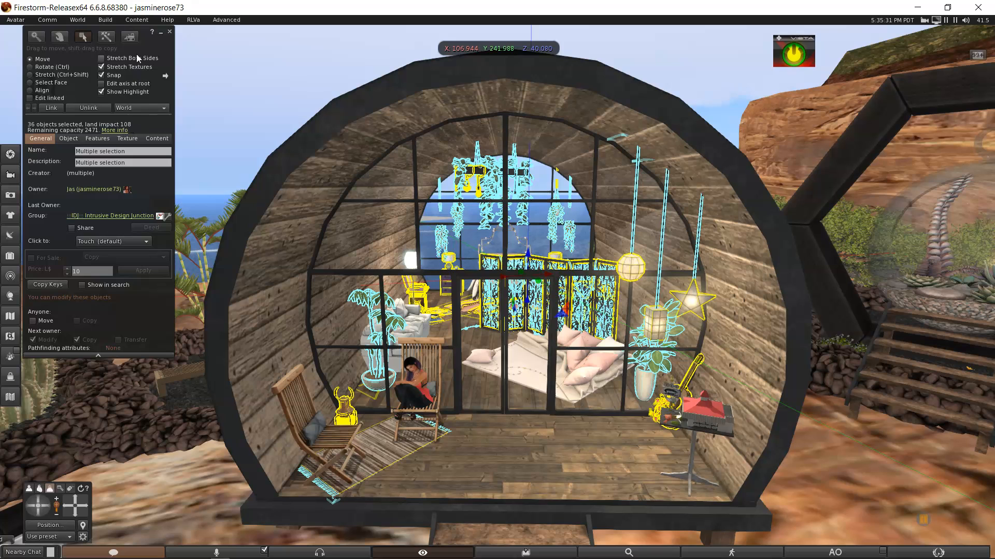
left_click_drag(148, 43, 323, 96)
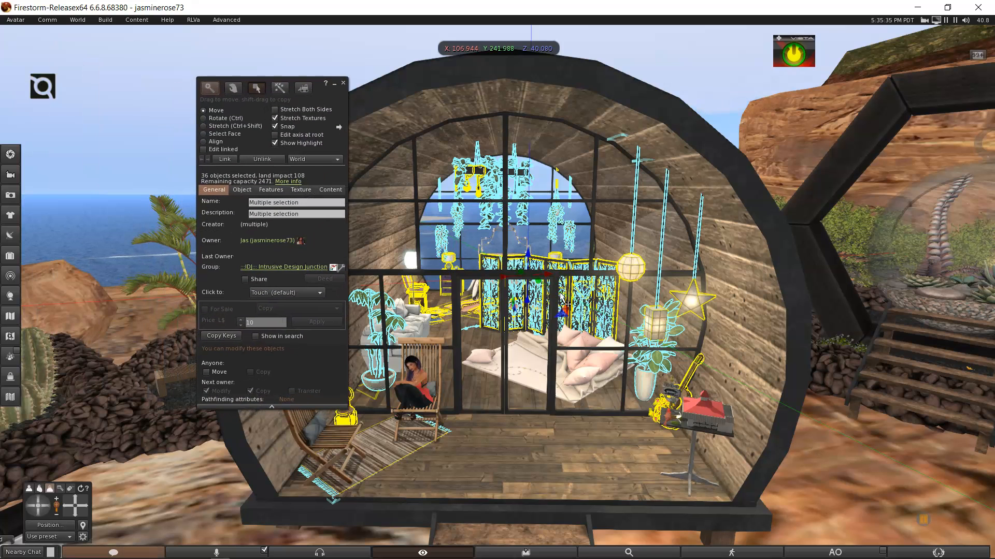
left_click(223, 159)
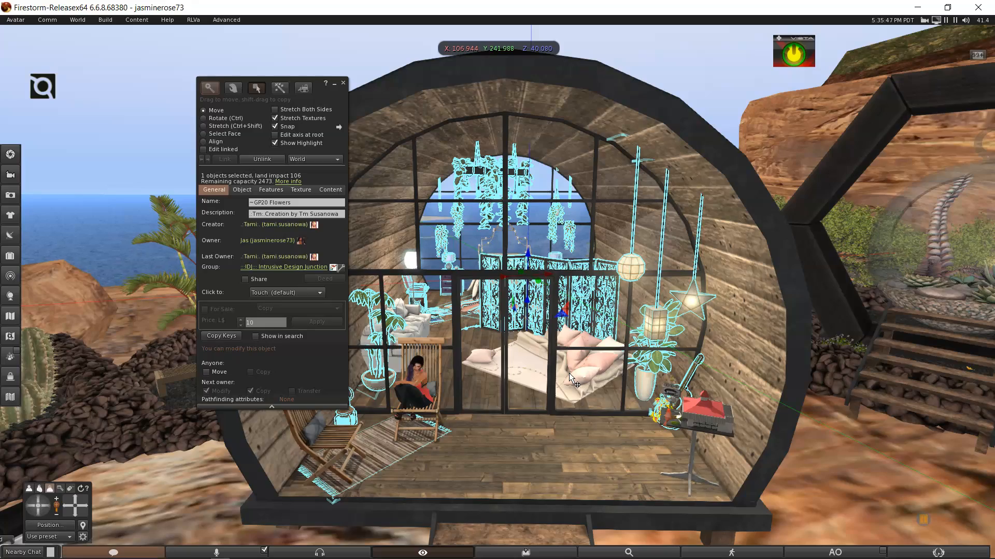
Examine the linked furnishings in the cabin from several angles and distances
scroll(573, 378, "down", 3)
left_click_drag(530, 379, 579, 302, "ctrl+alt")
scroll(580, 302, "down", 2, "ctrl+alt")
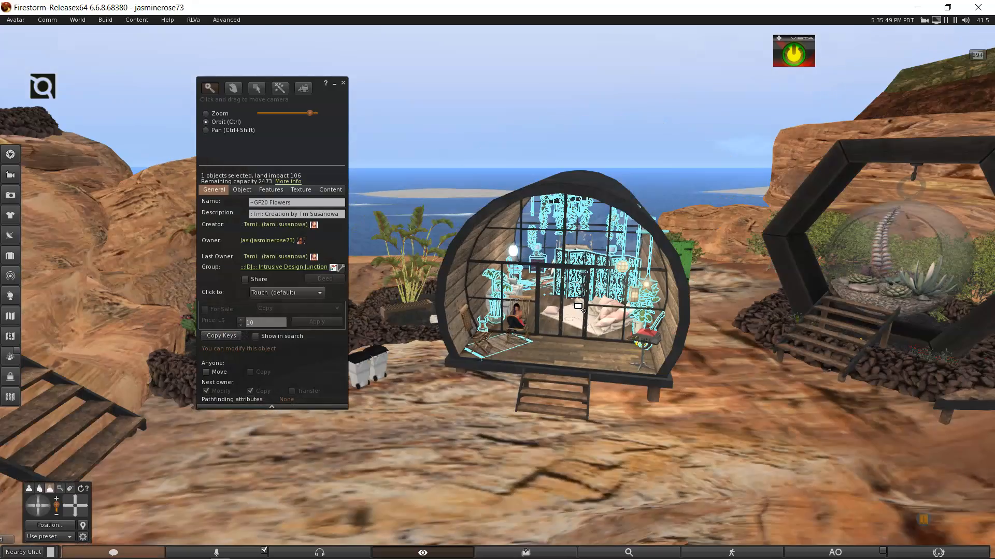
scroll(579, 302, "up", 5, "ctrl+alt")
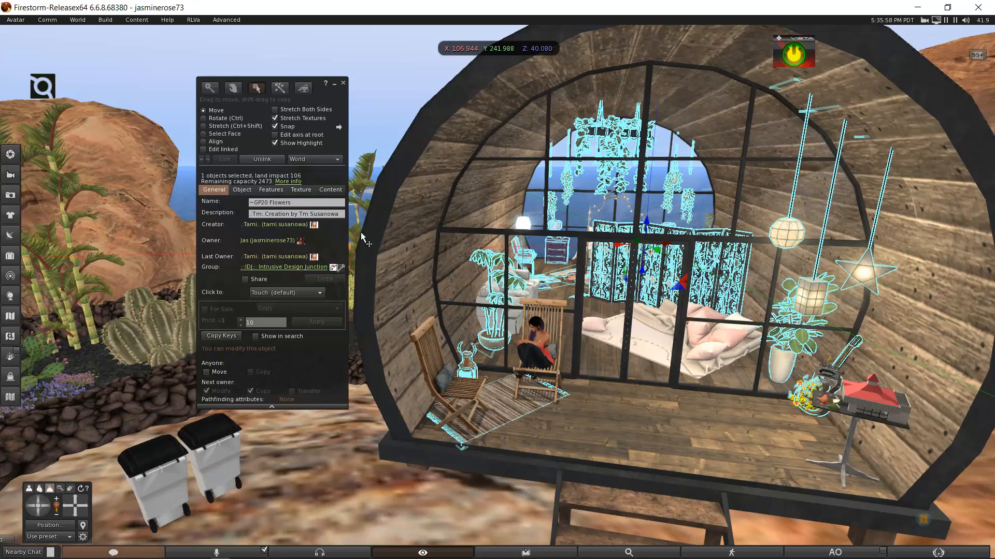
left_click_drag(583, 309, 510, 331, "ctrl+alt")
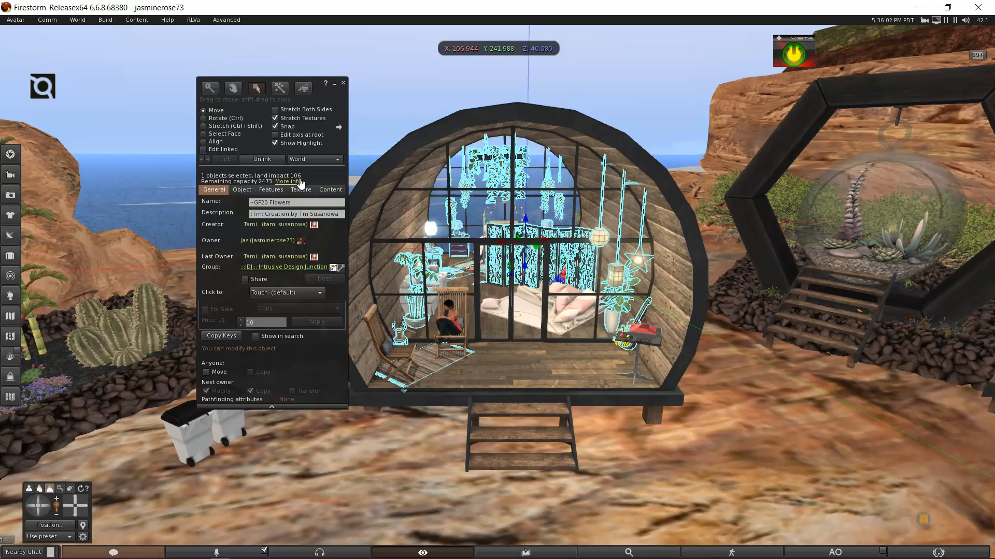
left_click_drag(470, 274, 502, 291, "ctrl+alt")
scroll(527, 302, "up", 5, "ctrl+alt")
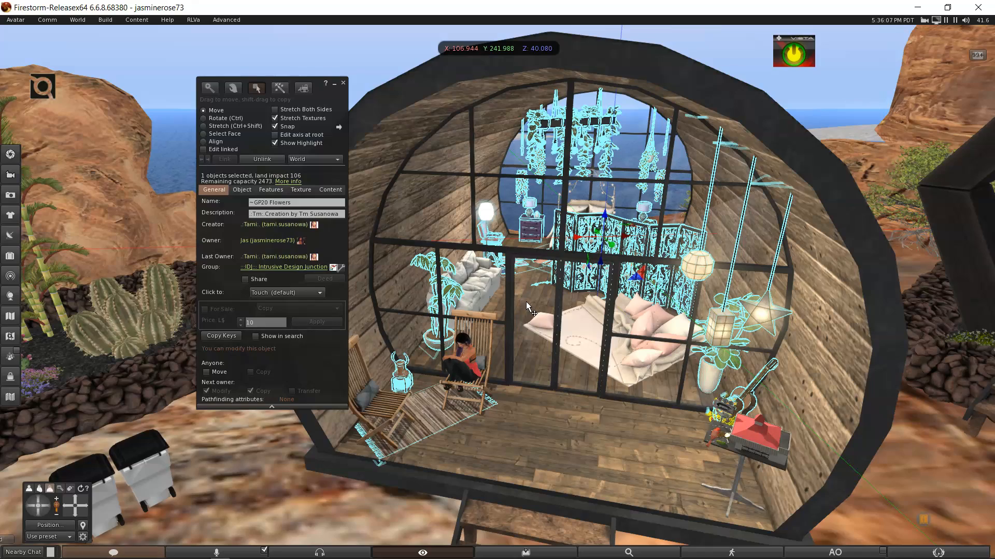
left_click_drag(529, 308, 498, 293, "ctrl+alt")
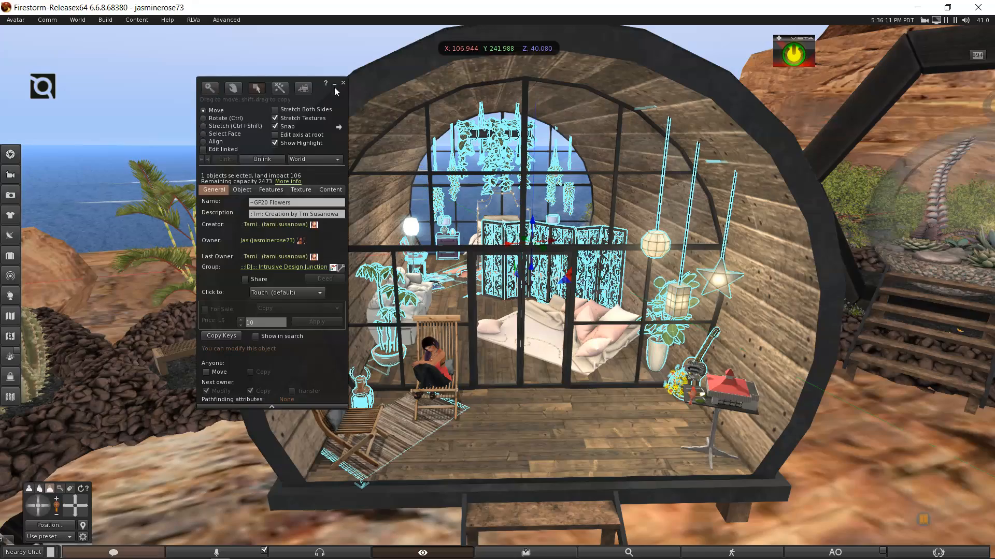
scroll(518, 248, "down", 4, "ctrl+alt")
left_click_drag(518, 248, 498, 291, "ctrl+alt")
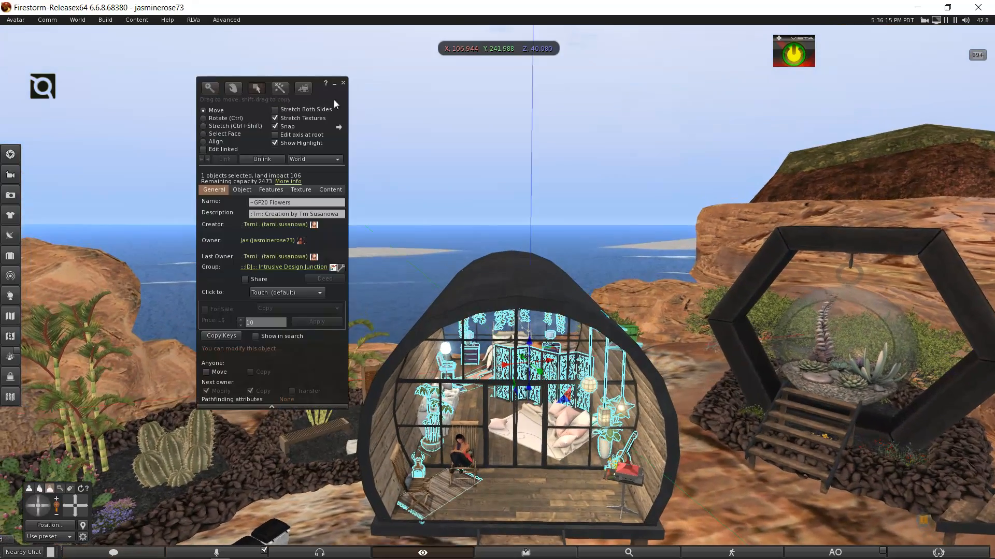
Duplicate the linked furnishings set straight up above the cabin, to a height of about 47.9 m
left_click_drag(326, 98, 186, 47)
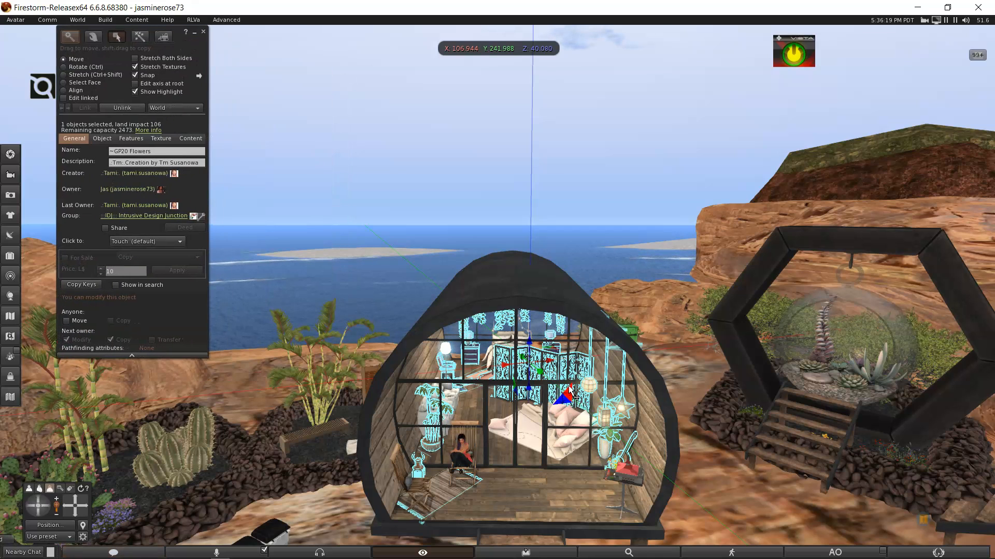
left_click_drag(531, 346, 532, 347)
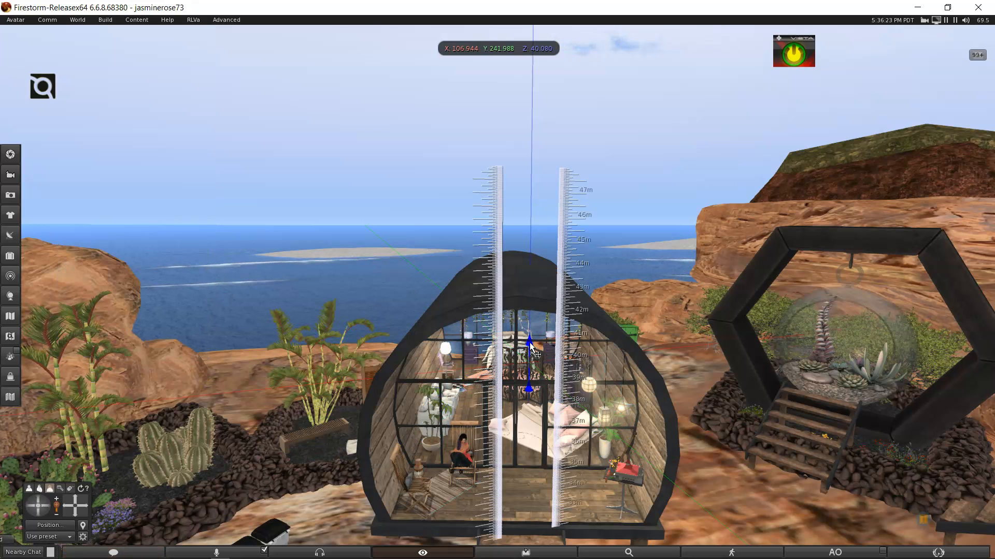
left_click_drag(531, 346, 531, 146)
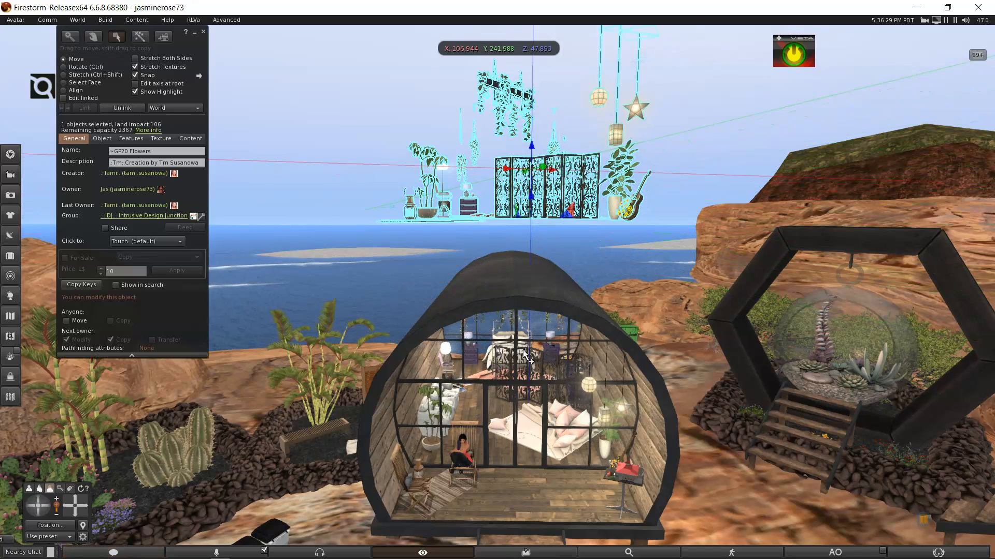
Delete the linked furnishings set floating above the cabin
left_click_drag(522, 220, 498, 288, "ctrl+alt")
scroll(497, 284, "up", 2, "ctrl+alt")
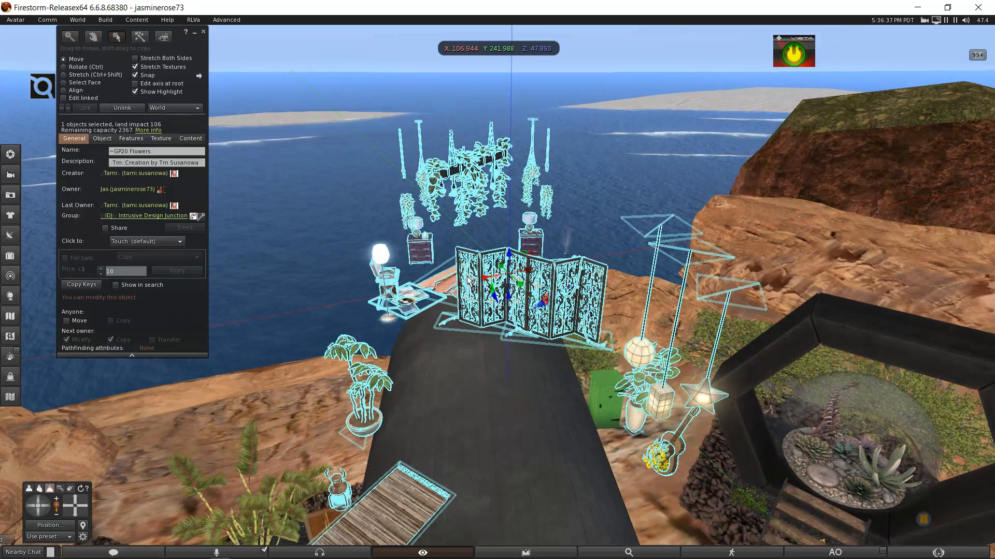
key("ctrl+alt")
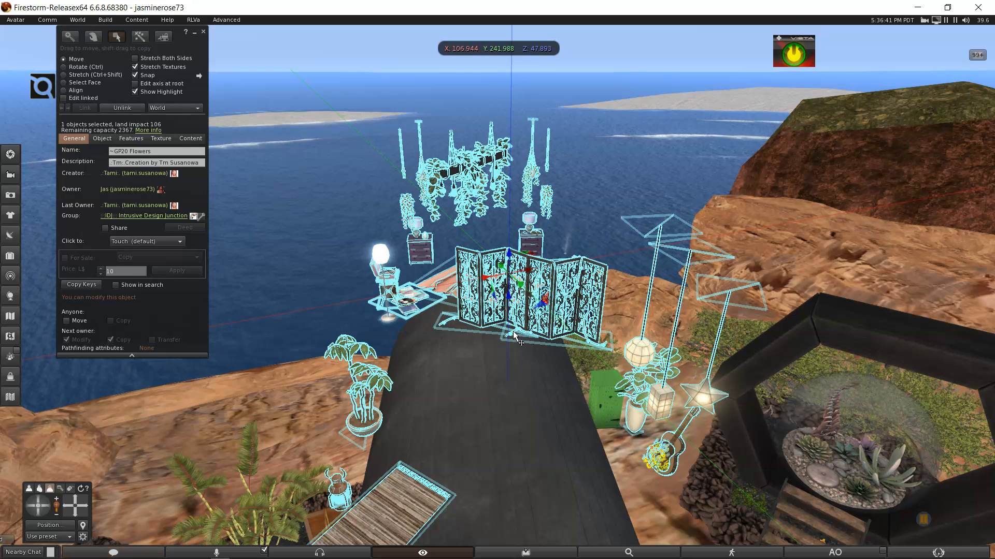
right_click(518, 293)
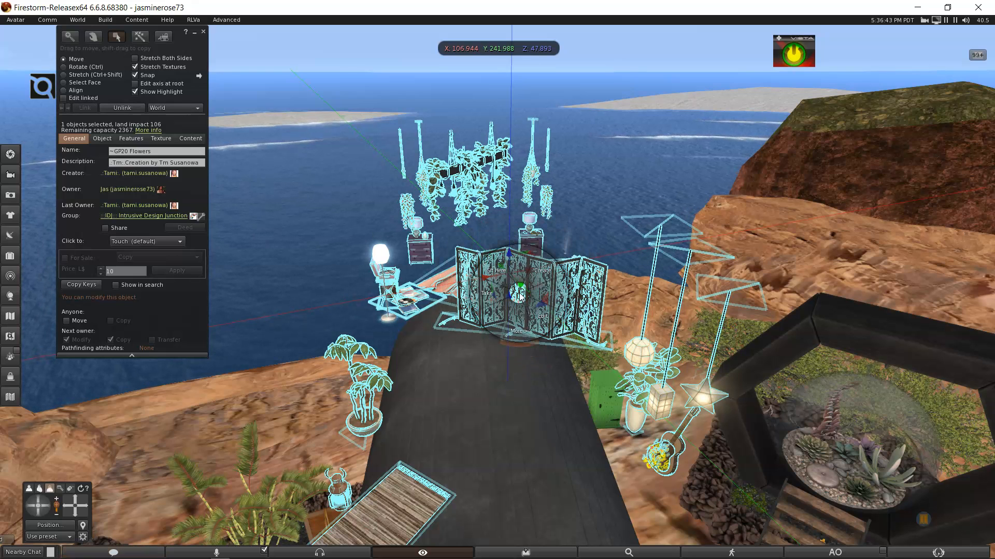
left_click(520, 325)
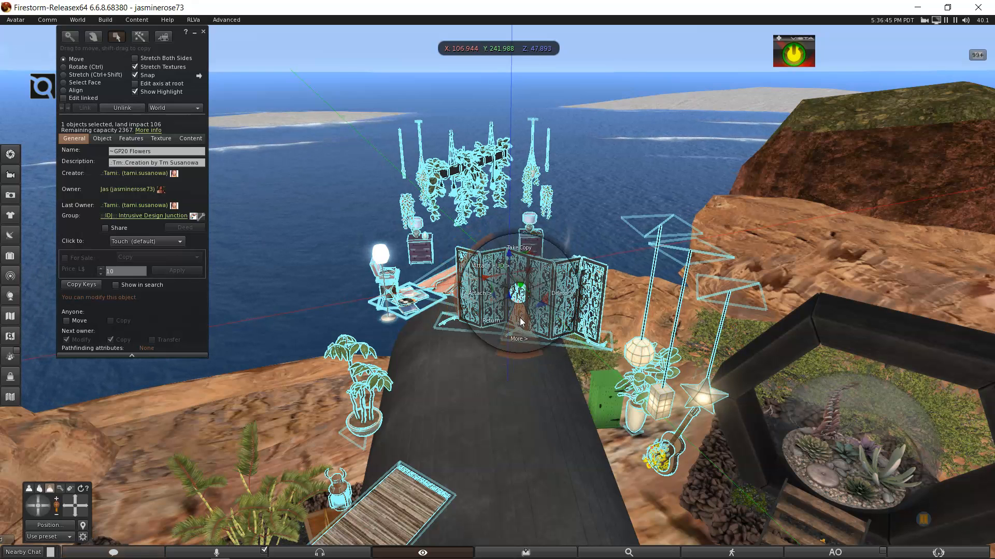
left_click(553, 299)
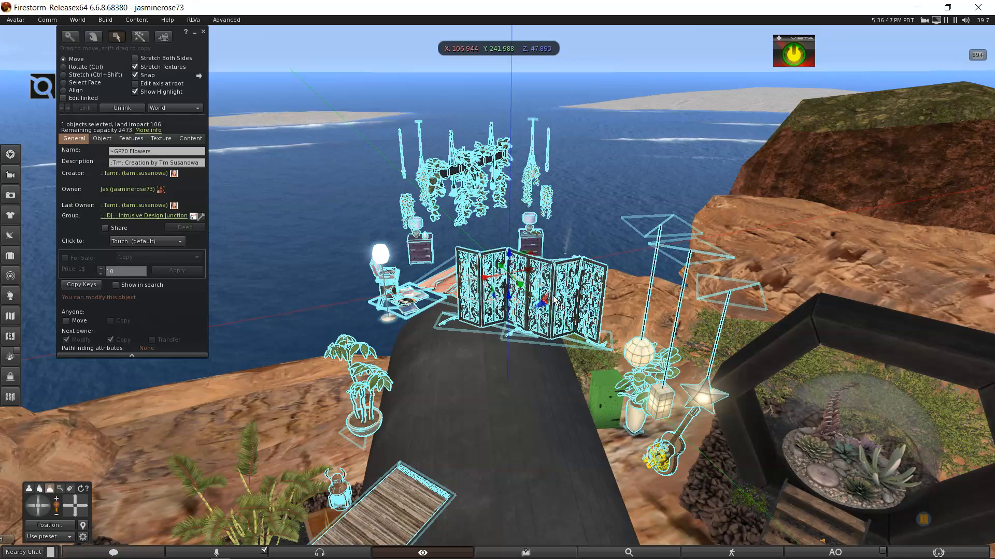
Select the linked furnishings set in the cabin together with both wooden deck chairs and the red-roofed bird feeder stand
left_click_drag(552, 299, 524, 294, "ctrl+alt")
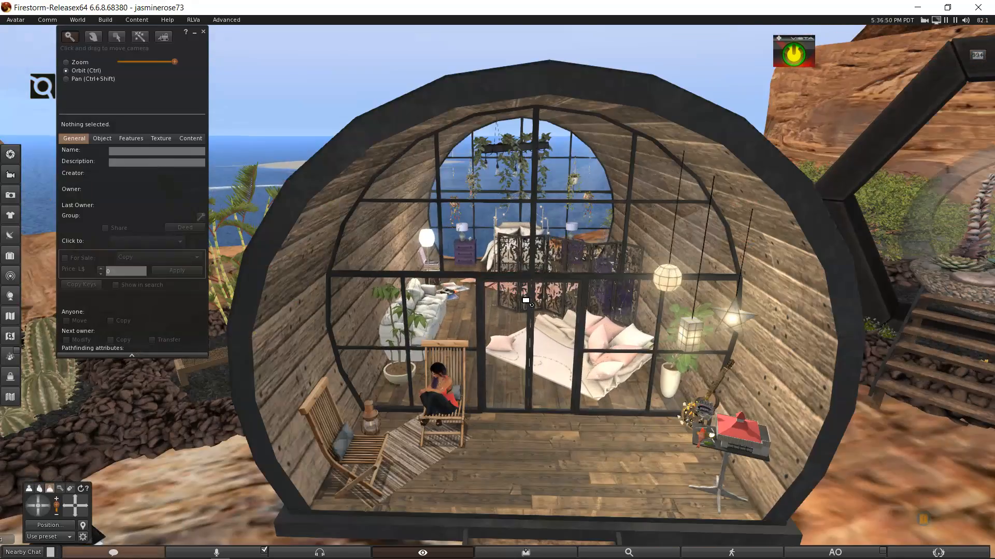
right_click(724, 326)
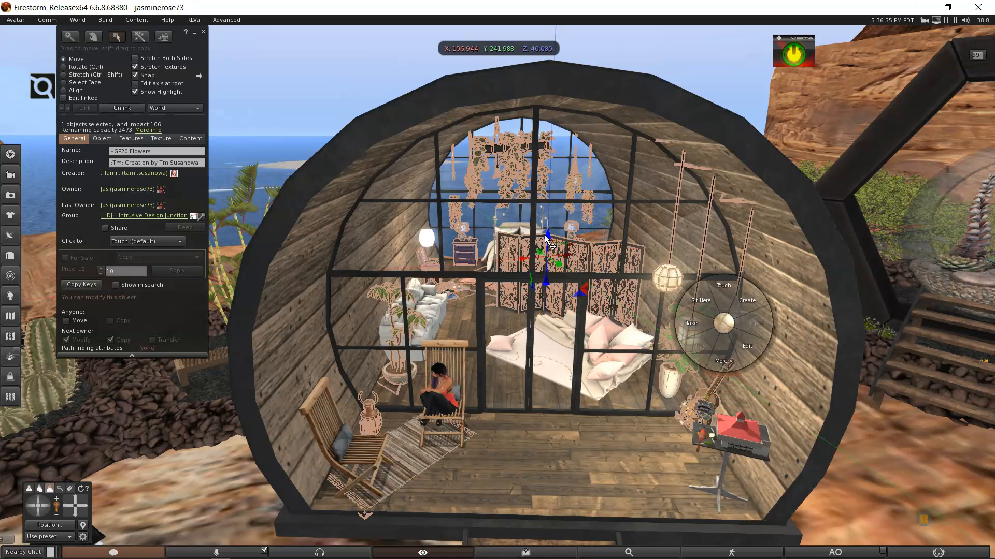
left_click(377, 462, "shift")
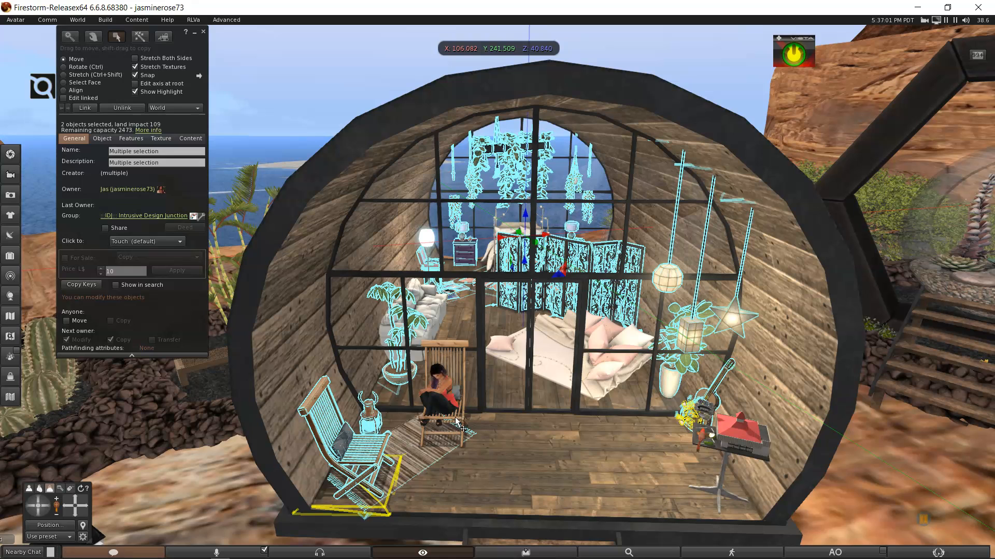
left_click(457, 423, "shift")
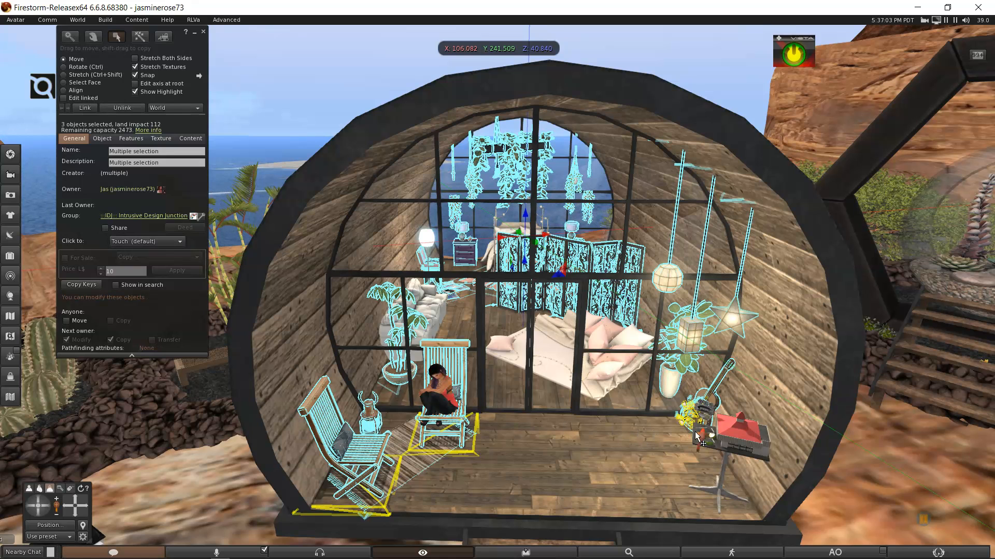
left_click(733, 439, "shift")
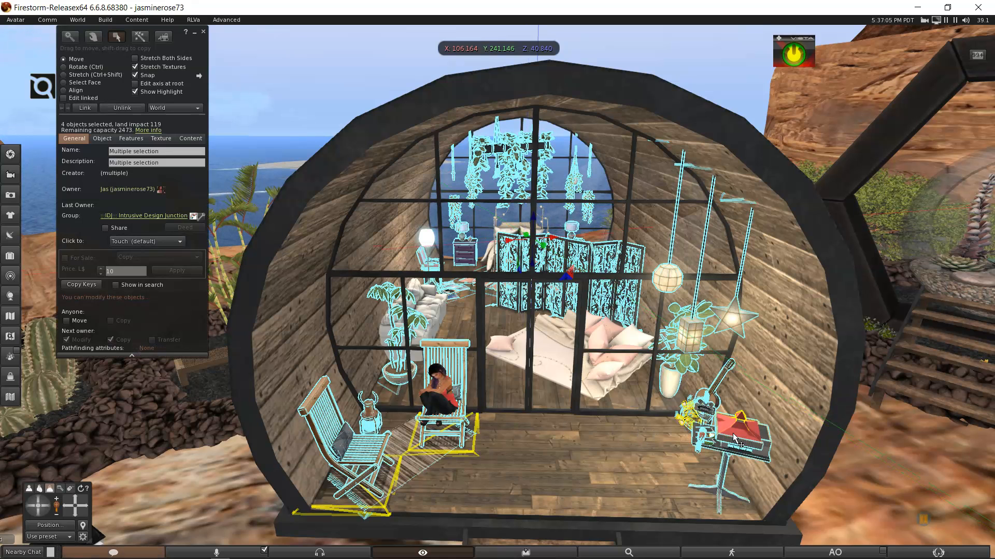
Add the floor mattress, the sofa and the bed to the selection
left_click_drag(524, 256, 744, 366, "alt")
left_click(754, 379, "shift")
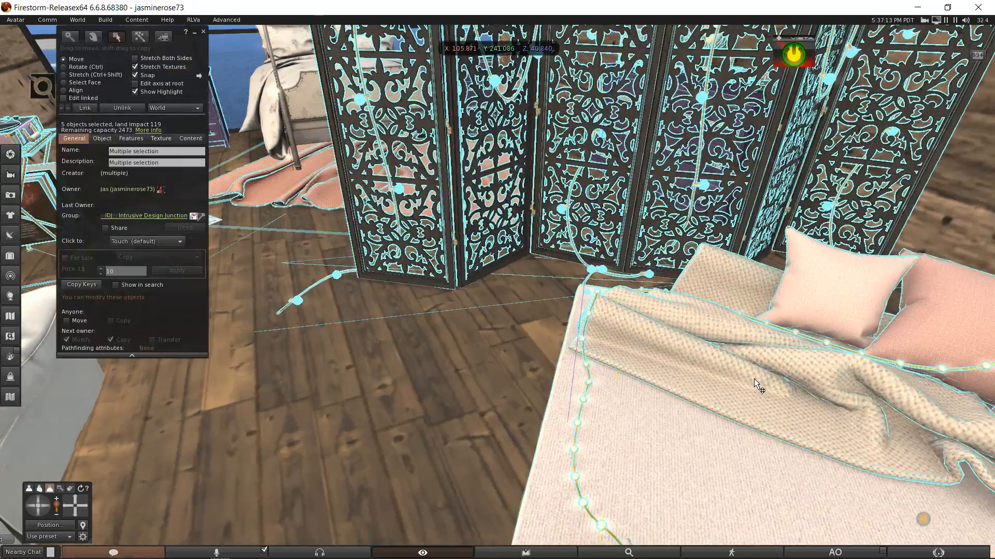
left_click_drag(499, 352, 530, 244, "alt")
left_click(454, 223, "shift")
left_click(554, 237, "shift")
key("Escape")
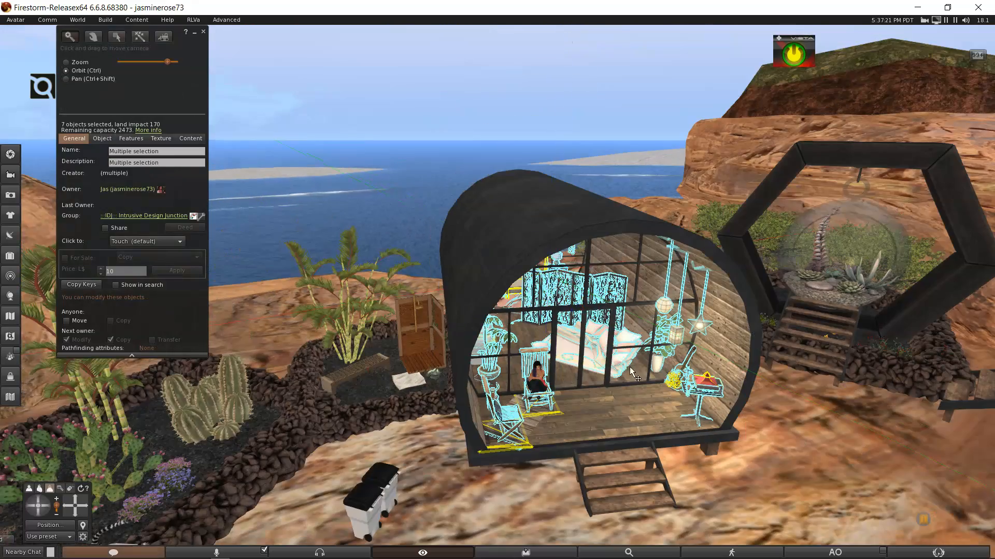
Duplicate the selected furnishings straight up so that the copy floats above the cabin roof
key("Escape")
left_click_drag(478, 264, 493, 125, "alt")
left_click_drag(479, 199, 499, 298, "ctrl+alt")
left_click_drag(465, 364, 510, 486, "ctrl+alt")
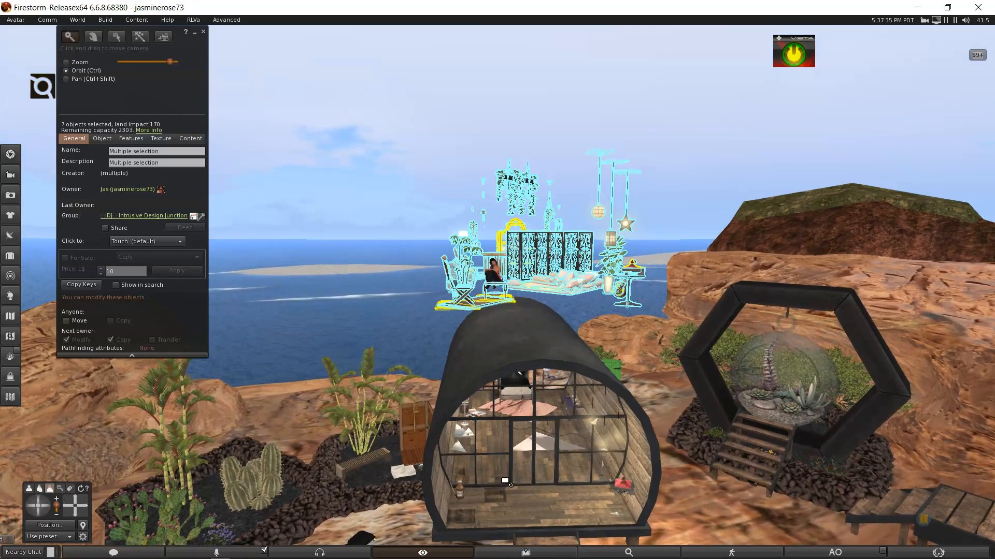
Compare the original furnishings inside the cabin with the duplicated set floating above its roof
left_click(551, 447, "alt")
key("ctrl+b")
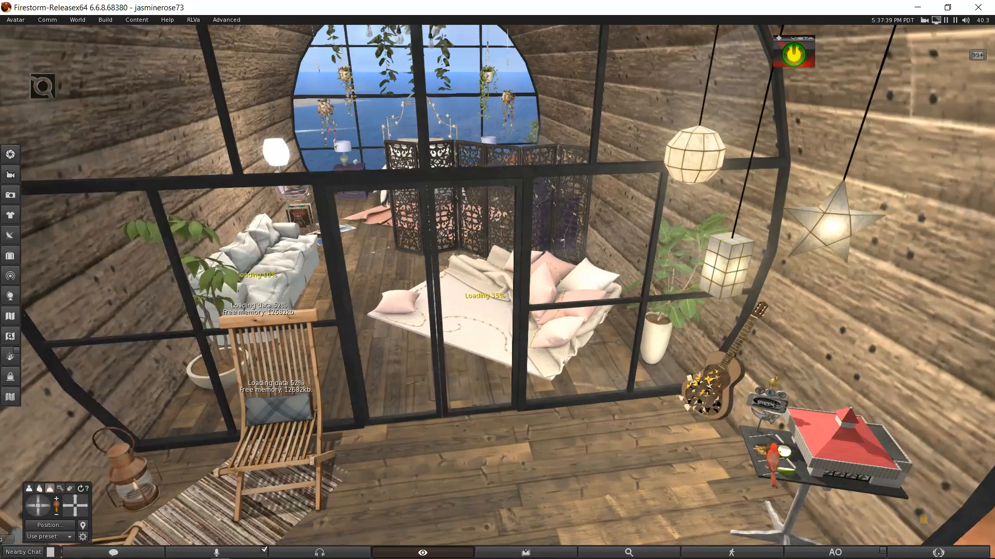
key("ctrl+b")
left_click(526, 308, "alt")
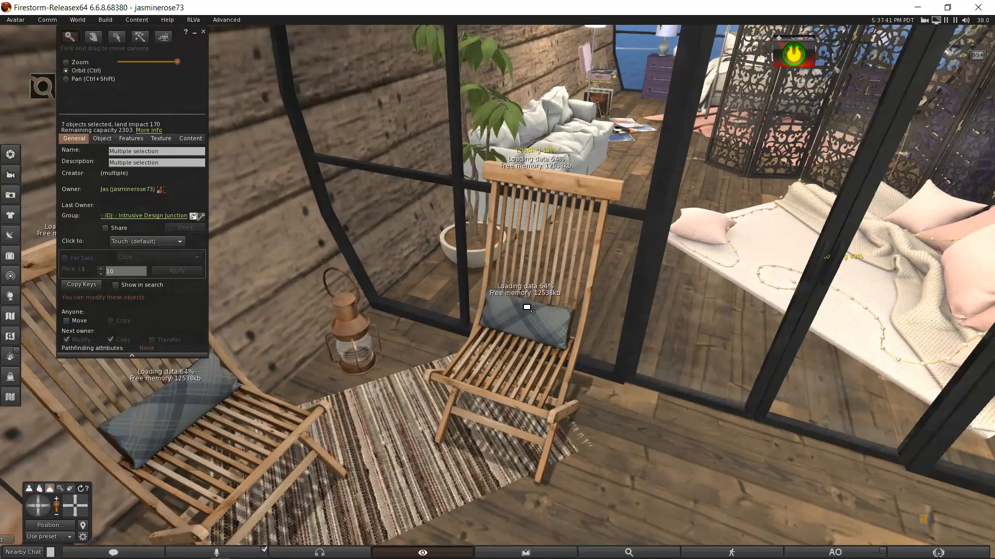
scroll(527, 308, "down", 5)
key("ctrl+b")
left_click_drag(527, 308, 668, 290, "ctrl+alt")
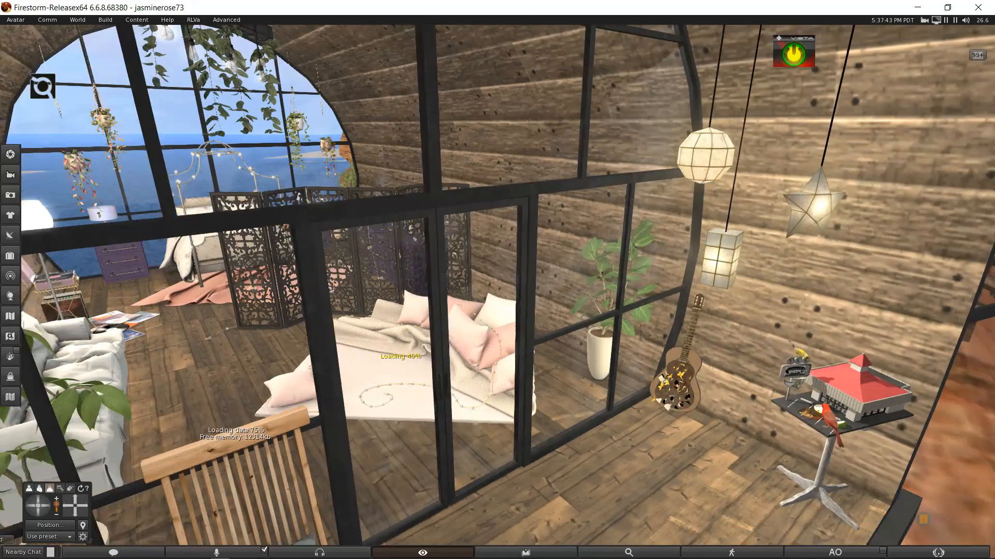
key("ctrl+b")
left_click(490, 307, "alt")
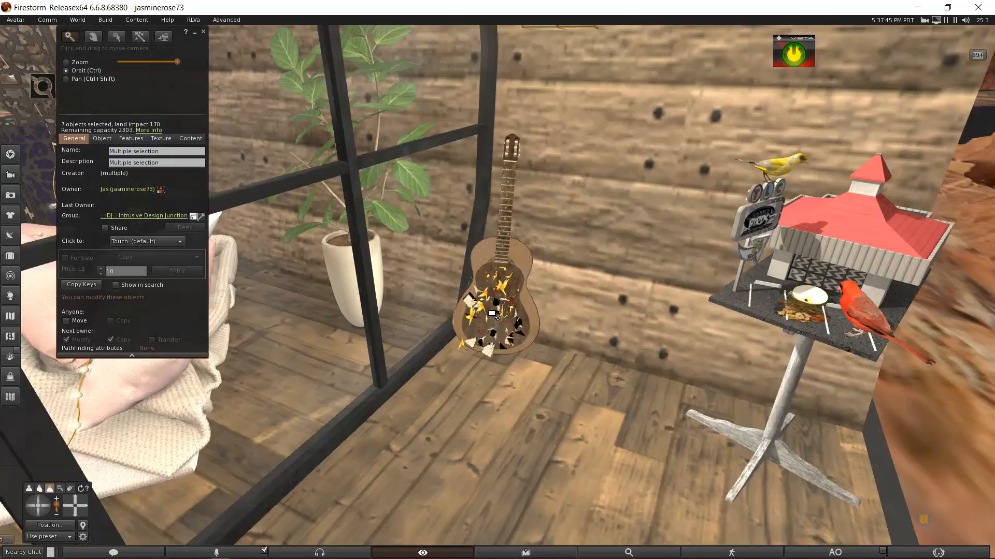
scroll(490, 311, "up", 3)
scroll(480, 310, "down", 5)
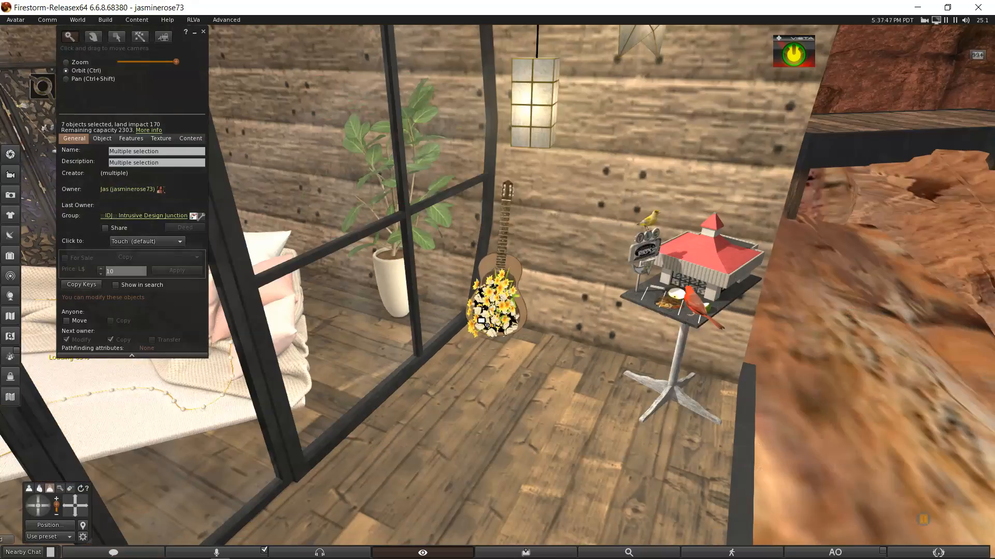
scroll(481, 321, "down", 10)
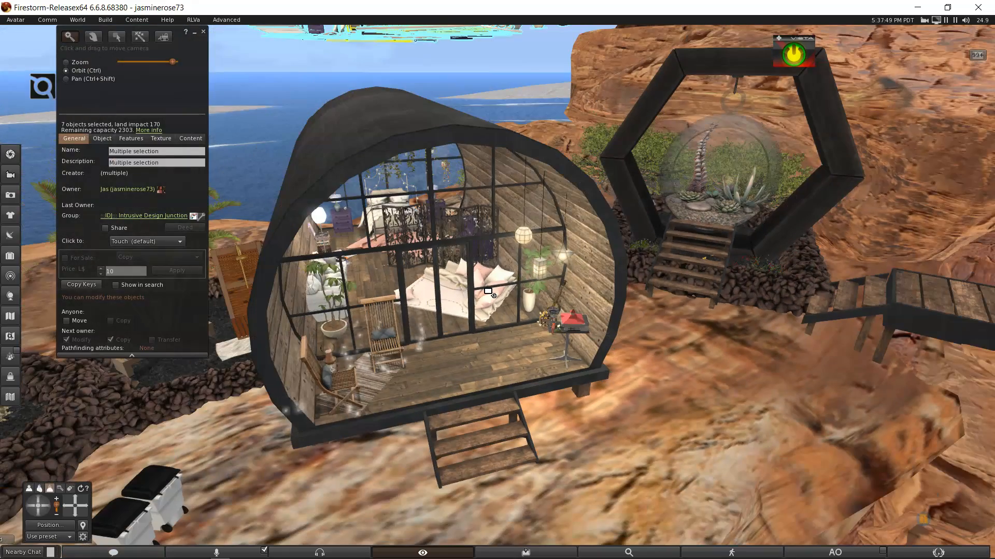
mouse_move(487, 290)
left_mouse_down()
mouse_move(479, 274)
mouse_move(472, 285)
left_mouse_up()
left_click_drag(503, 179, 496, 317)
scroll(509, 343, "up", 3)
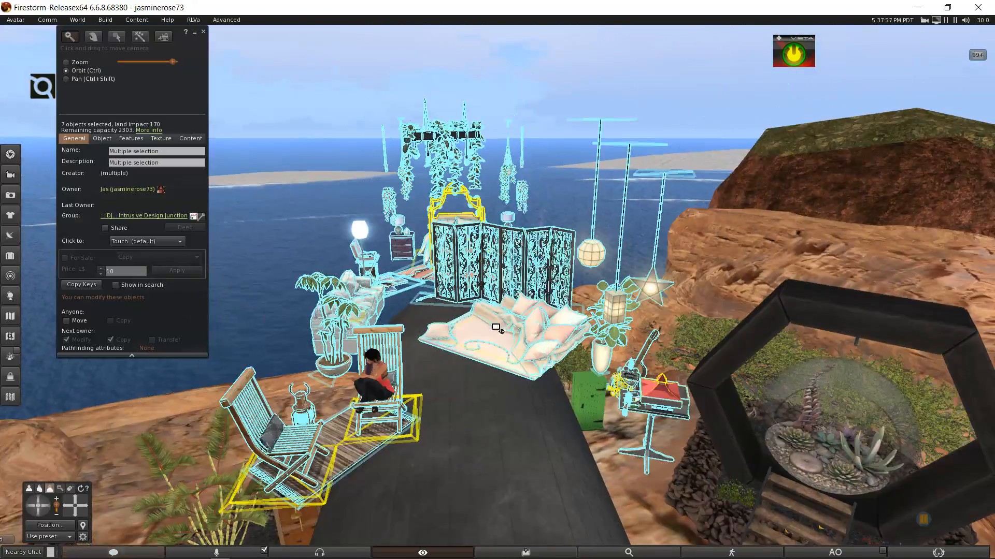
scroll(470, 328, "down", 5)
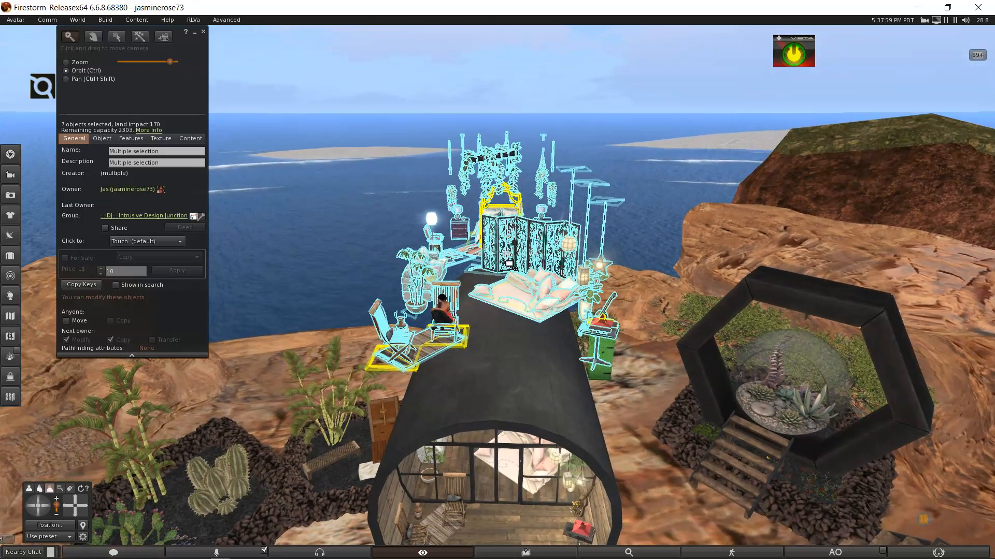
Examine the flower-filled guitar on the cabin porch up close, including its position beside the bird feeder
left_click(534, 487, "ctrl+alt")
scroll(500, 289, "up", 12)
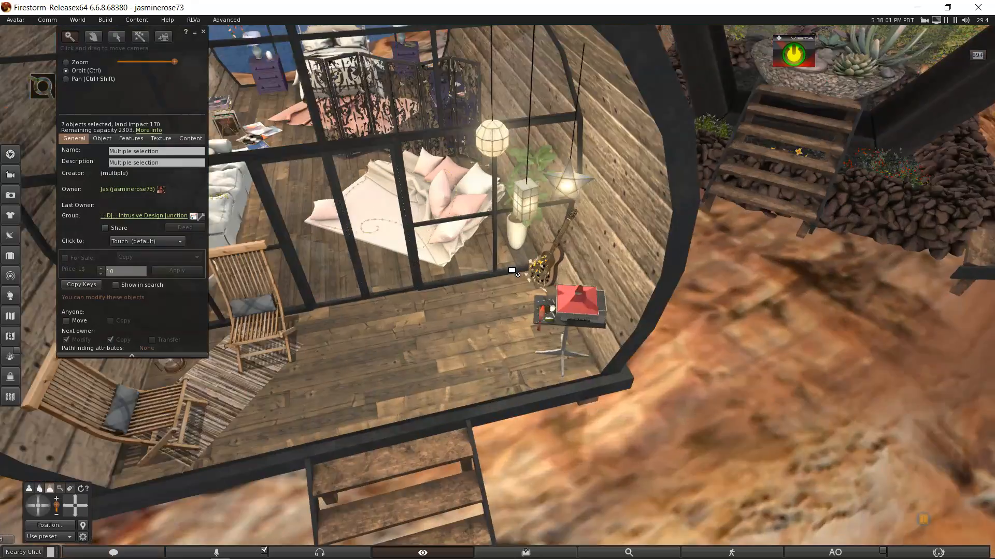
left_click_drag(620, 252, 606, 259, "ctrl+alt")
left_click_drag(502, 305, 448, 207, "ctrl+alt")
scroll(496, 286, "up", 5)
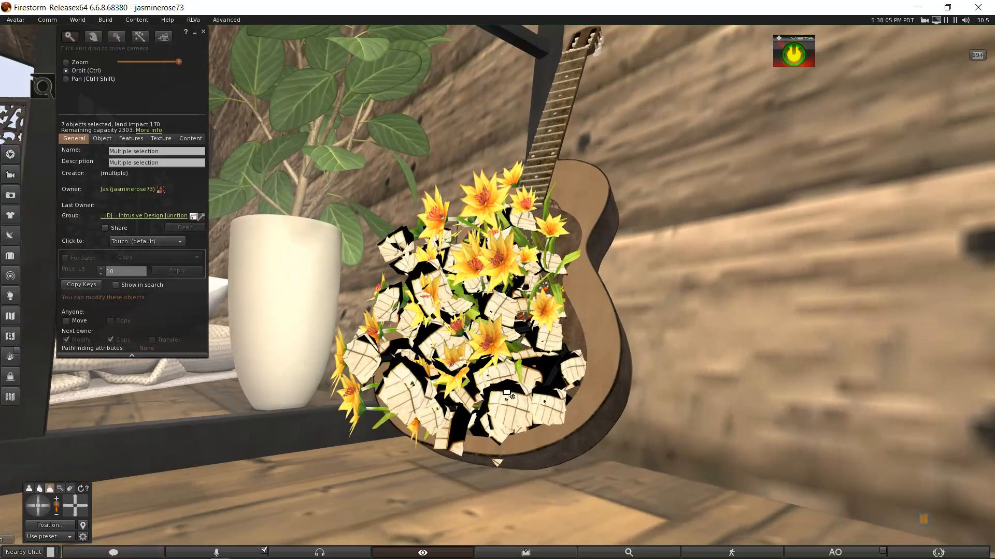
left_click(505, 387, "ctrl+alt")
scroll(473, 233, "up", 4)
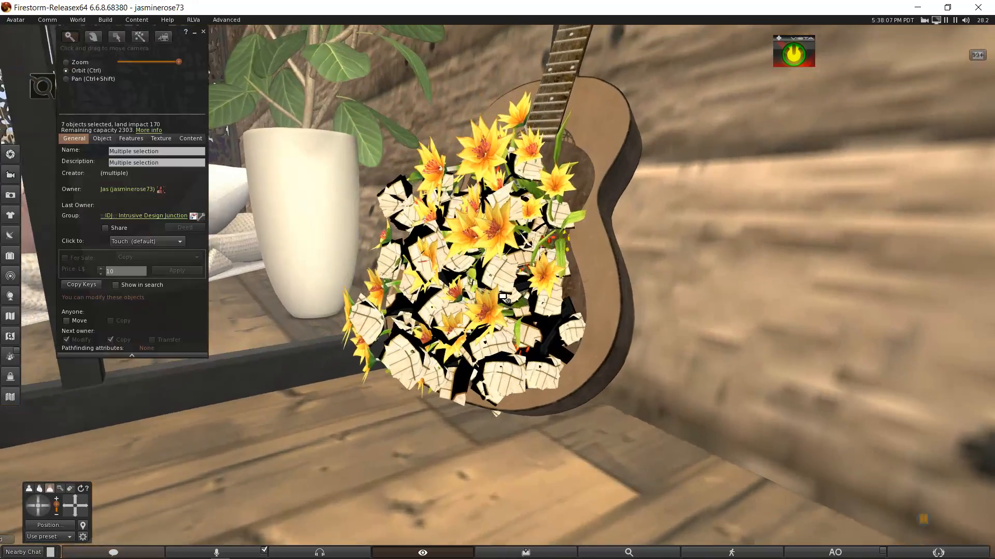
scroll(498, 292, "up", 3)
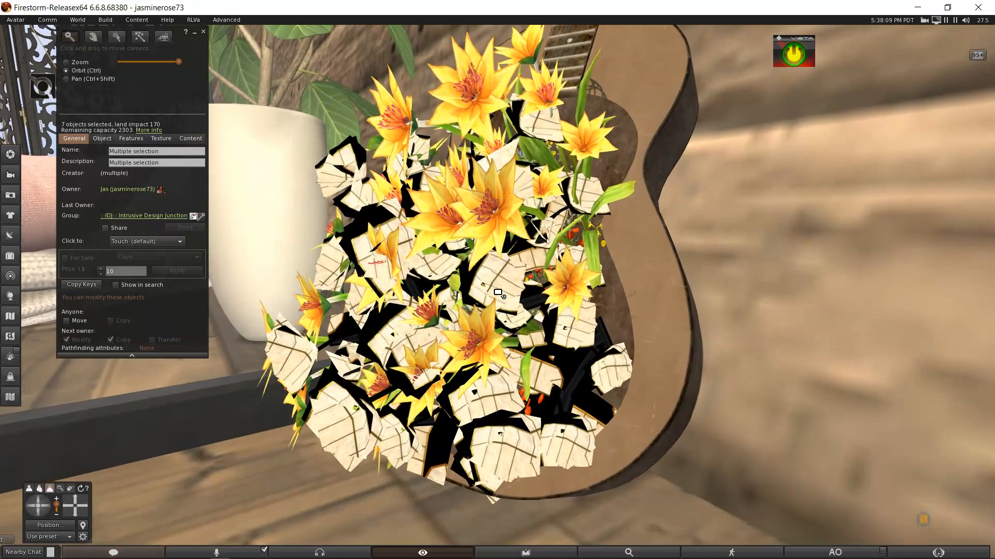
scroll(498, 292, "down", 8)
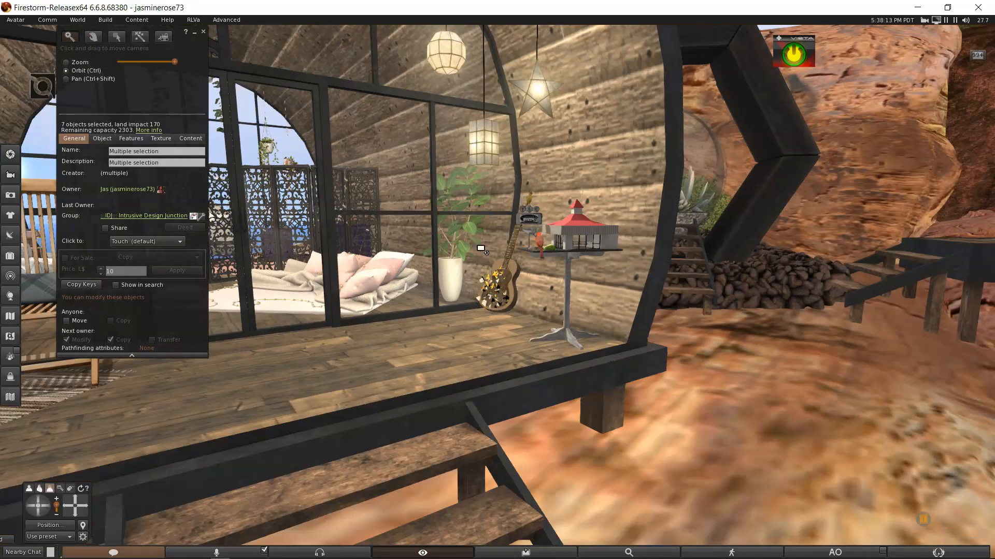
scroll(500, 288, "down", 6)
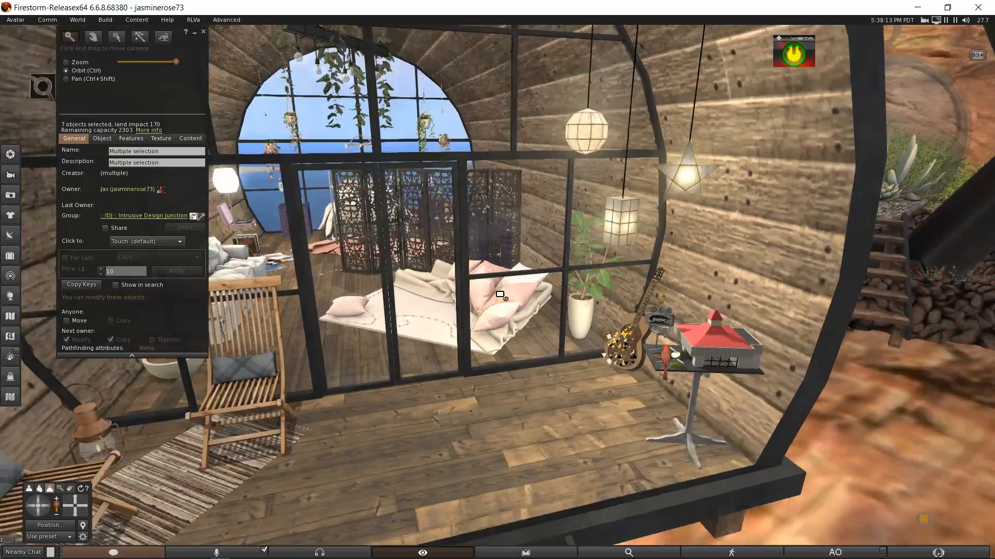
scroll(499, 288, "down", 6)
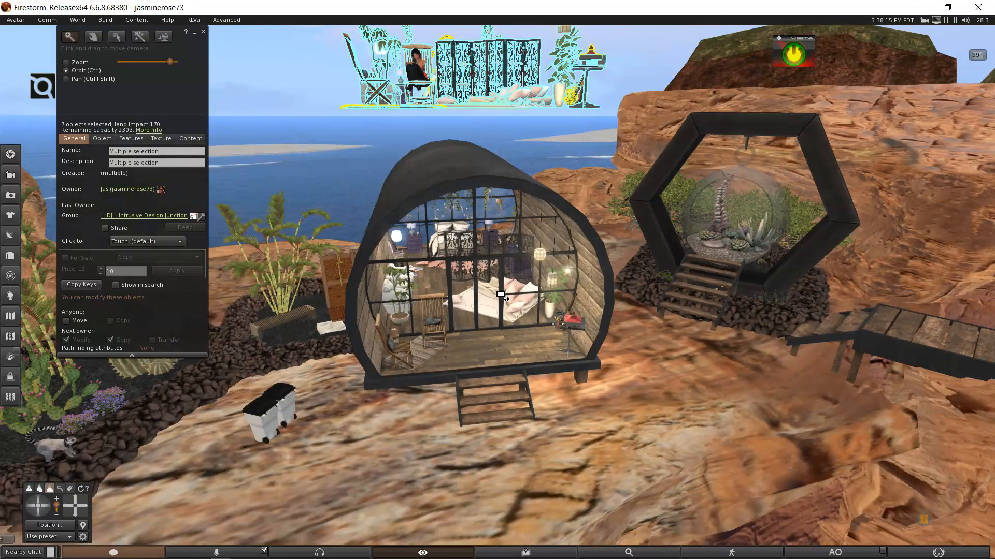
Name the selected duplicate furnishings above the cabin "Cabin 2 DDC" and take them into the inventory
left_click_drag(468, 97, 468, 163, "ctrl+alt")
scroll(510, 310, "down", 2)
scroll(513, 315, "up", 2)
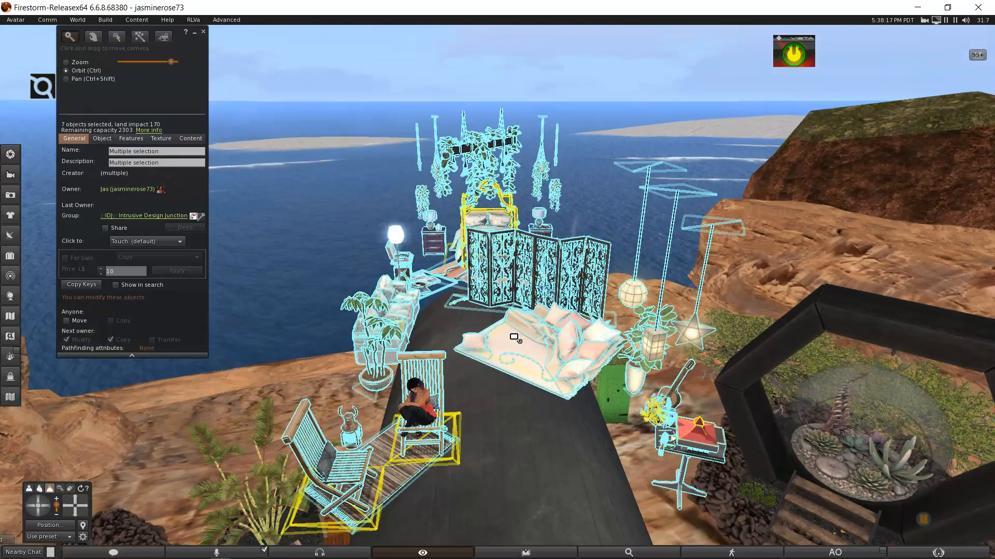
scroll(498, 293, "up", 3)
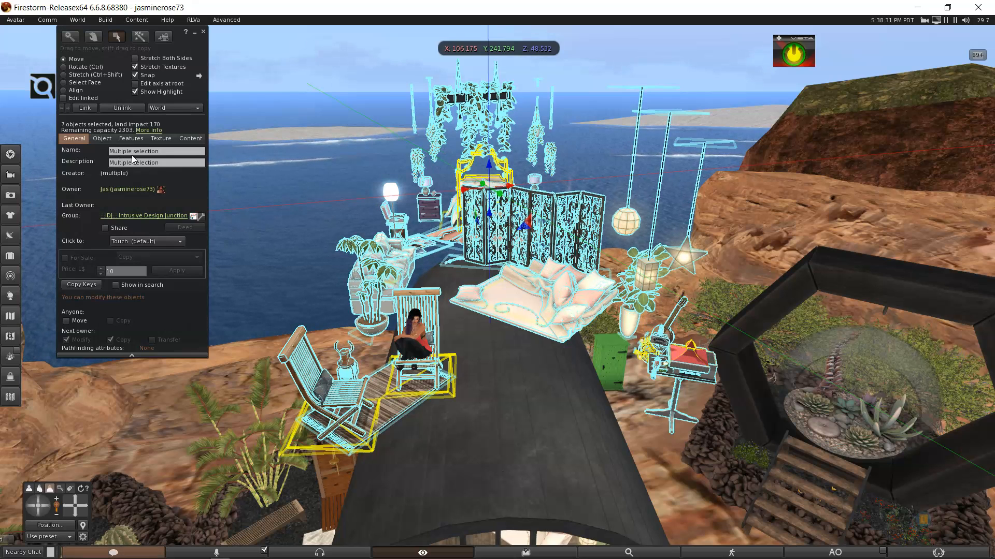
left_click(167, 150)
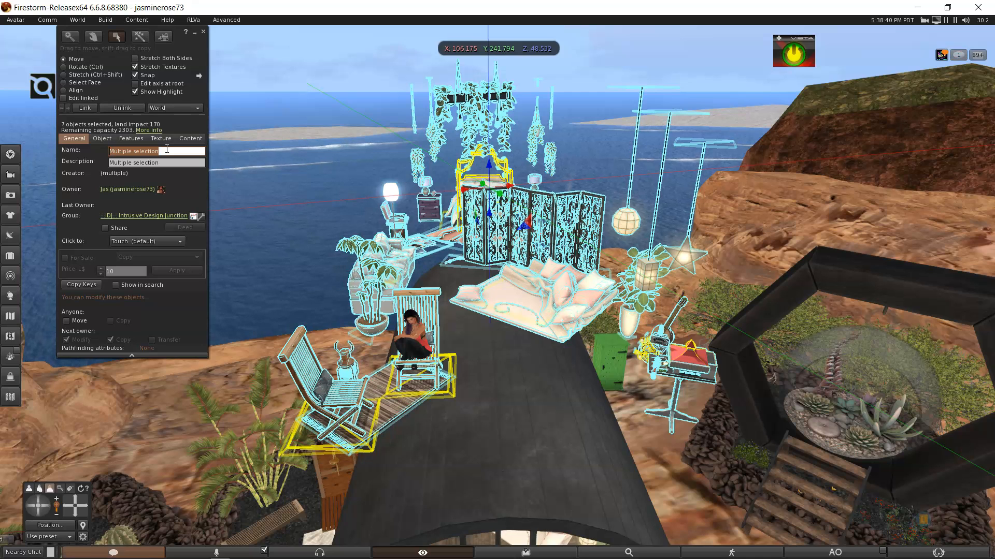
type("Cabin 2 DDC")
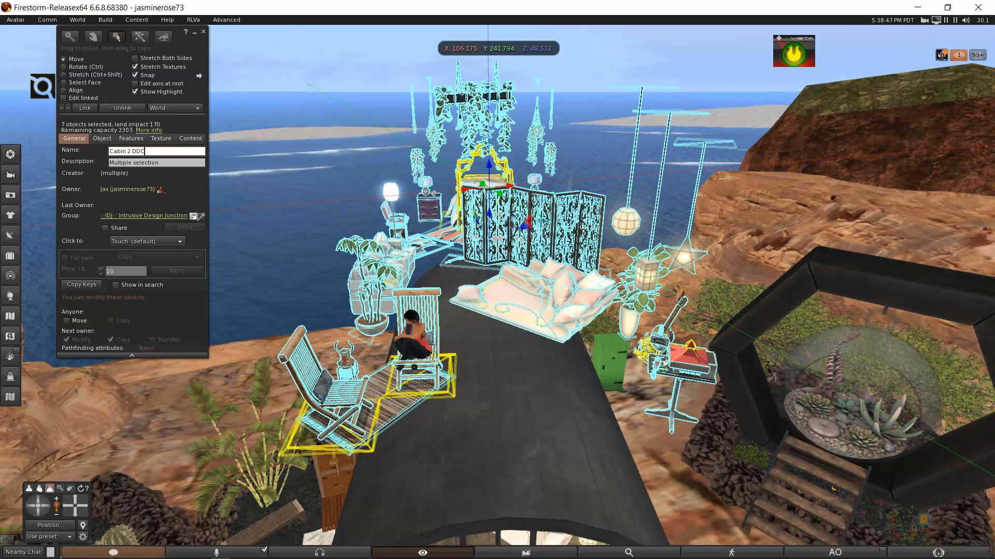
right_click(505, 224)
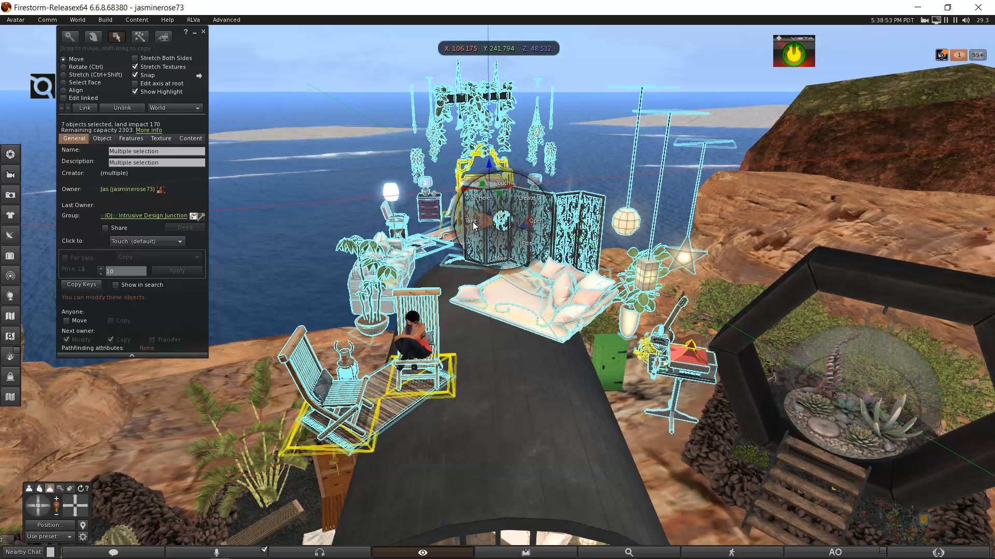
left_click(472, 222)
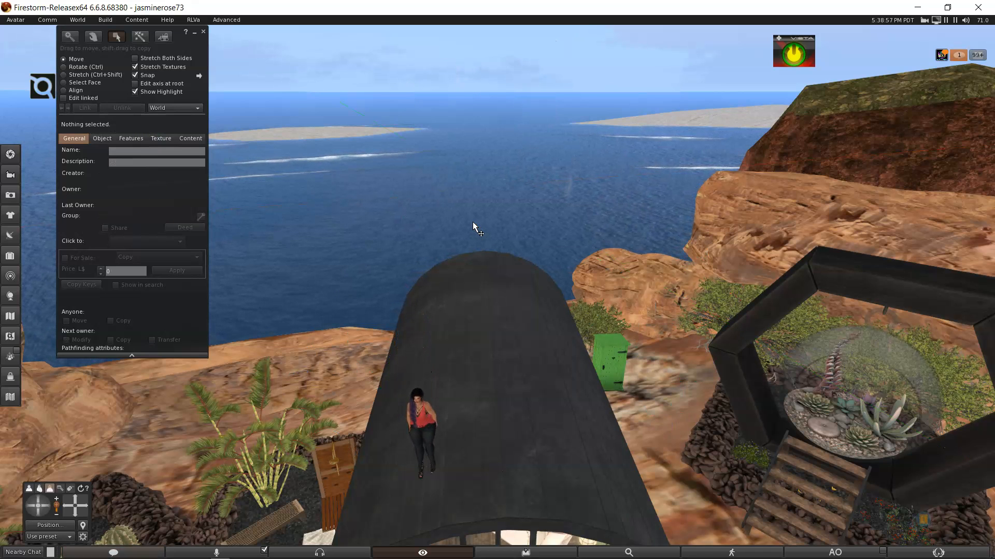
Close the build tools and rez the Cabin 2 DDC set from the recent inventory items into the scene
left_click_drag(435, 428, 499, 288, "ctrl+alt")
scroll(499, 284, "up", 5, "ctrl+alt")
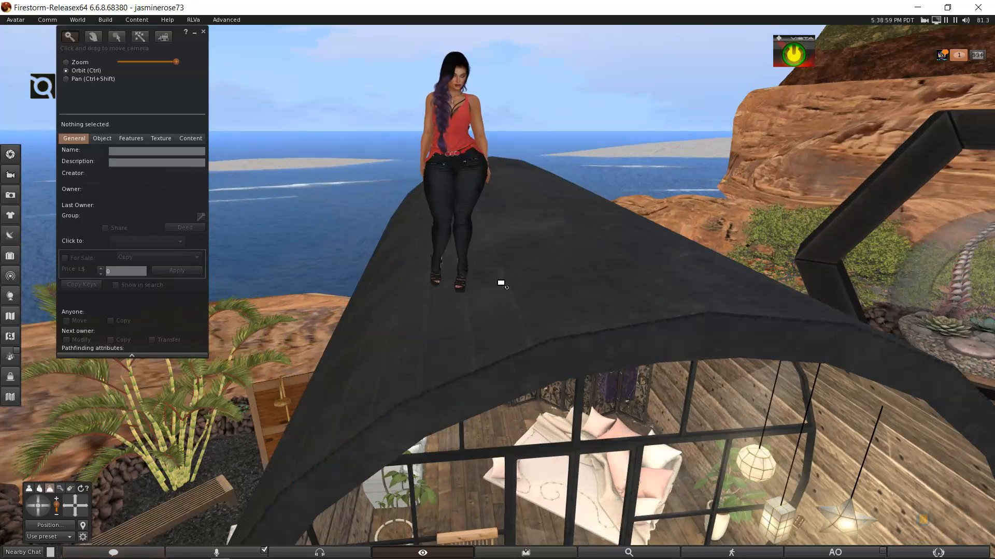
left_click(442, 168, "ctrl+alt")
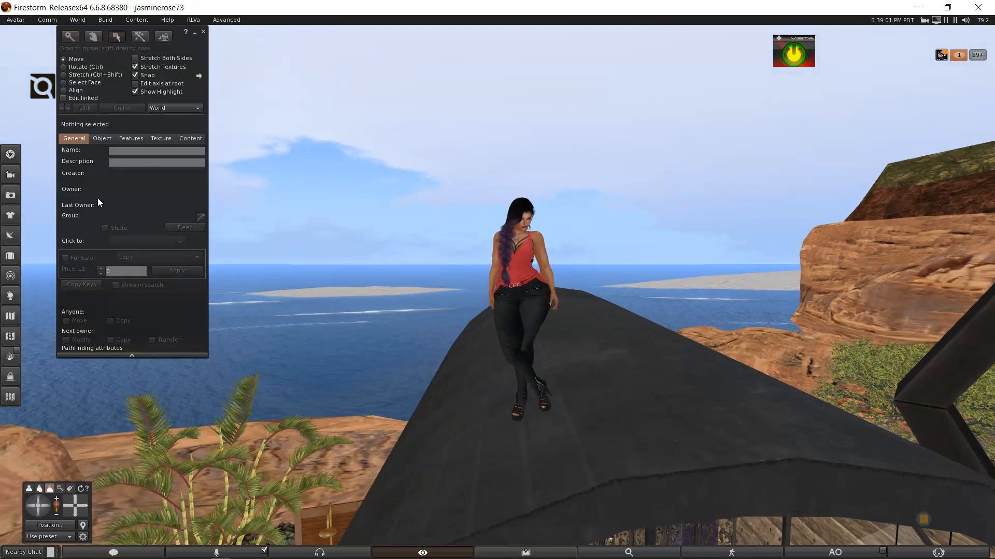
left_click(202, 32)
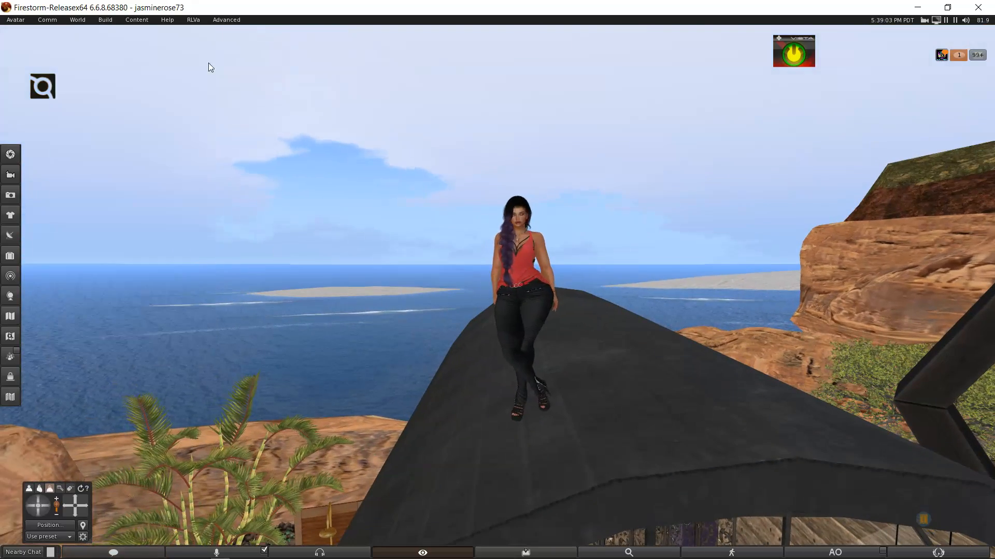
left_click(10, 255)
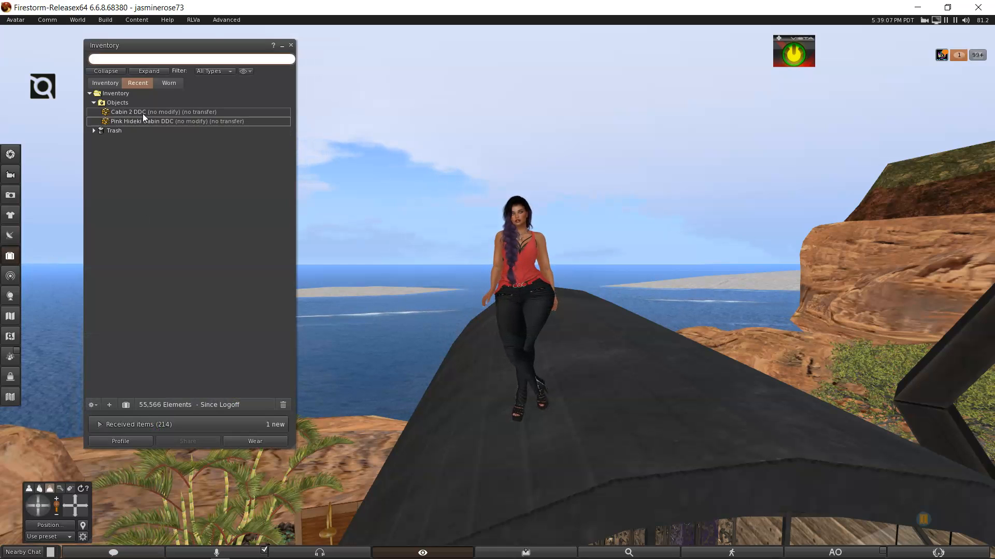
left_click_drag(143, 114, 455, 268)
Examine the flower-filled guitar and the red-roofed Little Birds feeder on the cabin porch
left_click_drag(589, 410, 509, 296, "alt")
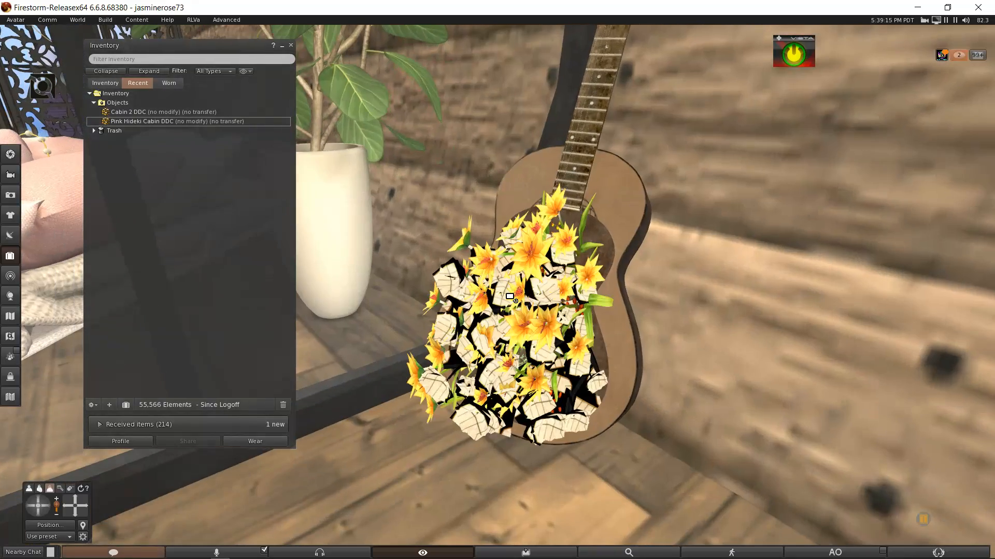
scroll(510, 297, "up", 3)
scroll(510, 296, "down", 10)
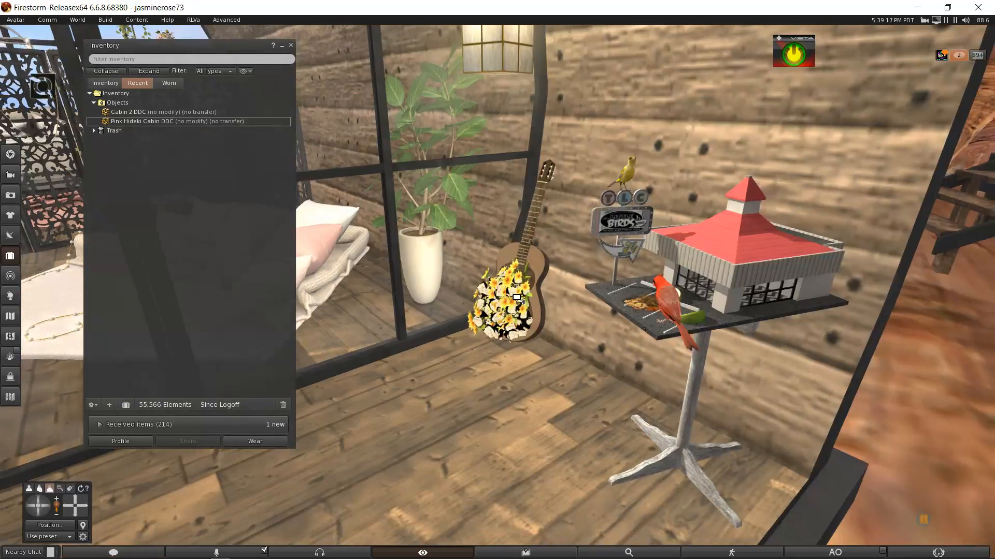
left_click_drag(420, 264, 661, 299, "alt")
left_click(732, 373, "alt")
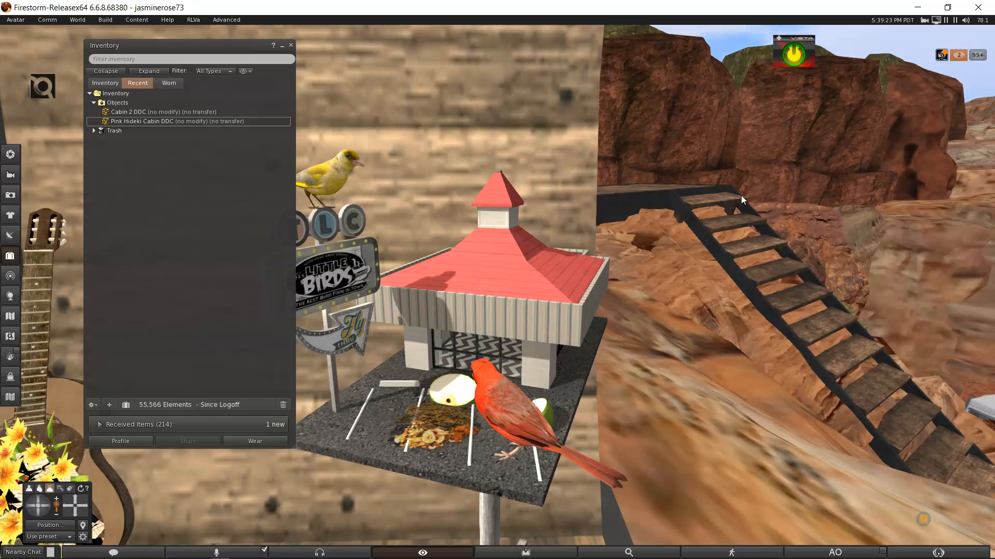
Raise the Sounds volume to slightly above half
mouse_move(965, 24)
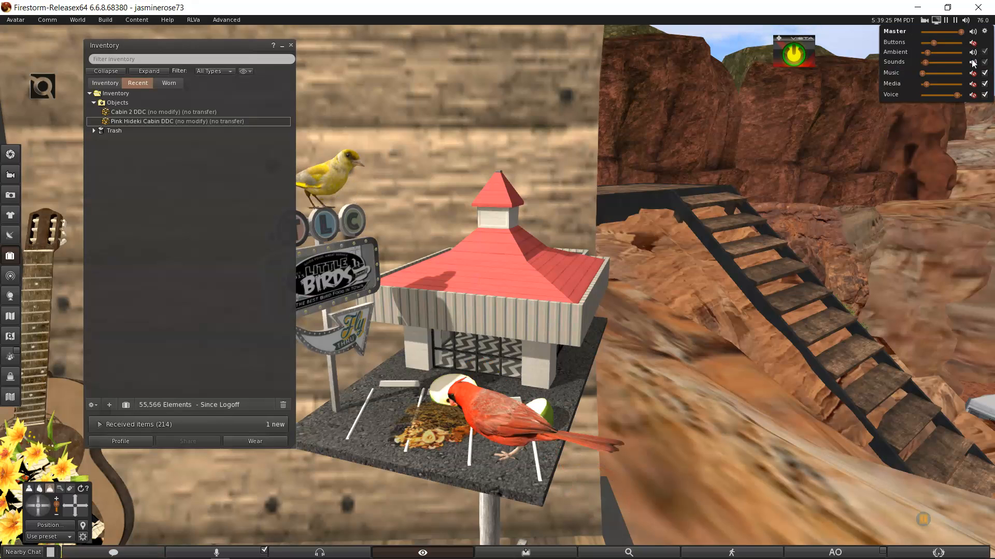
left_click_drag(924, 63, 941, 68)
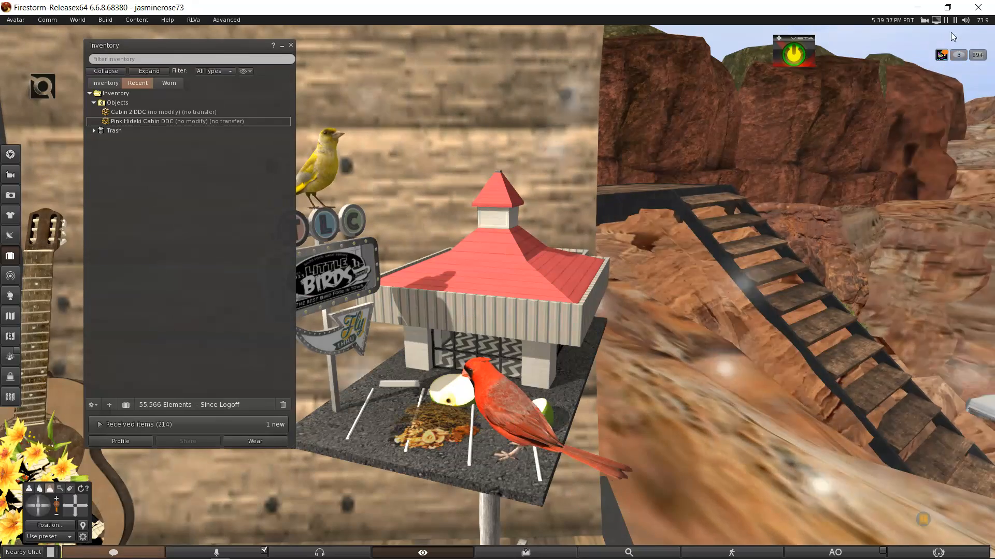
mouse_move(965, 19)
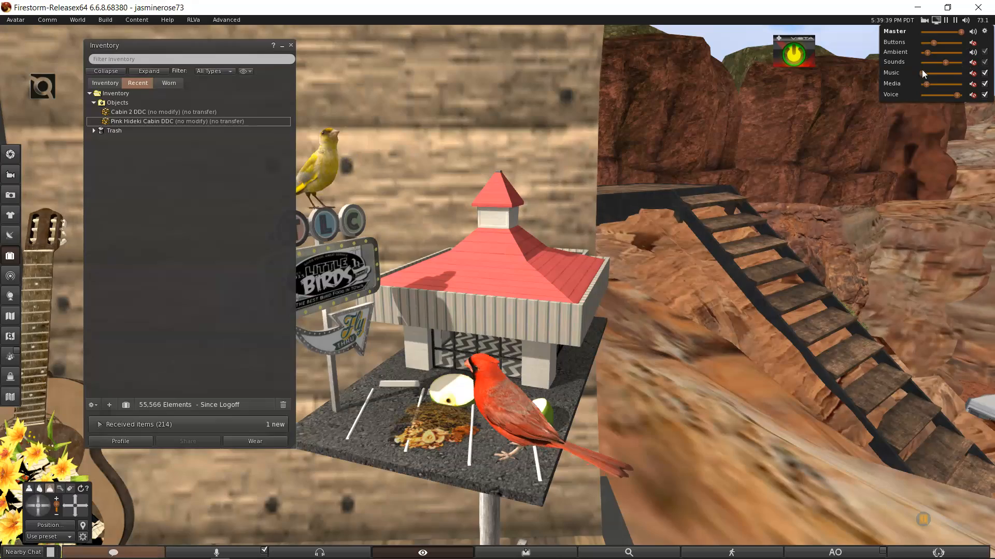
Filter the full inventory by "noveny" and find the Resort Cabin Pack in the DDC Desert folder
left_click_drag(368, 279, 450, 226, "alt")
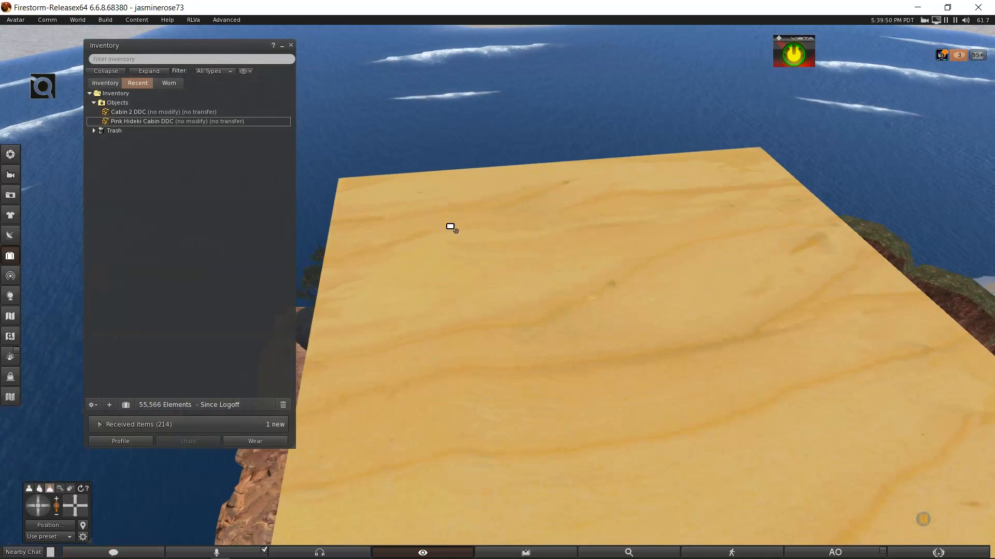
left_click(103, 85)
left_click(147, 57)
type("noveny")
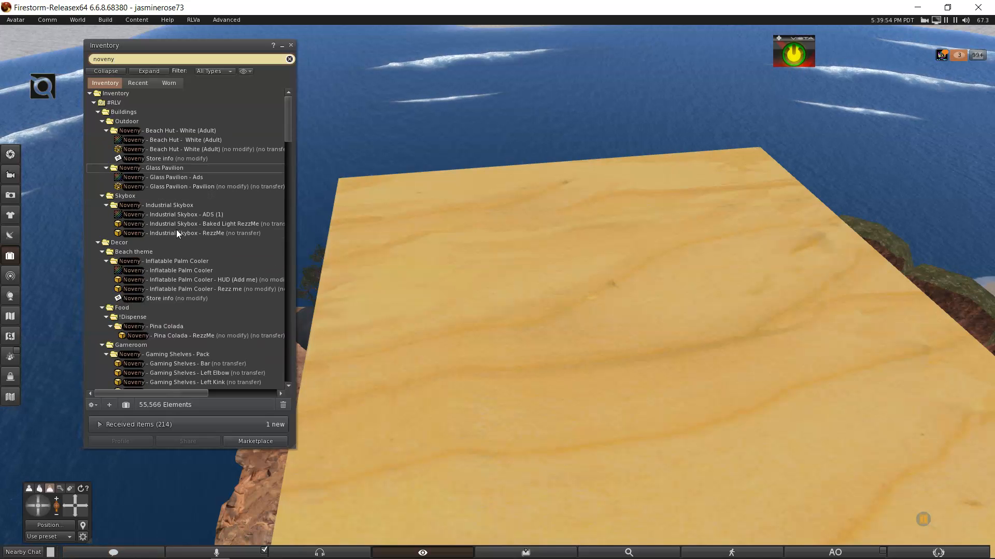
scroll(181, 233, "down", 10)
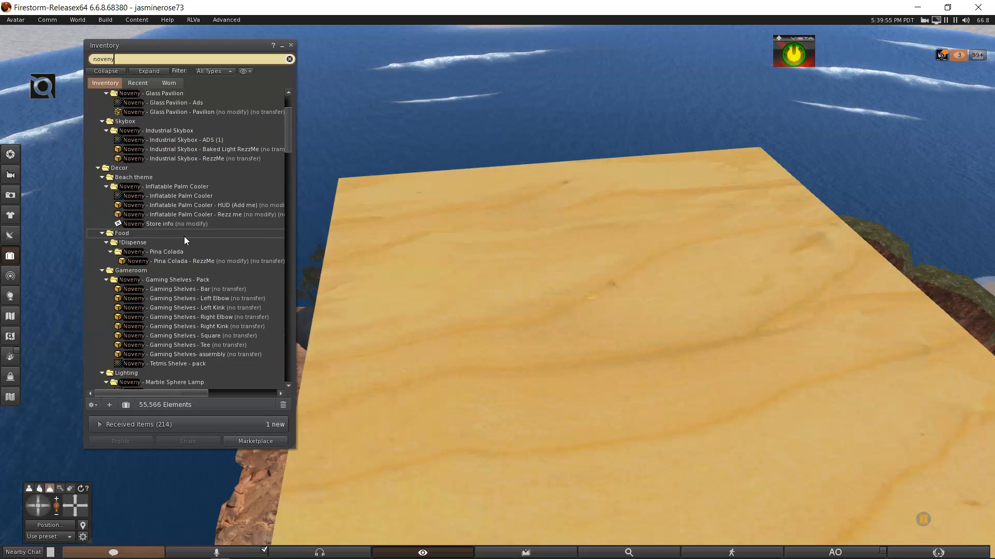
scroll(208, 253, "down", 10)
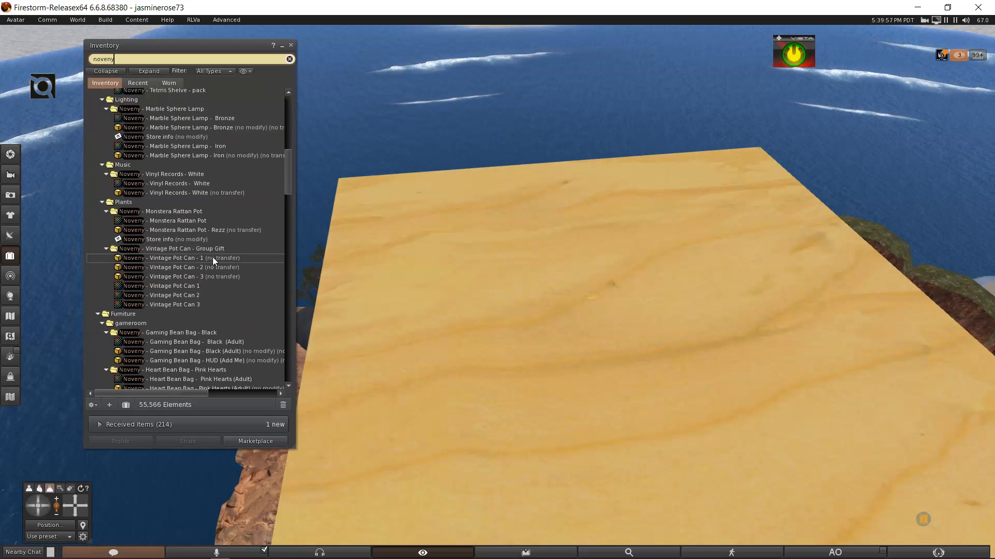
scroll(223, 266, "down", 8)
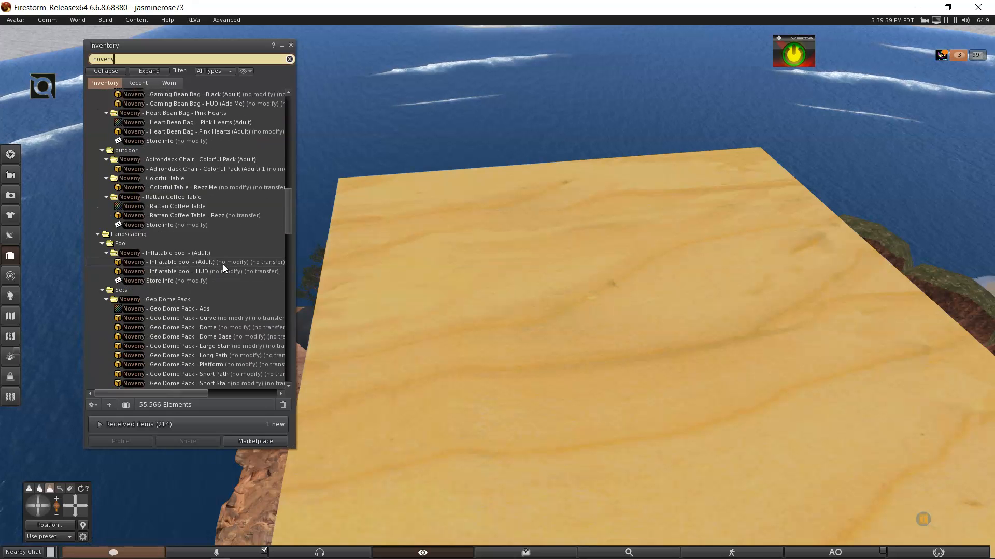
scroll(225, 266, "down", 5)
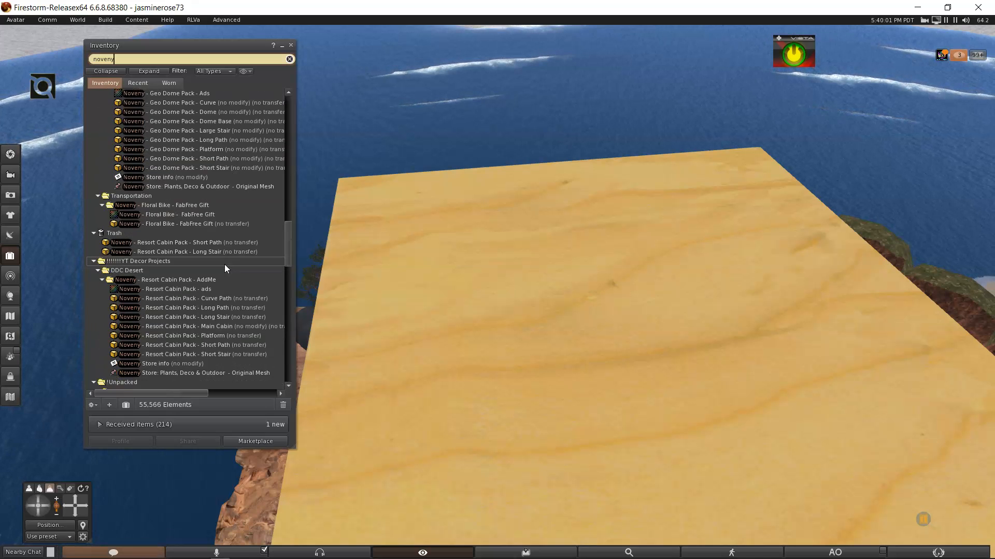
Rez the Noveny Resort Cabin Pack - Main Cabin on the wooden platform and clear the inventory filter
left_click_drag(600, 295, 478, 295, "alt")
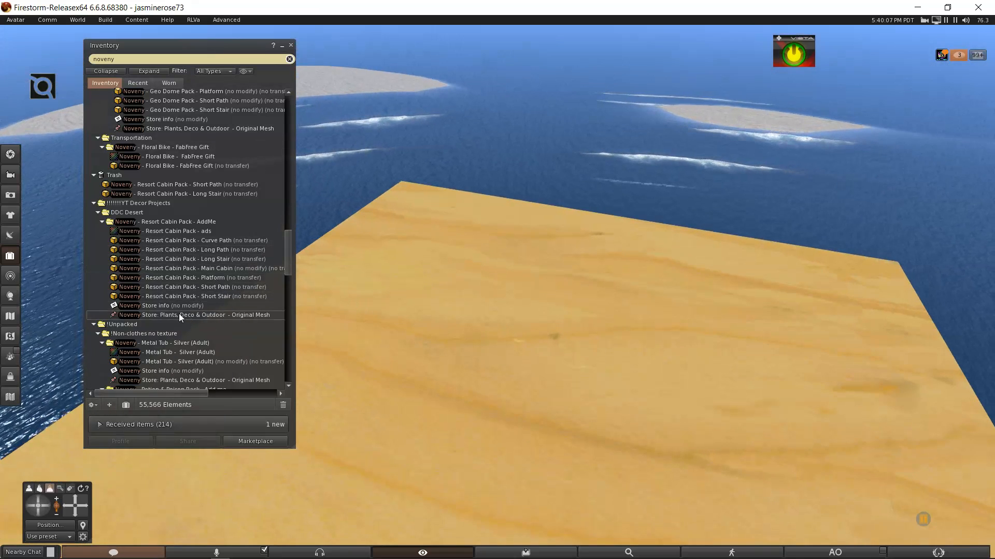
left_click(210, 269)
left_click_drag(204, 269, 546, 399)
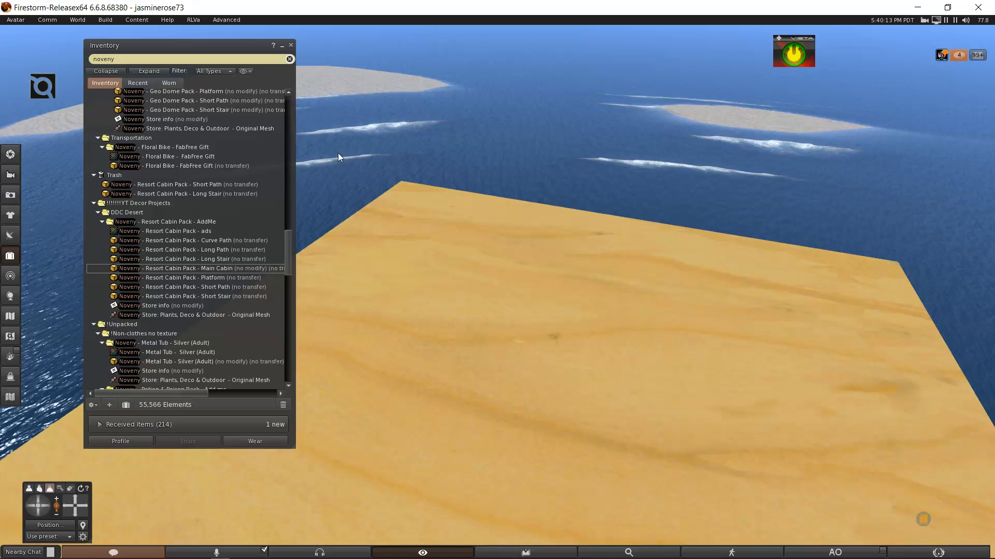
left_click(289, 59)
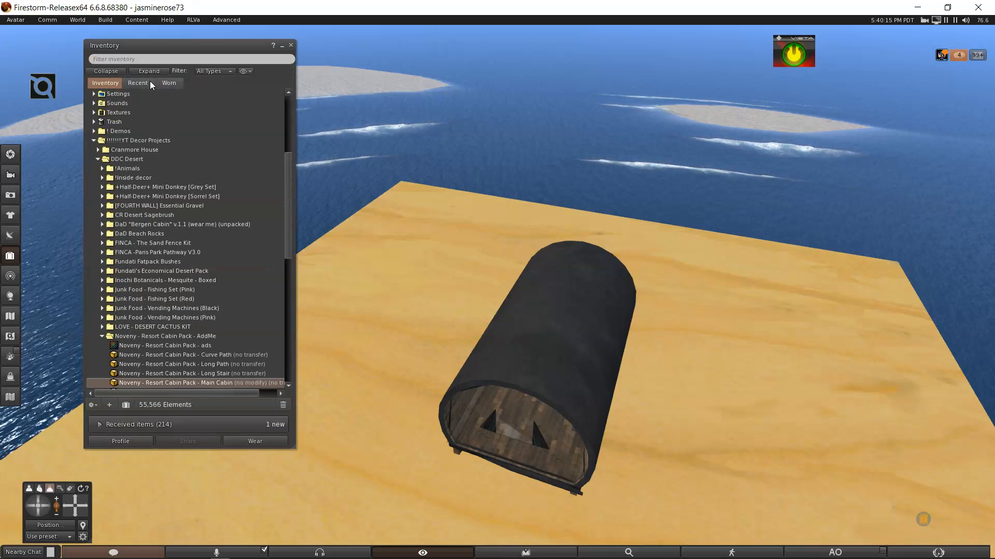
List the recent inventory items and open the build tools with the cabin's glazed front in view
left_click(149, 82)
left_click_drag(510, 431, 497, 293, "ctrl+alt")
scroll(524, 305, "down", 2)
left_click(159, 113)
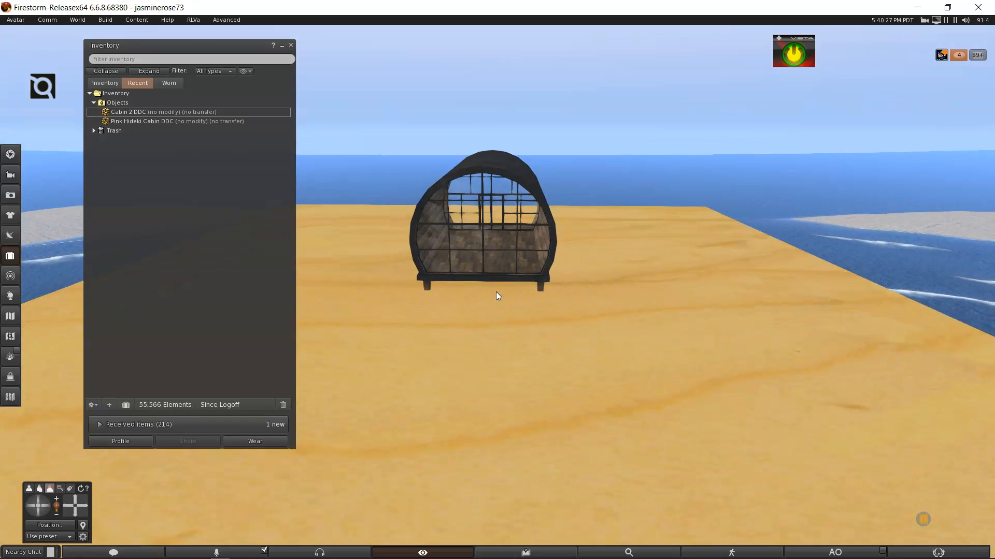
left_click_drag(496, 317, 498, 278, "alt")
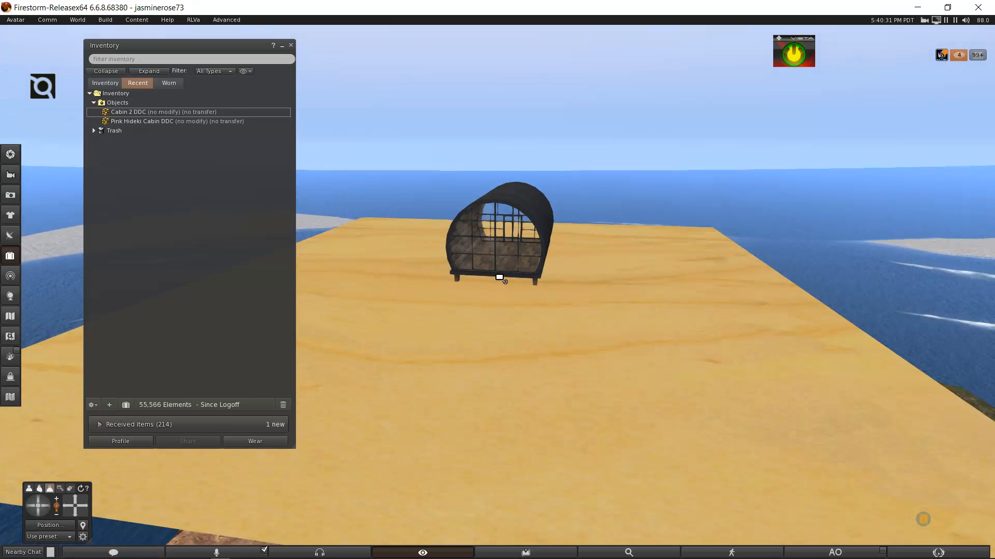
left_click(108, 19)
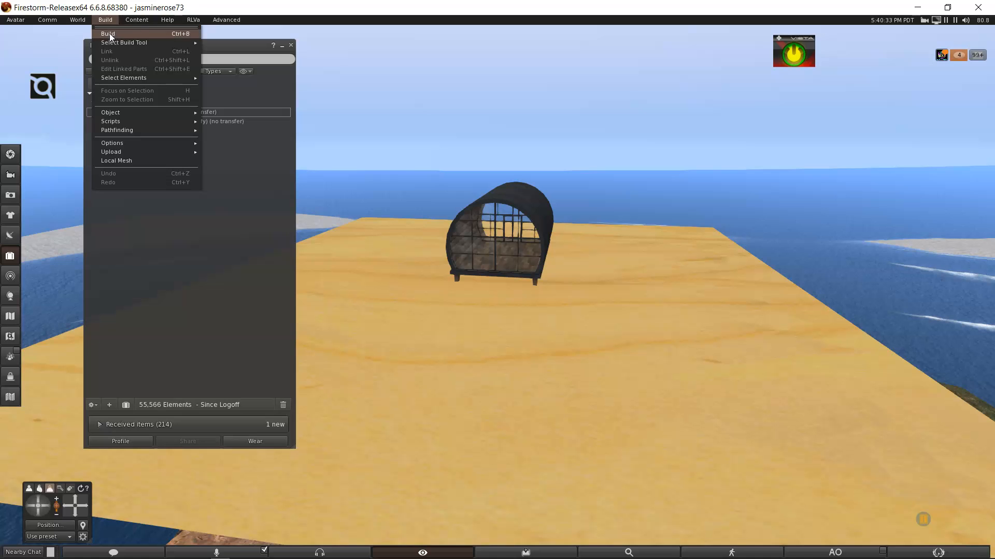
left_click(110, 33)
left_click(117, 37)
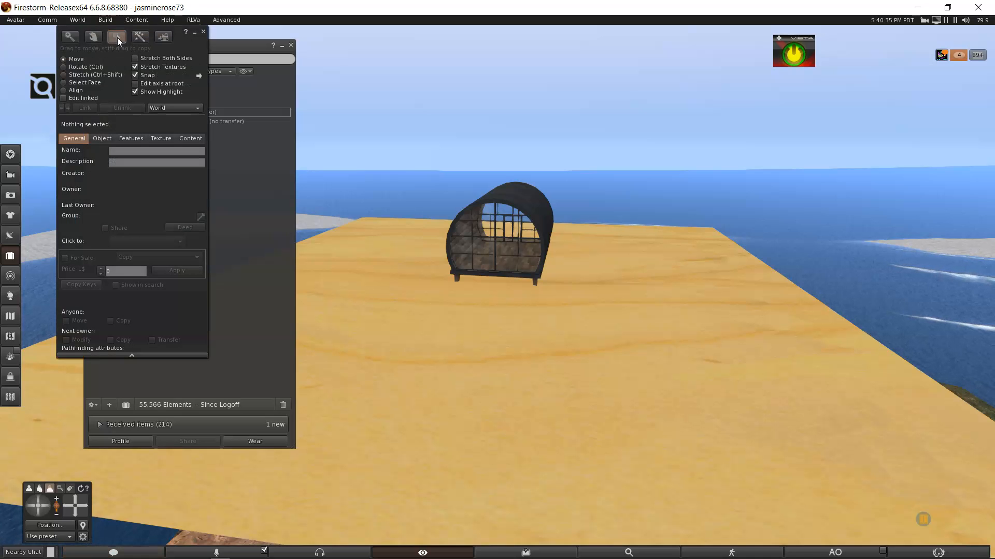
left_click(219, 46)
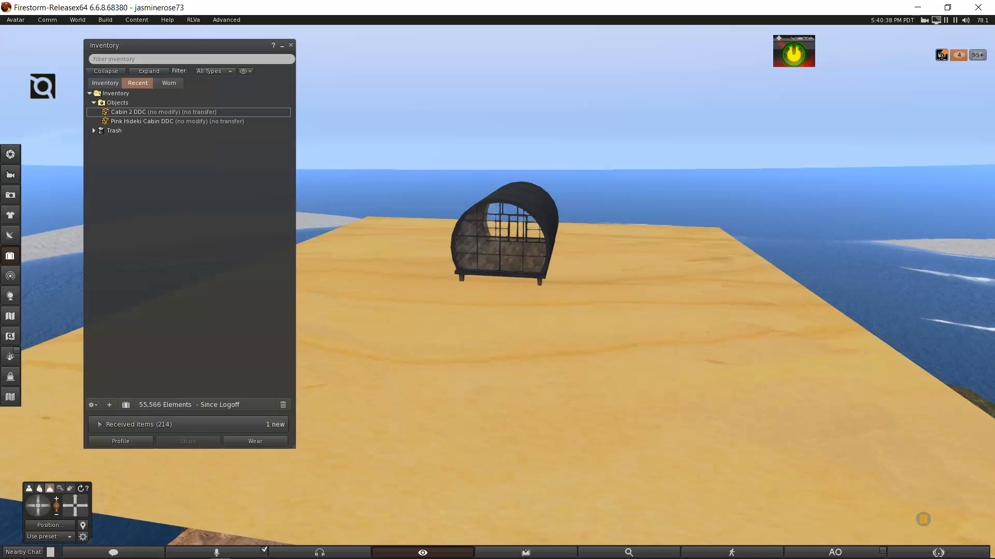
Rez the Cabin 2 DDC set on the platform in front of the cabin and keep it selected for editing
left_click(514, 293, "ctrl+alt")
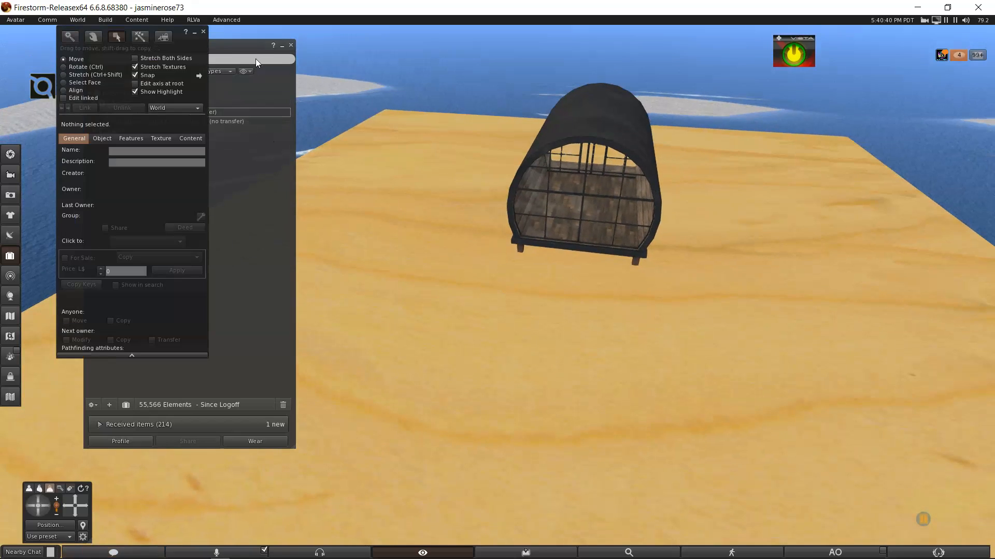
left_click(251, 46)
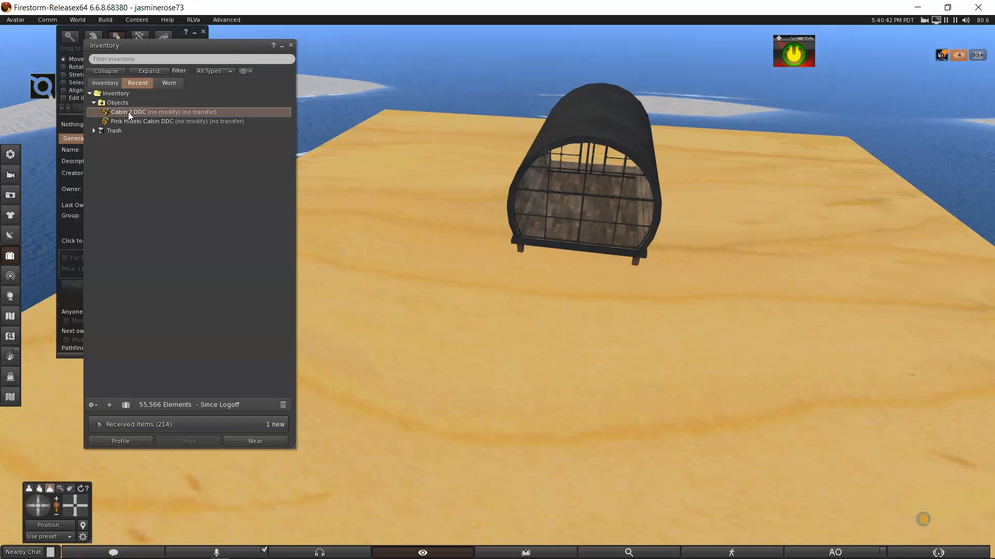
left_click_drag(129, 112, 680, 406)
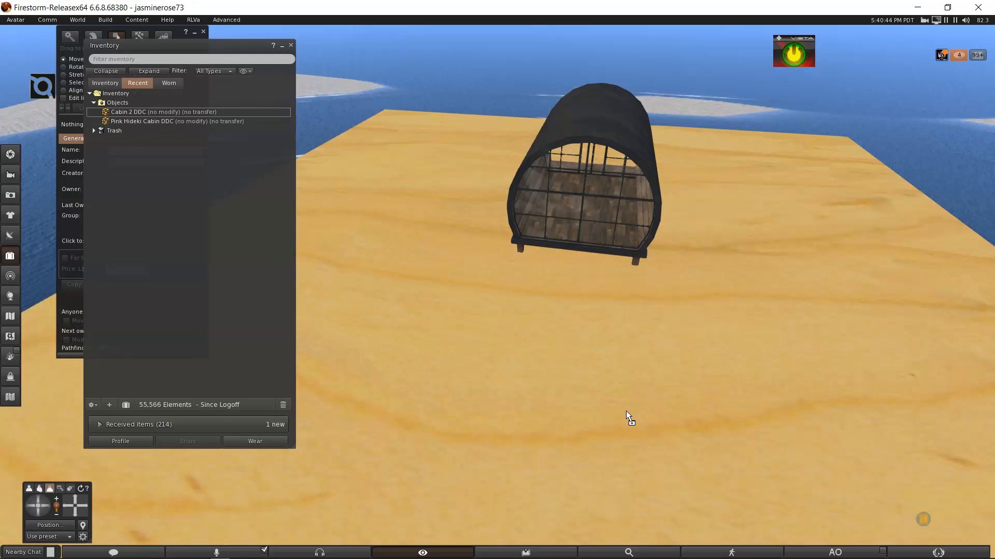
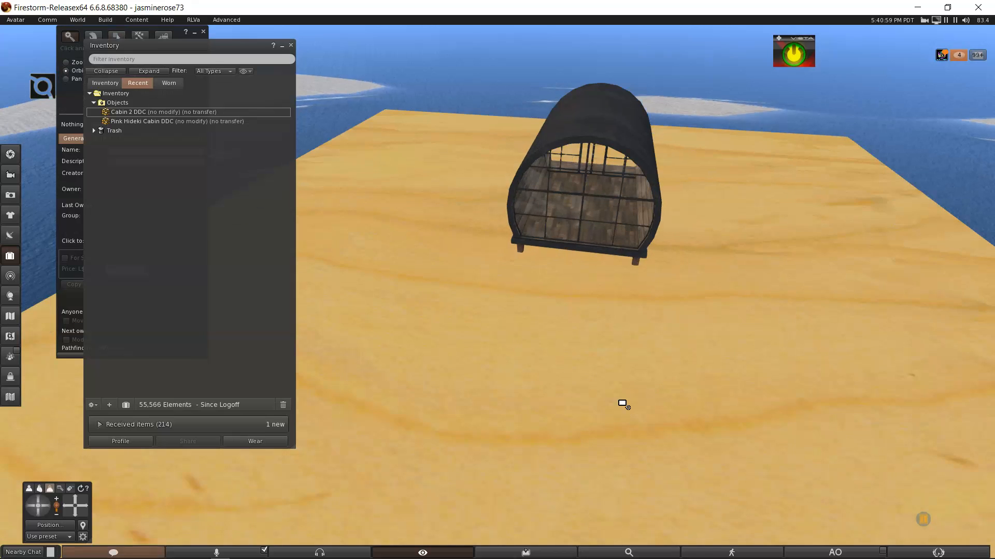
key("Escape")
key("ctrl+3")
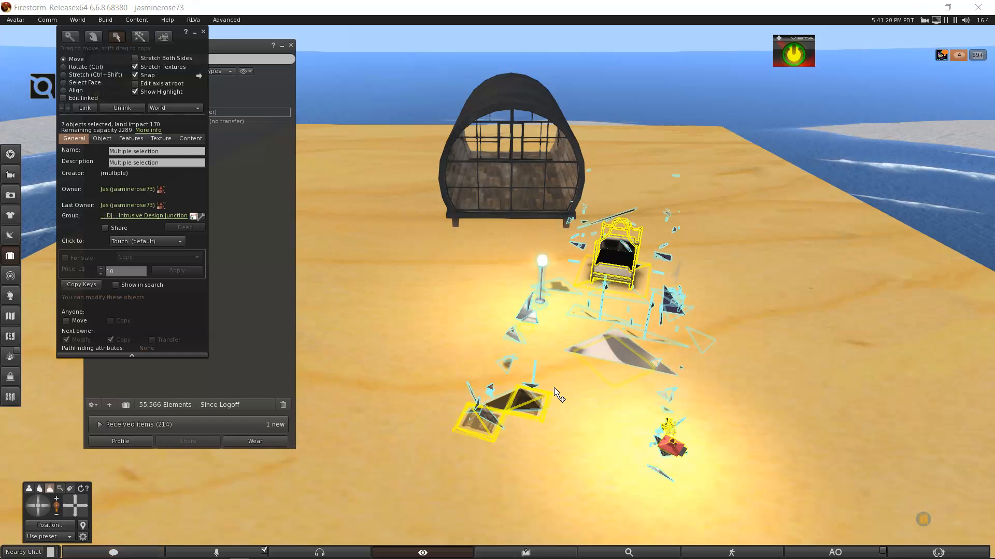
Examine the rezzed furnishings, including the chairs, the pillow rug and the flower-filled guitar, up close
left_click(554, 387, "alt")
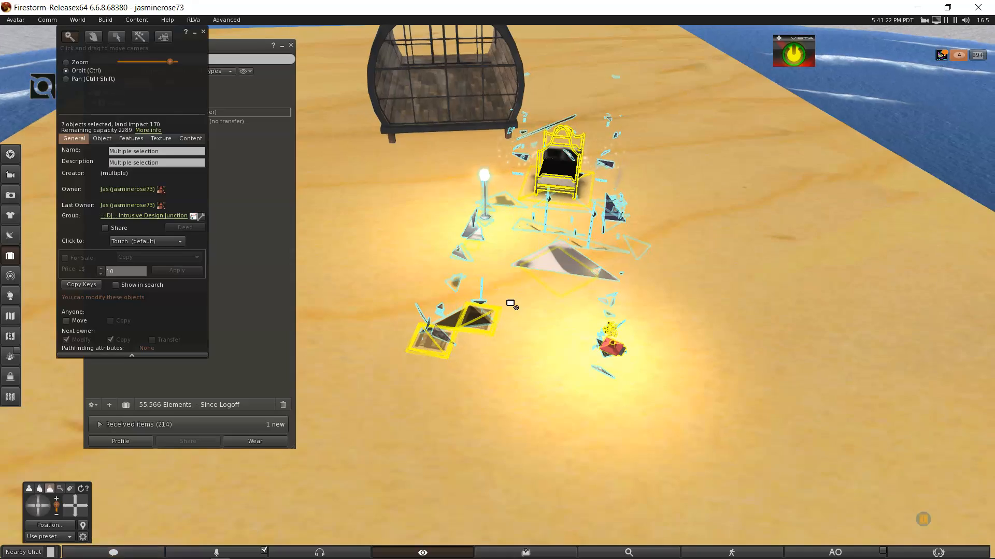
scroll(508, 297, "up", 5)
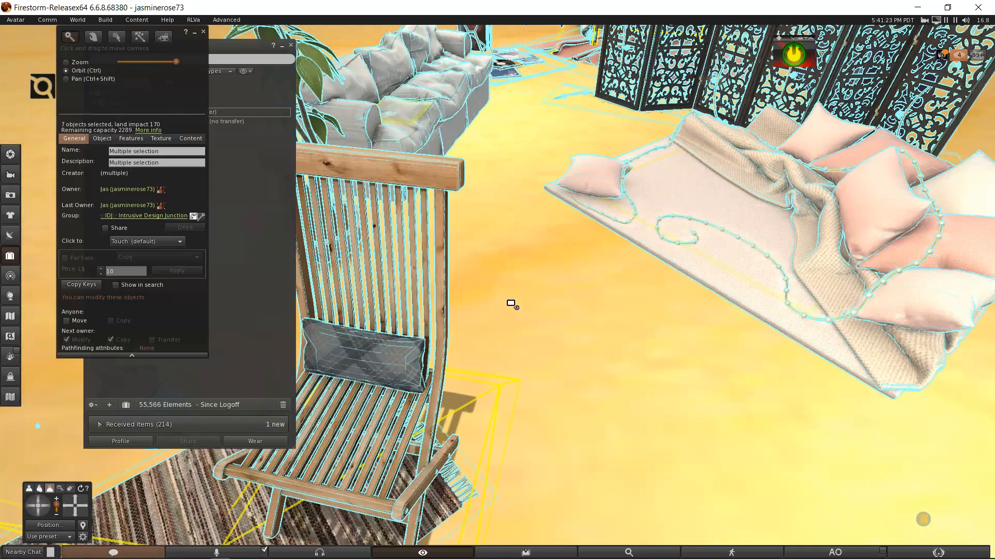
scroll(508, 301, "down", 6)
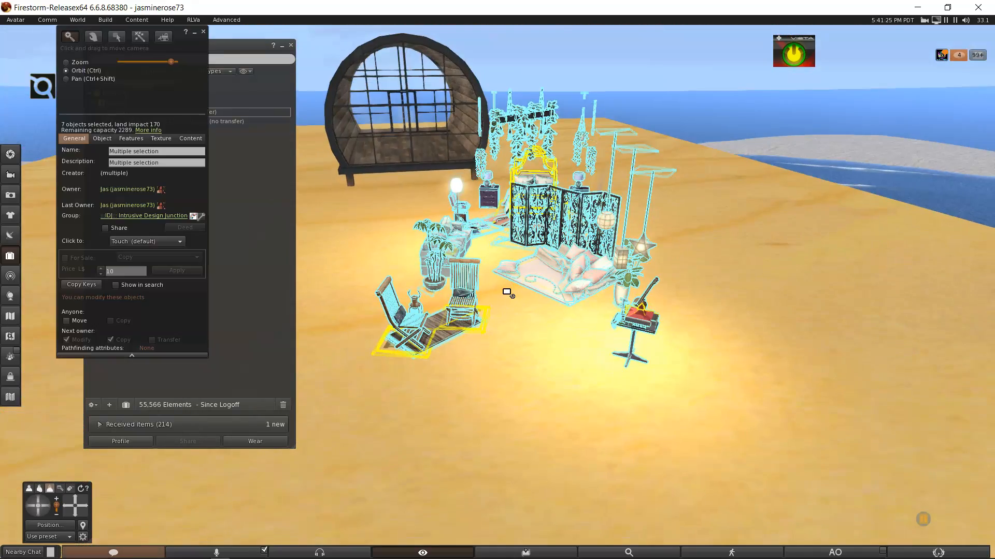
left_click_drag(507, 293, 546, 304)
left_click_drag(436, 244, 638, 356)
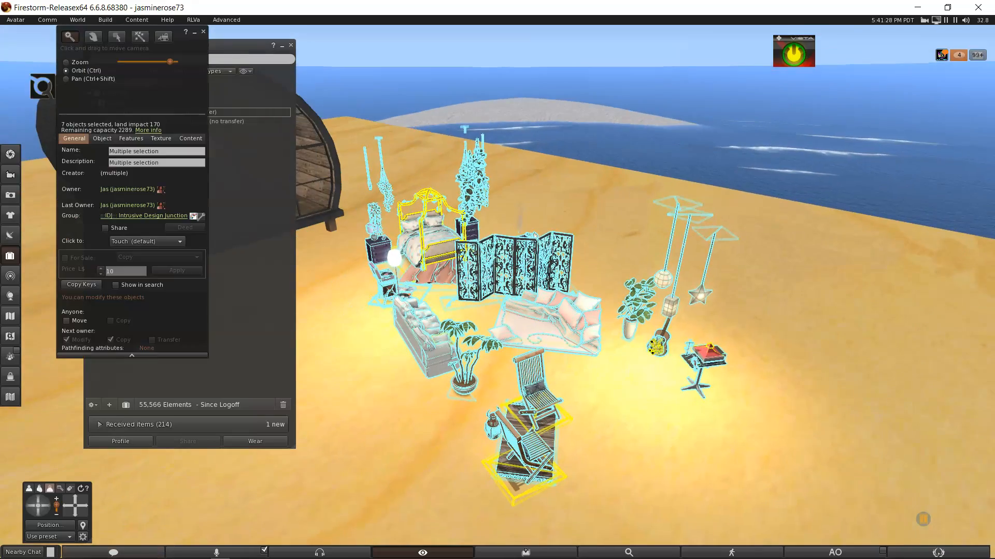
left_click(655, 346)
scroll(502, 295, "down", 3)
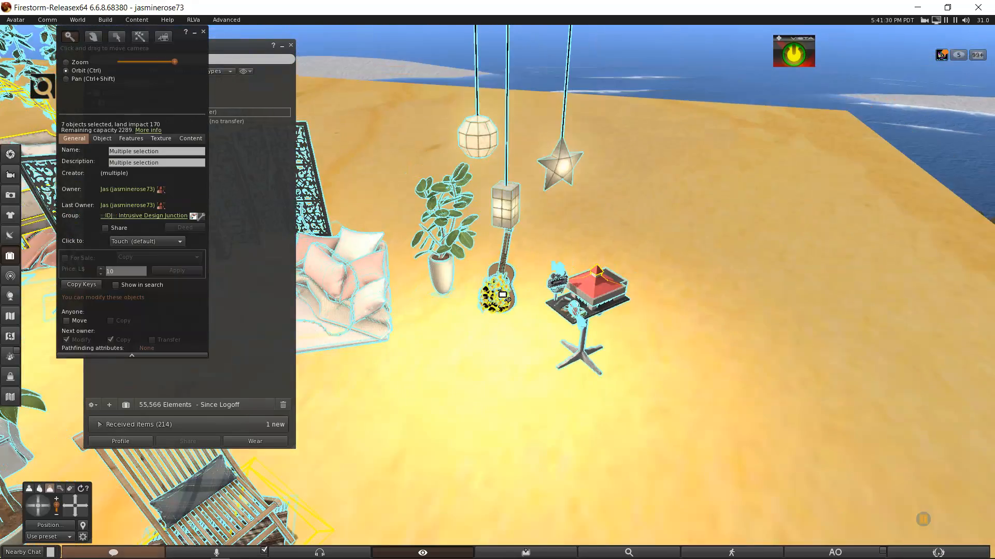
scroll(503, 295, "up", 5)
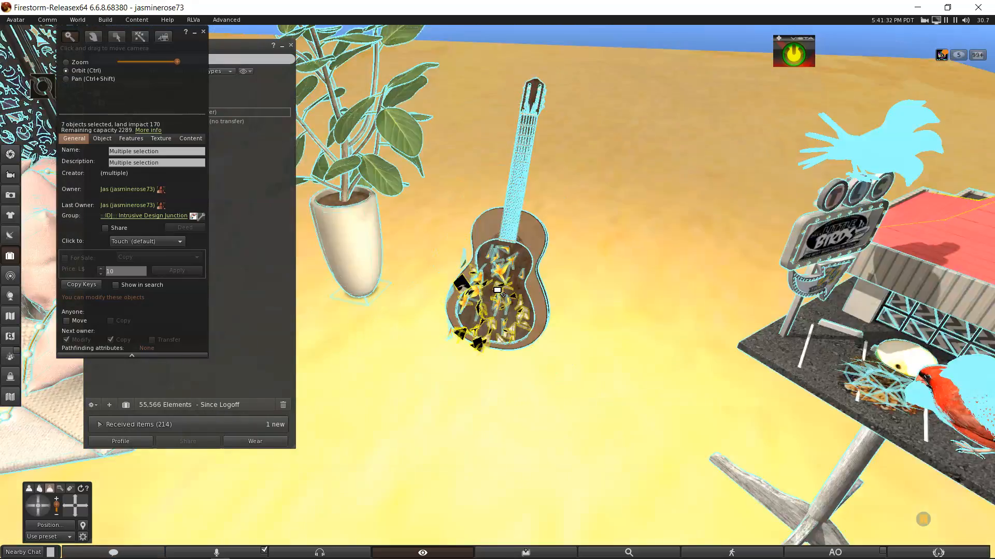
Examine the layout of the whole furnishing set beside the empty cabin from several sides
scroll(500, 293, "down", 8)
left_click_drag(381, 282, 244, 285)
left_click_drag(472, 293, 500, 293)
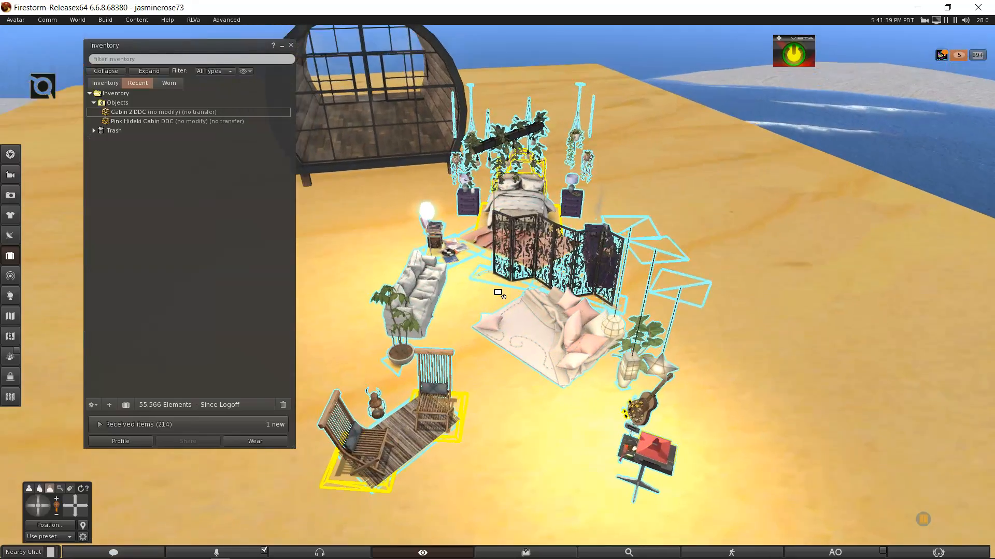
scroll(499, 293, "down", 5)
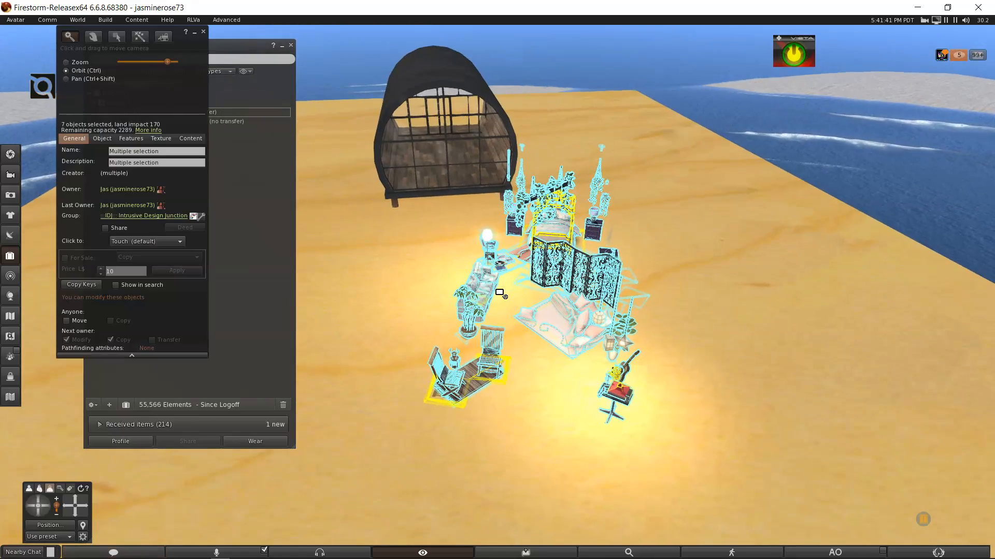
left_click_drag(565, 249, 386, 269)
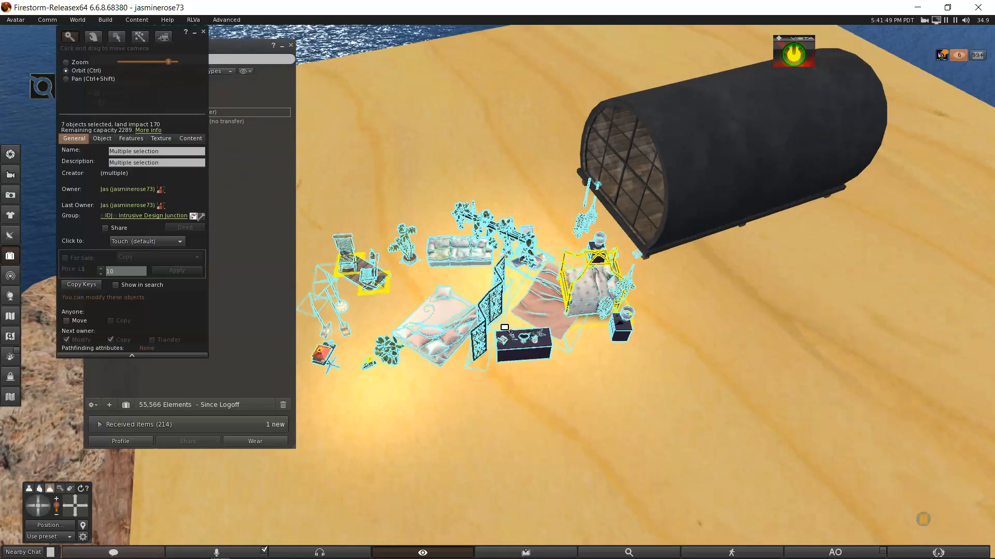
left_click_drag(476, 313, 477, 366, "ctrl")
mouse_move(479, 297)
left_mouse_down("alt")
mouse_move(503, 296)
mouse_move(502, 269)
mouse_move(475, 227)
mouse_move(498, 294)
left_mouse_up("alt")
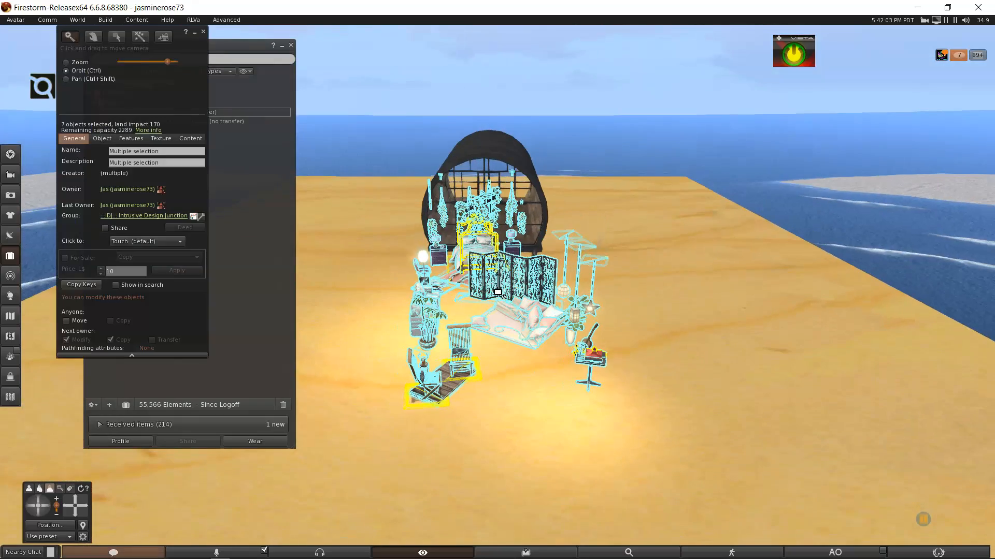
Move the selected furnishing set along the Y axis to 200.125, into the length of the cabin
left_click_drag(495, 246, 606, 246)
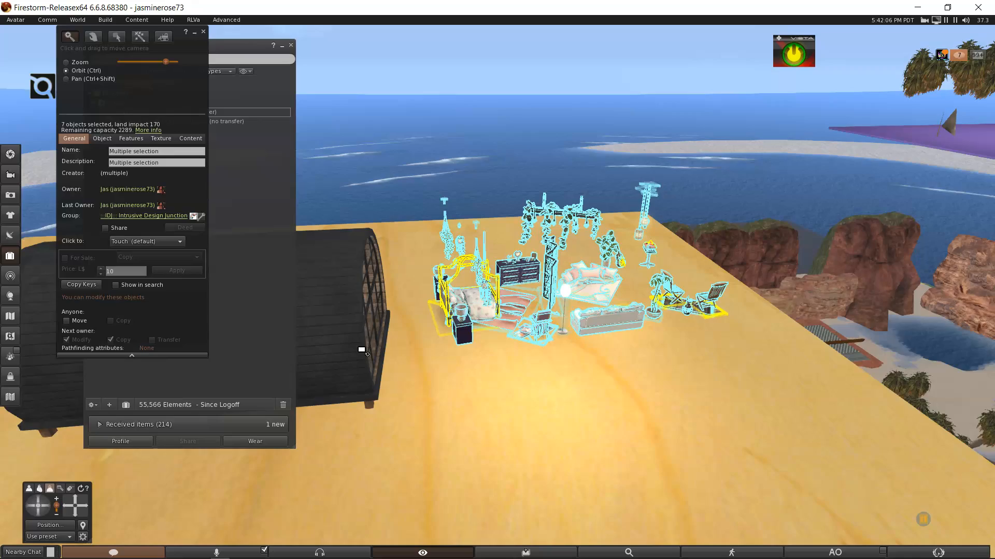
left_click(361, 347, "ctrl+alt")
left_click_drag(432, 260, 501, 294, "ctrl+alt")
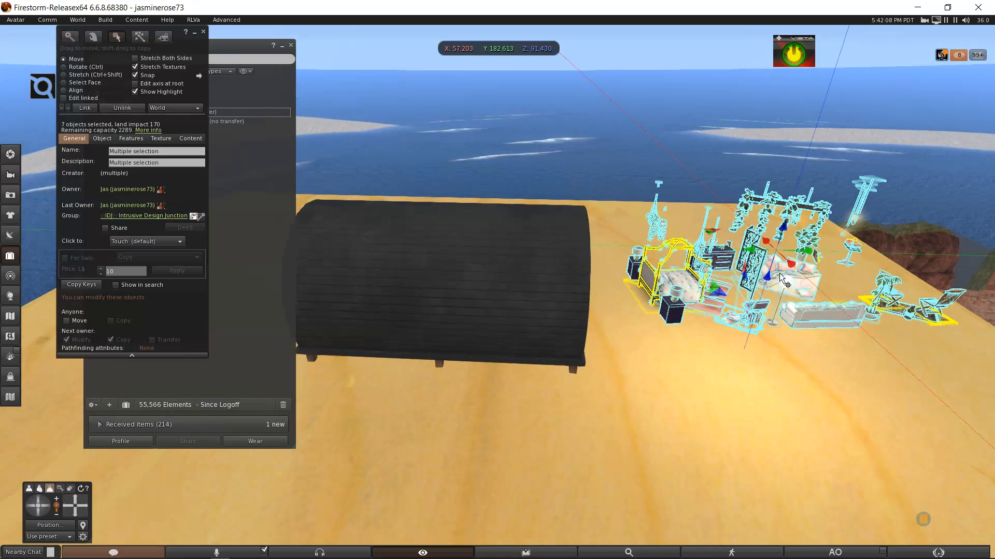
left_click_drag(758, 255, 515, 306)
scroll(514, 307, "up", 4, "ctrl+alt")
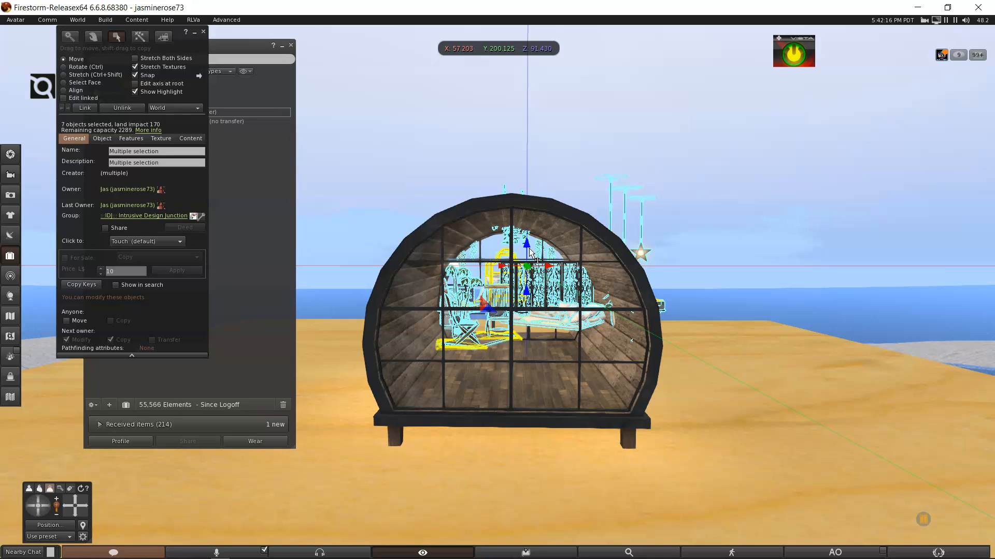
Lower the furnishing set toward the cabin floor and shift it sideways to align with the cabin's width
left_click_drag(527, 250, 530, 282)
left_click_drag(419, 317, 626, 358, "ctrl+alt")
scroll(402, 331, "down", 4)
left_click(402, 331, "alt")
left_click_drag(384, 294, 528, 288, "ctrl+alt")
scroll(520, 290, "up", 4)
left_click_drag(494, 203, 539, 202)
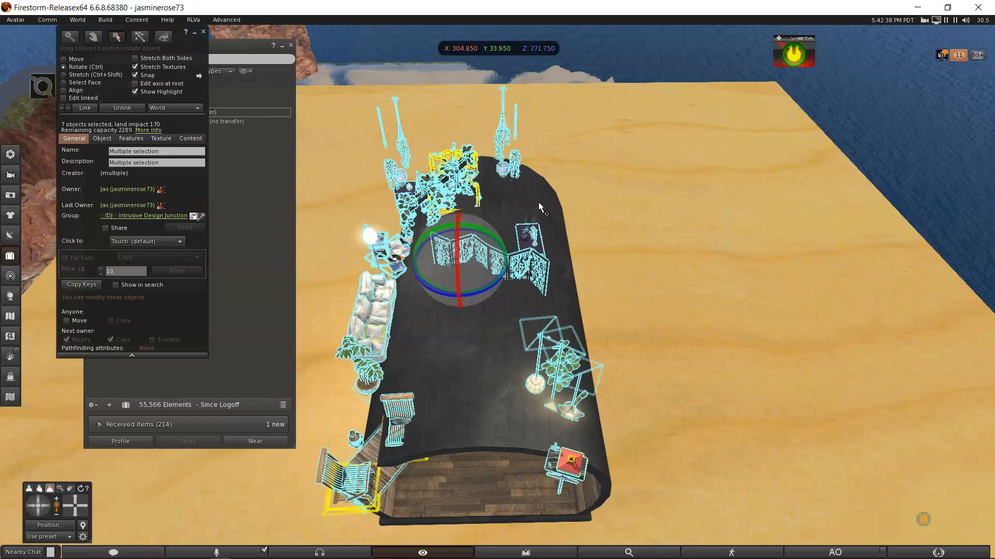
Lower the furnishing set to Z 89.860 at the cabin floor and push it farther back from the porch edge
left_click_drag(477, 355, 483, 254, "ctrl+alt")
left_click_drag(486, 191, 486, 302)
left_click_drag(486, 302, 545, 300, "alt")
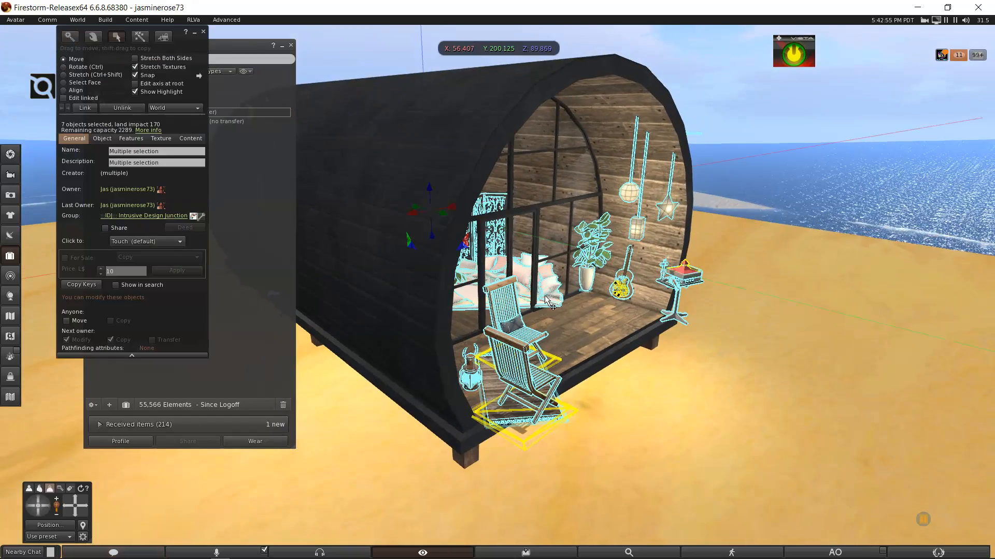
left_click_drag(447, 219, 426, 209)
left_click_drag(534, 308, 534, 287, "alt")
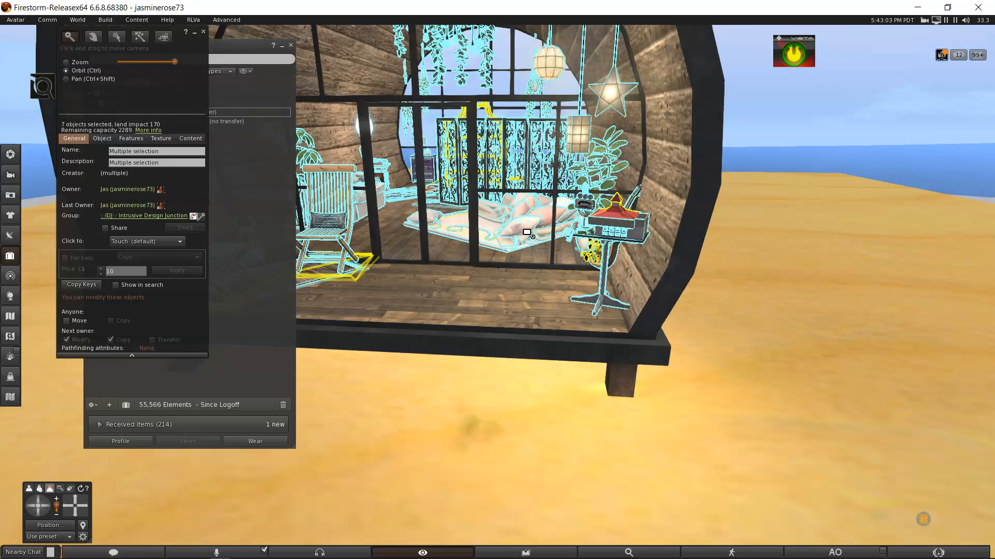
Lower the selected furnishing set to Z 89.706 so it rests on the cabin floor
left_click_drag(526, 233, 470, 272, "alt")
left_click_drag(425, 192, 394, 166)
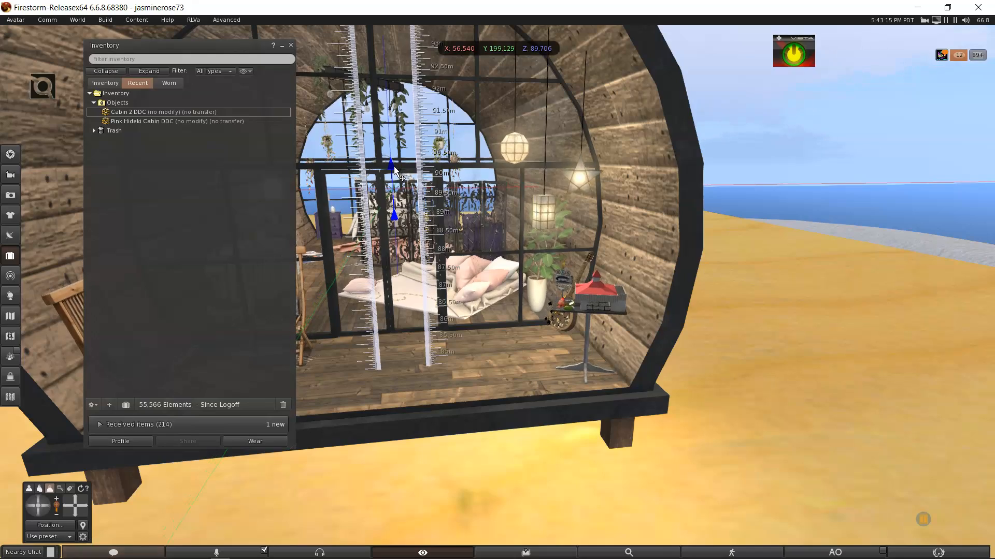
left_click_drag(559, 312, 529, 290, "ctrl+alt")
left_click_drag(530, 340, 541, 281, "alt")
left_click(411, 287, "alt")
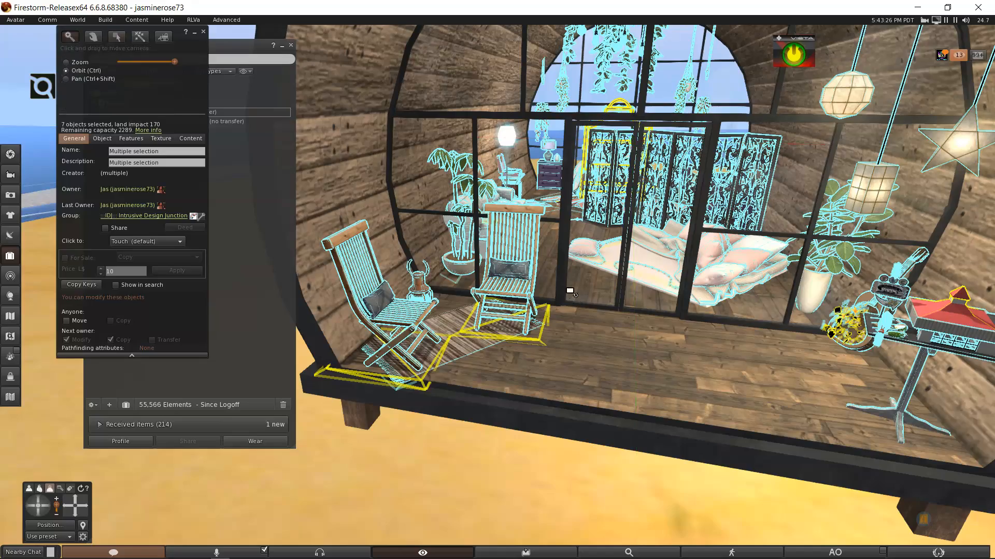
Examine how the porch chairs, plants and grill sit on the cabin floor from the front
key("Escape")
left_click(495, 293, "alt")
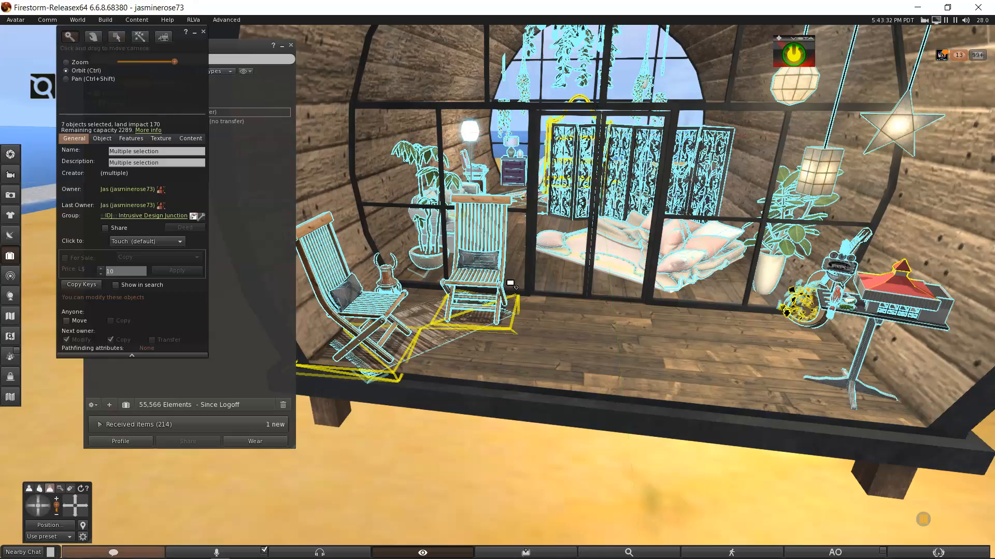
key("Escape")
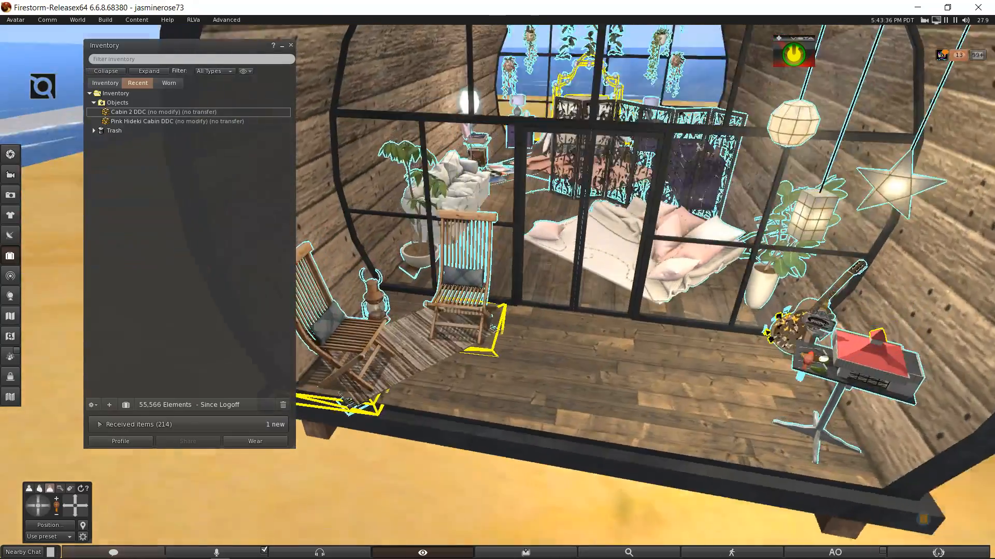
left_click(497, 292, "alt")
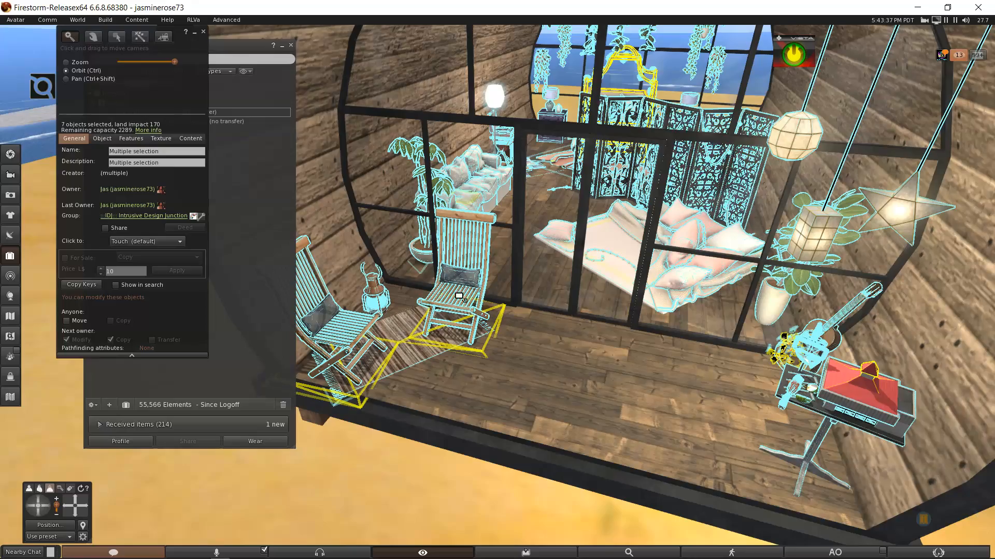
key("Escape")
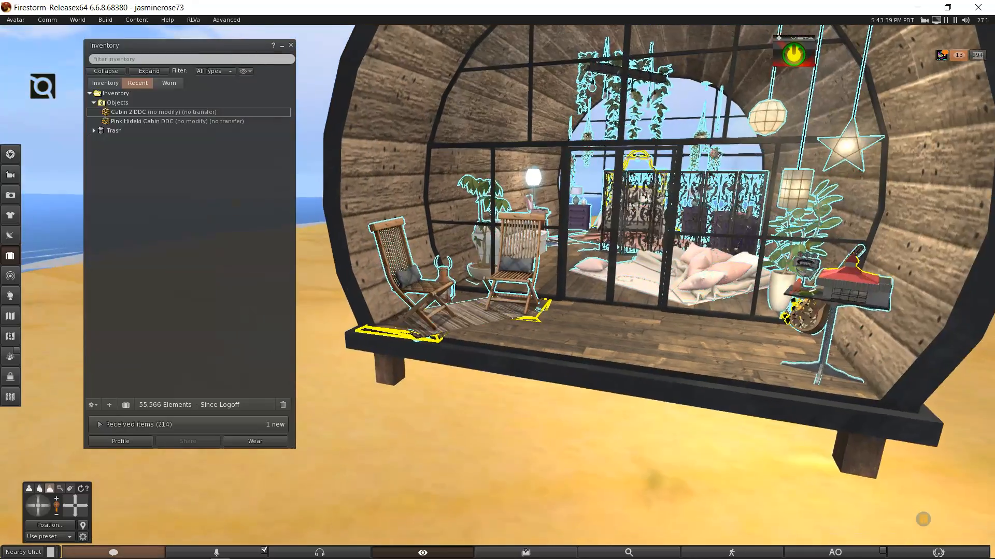
left_click(513, 298, "alt")
key("Escape")
left_click(559, 307, "alt")
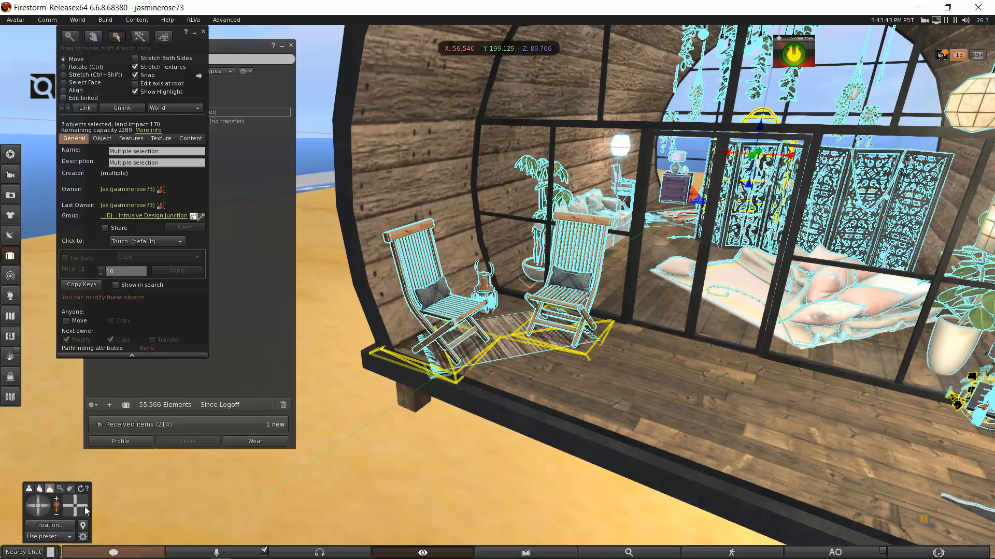
Inspect the porch chairs, lantern and rug up close against the cabin's outer edge and side wall
left_click_drag(533, 298, 513, 221, "ctrl+alt")
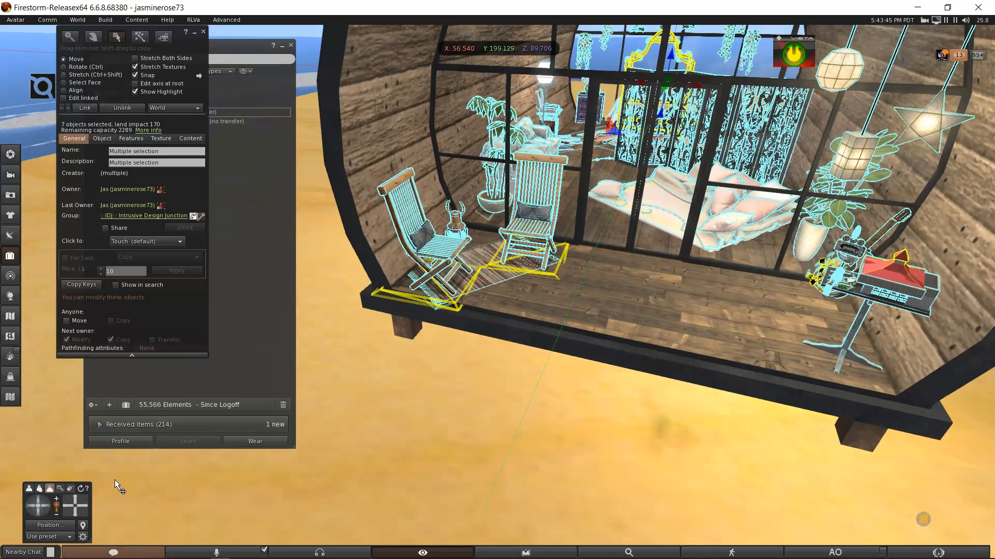
left_click(85, 505)
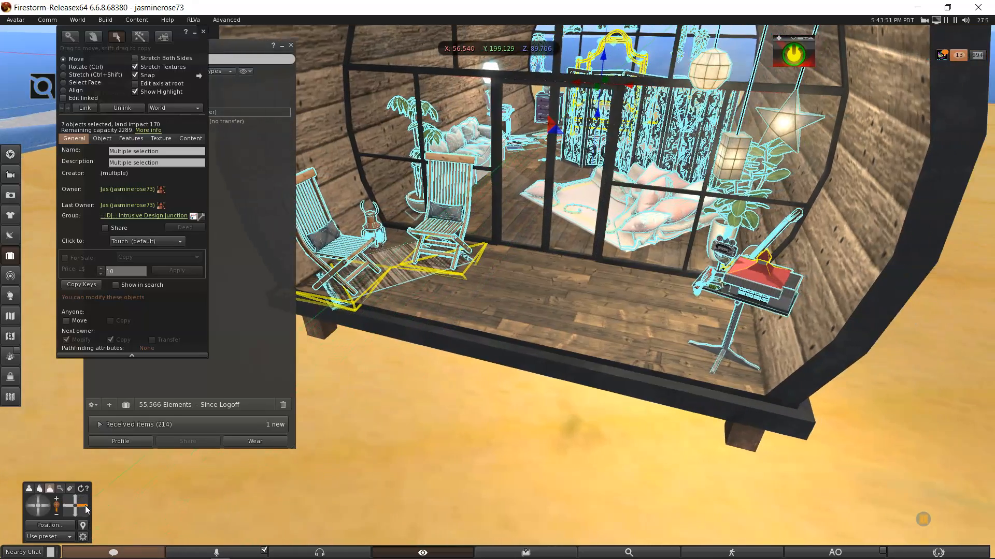
left_click(67, 505)
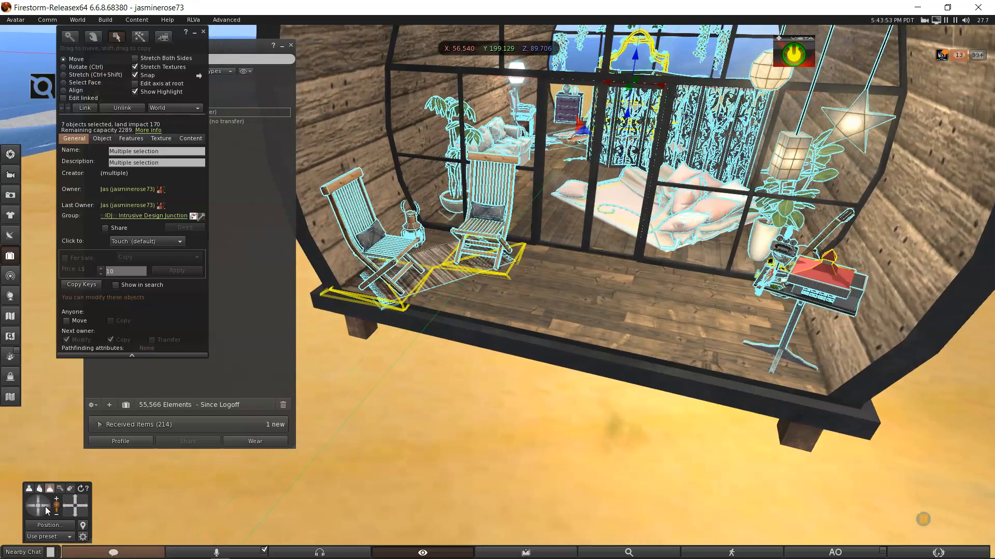
mouse_move(45, 506)
left_mouse_down()
mouse_move(32, 505)
mouse_move(46, 505)
left_mouse_up()
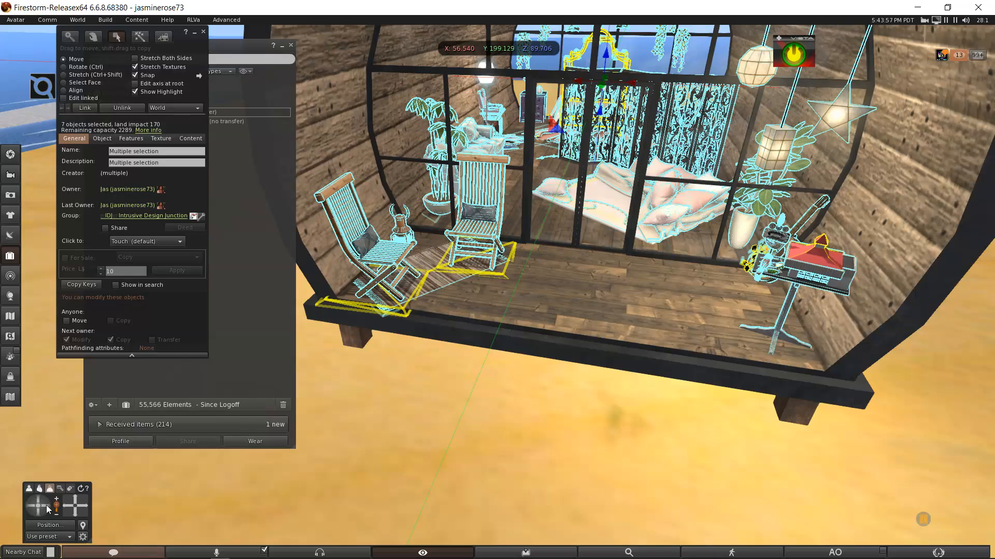
left_click(75, 502)
left_click(72, 512)
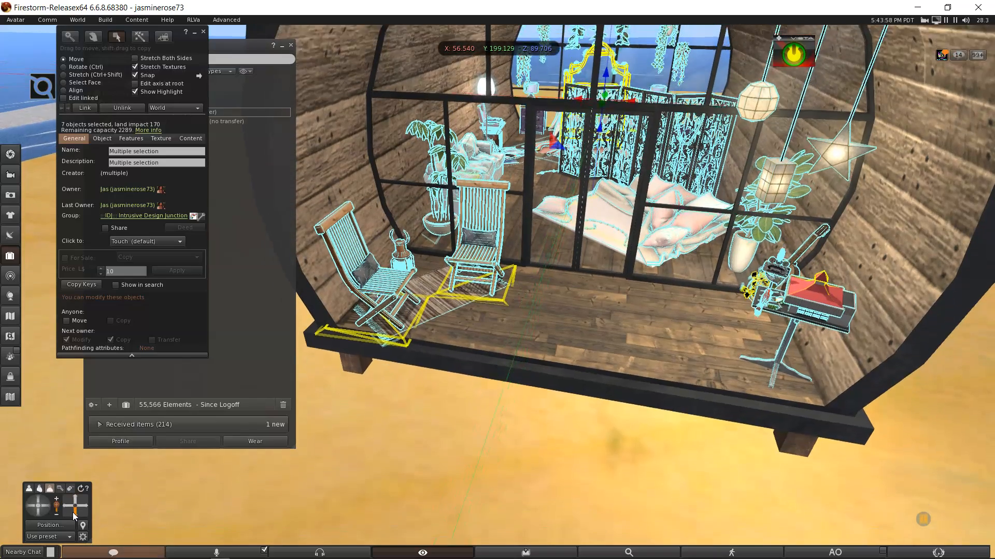
left_click(73, 503)
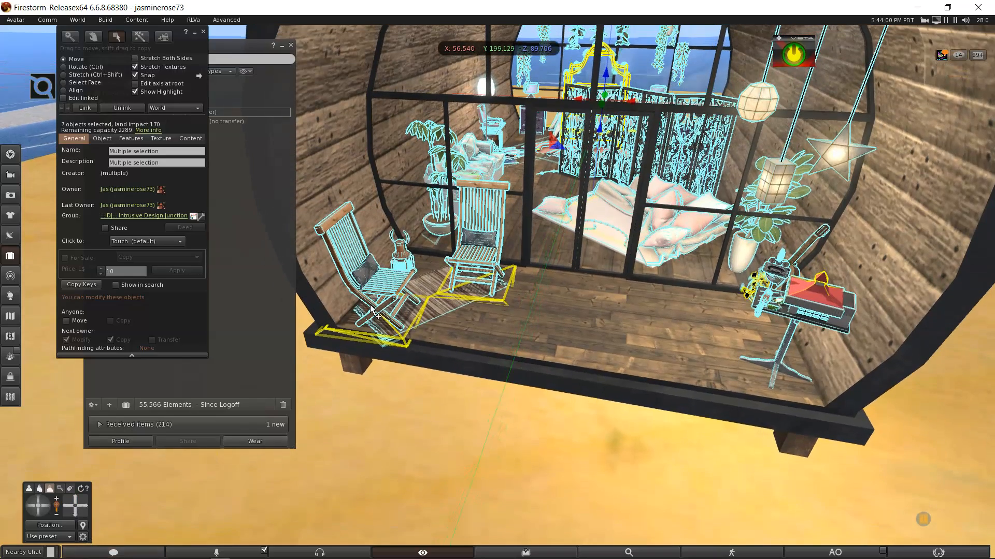
left_click(415, 327, "alt")
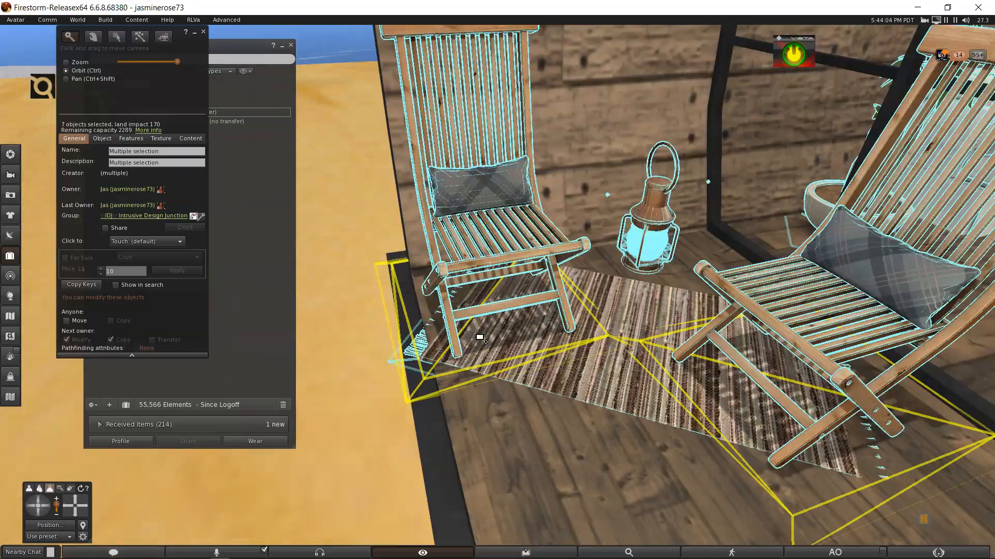
left_click_drag(518, 311, 549, 326, "alt")
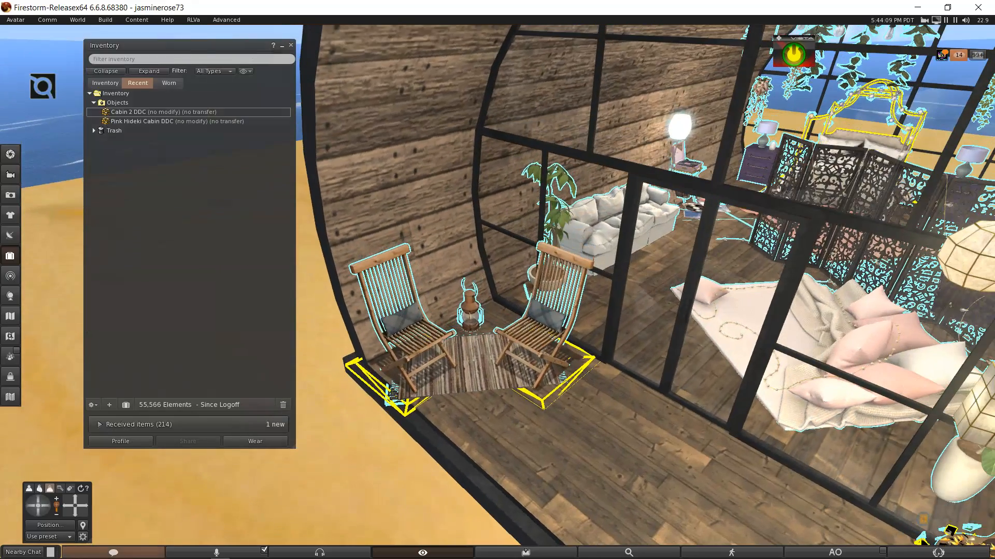
Rotate the furnishing set slightly around its vertical axis to straighten it with the cabin's walls
key("alt")
left_click_drag(861, 174, 504, 293)
mouse_move(637, 233)
left_mouse_down("ctrl+alt")
mouse_move(676, 232)
mouse_move(647, 241)
left_mouse_up("ctrl+alt")
left_click_drag(403, 311, 496, 287, "ctrl+alt")
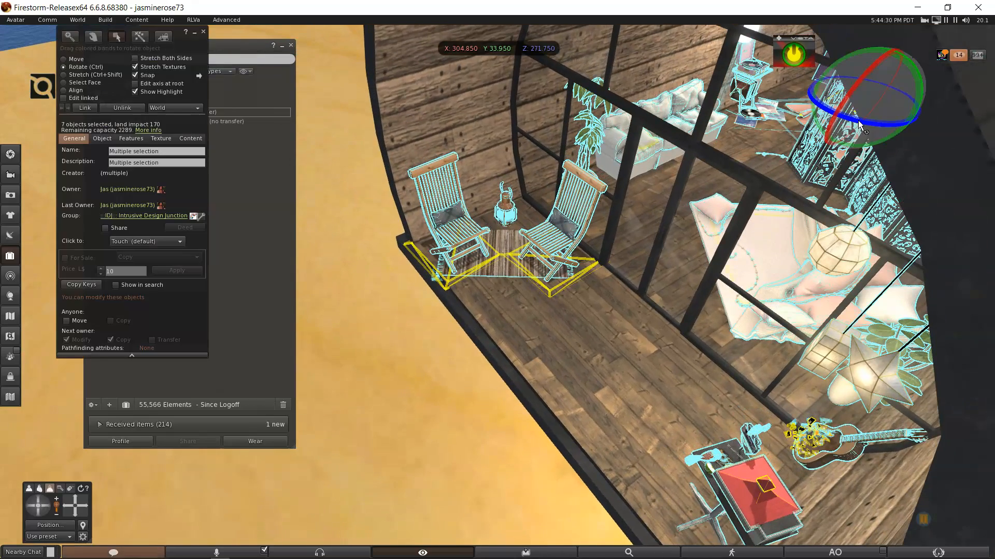
left_click_drag(858, 120, 856, 120)
Shift the furnishing set sideways along the X axis to 56.044 and dismiss the group notice
left_click_drag(646, 321, 499, 293)
scroll(503, 297, "up", 6)
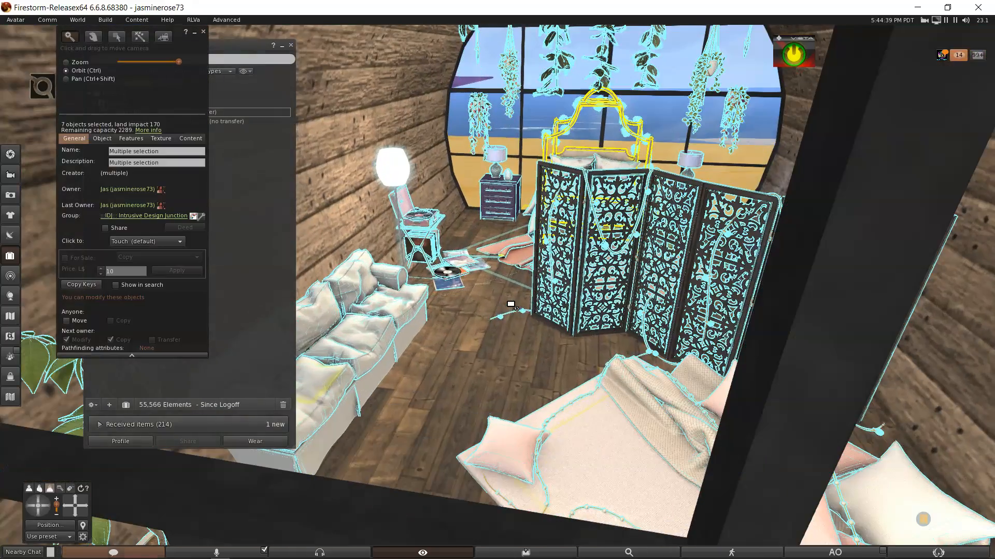
left_click_drag(511, 304, 608, 295)
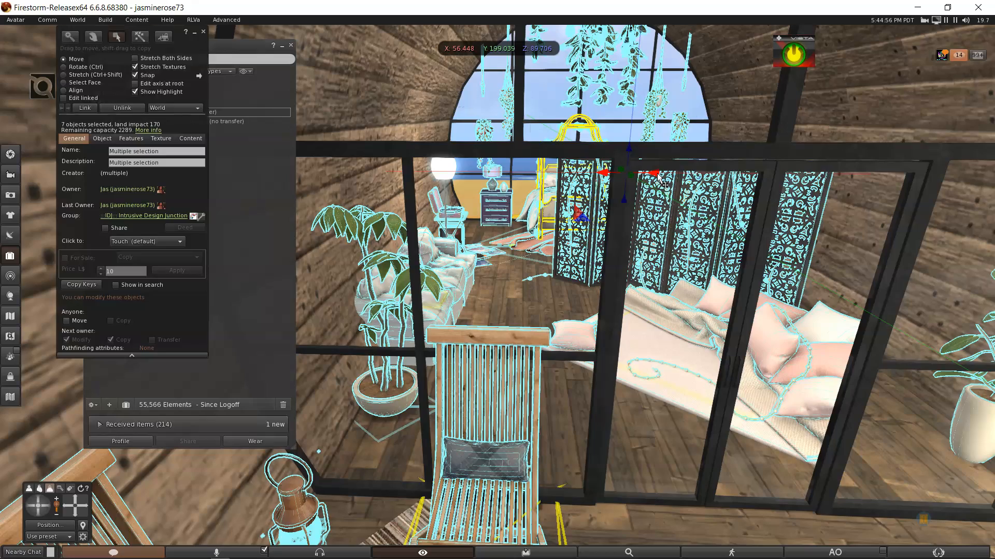
left_click_drag(659, 179, 659, 178)
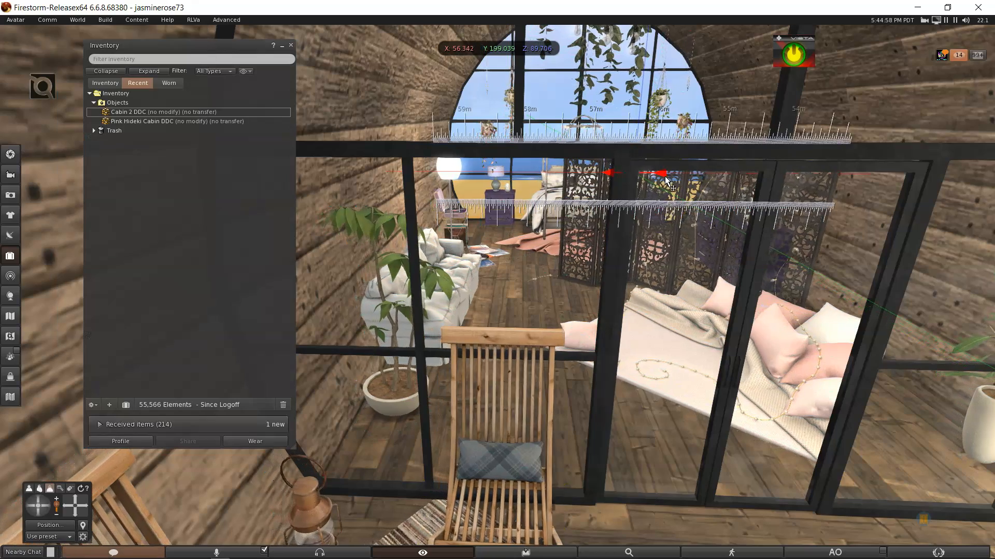
left_click_drag(678, 183, 684, 186)
left_click_drag(759, 337, 729, 172, "ctrl")
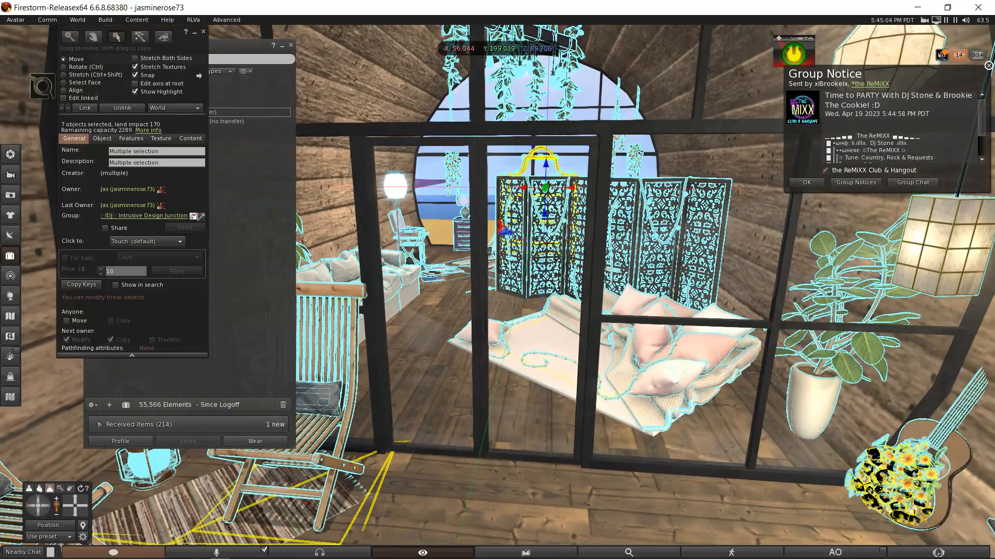
left_click(988, 67)
Move the furnishing set along the Y axis to 199.121, adjusting the bed's distance from the cabin's rear window
left_click_drag(716, 317, 496, 293, "ctrl+alt")
scroll(496, 294, "down", 4, "ctrl+alt")
left_click_drag(416, 282, 330, 285, "ctrl+alt")
left_click_drag(416, 281, 357, 266, "ctrl+alt")
left_click_drag(531, 289, 481, 264, "ctrl+alt")
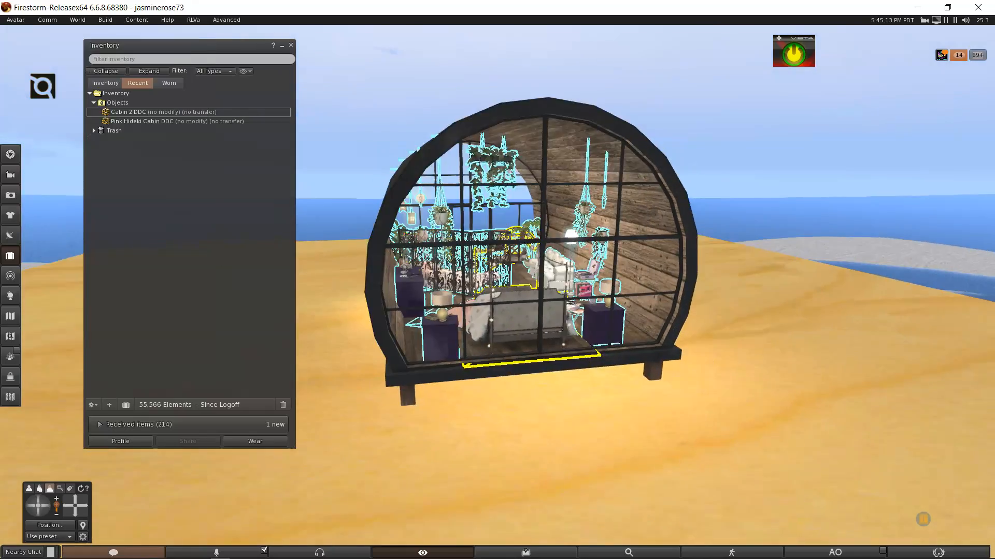
scroll(506, 302, "up", 3, "ctrl+alt")
left_click_drag(506, 302, 611, 336, "ctrl+alt")
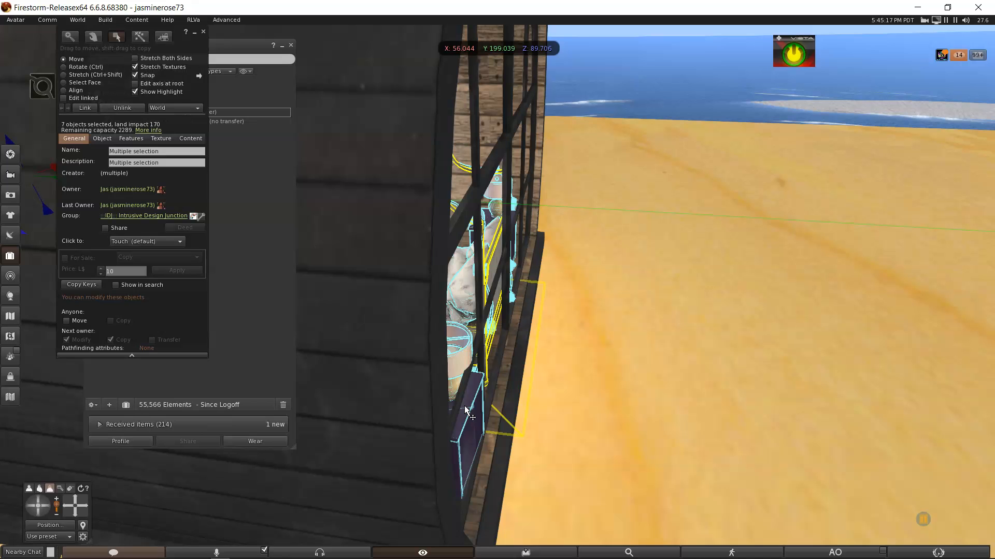
scroll(468, 397, "down", 2)
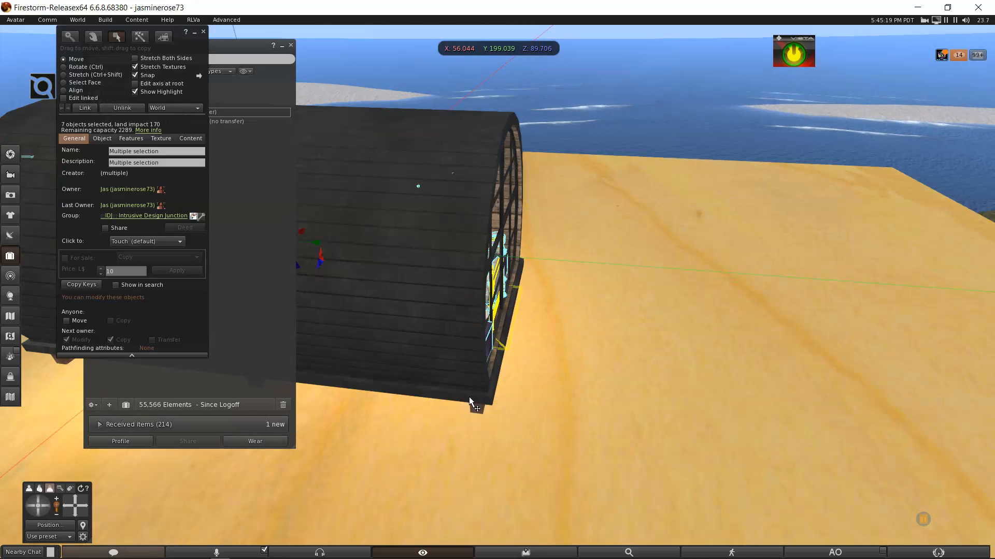
left_click_drag(316, 248, 312, 244)
left_click_drag(411, 268, 488, 288, "ctrl+alt")
left_click_drag(423, 266, 420, 253)
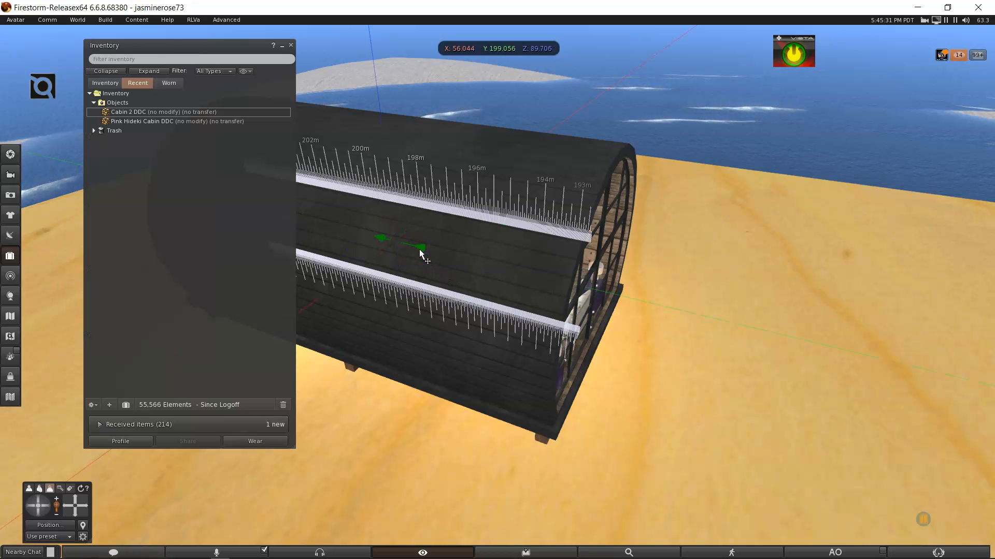
left_click_drag(418, 252, 419, 253)
Adjust the furnishing set along the X axis to 56.114, then close the build and inventory windows
left_click_drag(501, 278, 316, 209, "ctrl+alt")
left_click_drag(661, 376, 719, 389, "ctrl+alt")
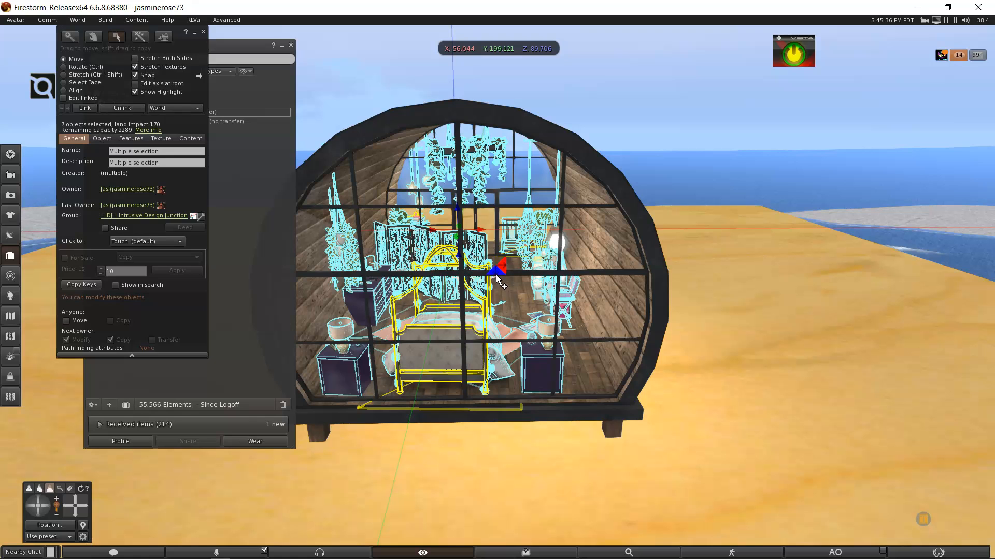
left_click_drag(481, 236, 495, 312)
scroll(495, 316, "down", 6)
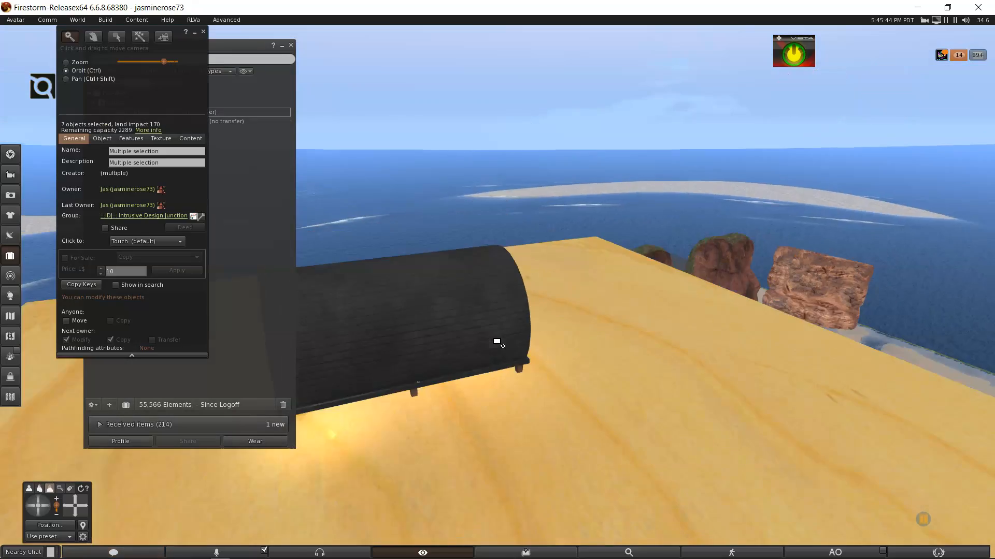
left_click_drag(382, 344, 477, 306, "ctrl+alt")
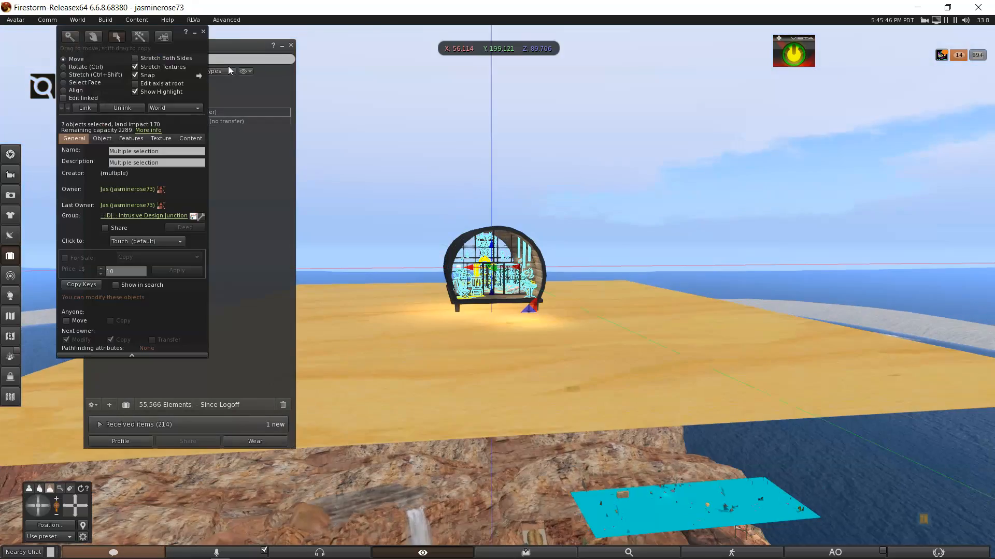
left_click(203, 32)
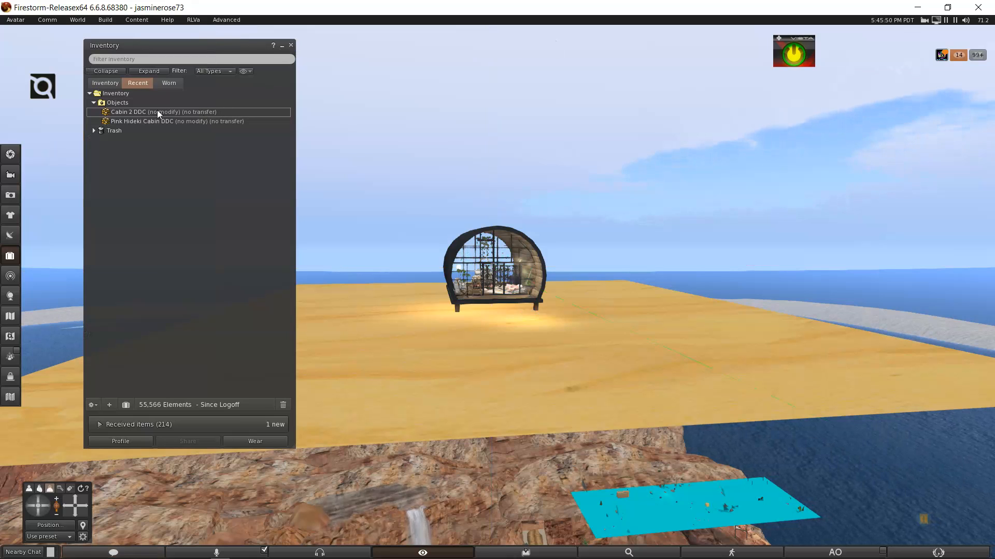
left_click(291, 45)
Edit only the Cabin 2 DDC object containing the porch rug, raise it to Z 89.426 and close the build window
left_click_drag(492, 269, 470, 350, "ctrl+alt")
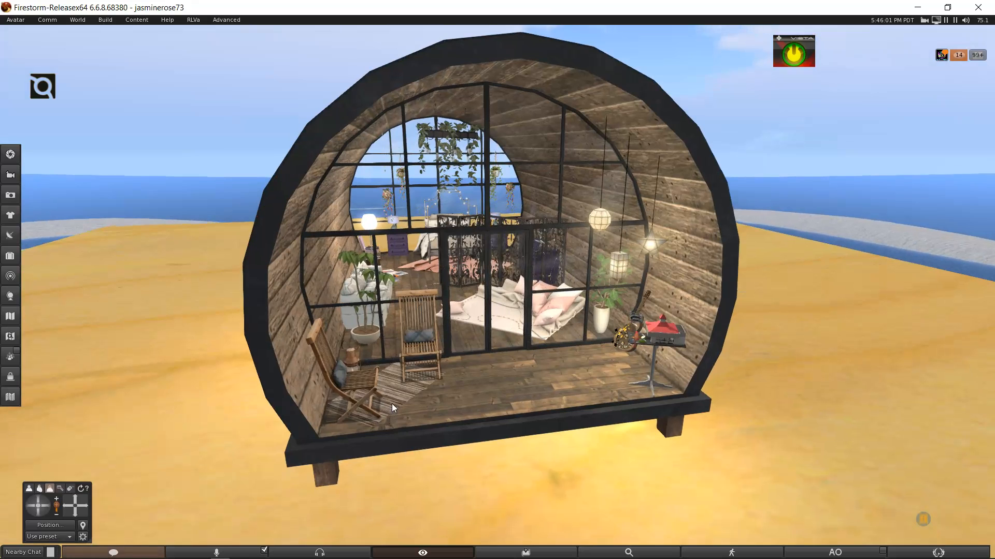
right_click(392, 403)
left_click(409, 420)
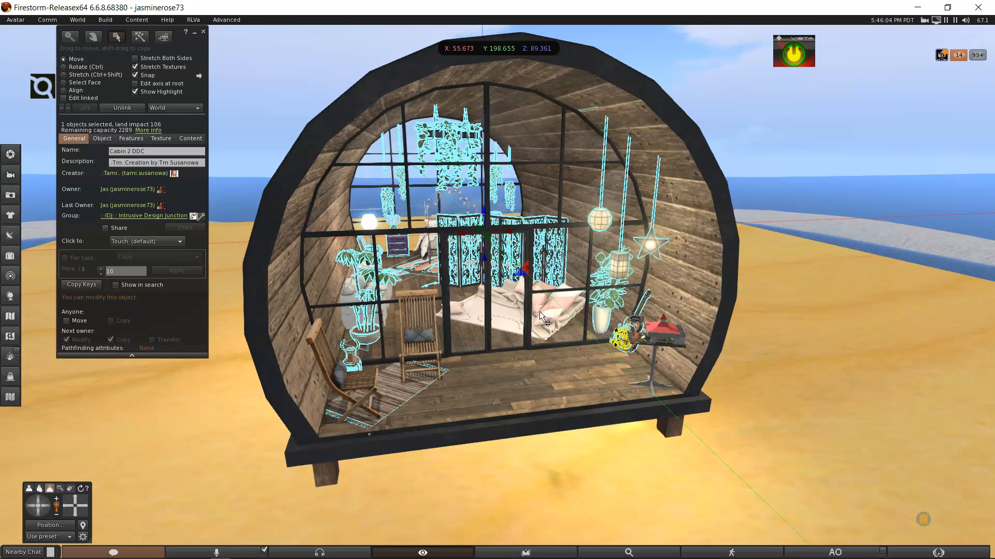
left_click_drag(486, 215, 483, 211)
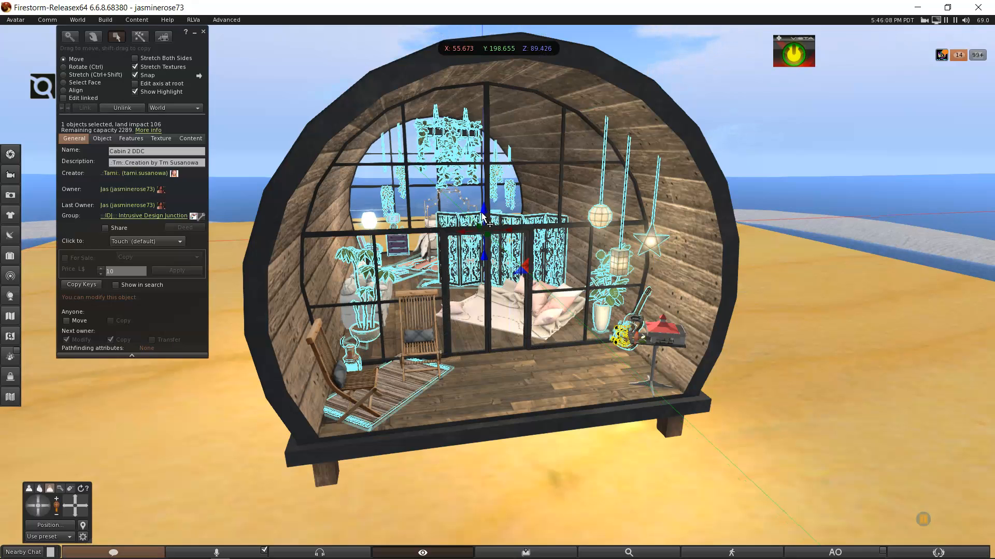
left_click(203, 32)
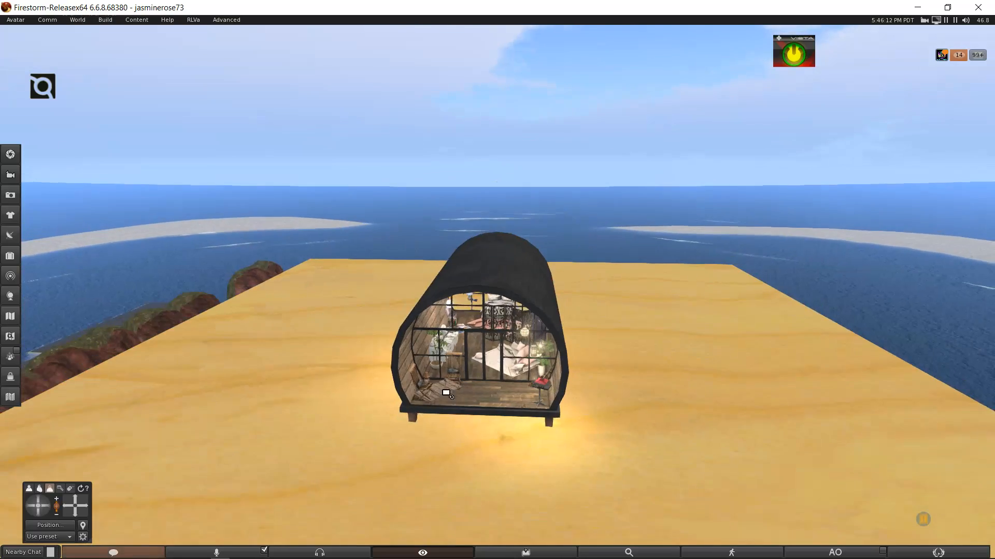
View the furnished cabin from front and back and compare it with the furnished cabin on the rocky ground
left_click_drag(446, 393, 446, 392, "alt")
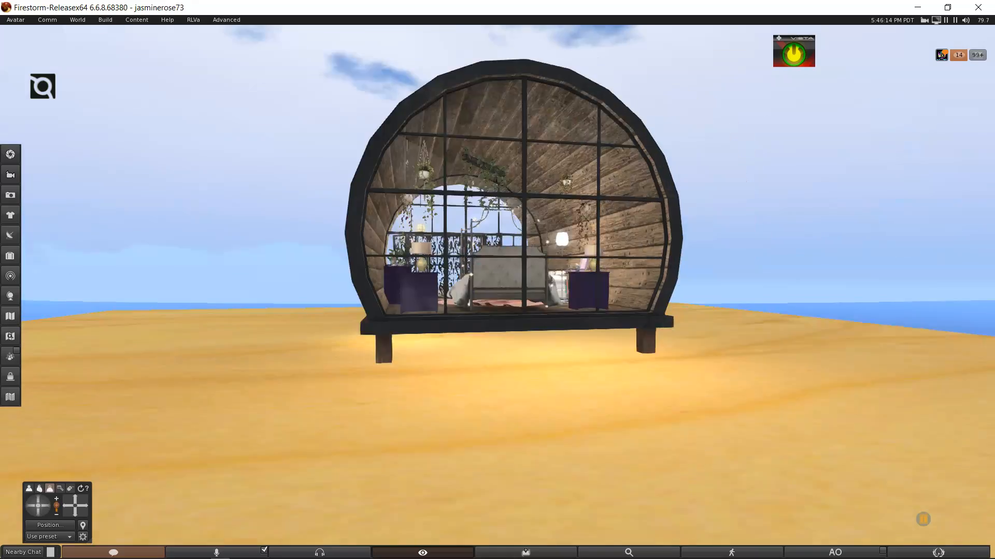
left_click_drag(690, 336, 690, 335, "alt")
left_click_drag(575, 329, 499, 294, "alt")
left_click_drag(654, 316, 603, 327, "alt")
left_click_drag(701, 375, 520, 264, "alt")
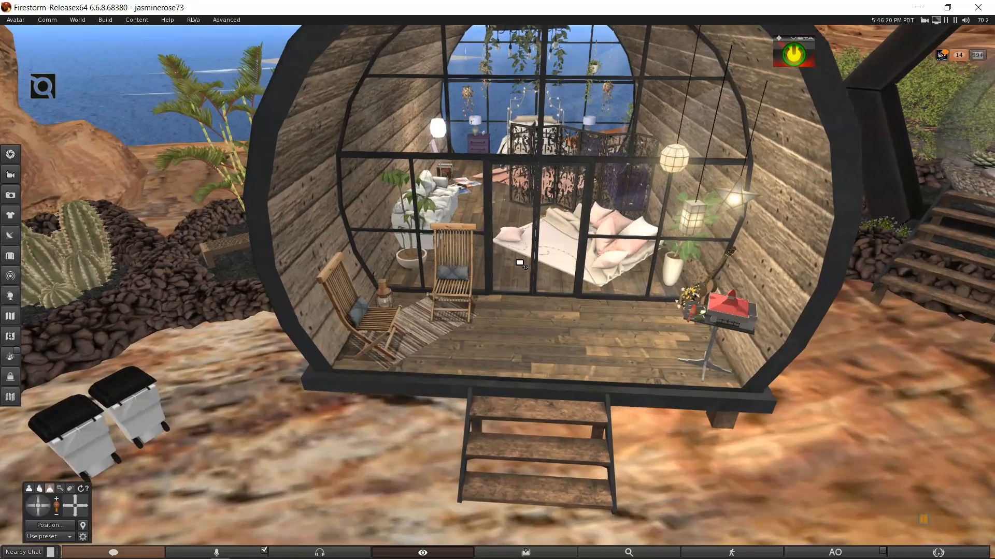
left_click_drag(529, 184, 499, 292, "alt")
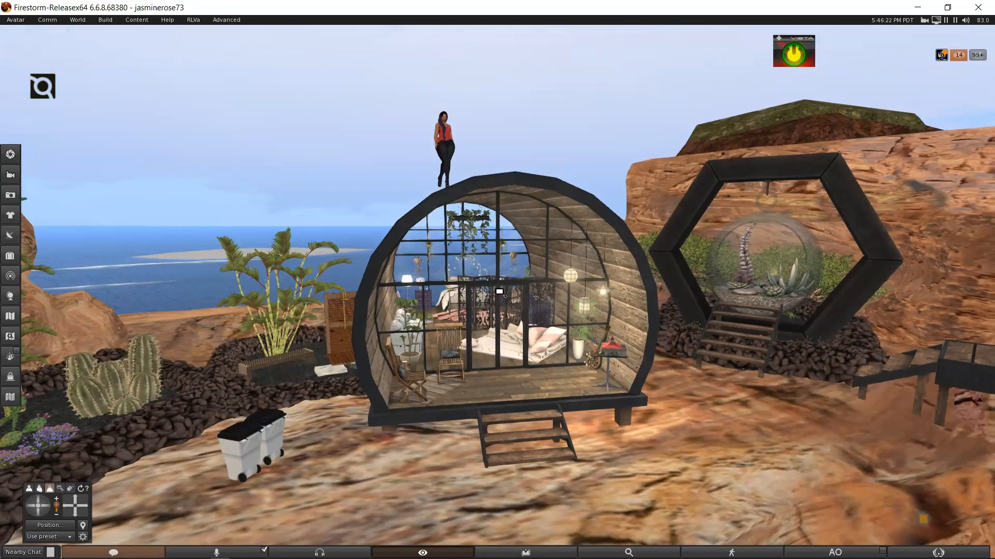
View the avatar standing on the cabin roof up close, from the front and slightly from the side
left_click_drag(460, 235, 457, 223, "alt")
left_click_drag(498, 292, 498, 294, "alt")
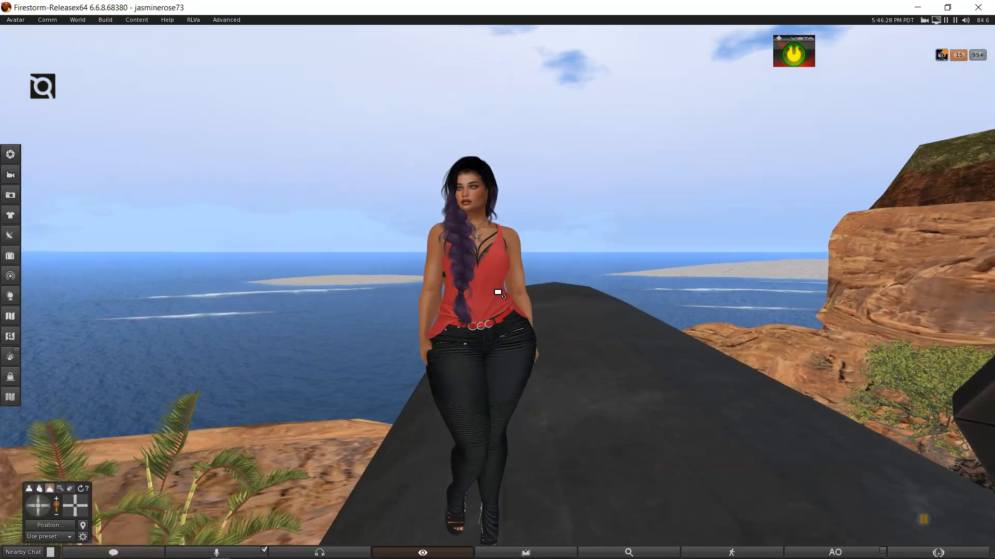
scroll(498, 294, "up", 1)
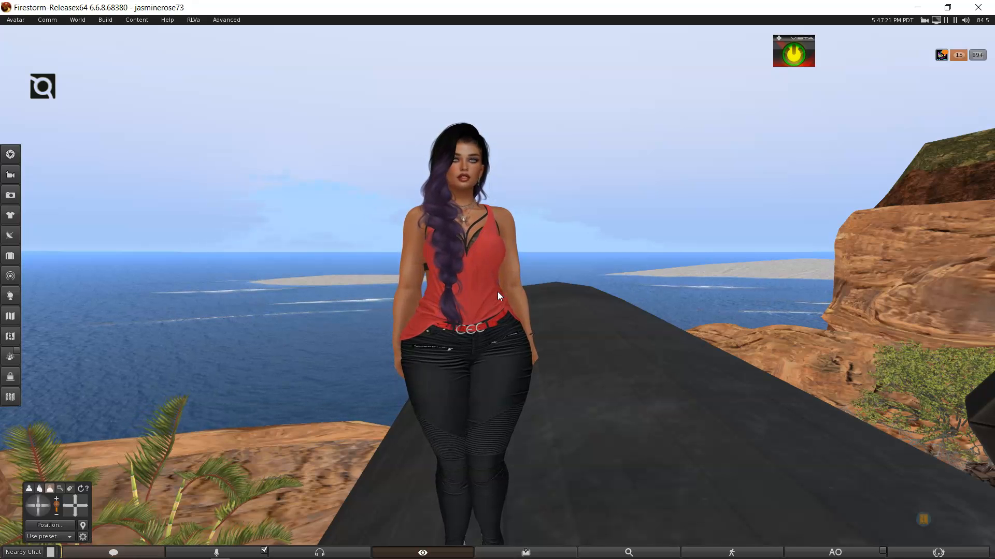
key("Down")
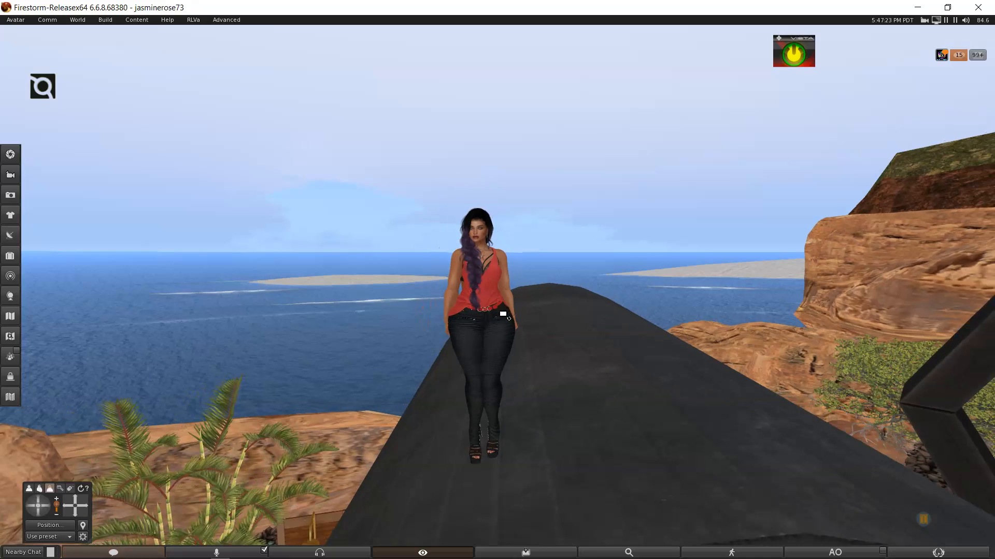
scroll(502, 298, "up", 5)
scroll(503, 296, "up", 5)
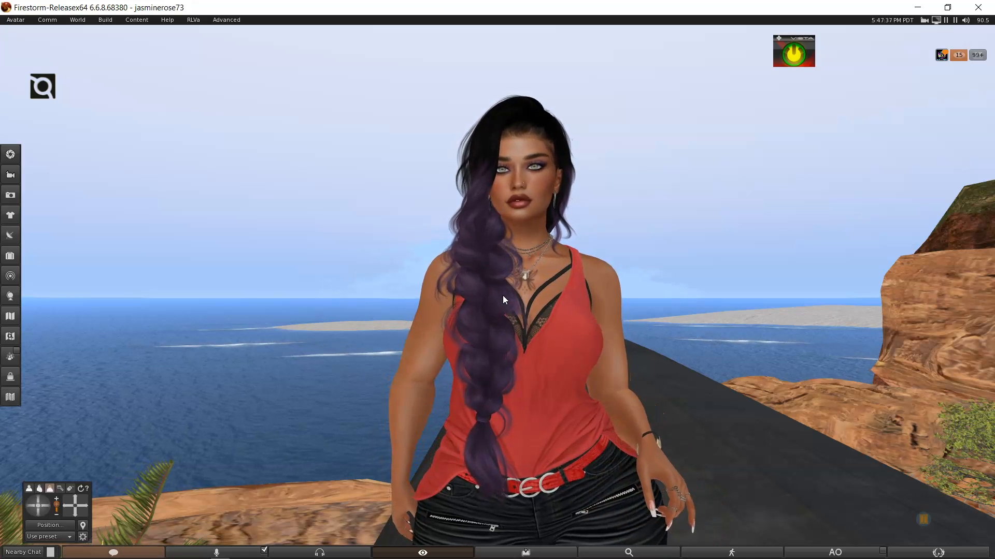
left_click(524, 294, "ctrl+alt")
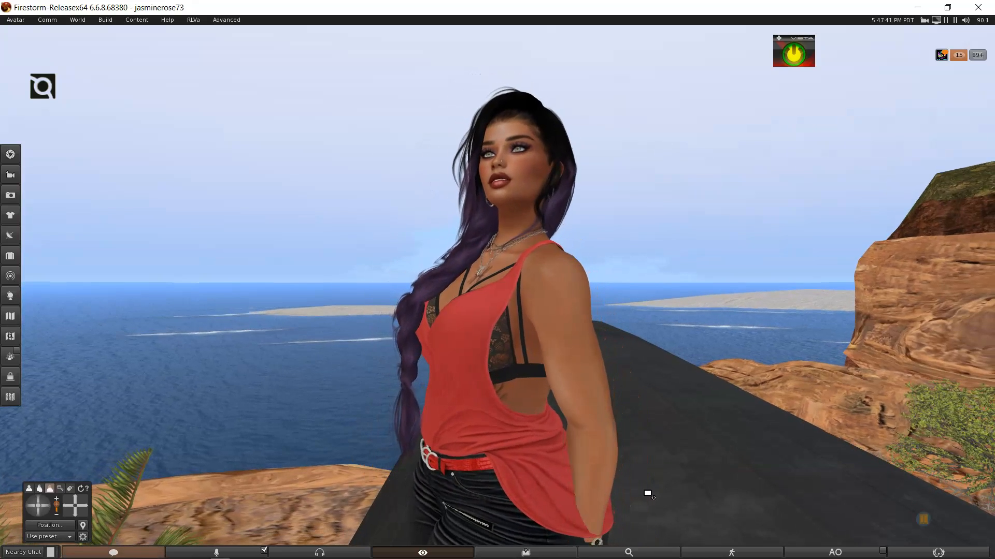
scroll(668, 496, "down", 1)
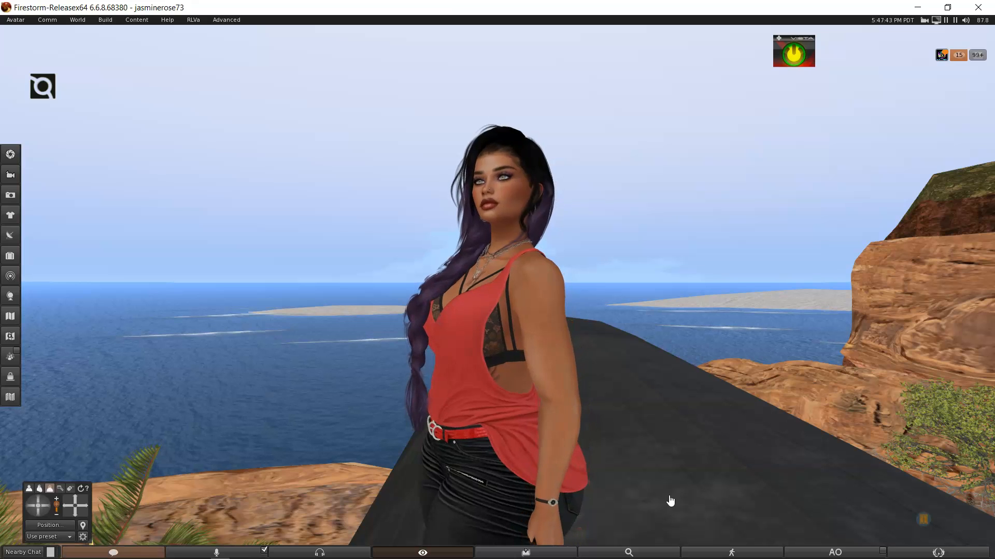